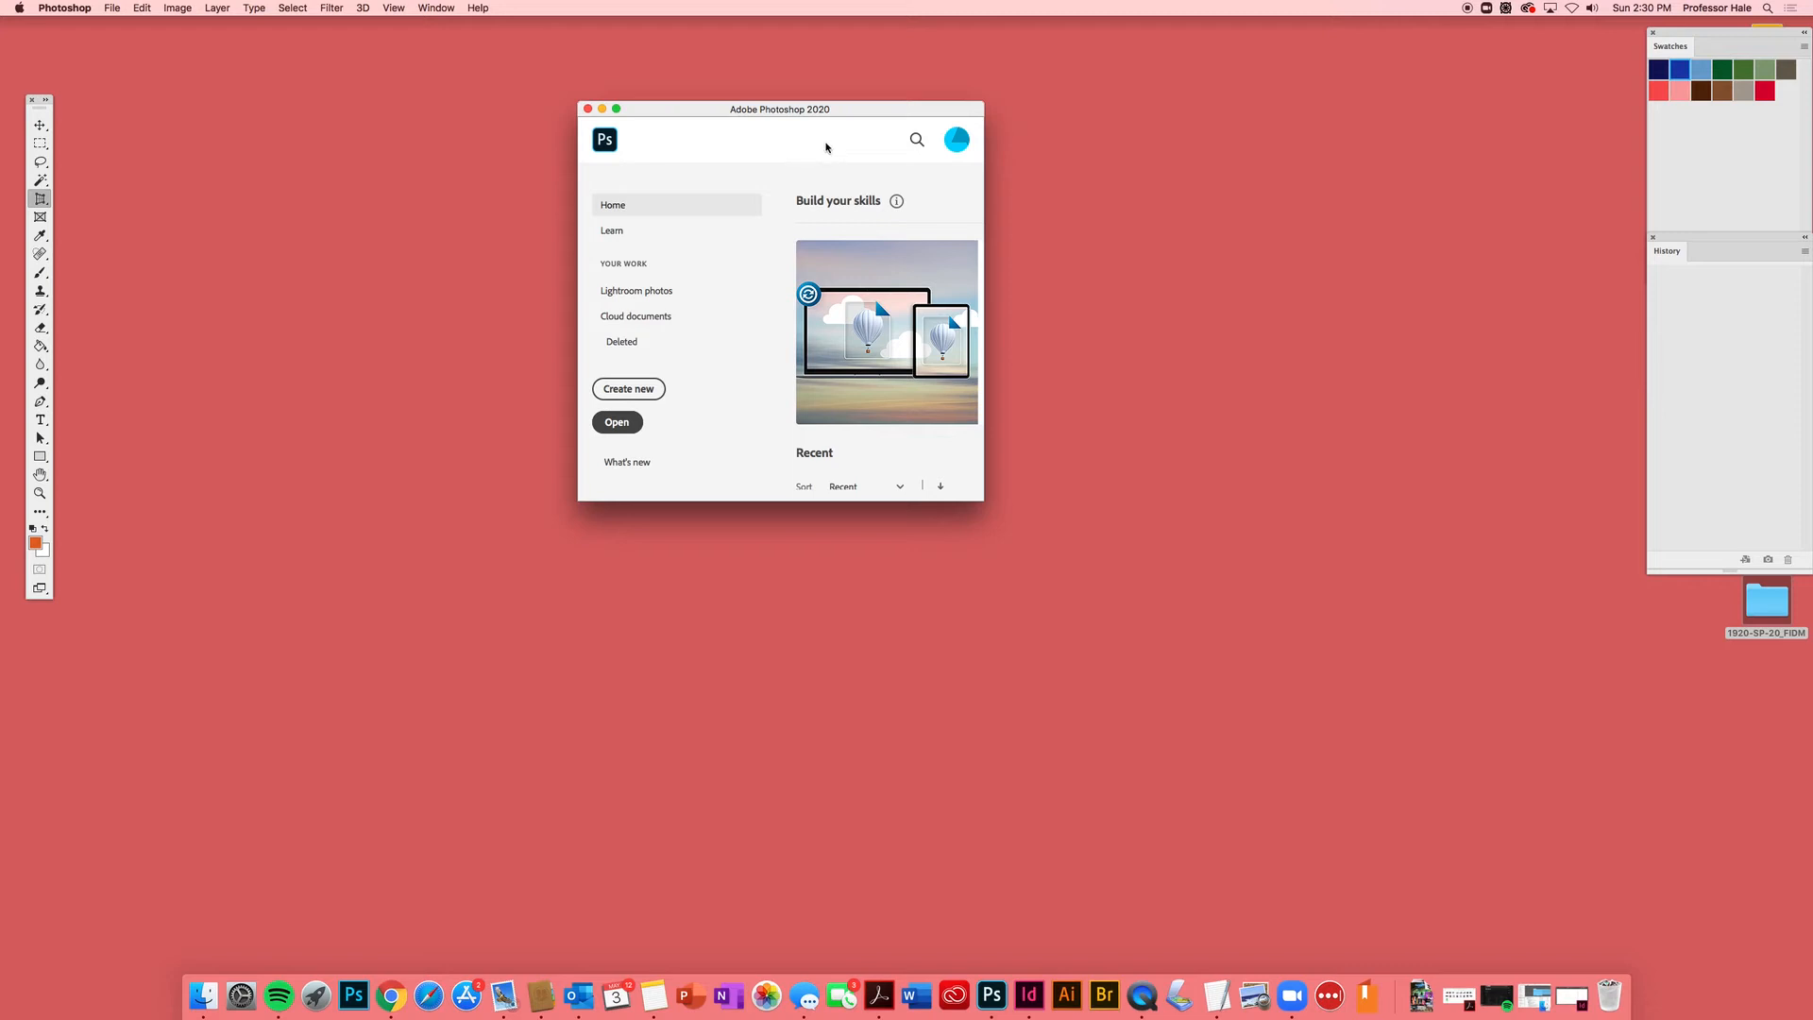
- Open the first 0414_nws fashion JPEG from the Coachella_Images jpgs folder under Desktop, 1920-SP-20_FIDM, Assignments, Assmnt 1
{"action": "left_click", "coordinate": [620, 423]}
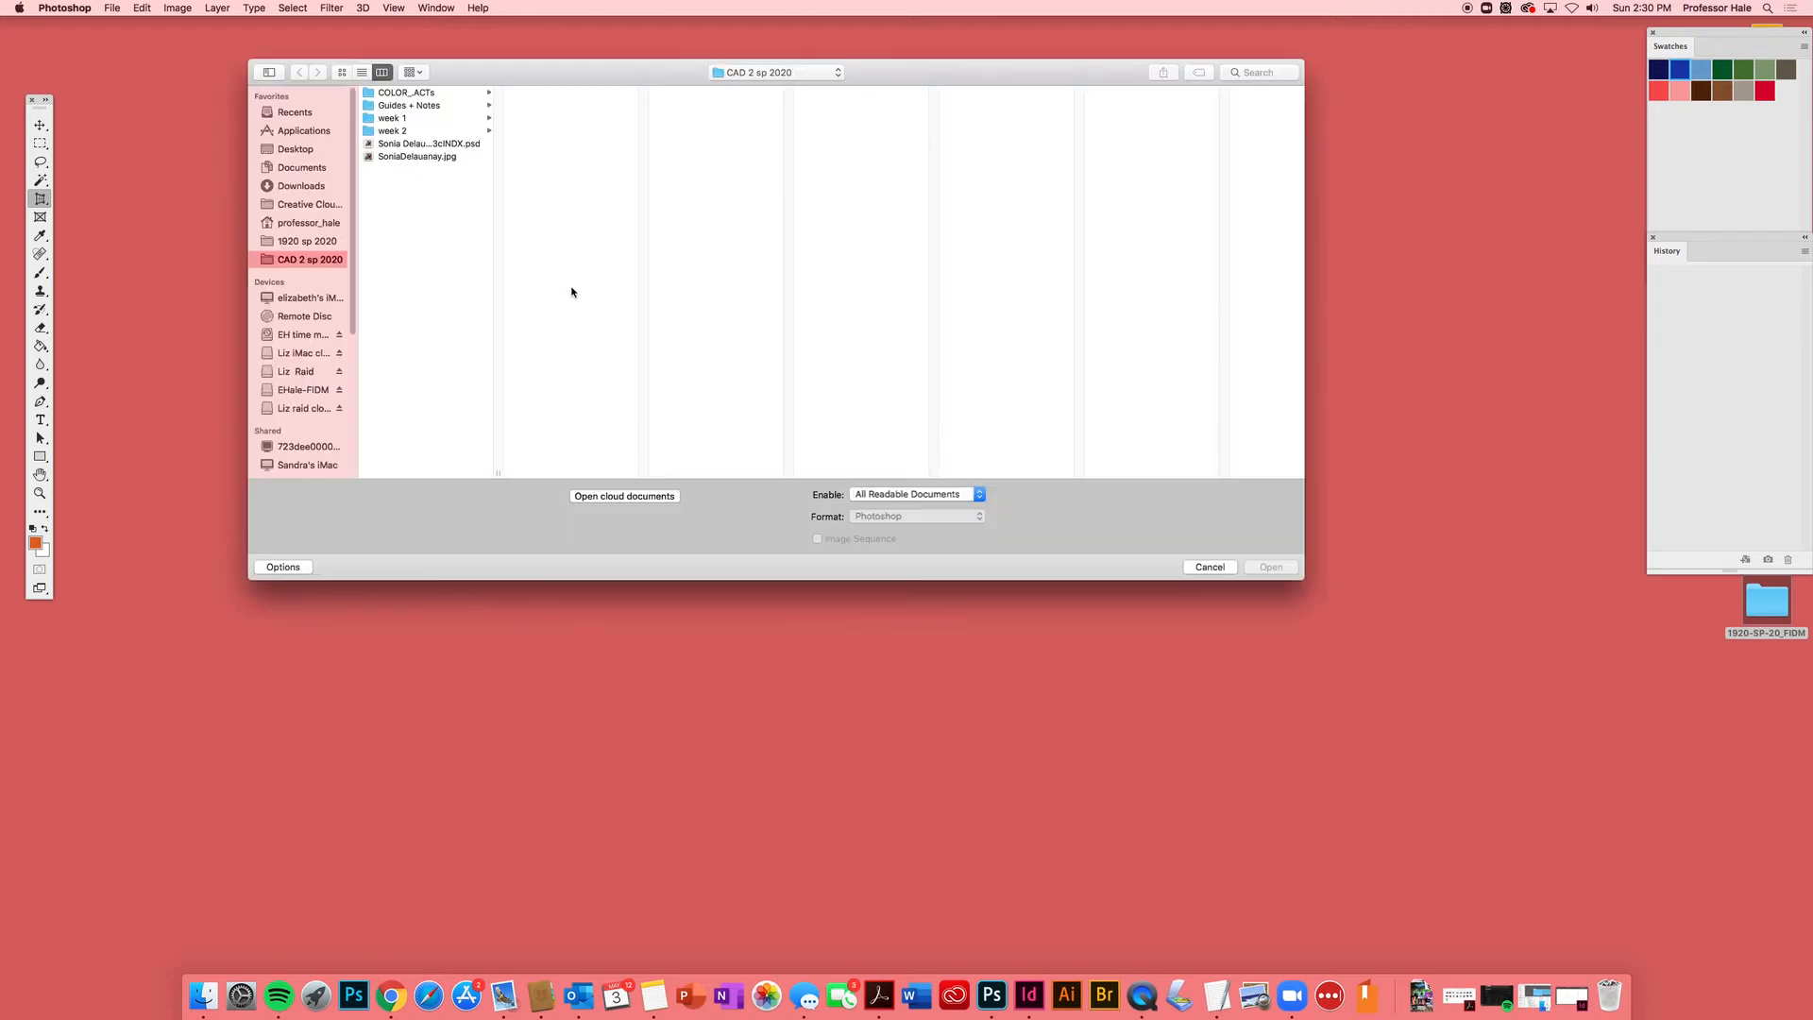
{"action": "left_click", "coordinate": [310, 153]}
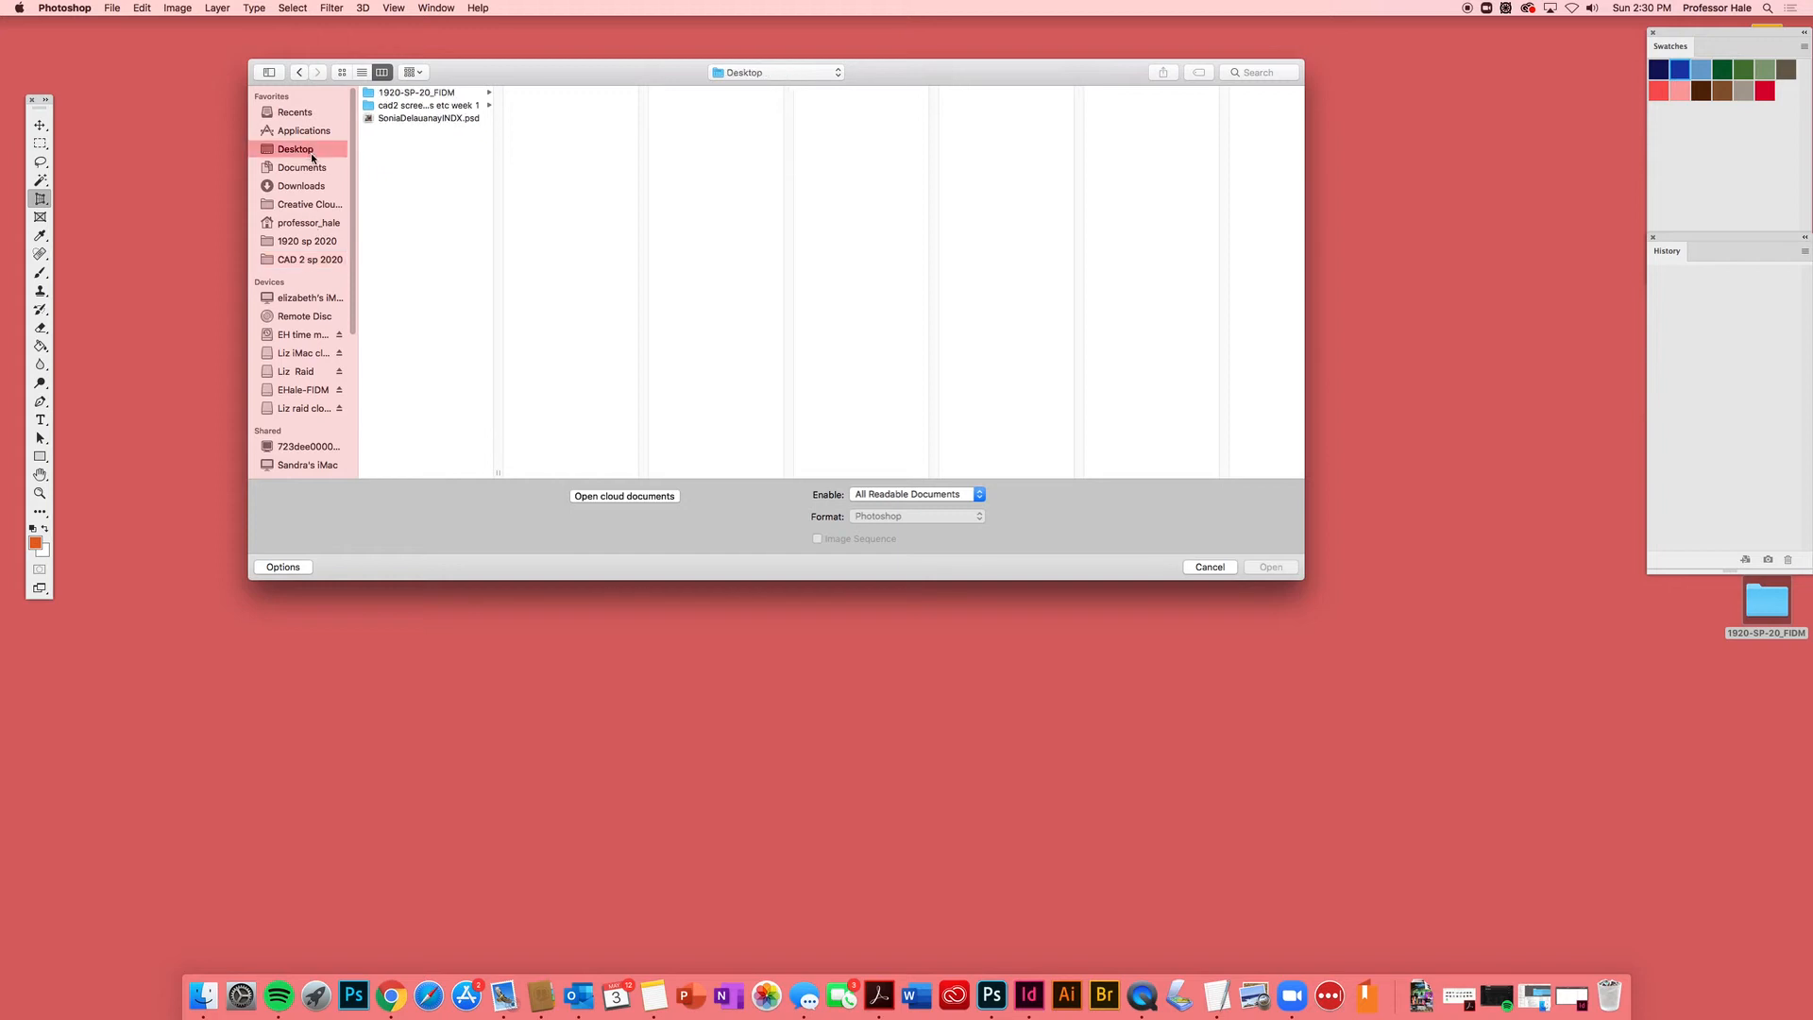
{"action": "left_click", "coordinate": [454, 96]}
{"action": "left_click", "coordinate": [564, 93]}
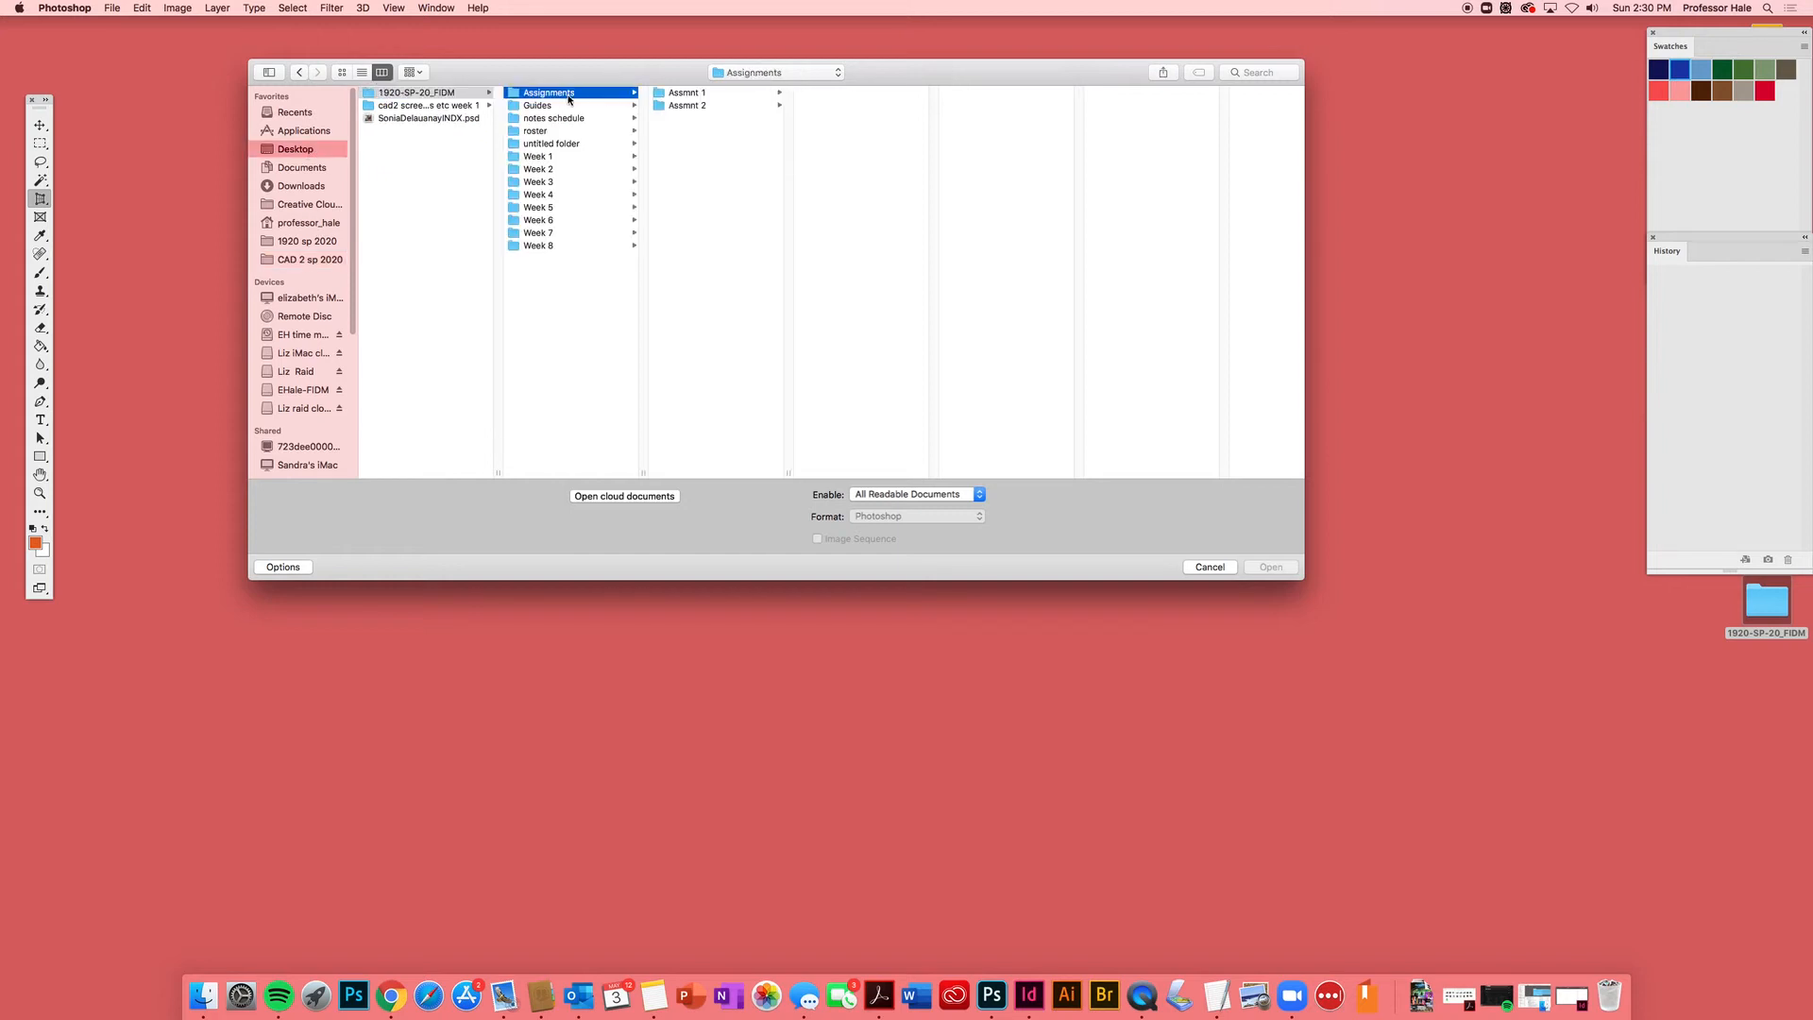
{"action": "left_click", "coordinate": [689, 94]}
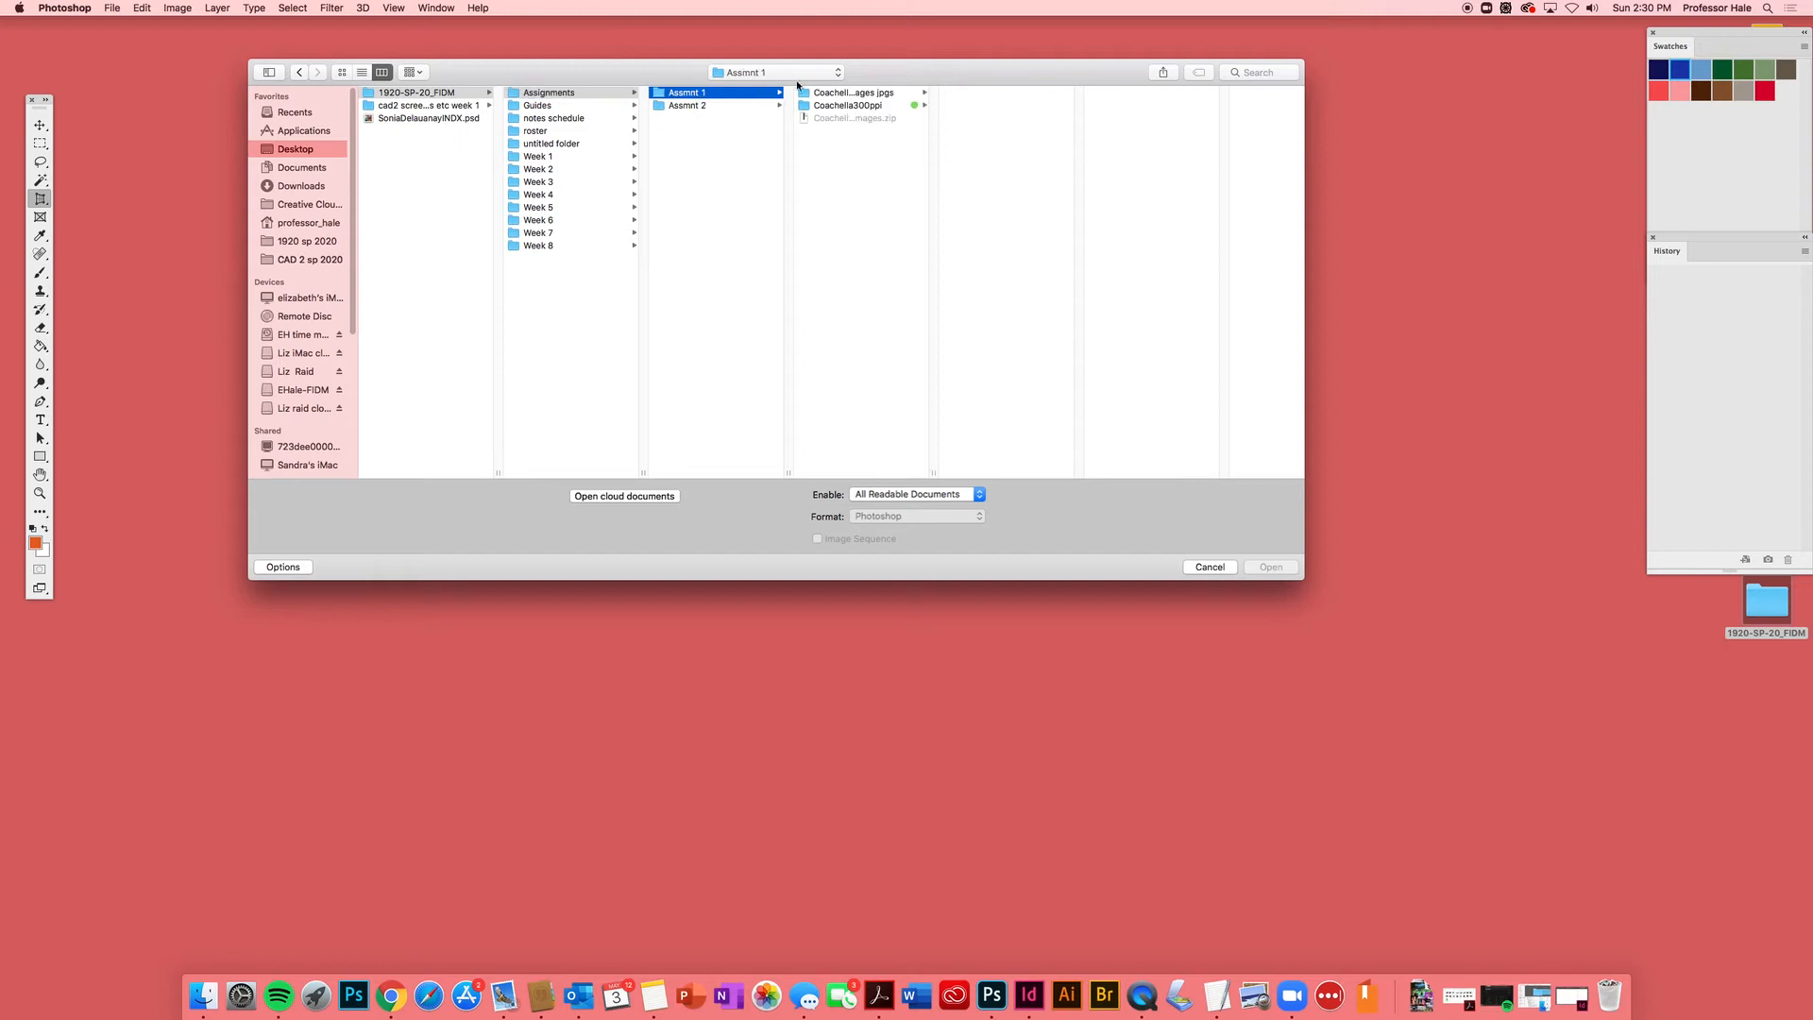
{"action": "left_click", "coordinate": [855, 94]}
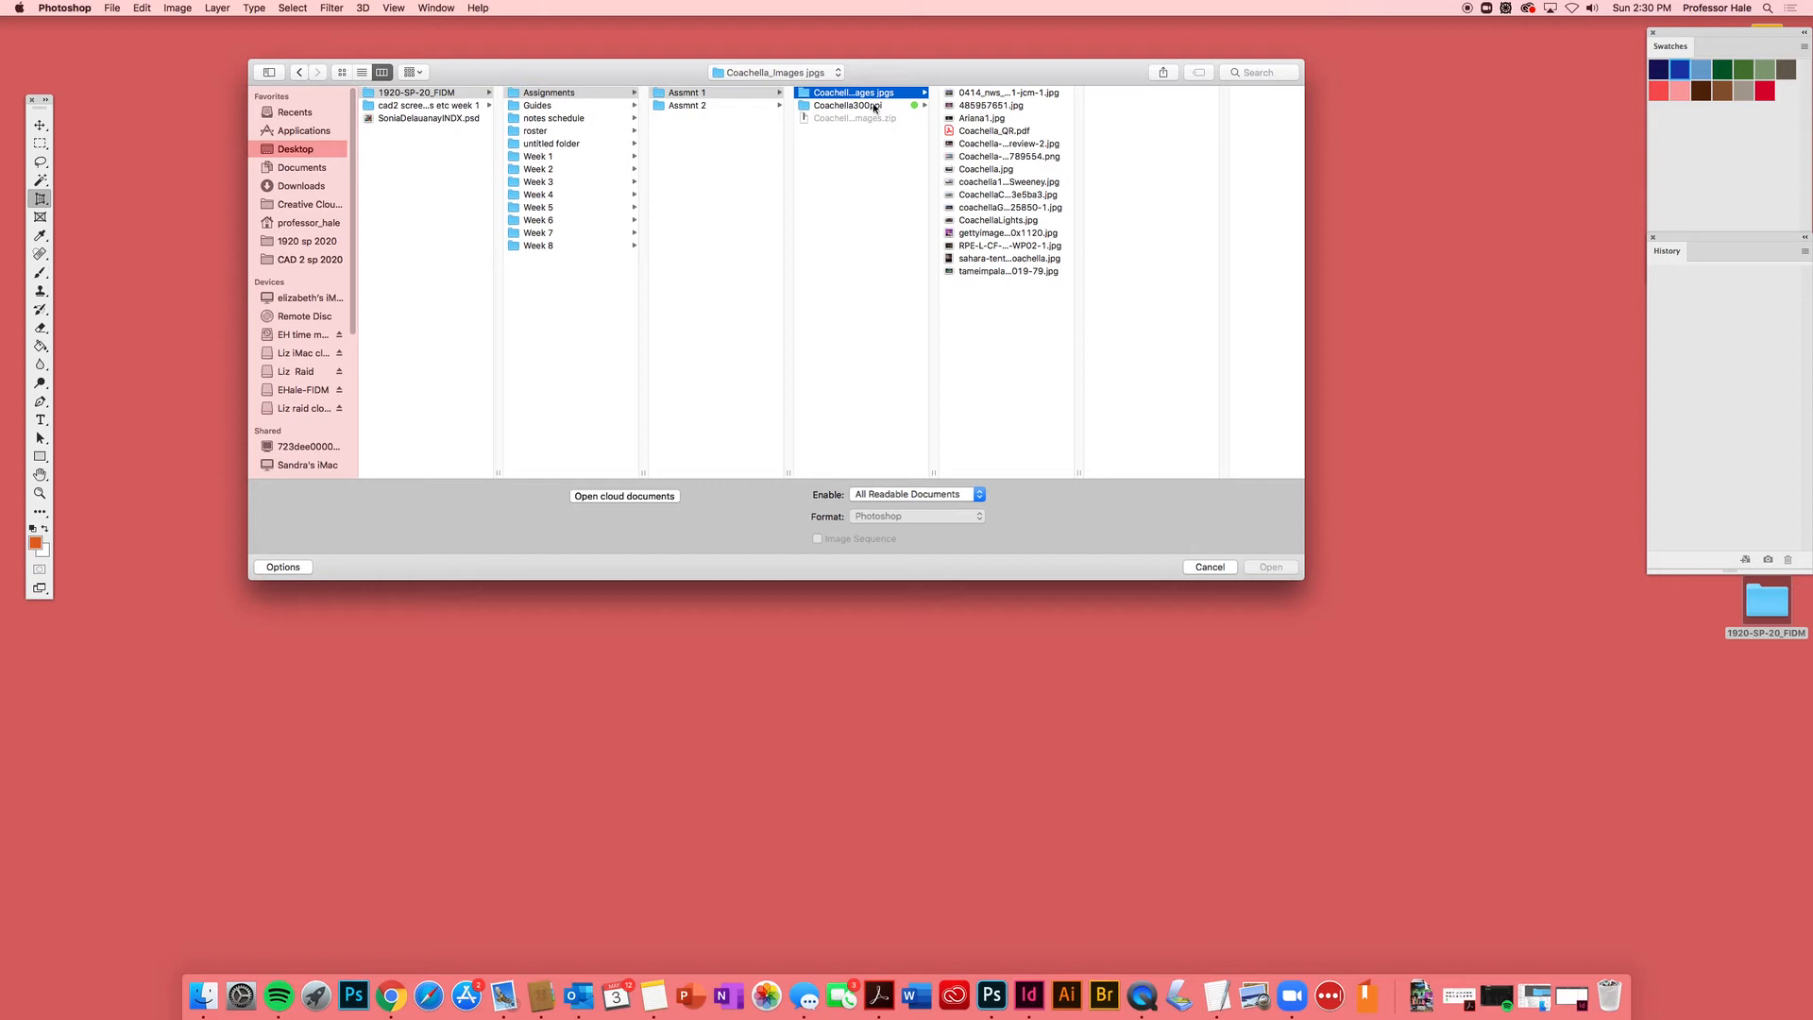
{"action": "left_click", "coordinate": [952, 94]}
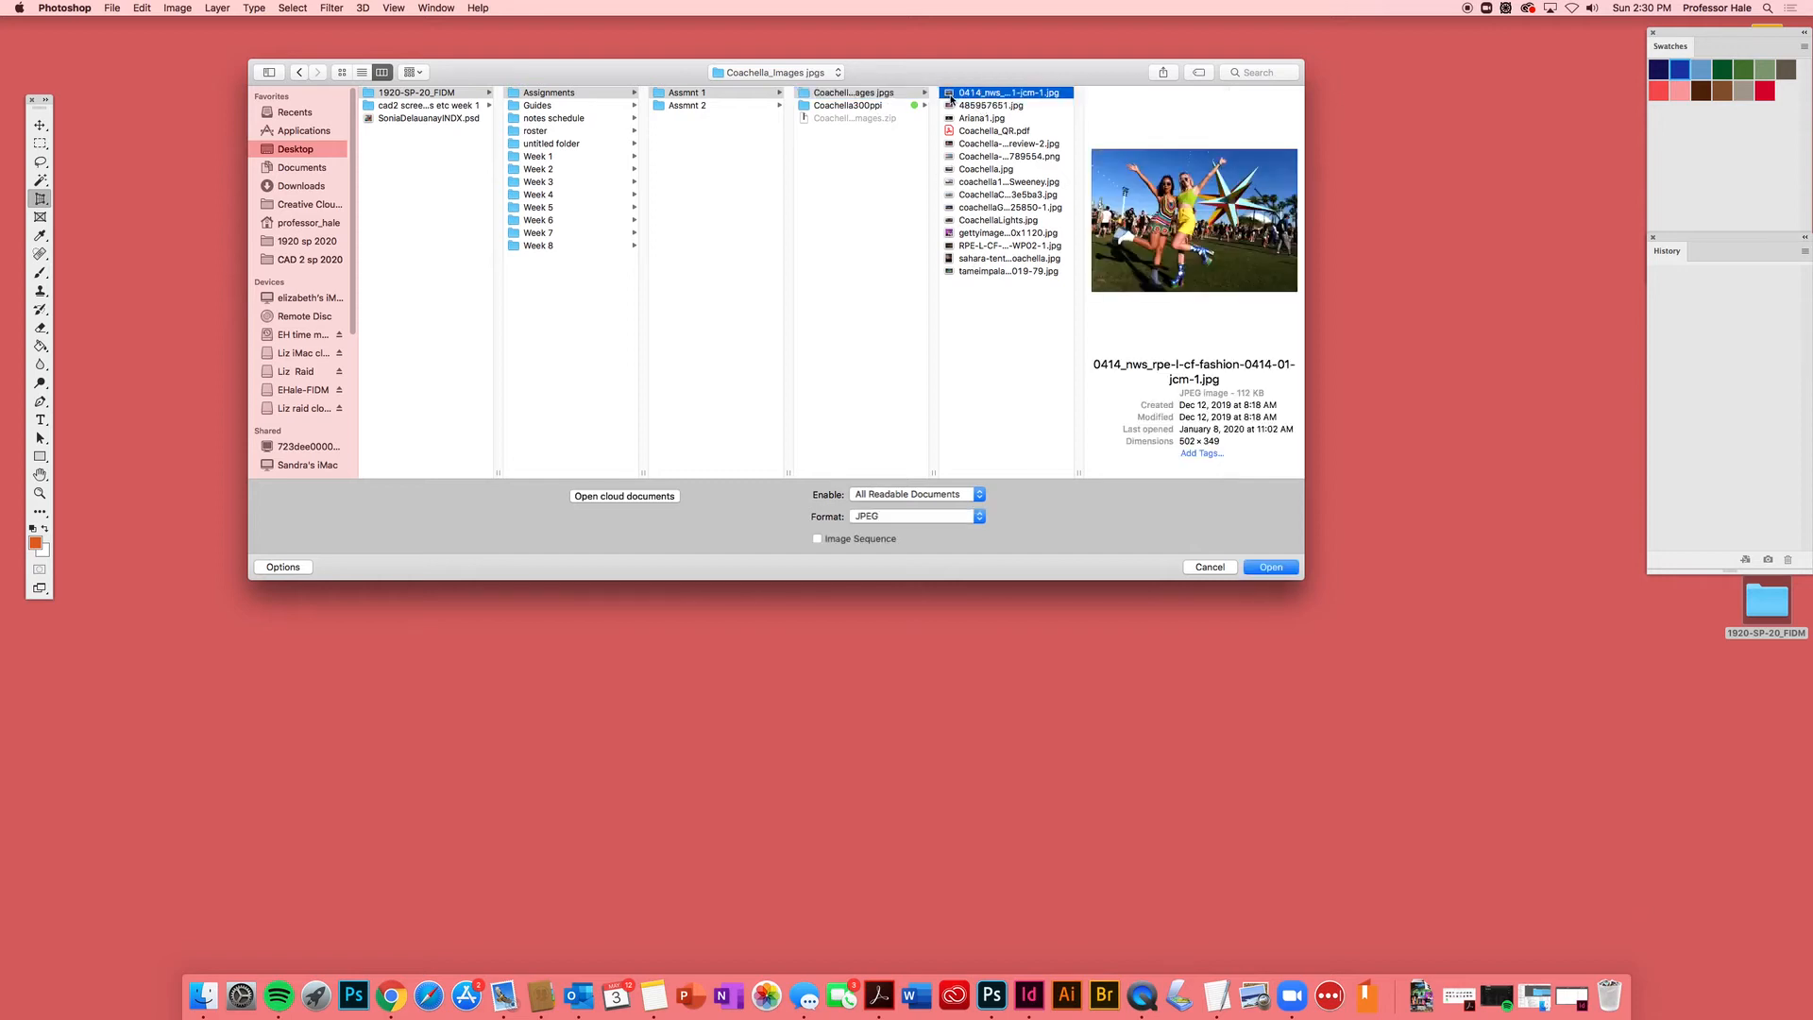
{"action": "left_click", "coordinate": [1271, 568]}
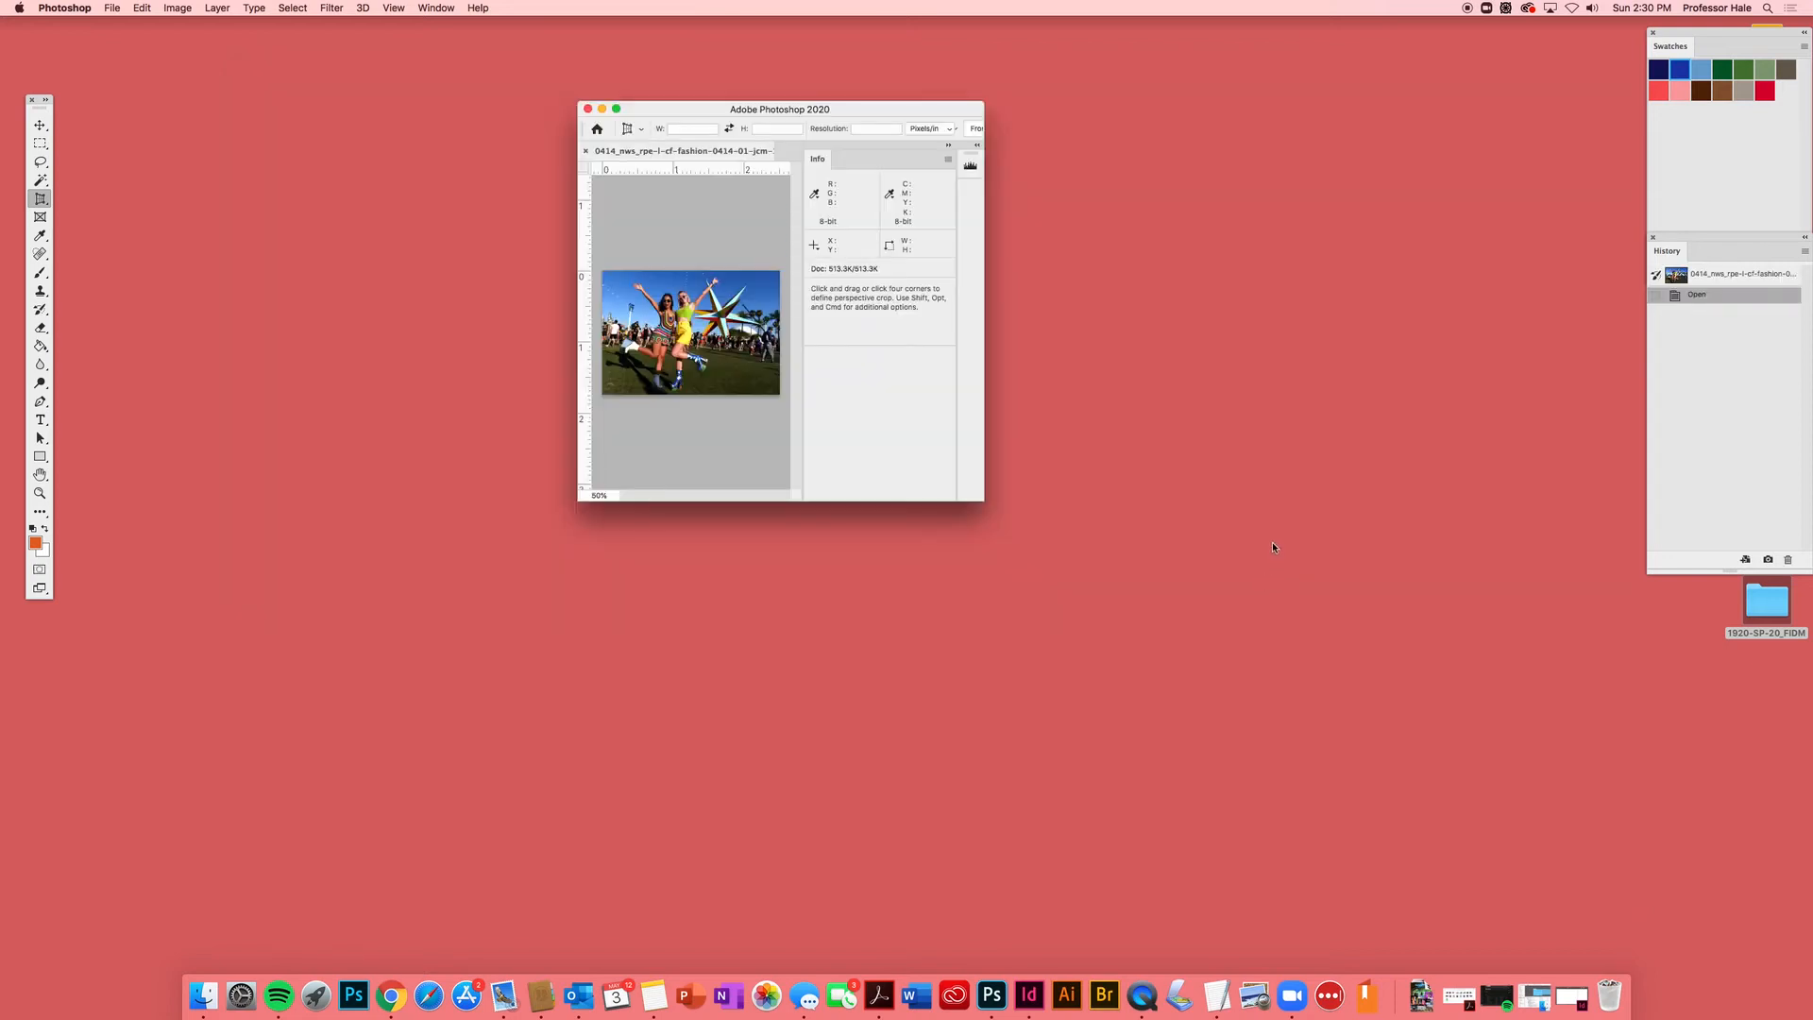
- Enlarge and reposition the application window so it fills the space between the tools and the swatches
{"action": "left_click_drag", "start_coordinate": [982, 495], "coordinate": [1515, 846]}
{"action": "left_click_drag", "start_coordinate": [1222, 123], "coordinate": [847, 52]}
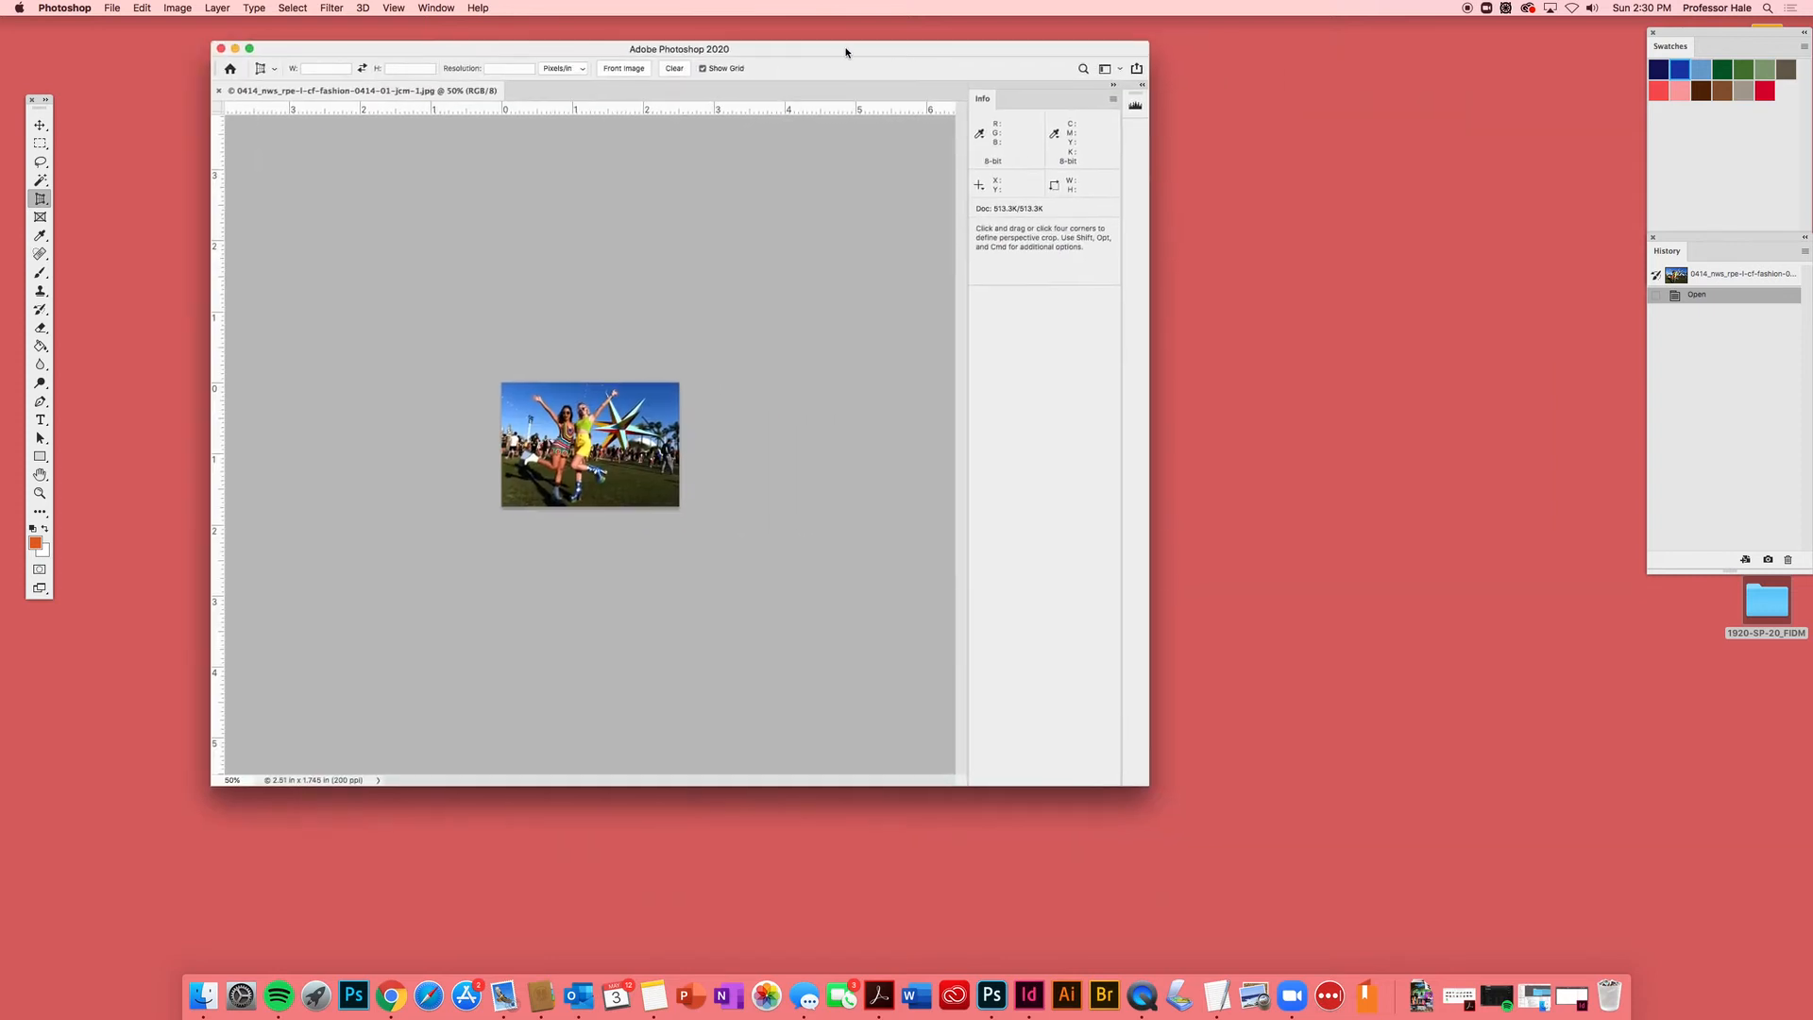
{"action": "left_click_drag", "start_coordinate": [1147, 785], "coordinate": [1606, 910]}
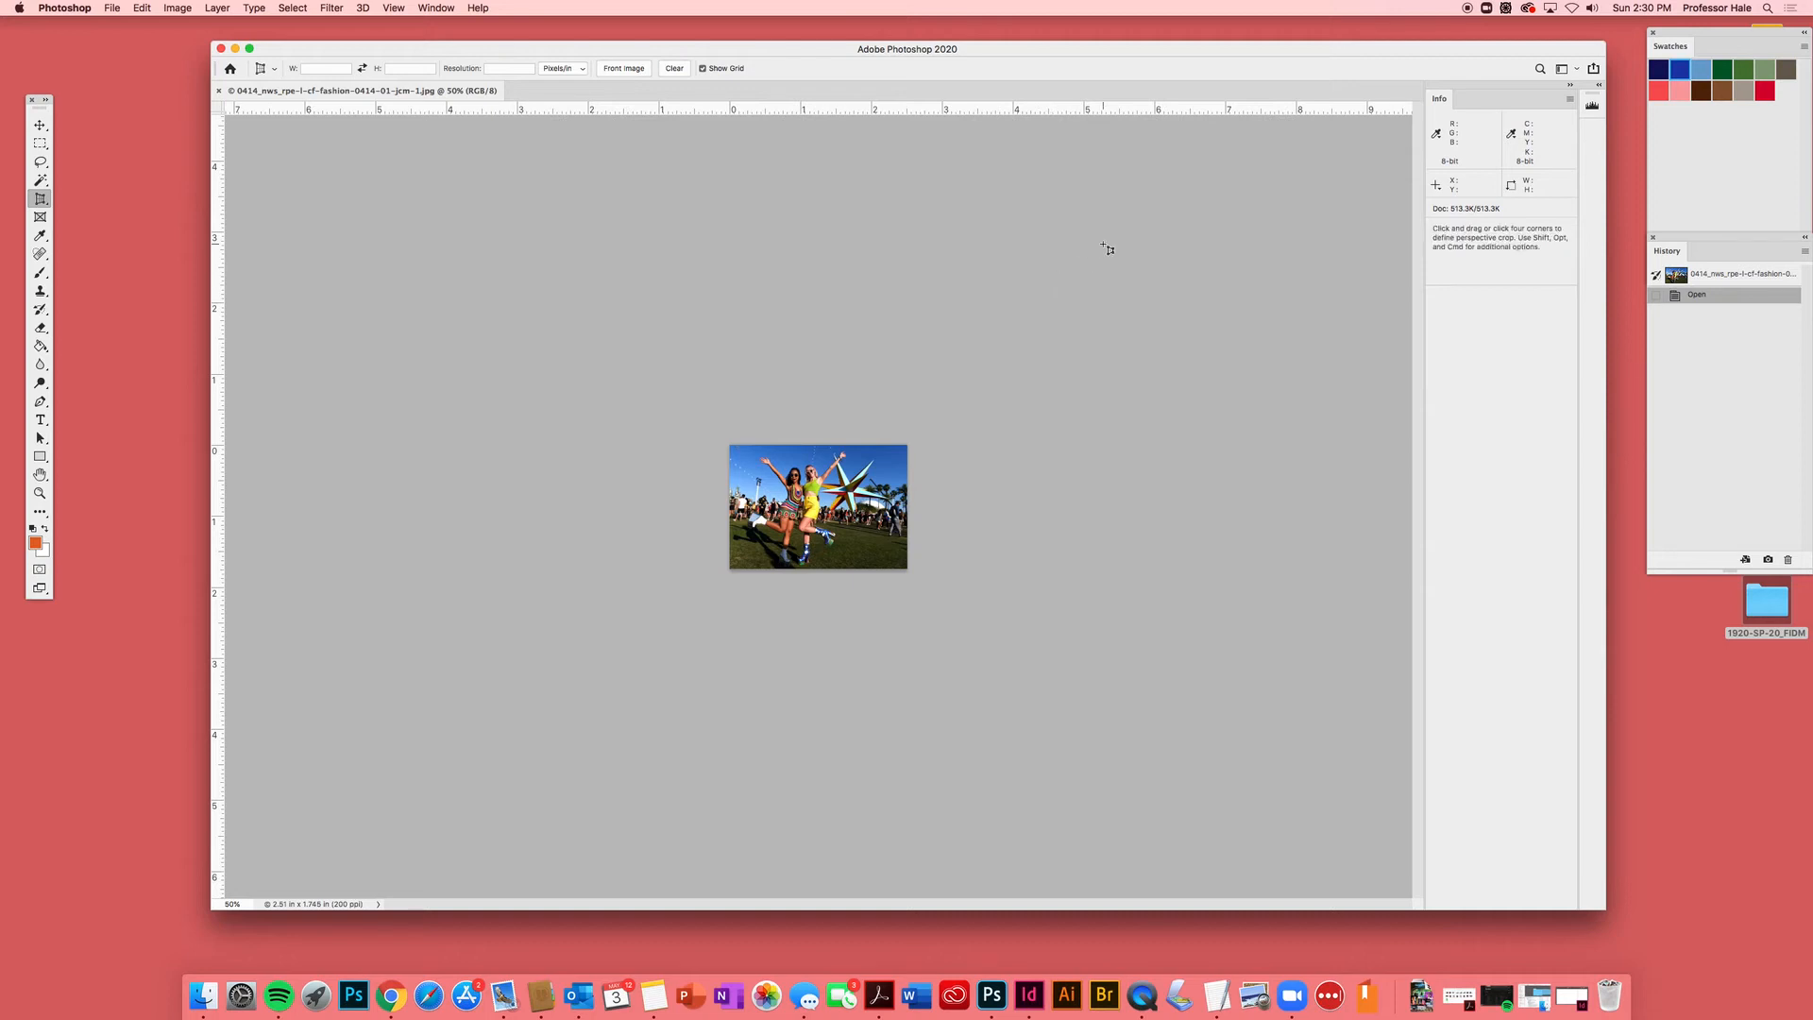
- Set the photo's resolution to 300 pixels/inch in Image Size, with Resample left off
{"action": "left_click", "coordinate": [185, 12]}
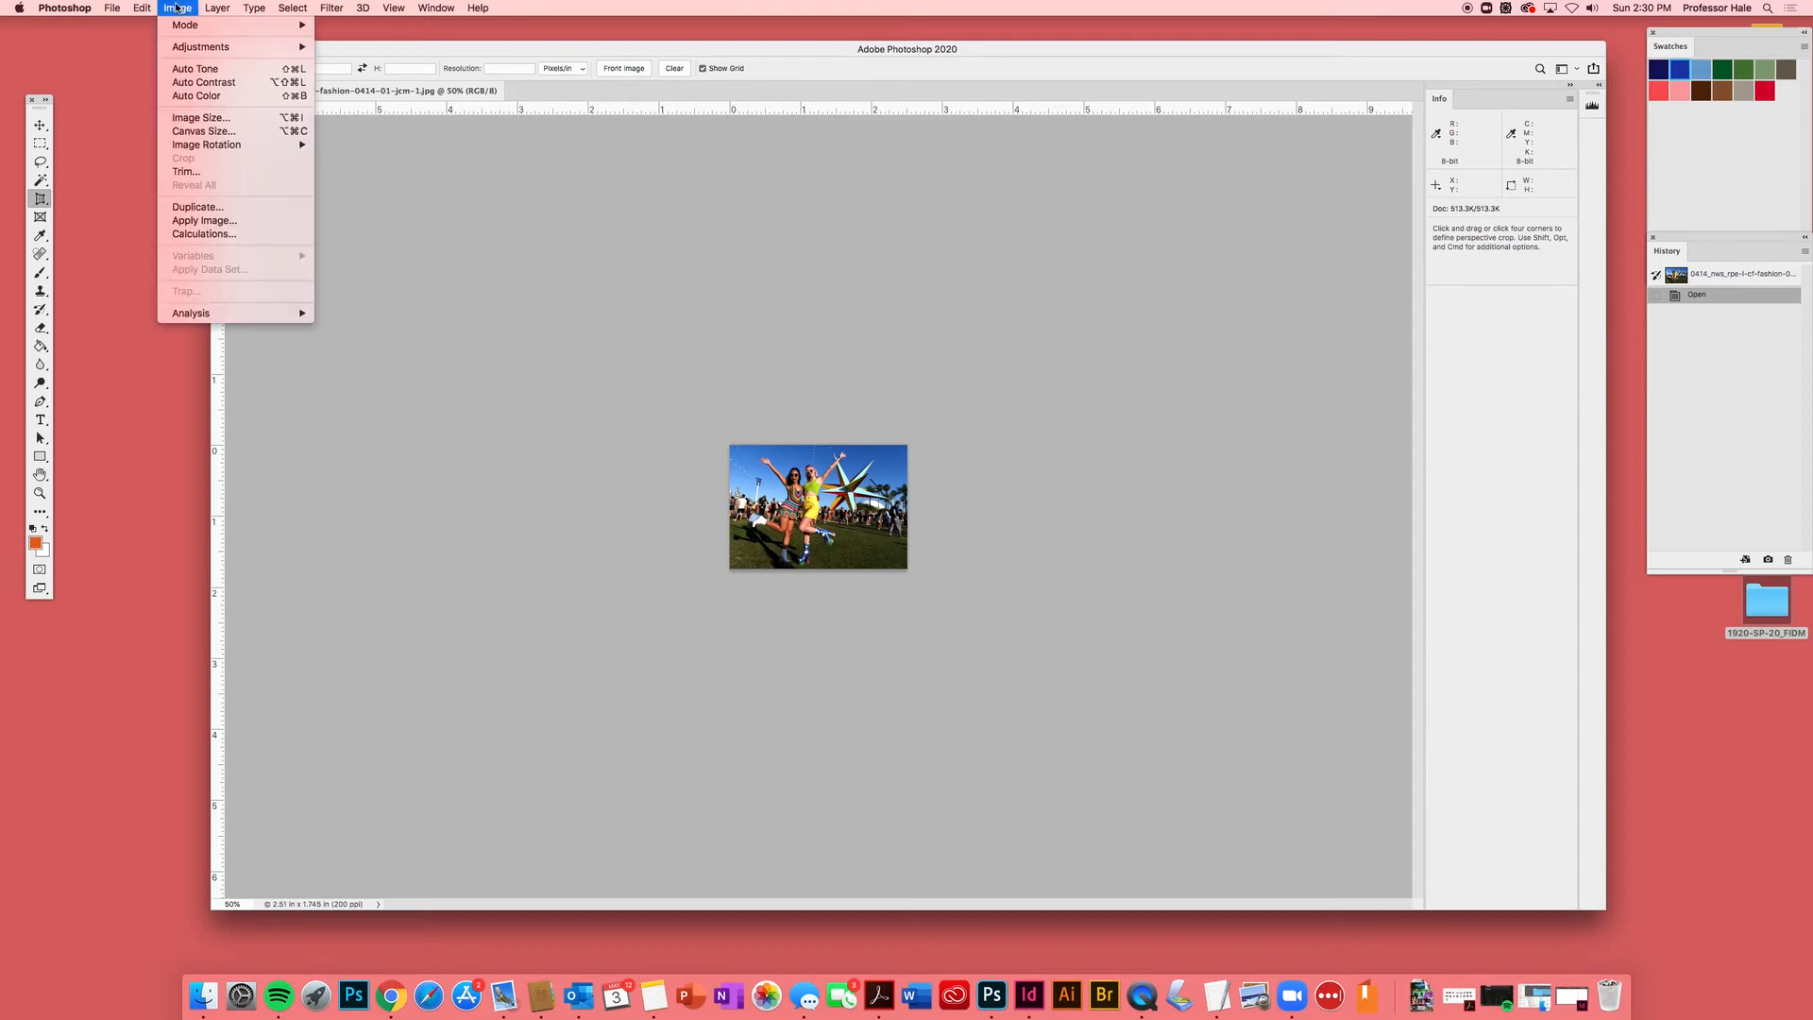
{"action": "left_click", "coordinate": [202, 119]}
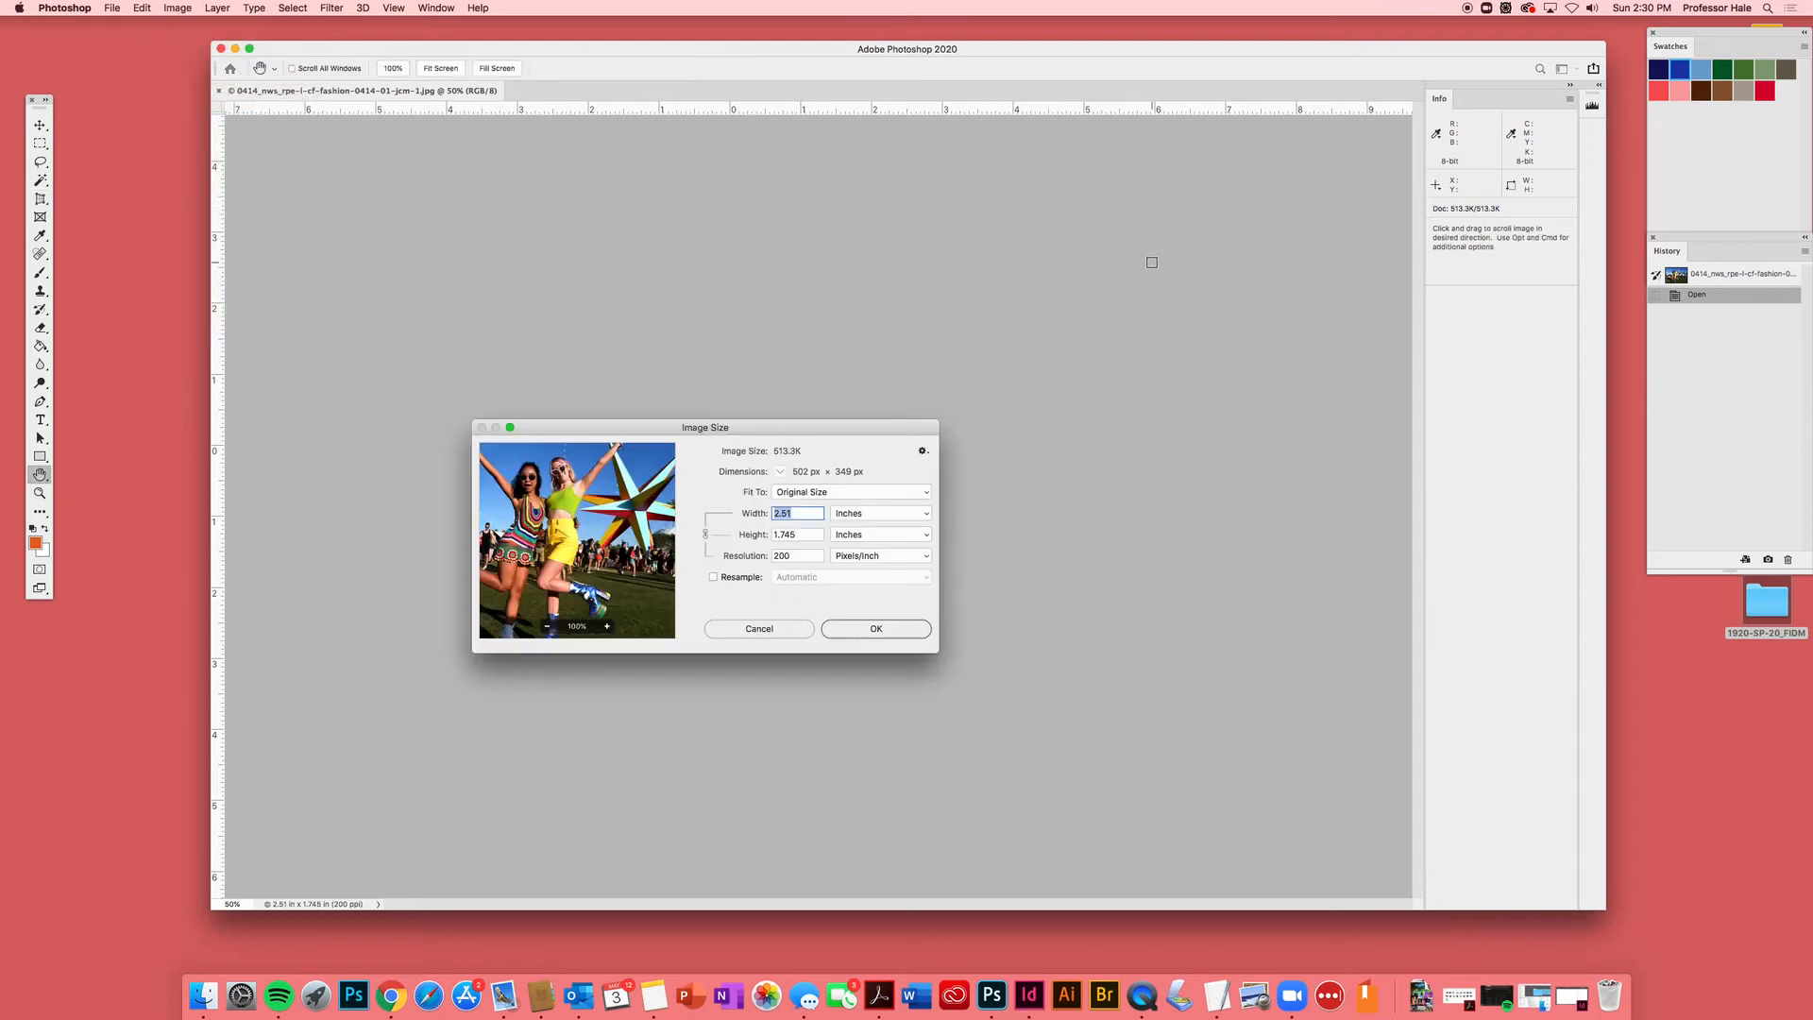
{"action": "left_click_drag", "start_coordinate": [881, 425], "coordinate": [1022, 191]}
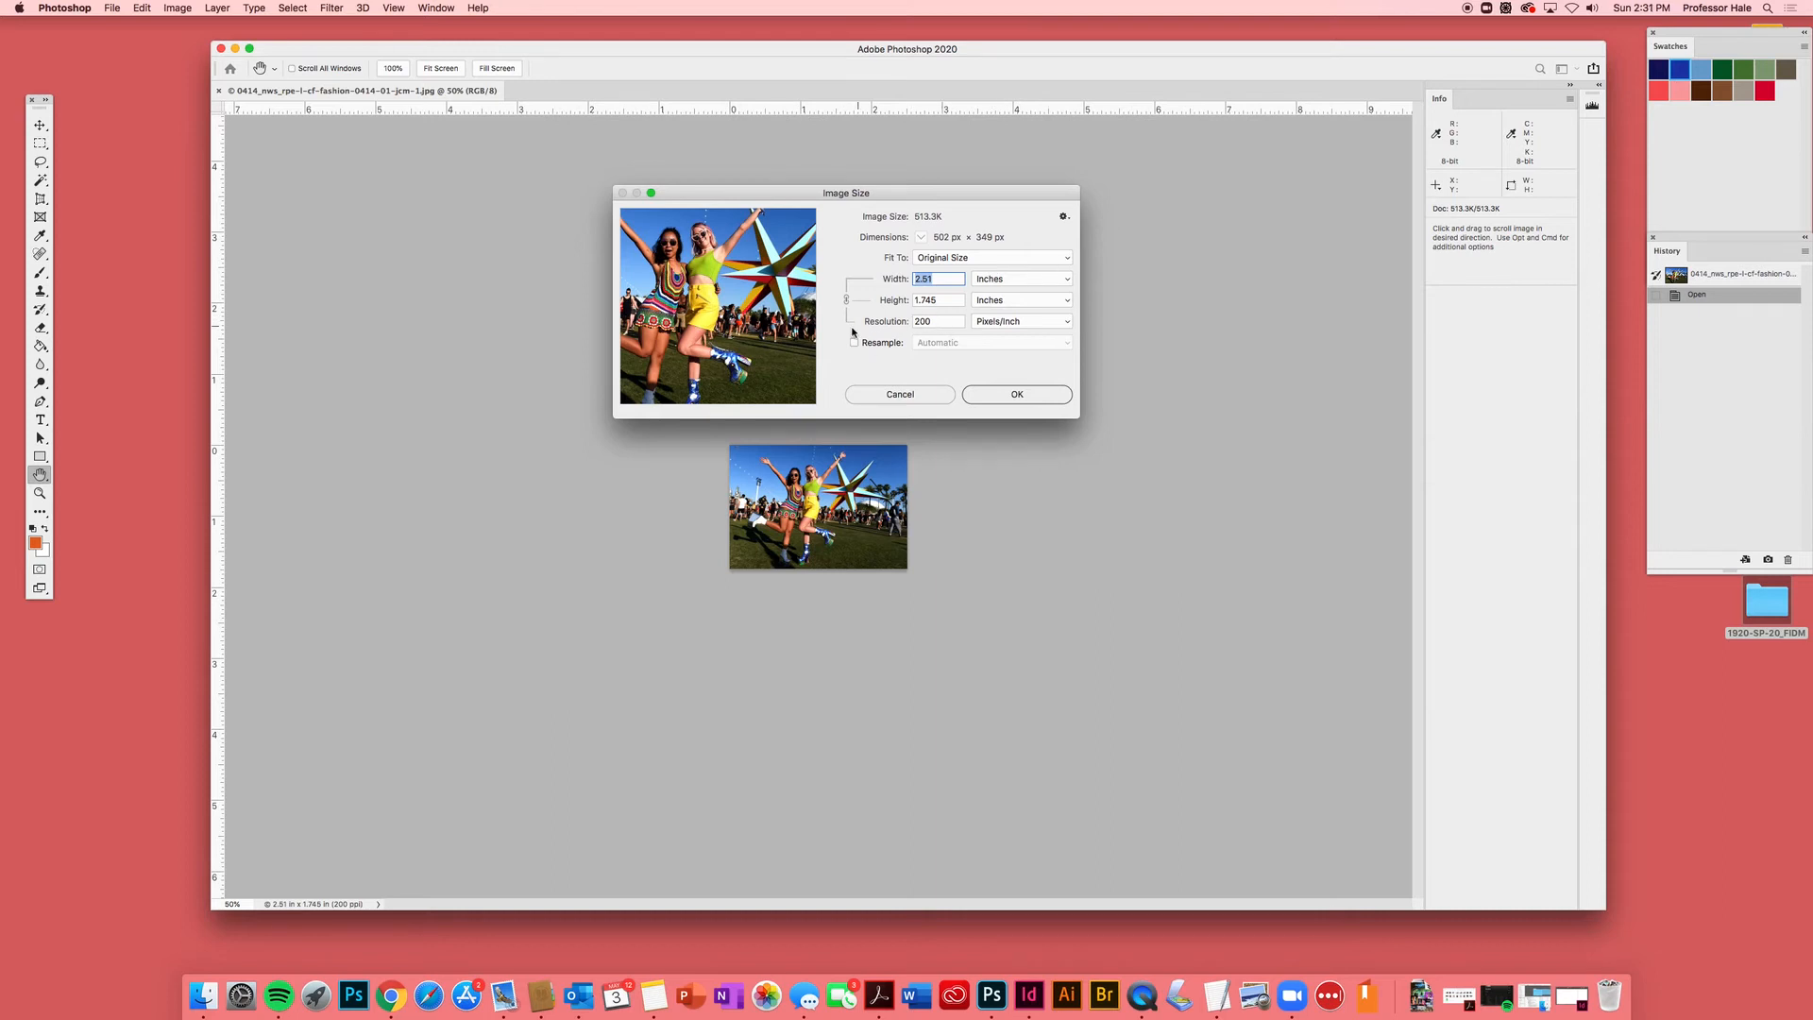
{"action": "left_click", "coordinate": [940, 322]}
{"action": "left_click_drag", "start_coordinate": [939, 321], "coordinate": [910, 322]}
{"action": "type", "text": "300"}
{"action": "left_click", "coordinate": [1038, 397]}
{"action": "key", "text": "c"}
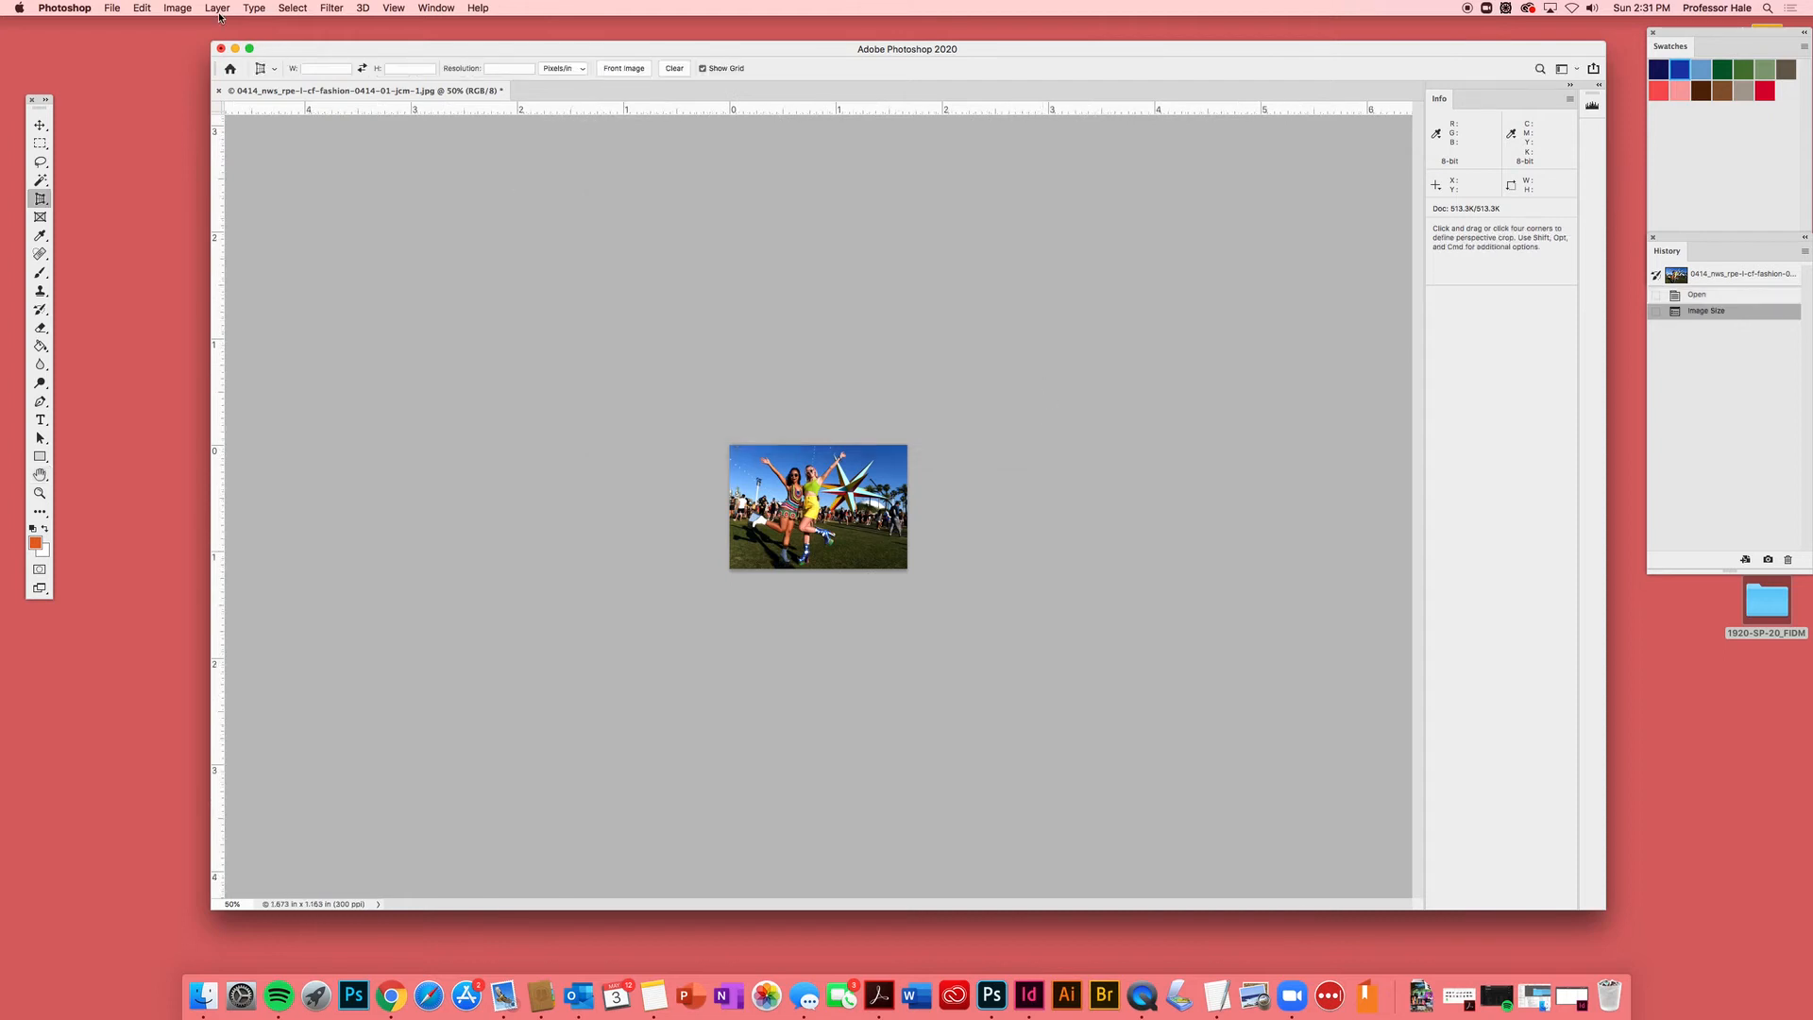
- Start saving the photo under a new name with 300 appended to the original file name
{"action": "left_click", "coordinate": [111, 9]}
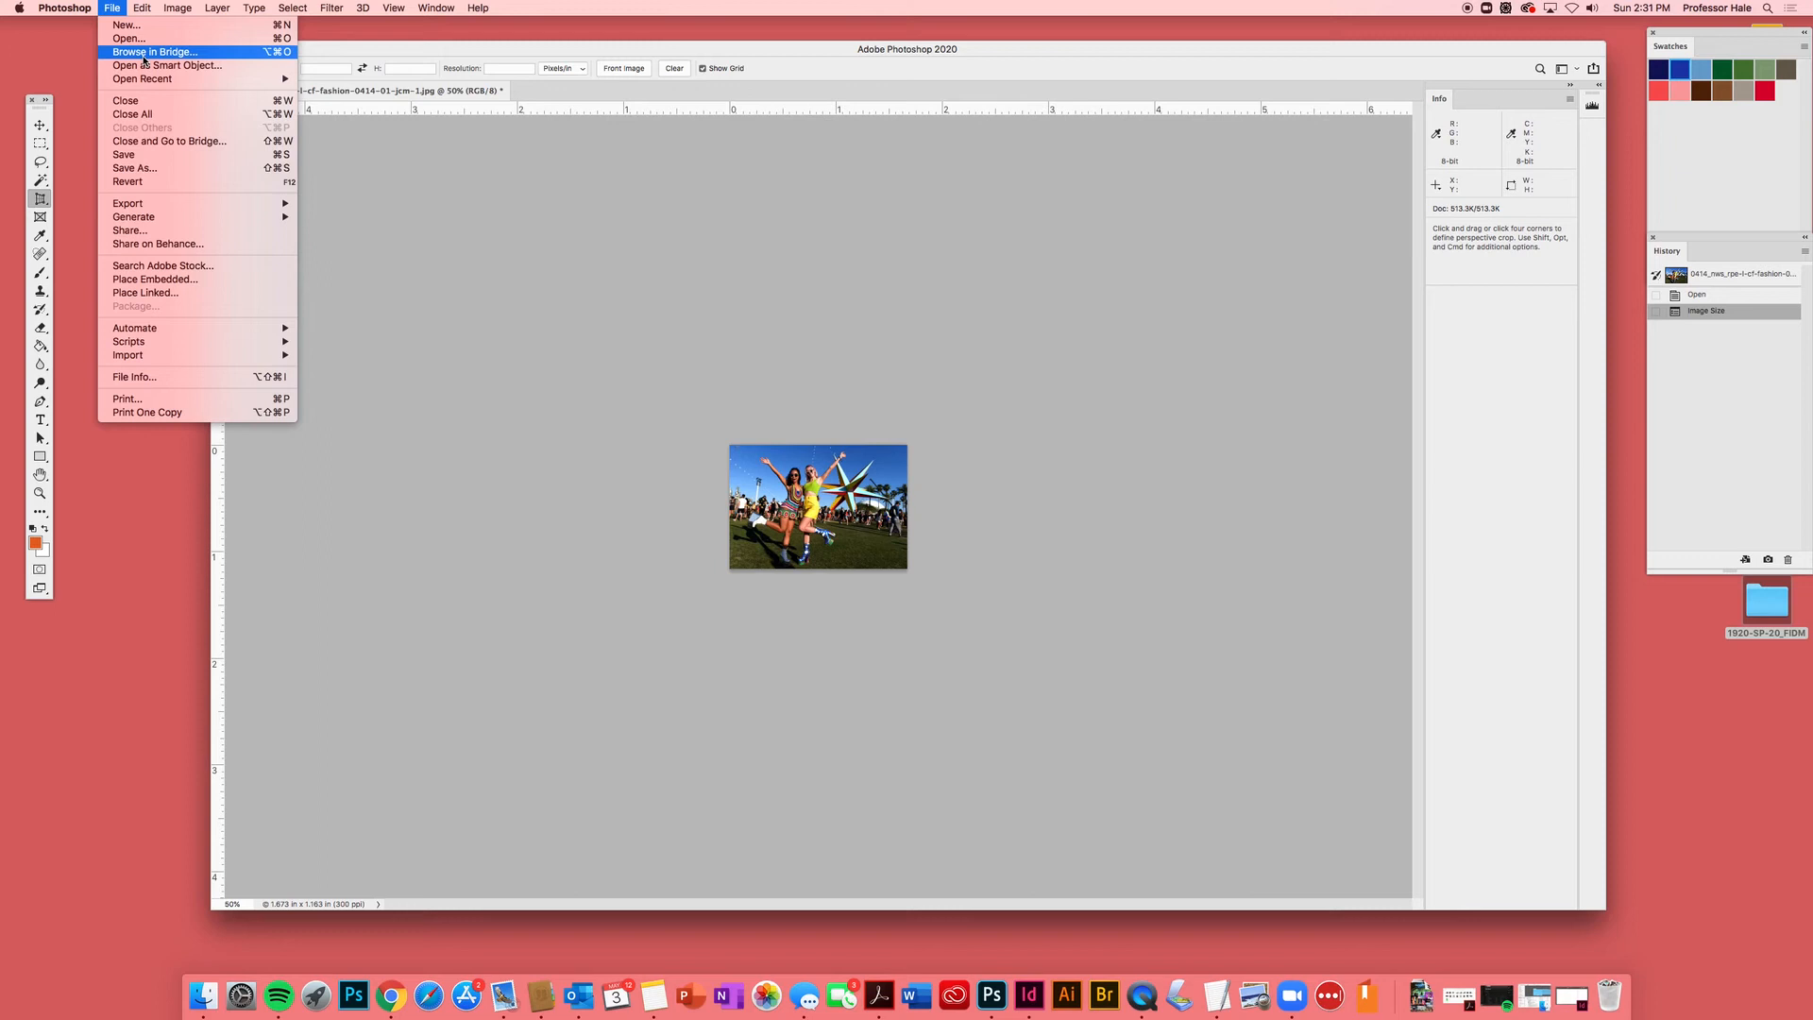
{"action": "left_click", "coordinate": [156, 168]}
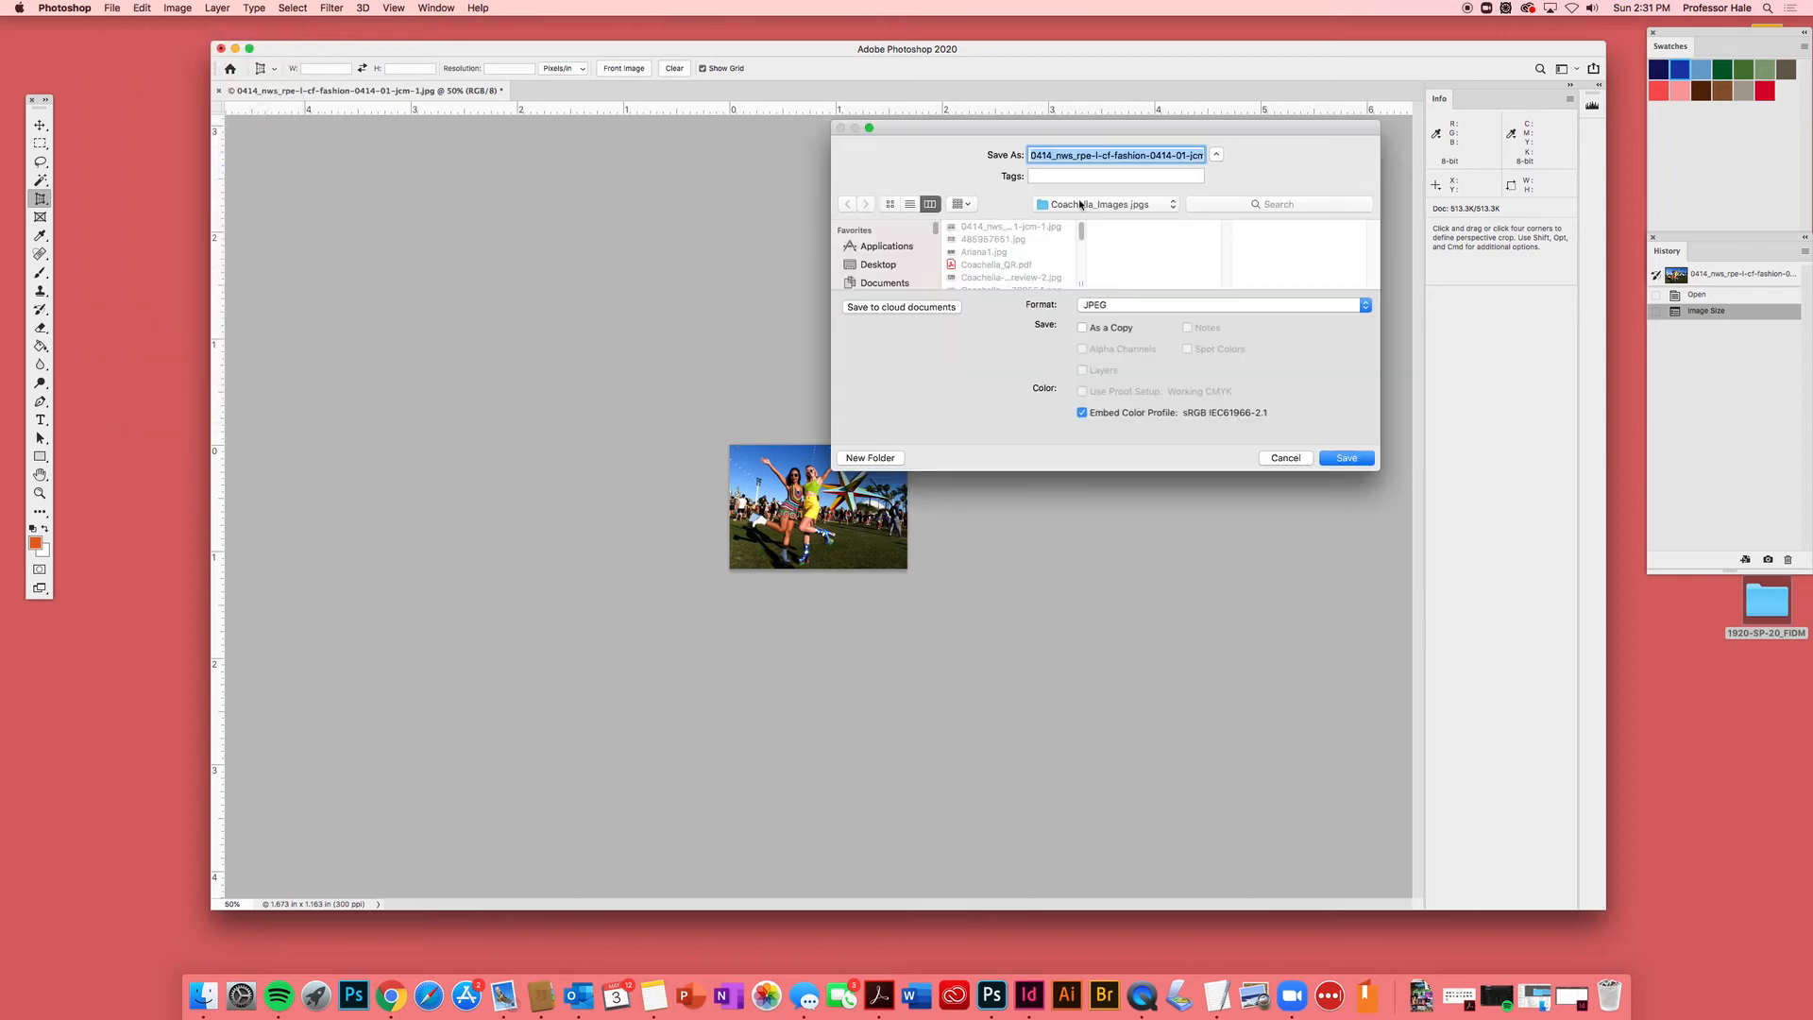
{"action": "left_click", "coordinate": [1184, 157]}
{"action": "key", "text": "Right"}
{"action": "key", "text": "Right"}
{"action": "key", "text": "Right"}
{"action": "key", "text": "Right"}
{"action": "key", "text": "Right"}
{"action": "key", "text": "Right"}
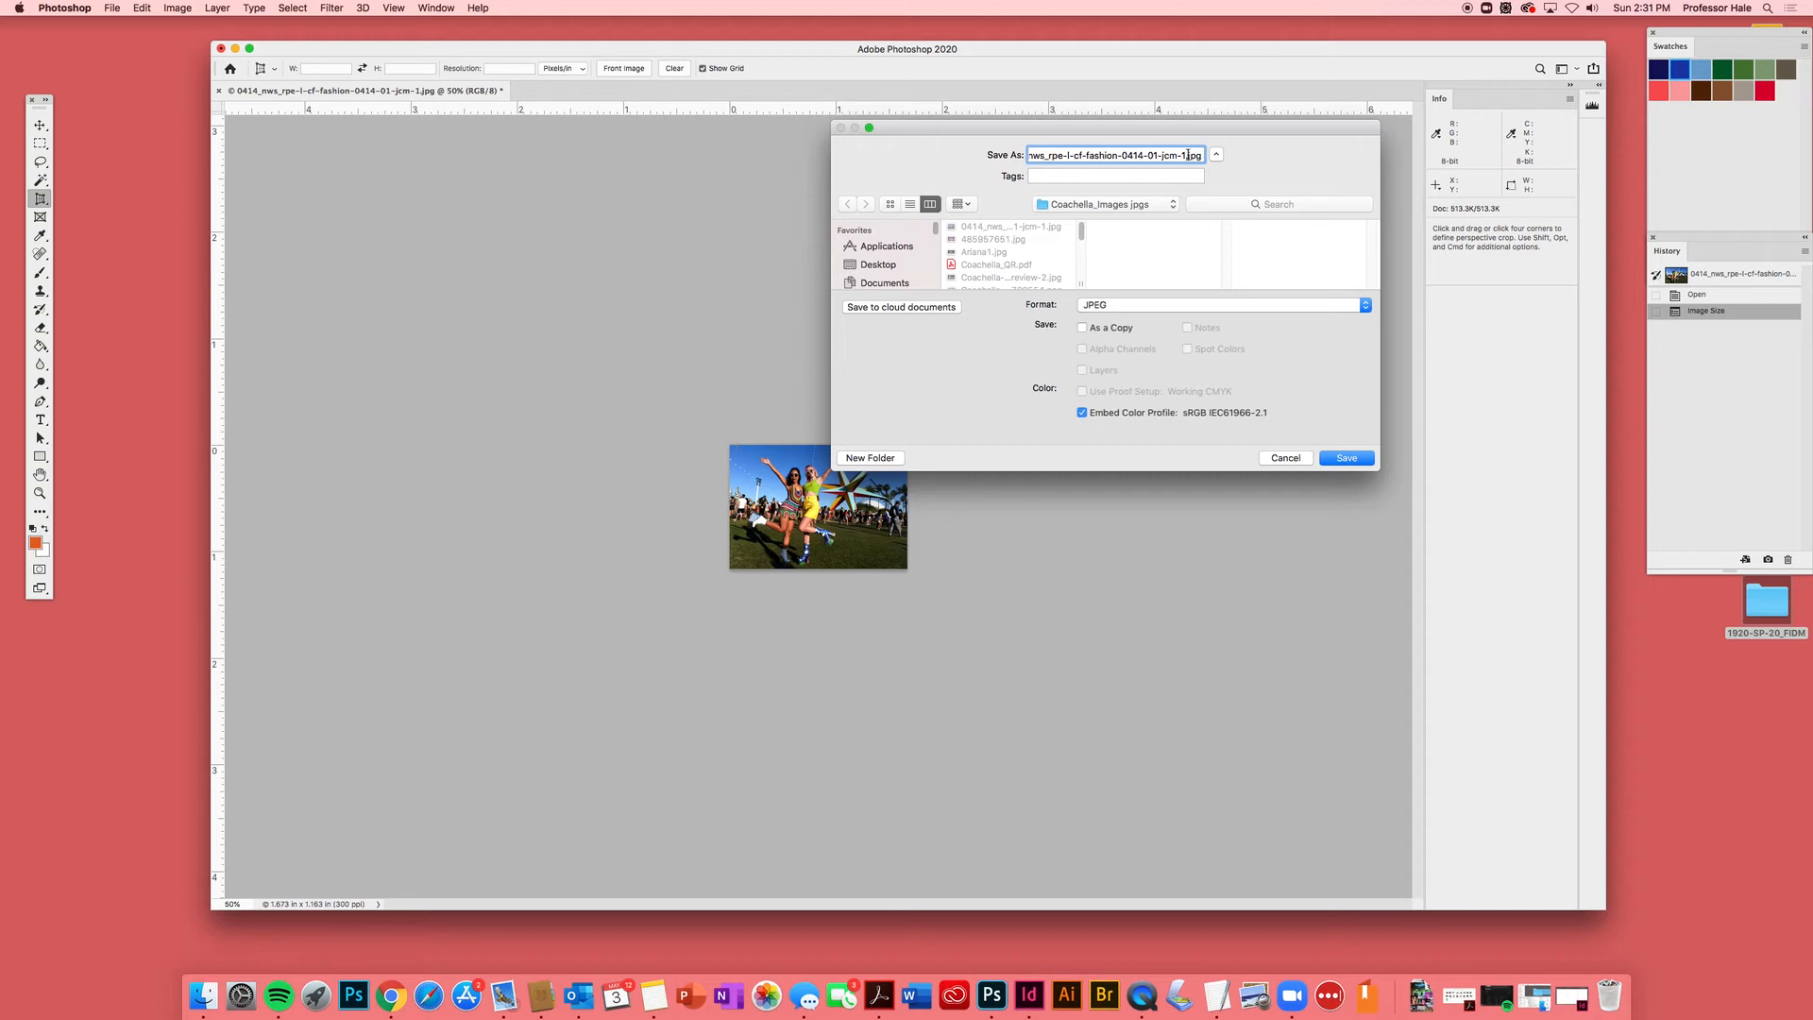
{"action": "key", "text": "Right"}
{"action": "type", "text": "300"}
- Change the file format of the saved copy to Photoshop
{"action": "left_click", "coordinate": [1179, 305]}
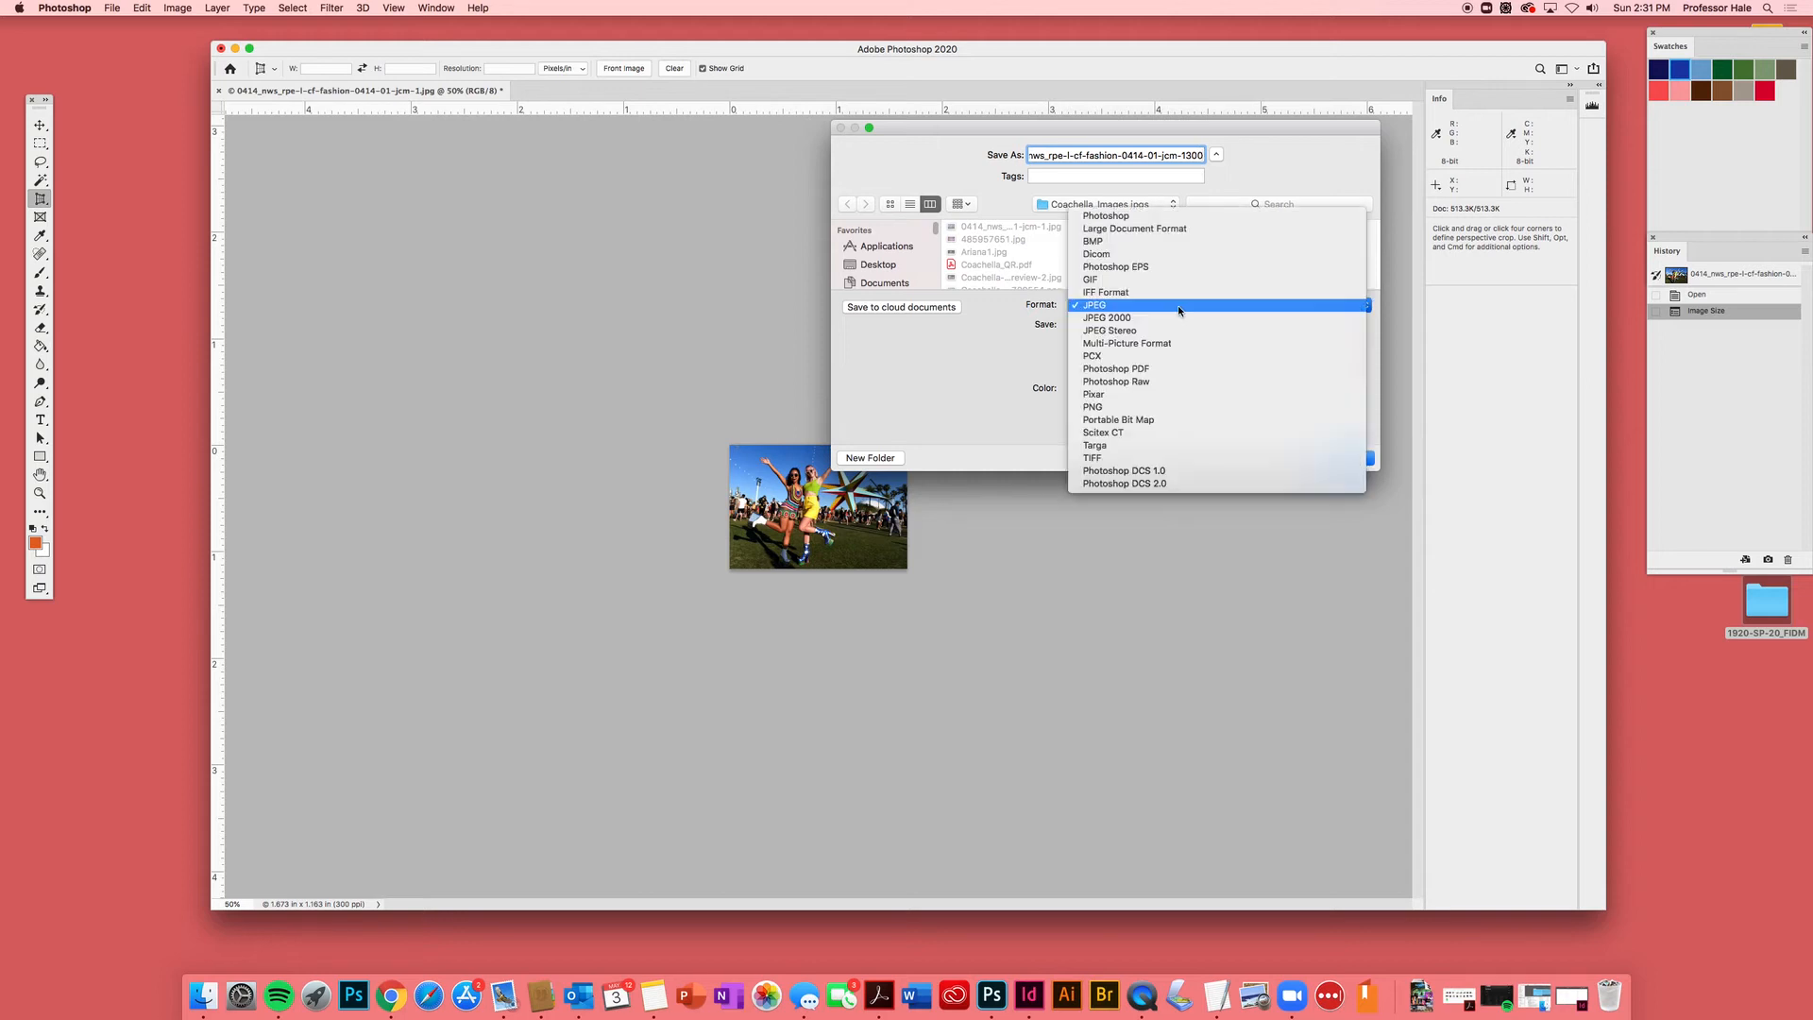
{"action": "left_click", "coordinate": [1198, 200]}
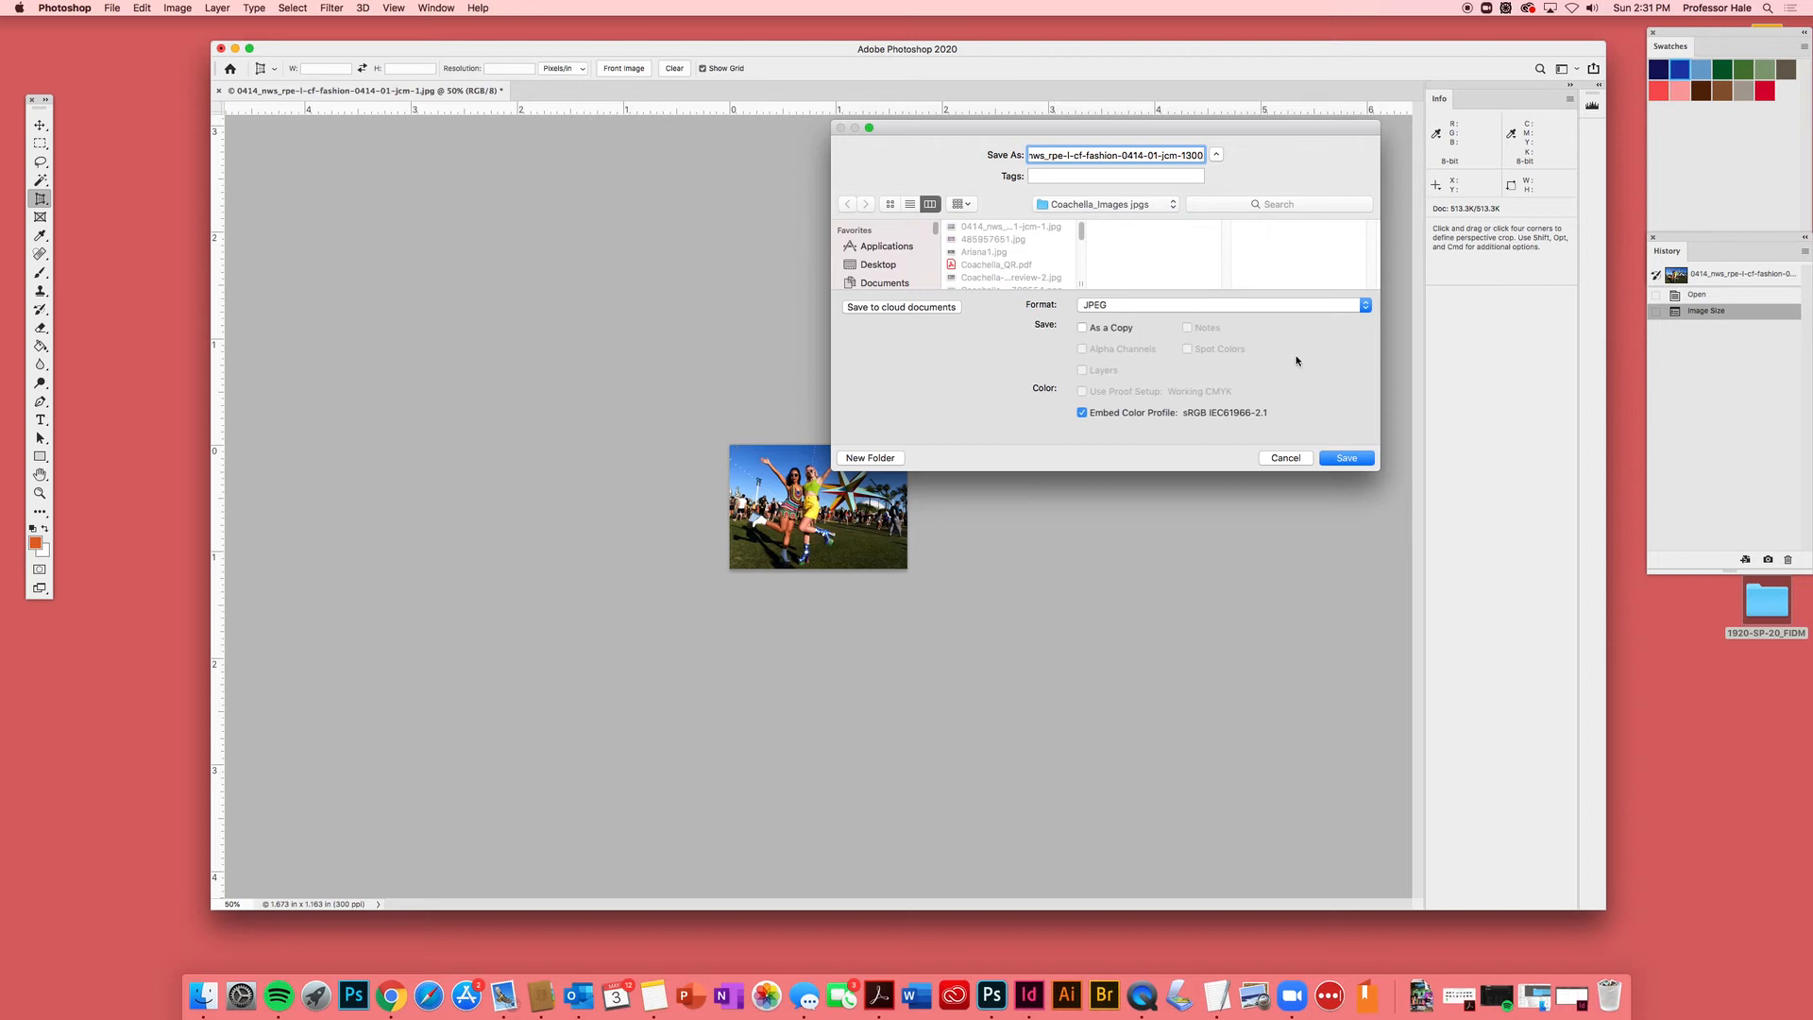
{"action": "type", "text": ".jpg"}
{"action": "left_click", "coordinate": [1179, 307]}
{"action": "left_click", "coordinate": [1167, 204]}
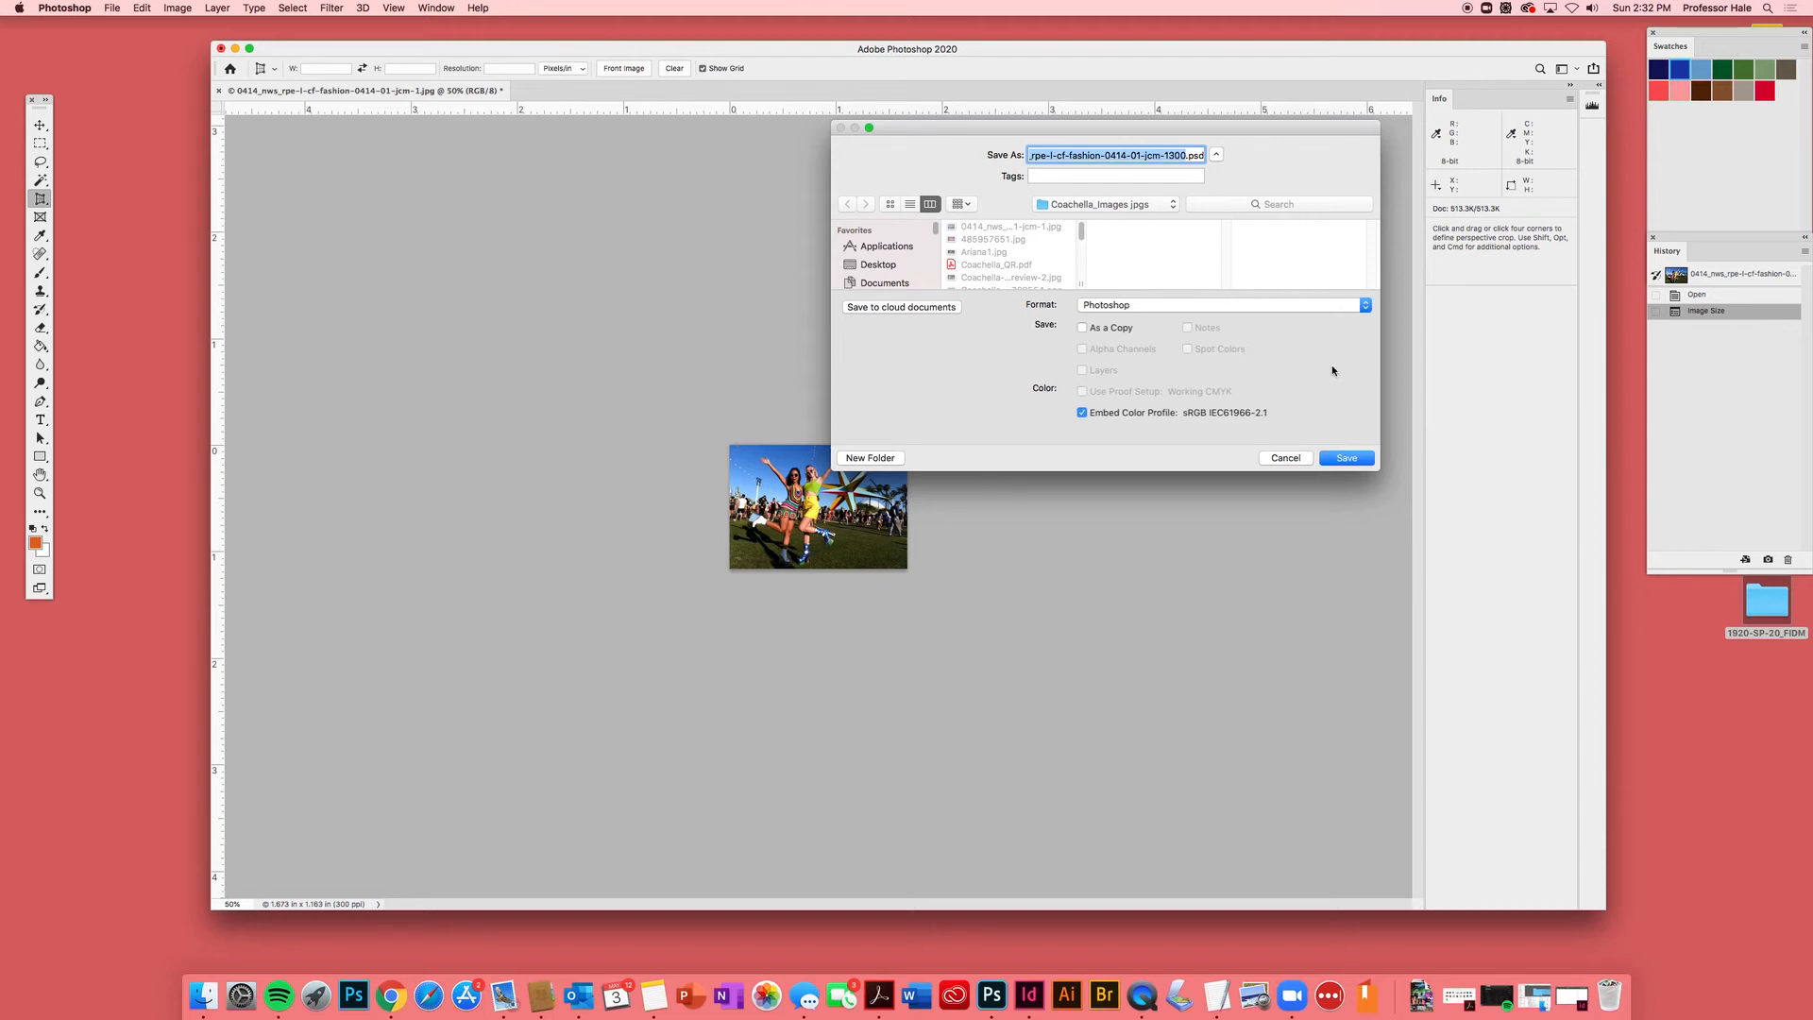
- Create a new folder named 300coachella and save the Photoshop copy in it
{"action": "left_click", "coordinate": [870, 458]}
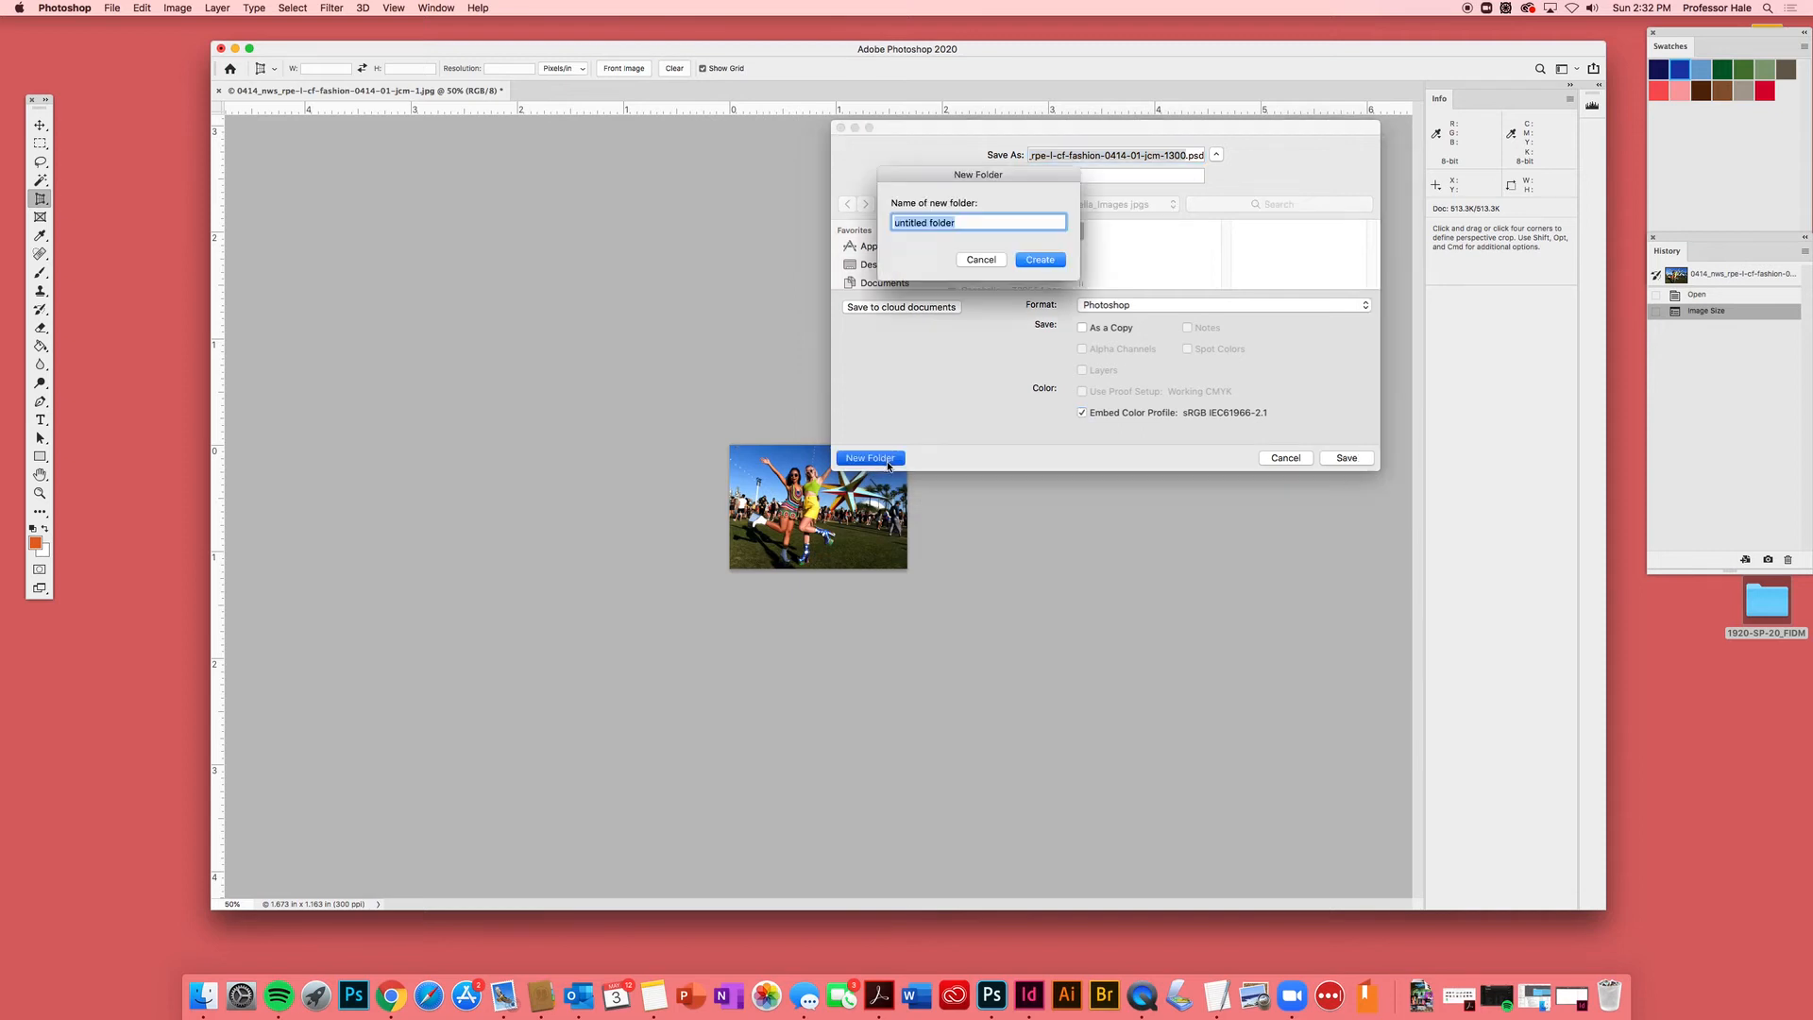
{"action": "type", "text": "300coachell"}
{"action": "left_click", "coordinate": [1047, 262]}
{"action": "left_click", "coordinate": [1347, 459]}
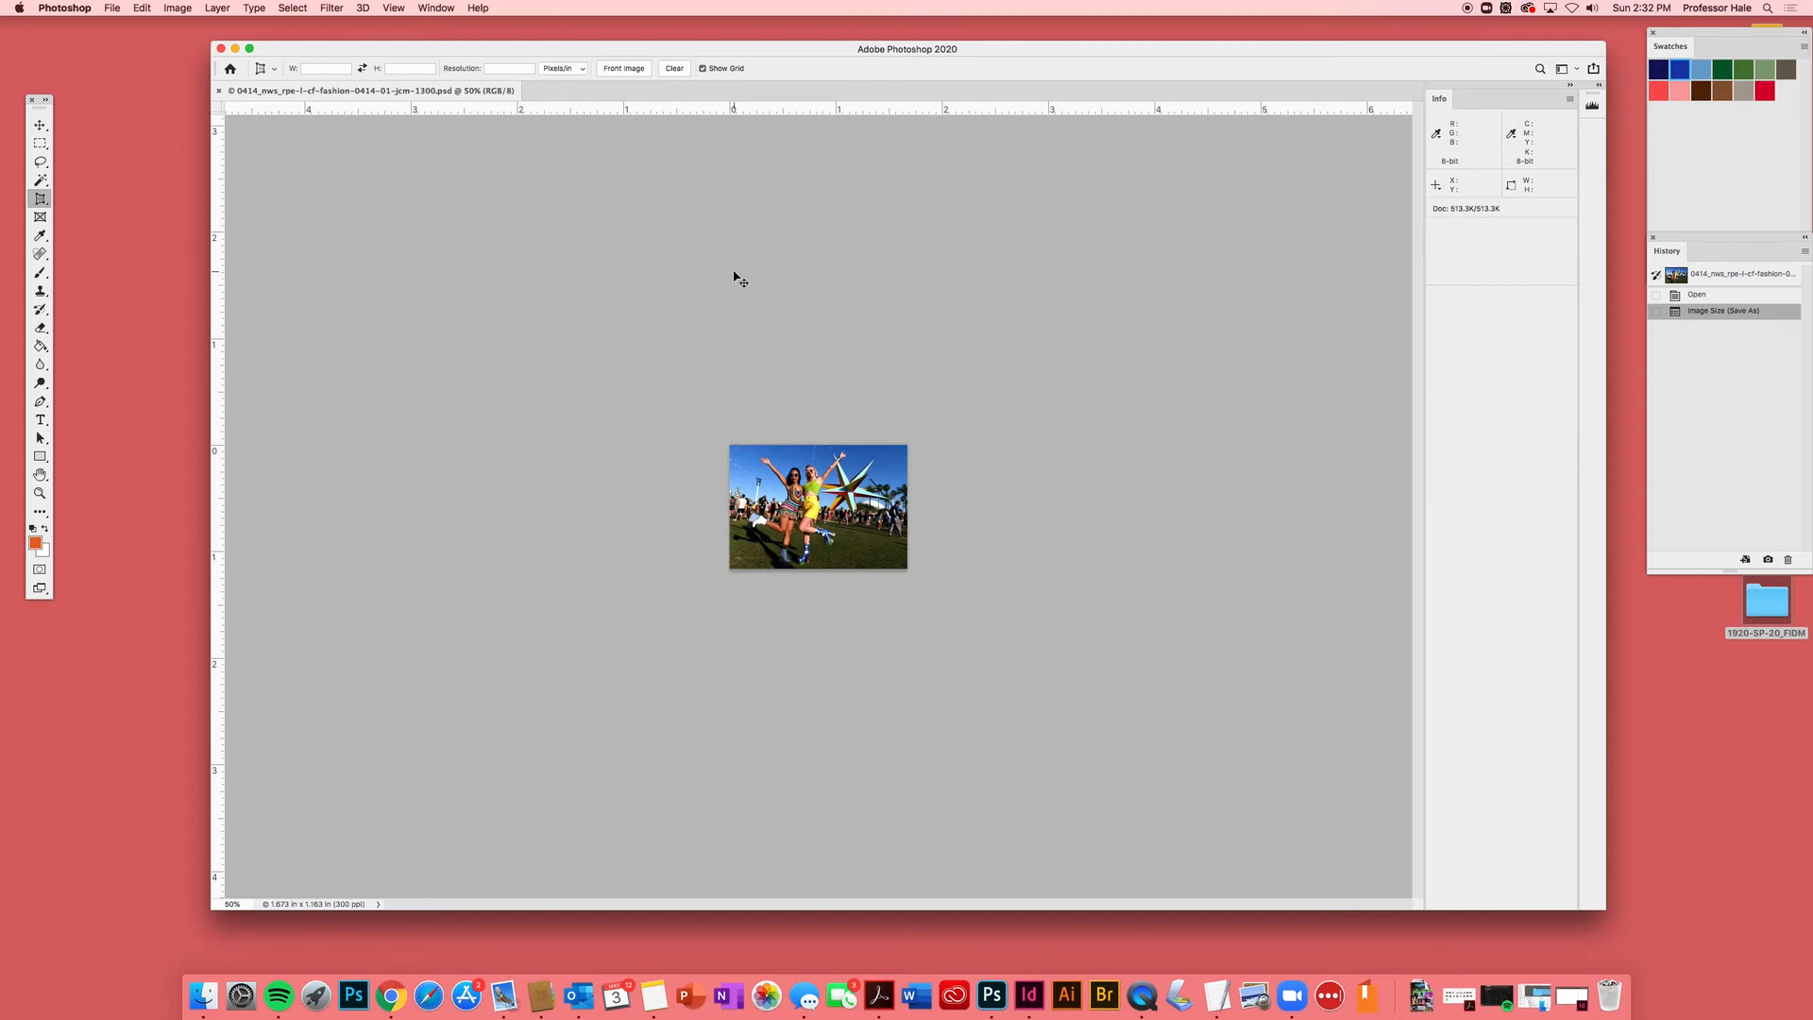
- Close the saved photo and open 485957651.jpg from the Coachella_Images jpgs folder
{"action": "key", "text": "super+w"}
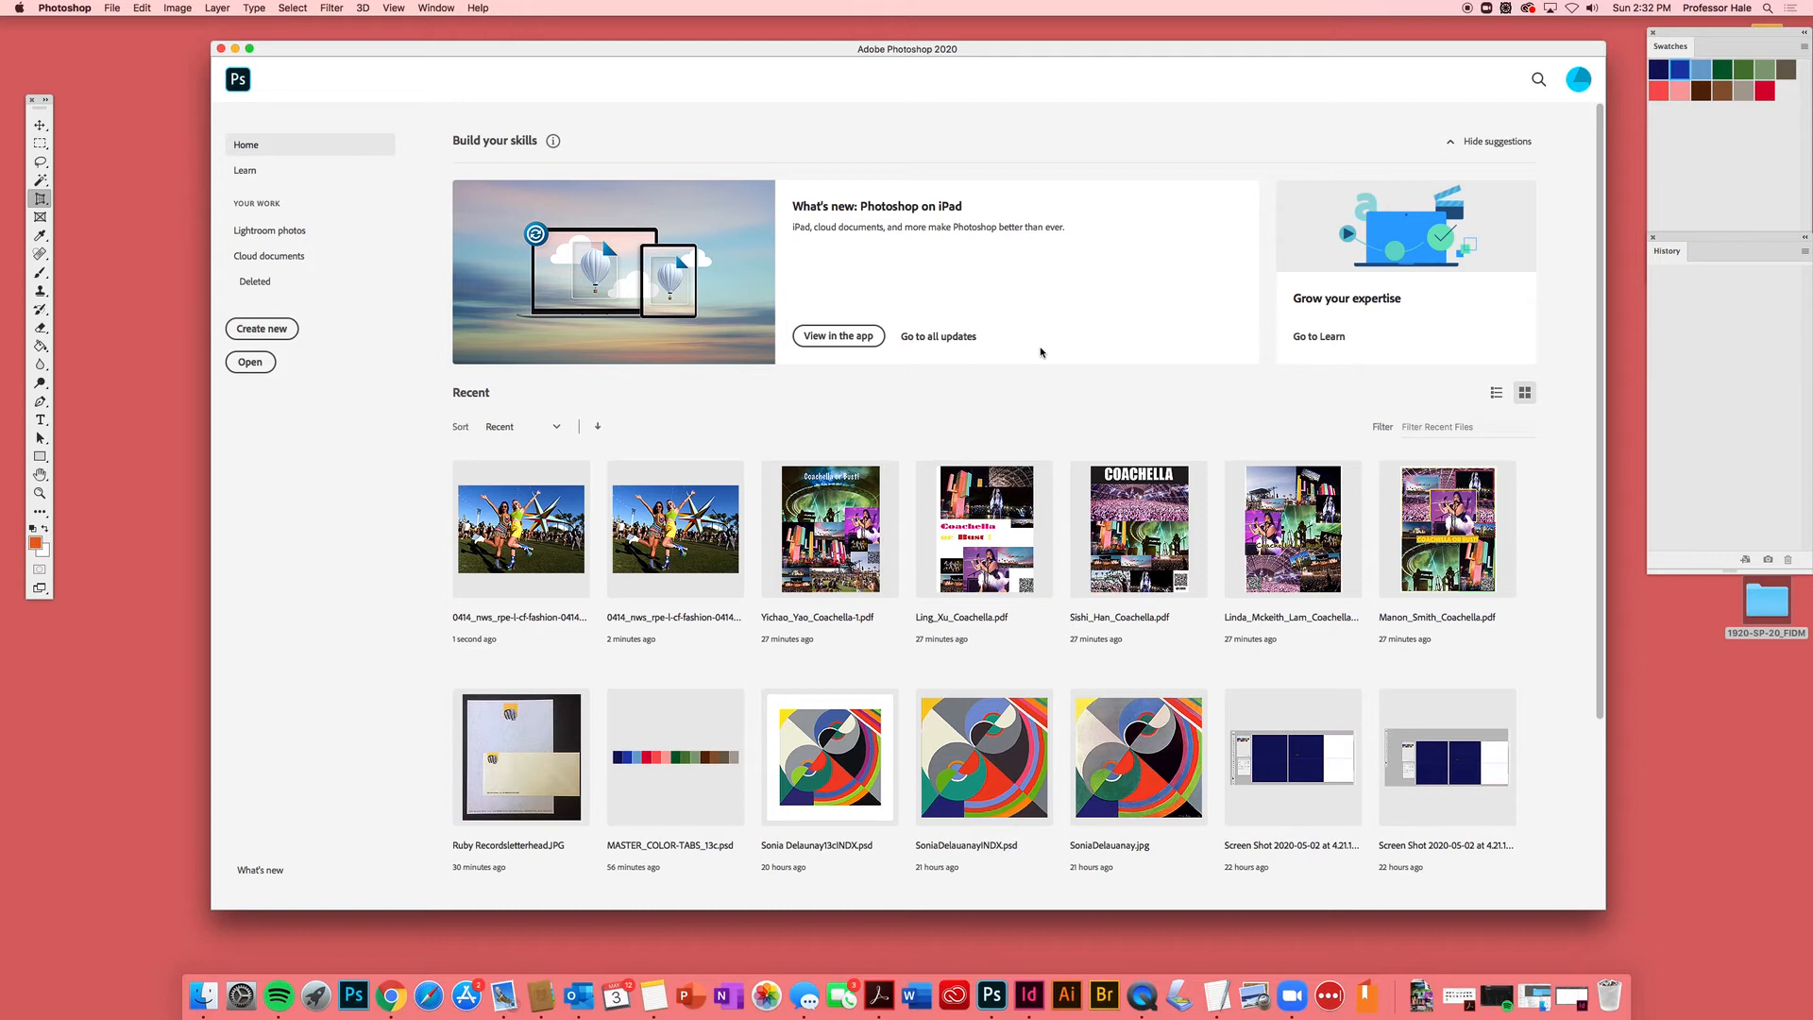
{"action": "key", "text": "super+o"}
{"action": "left_click", "coordinate": [783, 76]}
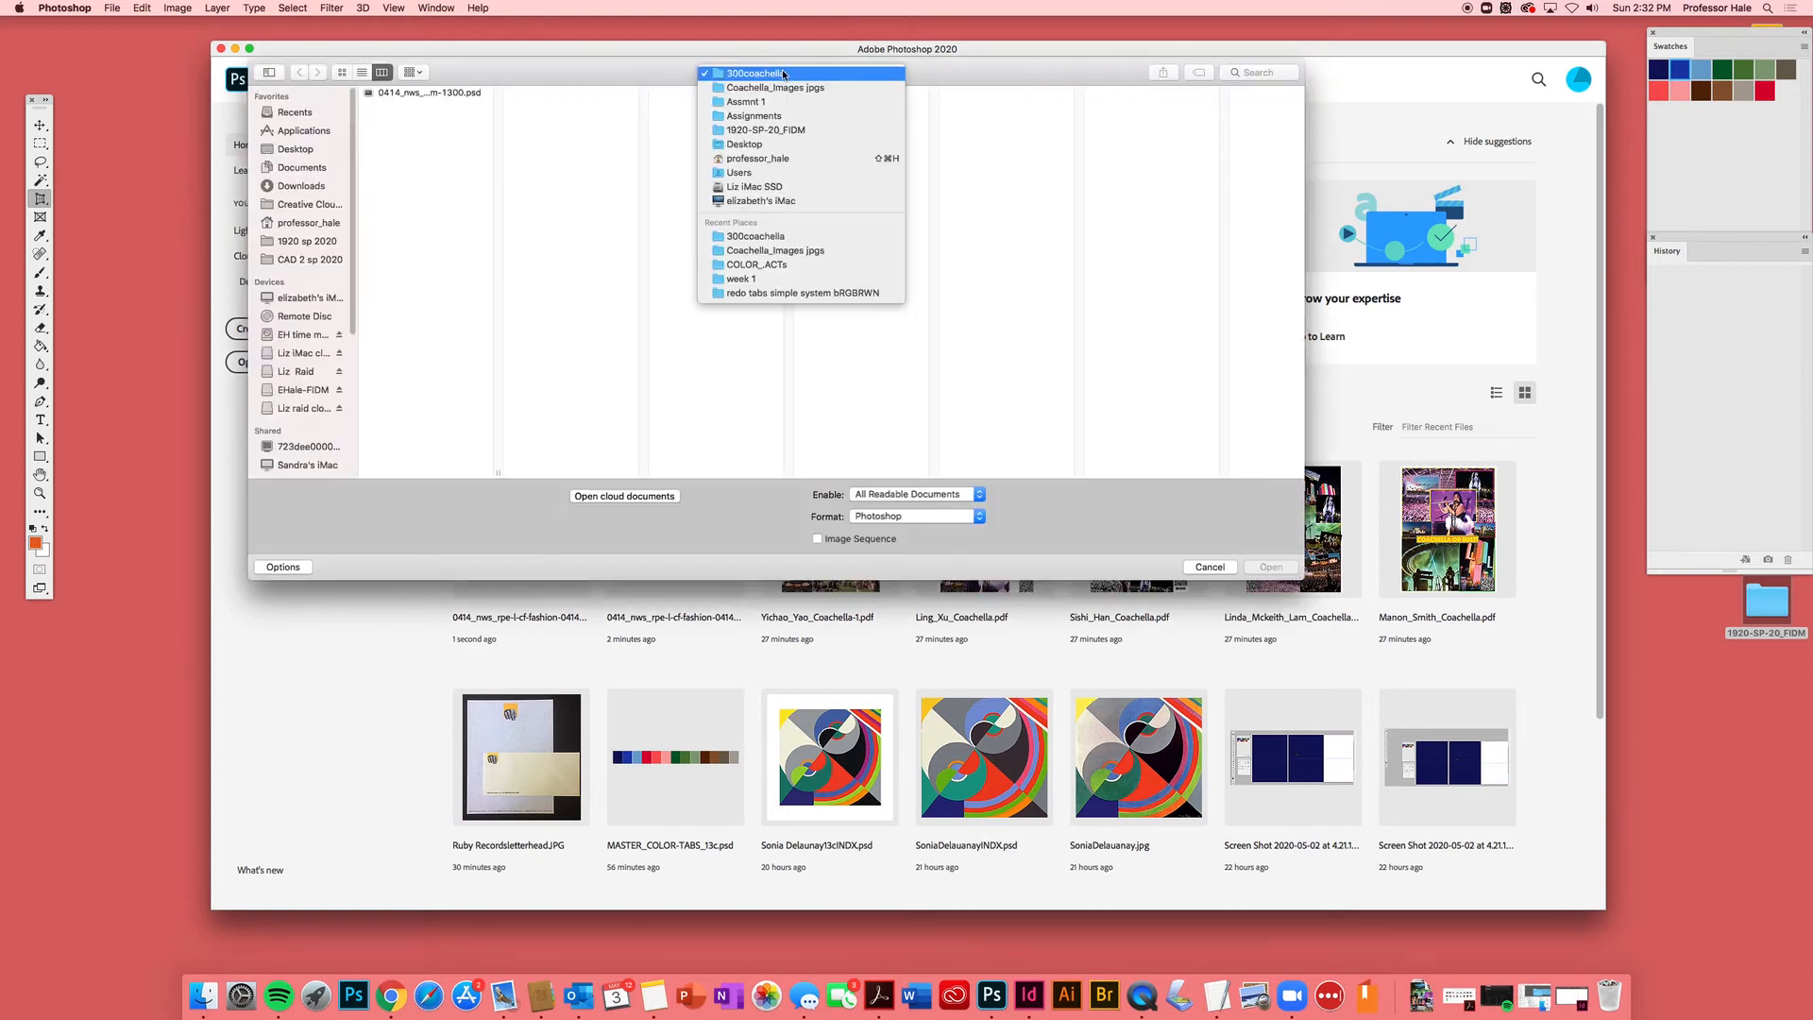
{"action": "left_click", "coordinate": [805, 251]}
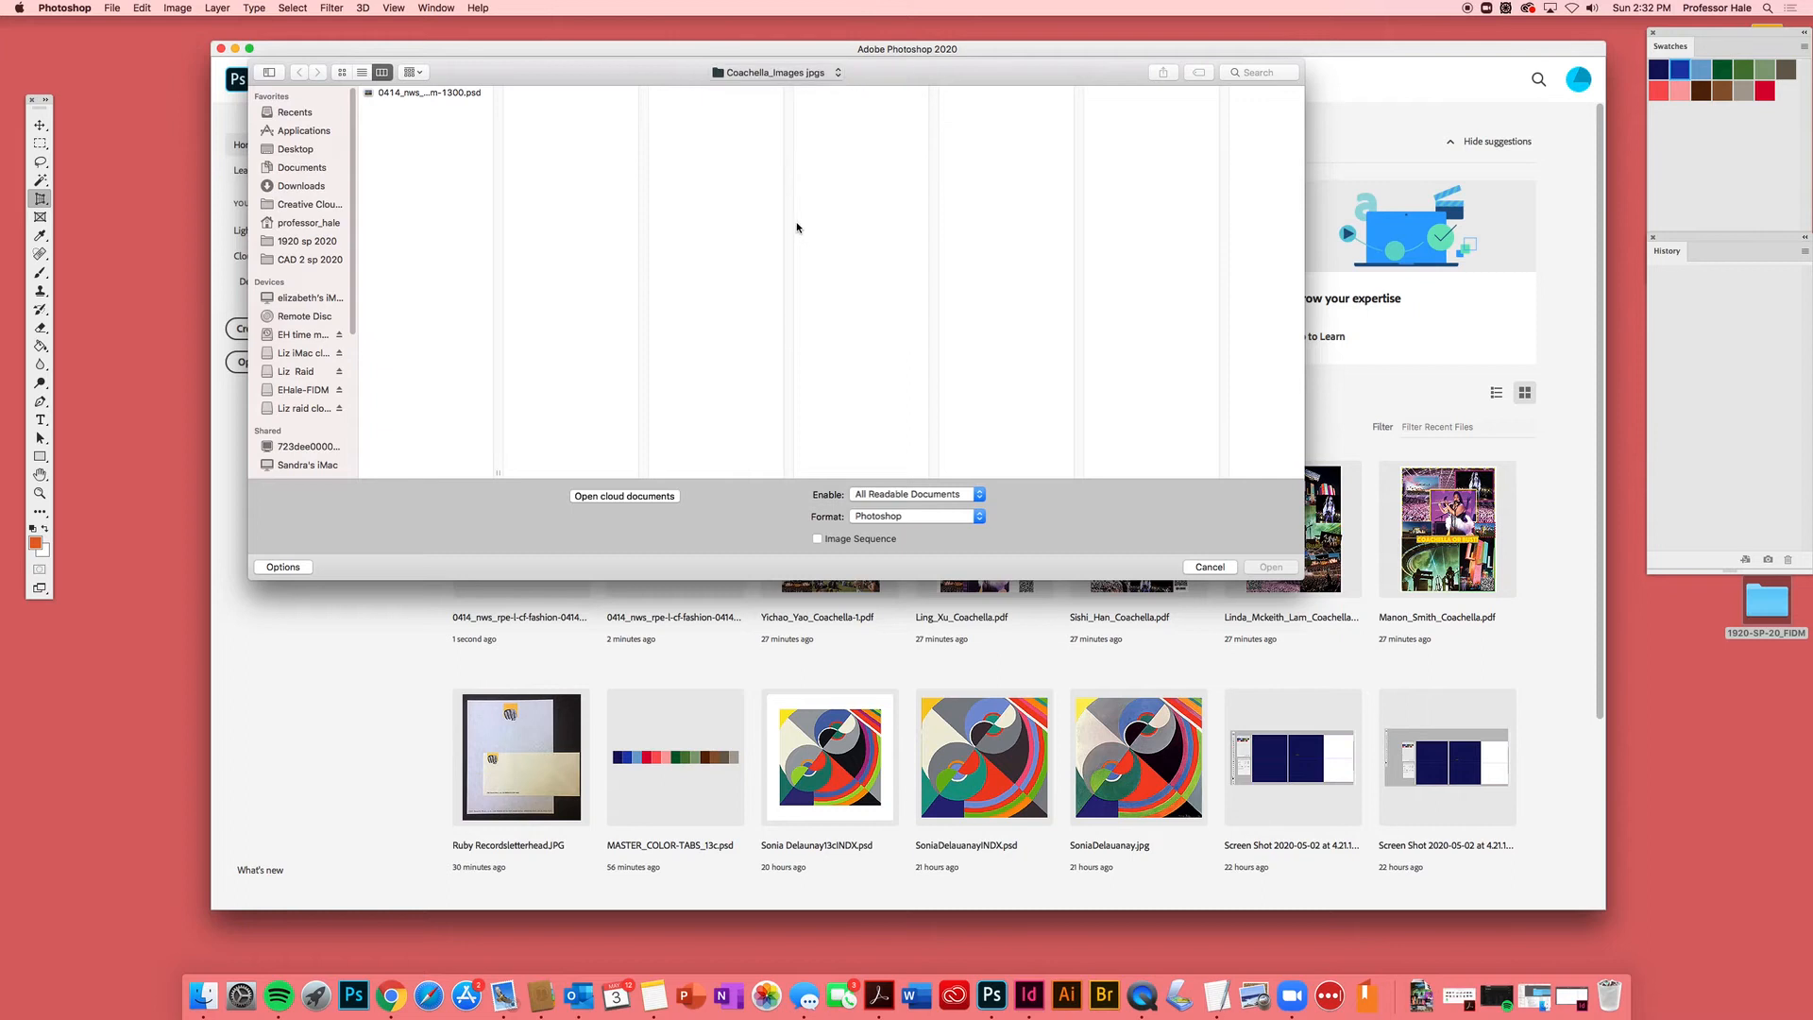
{"action": "left_click", "coordinate": [1001, 118]}
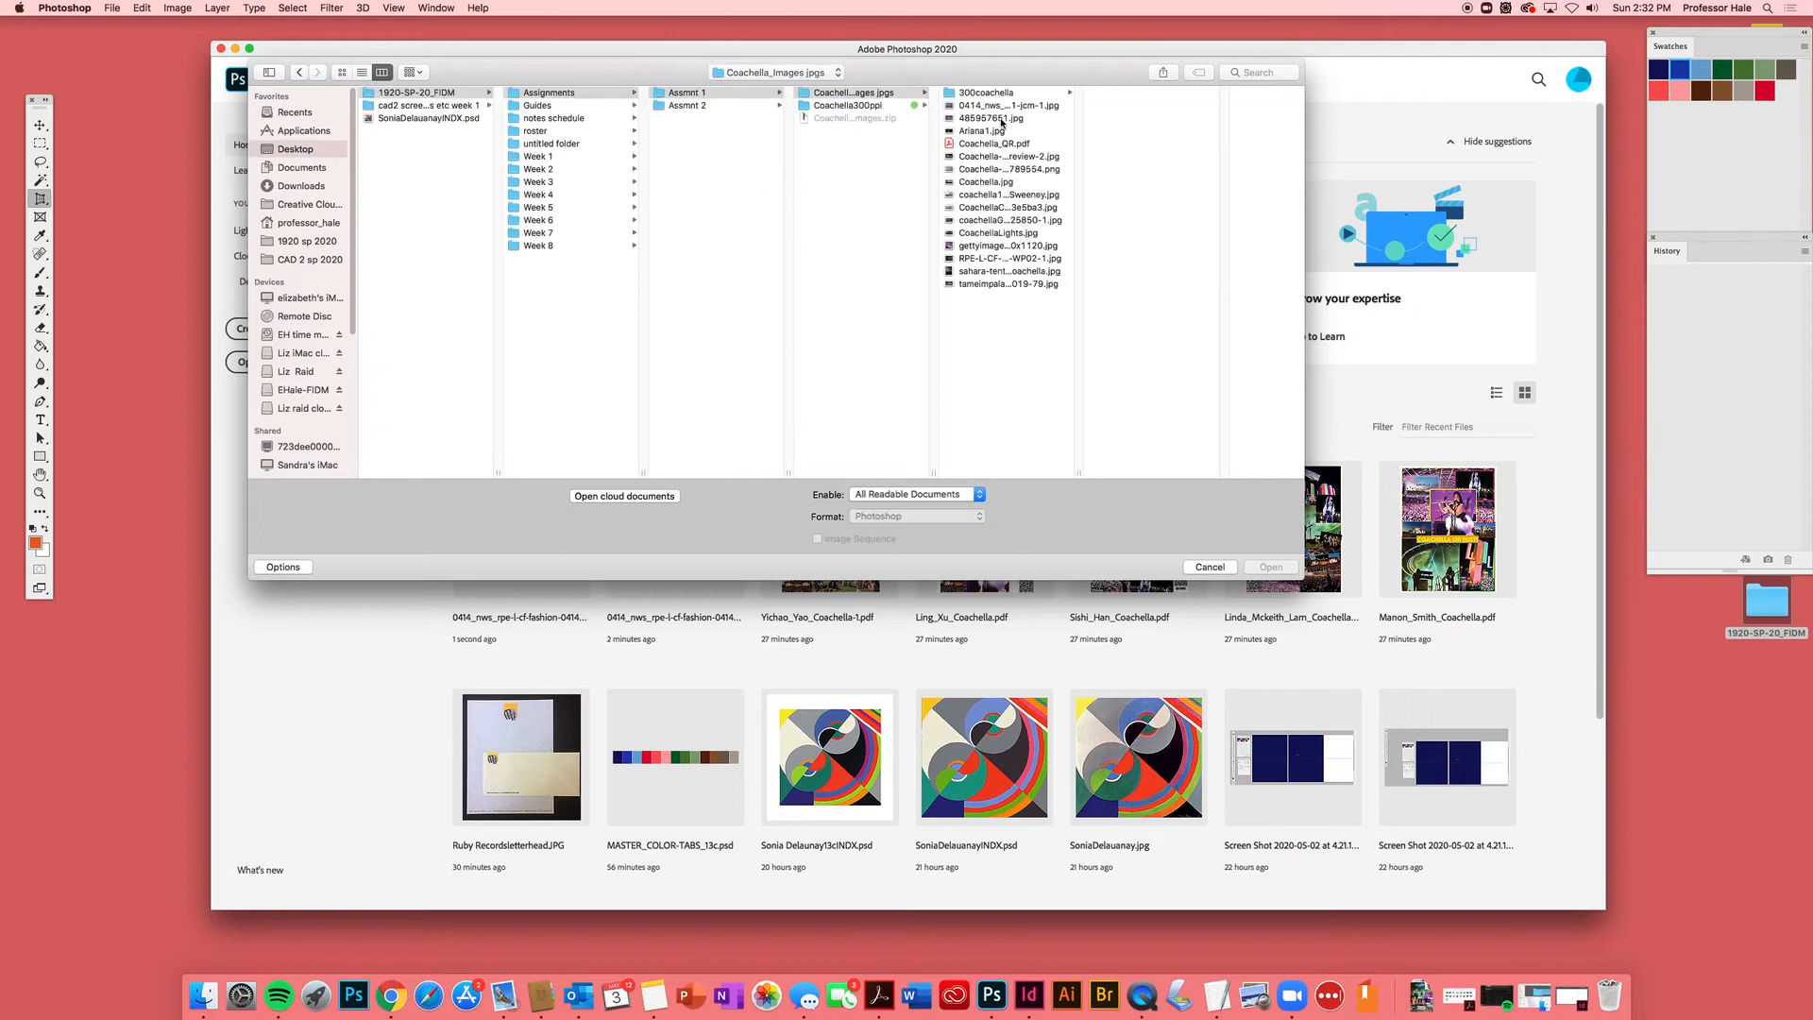
{"action": "left_click", "coordinate": [1271, 567]}
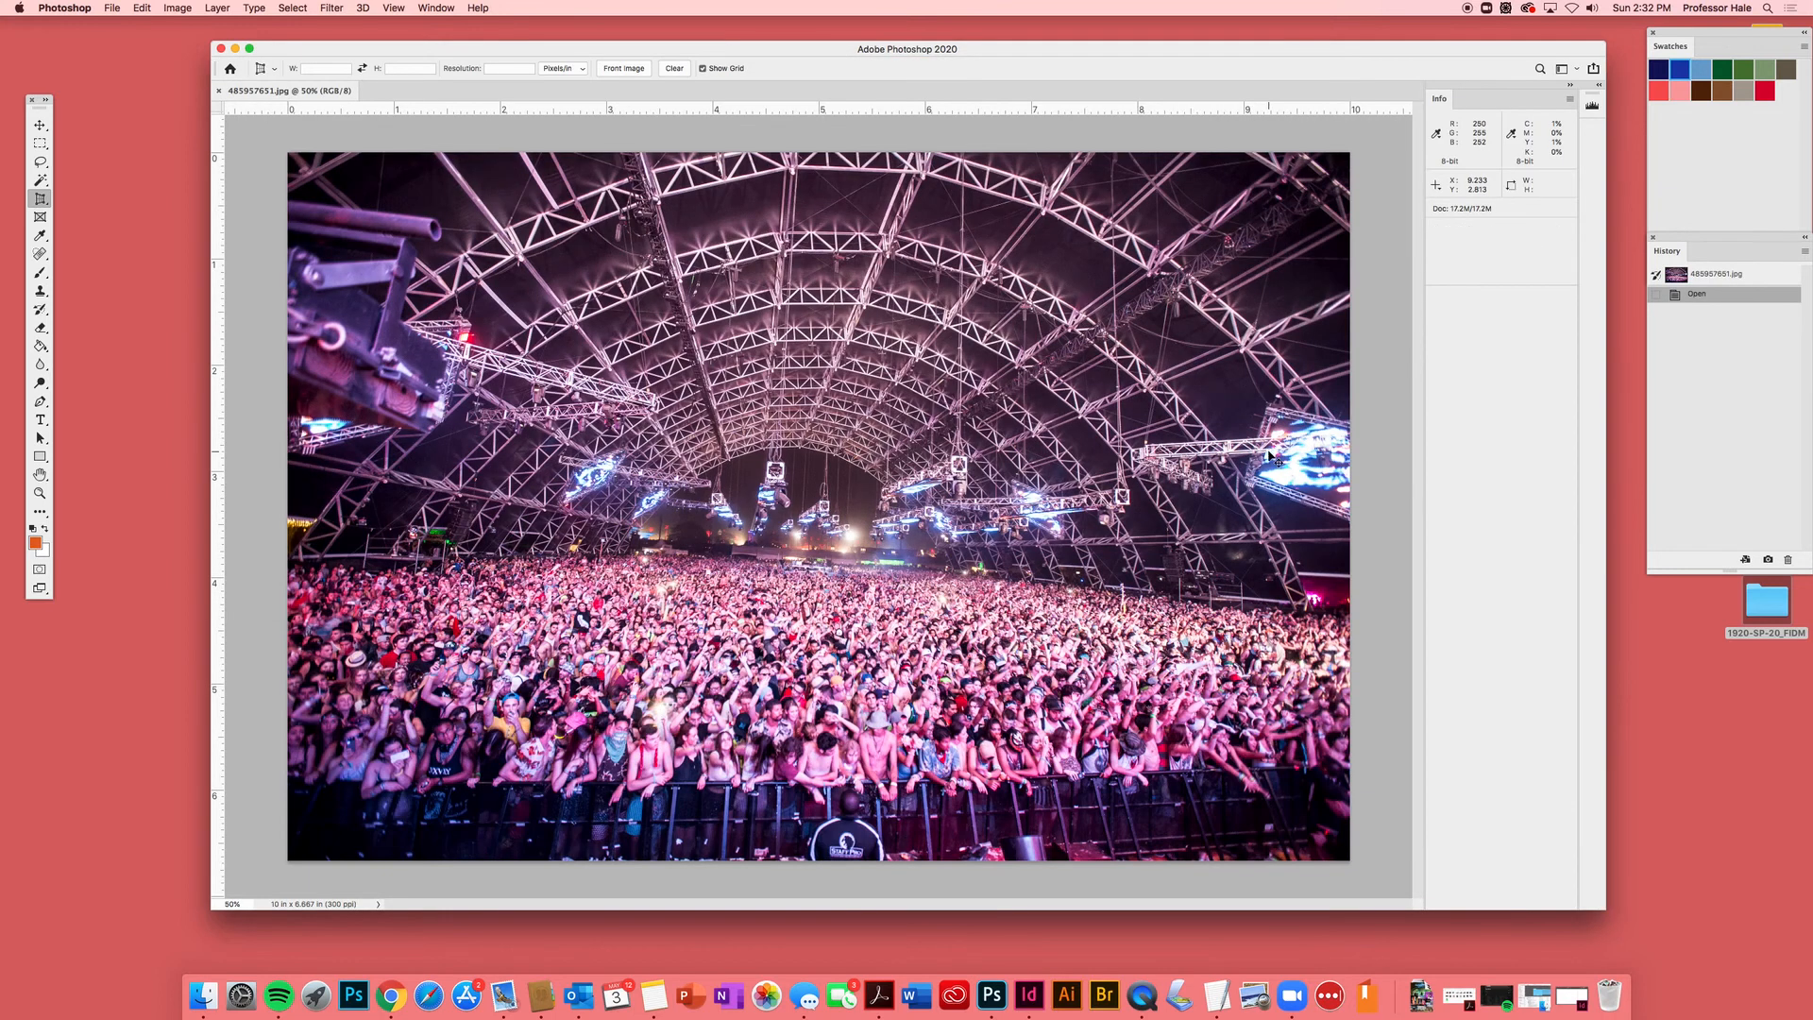
- Check the crowd photo's resolution in Image Size
{"action": "key", "text": "super+alt+i"}
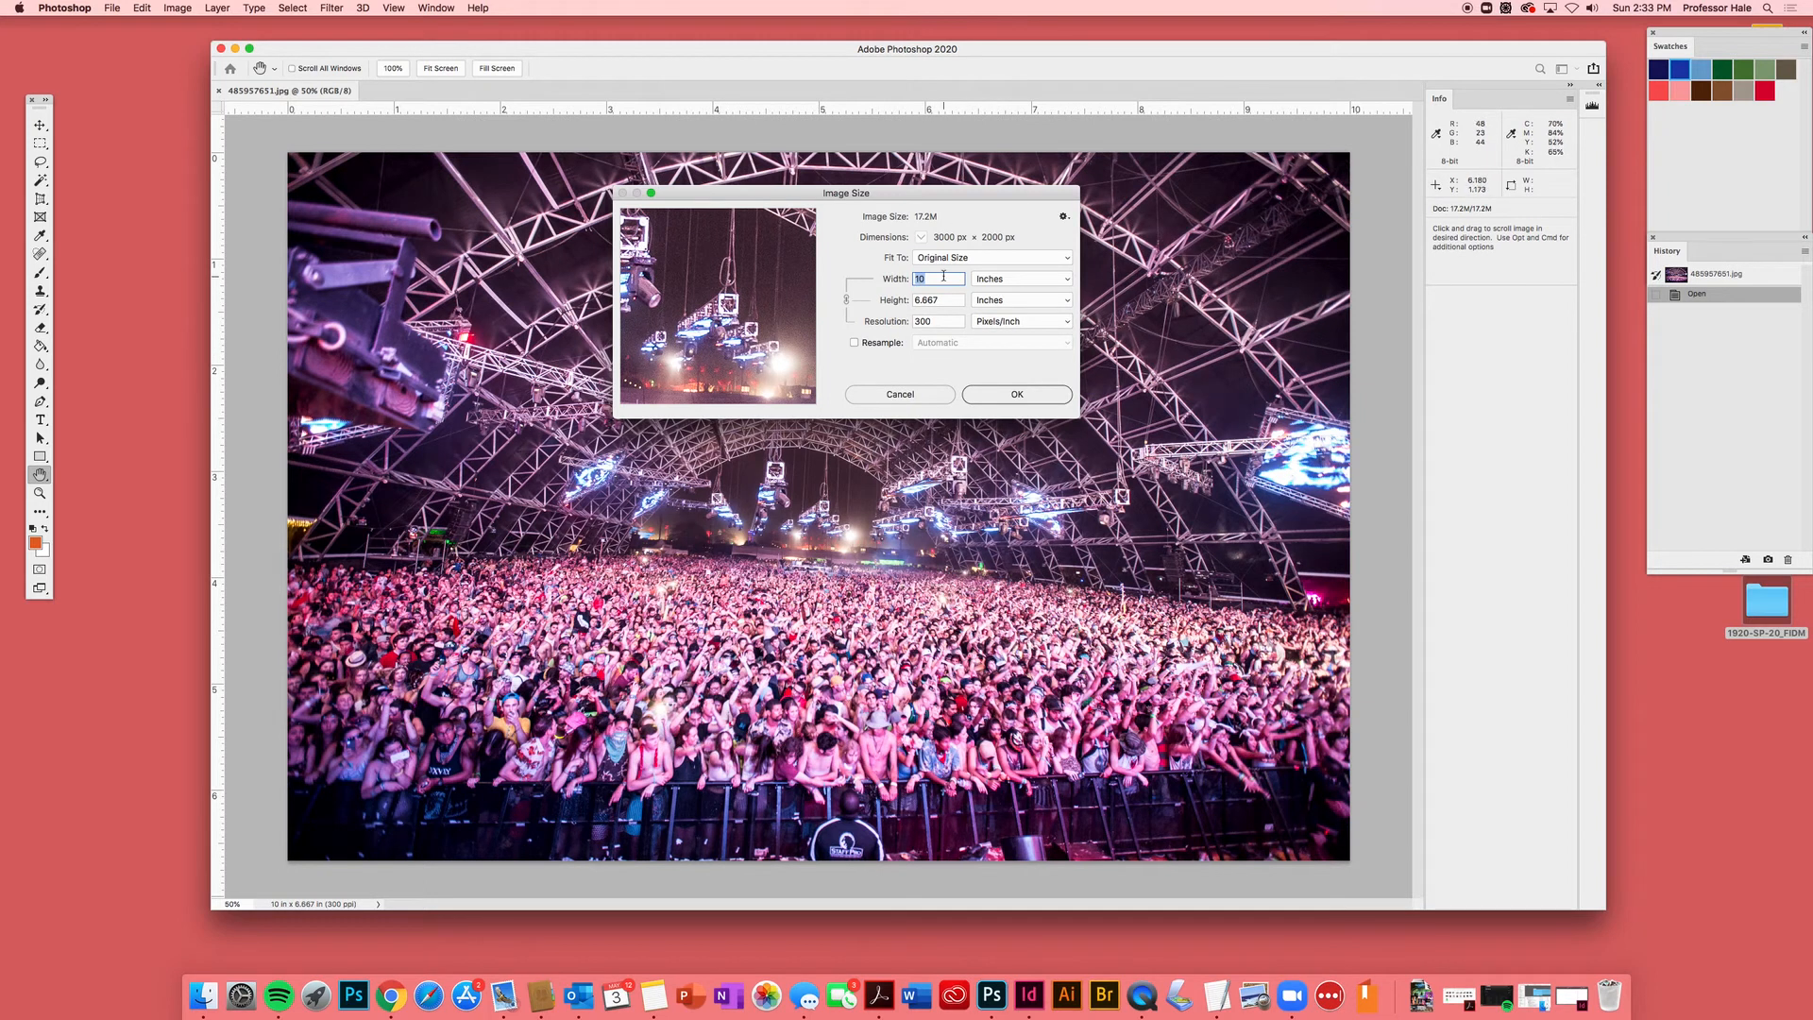
{"action": "left_click", "coordinate": [1016, 395]}
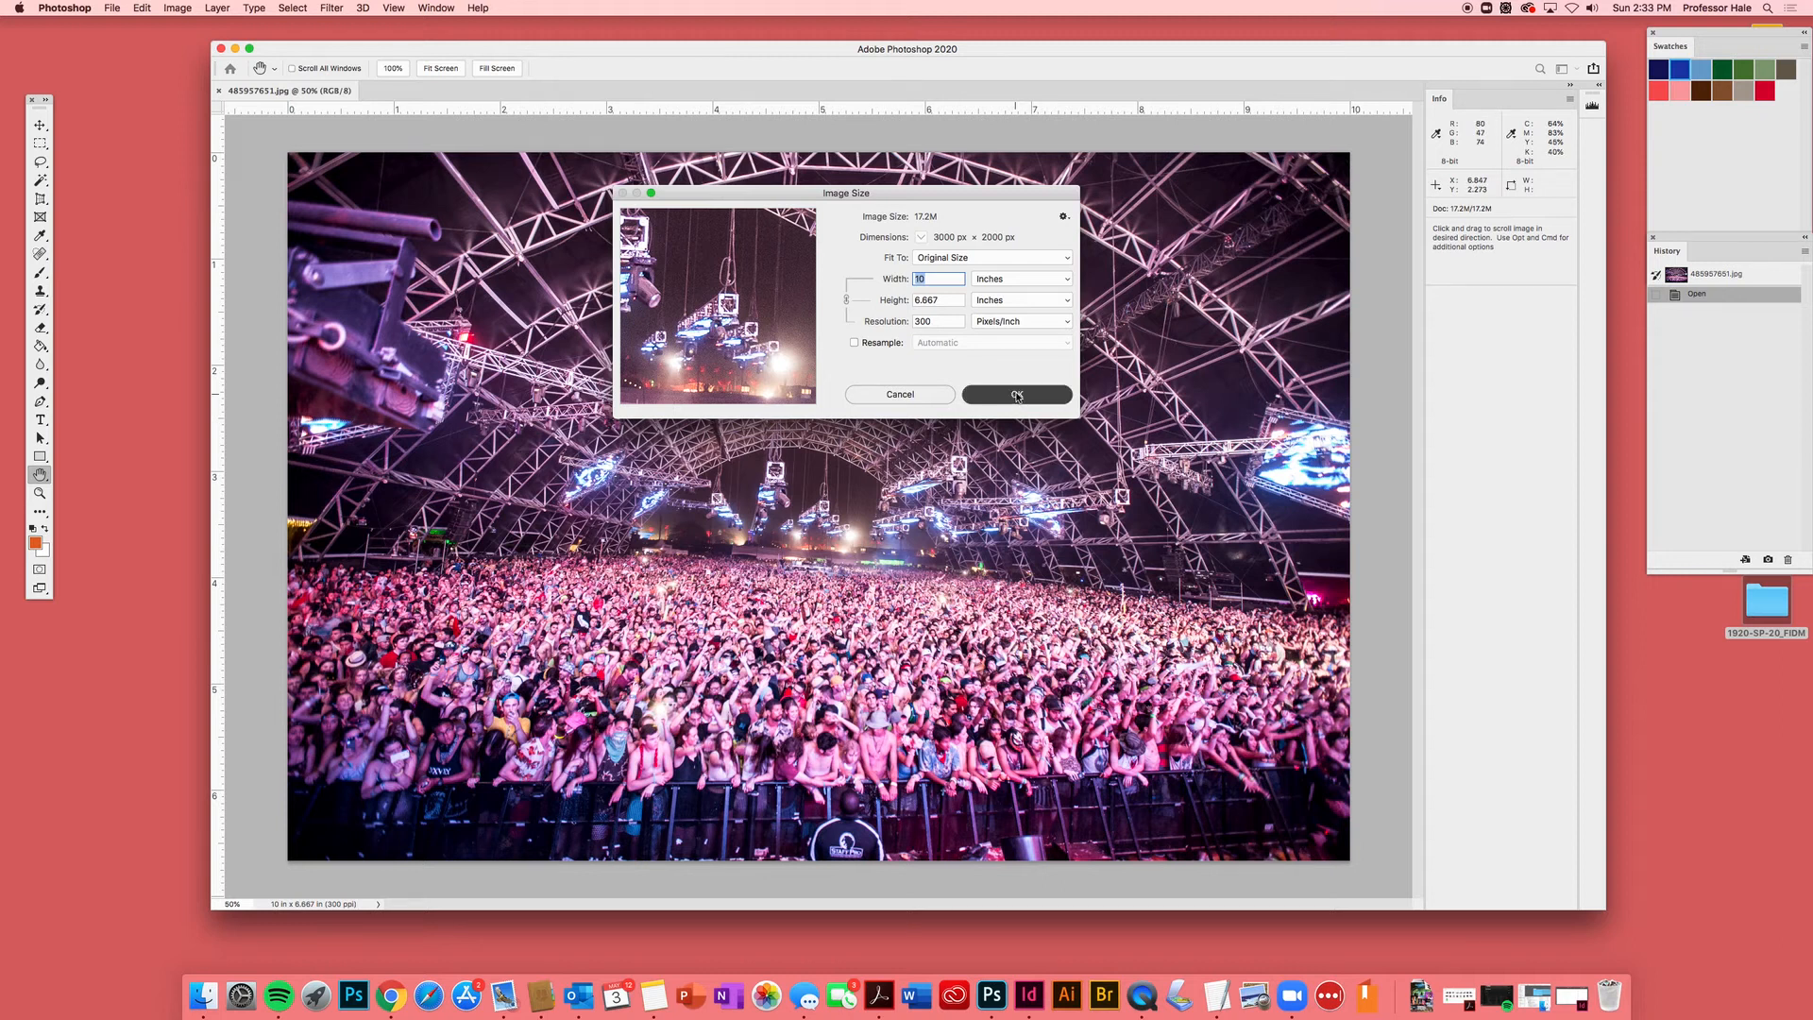
{"action": "key", "text": "c"}
- Save the crowd photo as 485957651-300.jpg in the 300coachella folder, using Maximum JPEG quality
{"action": "left_click", "coordinate": [113, 8]}
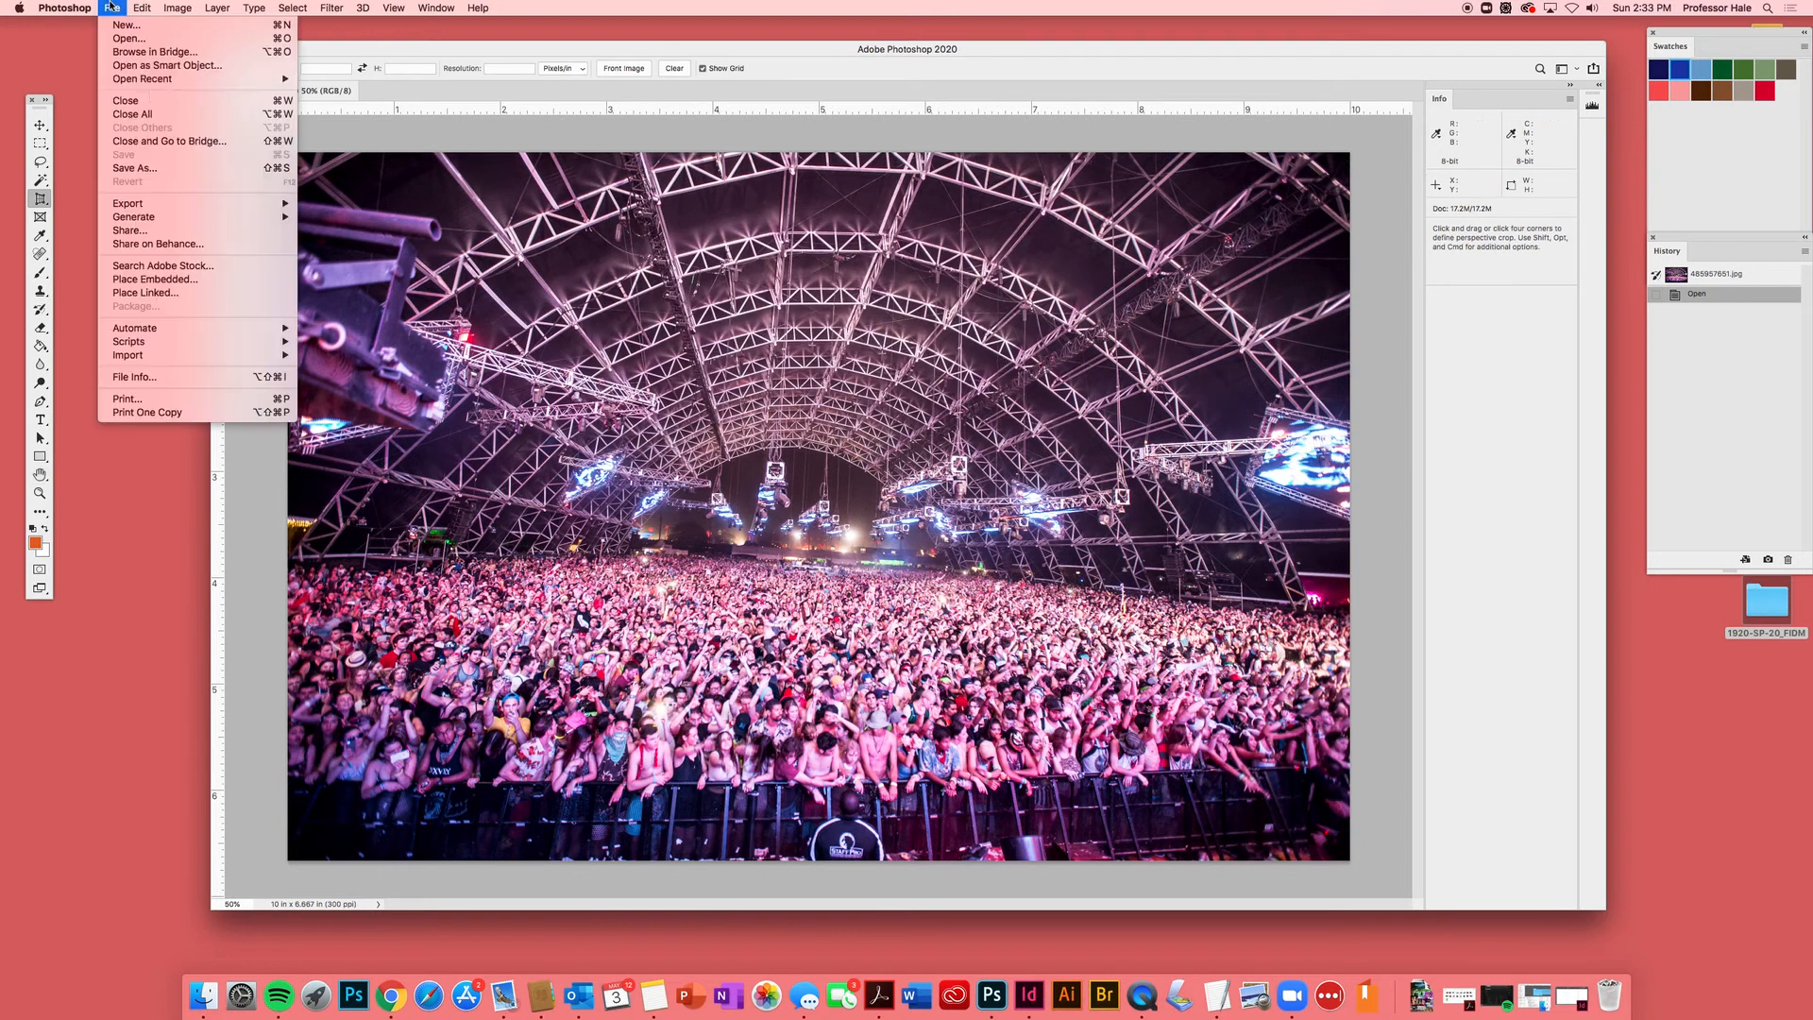
{"action": "left_click", "coordinate": [156, 168]}
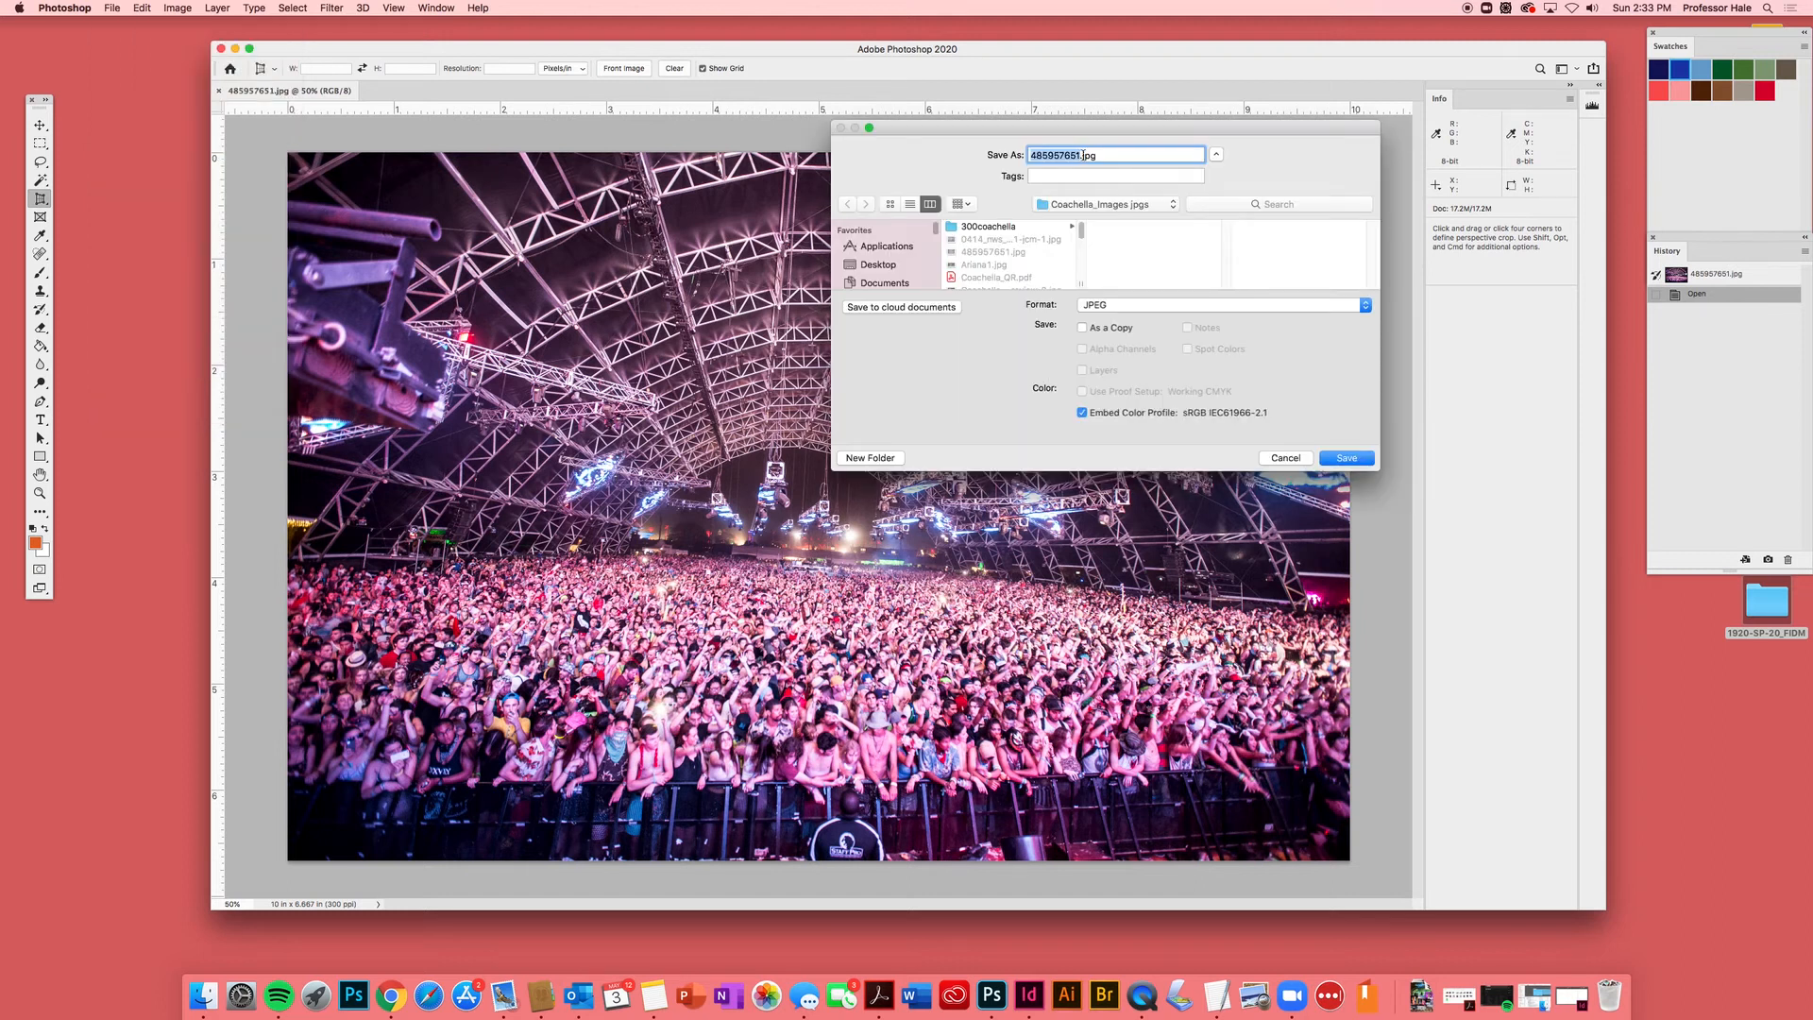
{"action": "left_click", "coordinate": [1084, 154]}
{"action": "type", "text": "300"}
{"action": "type", "text": "-"}
{"action": "left_click", "coordinate": [1149, 206]}
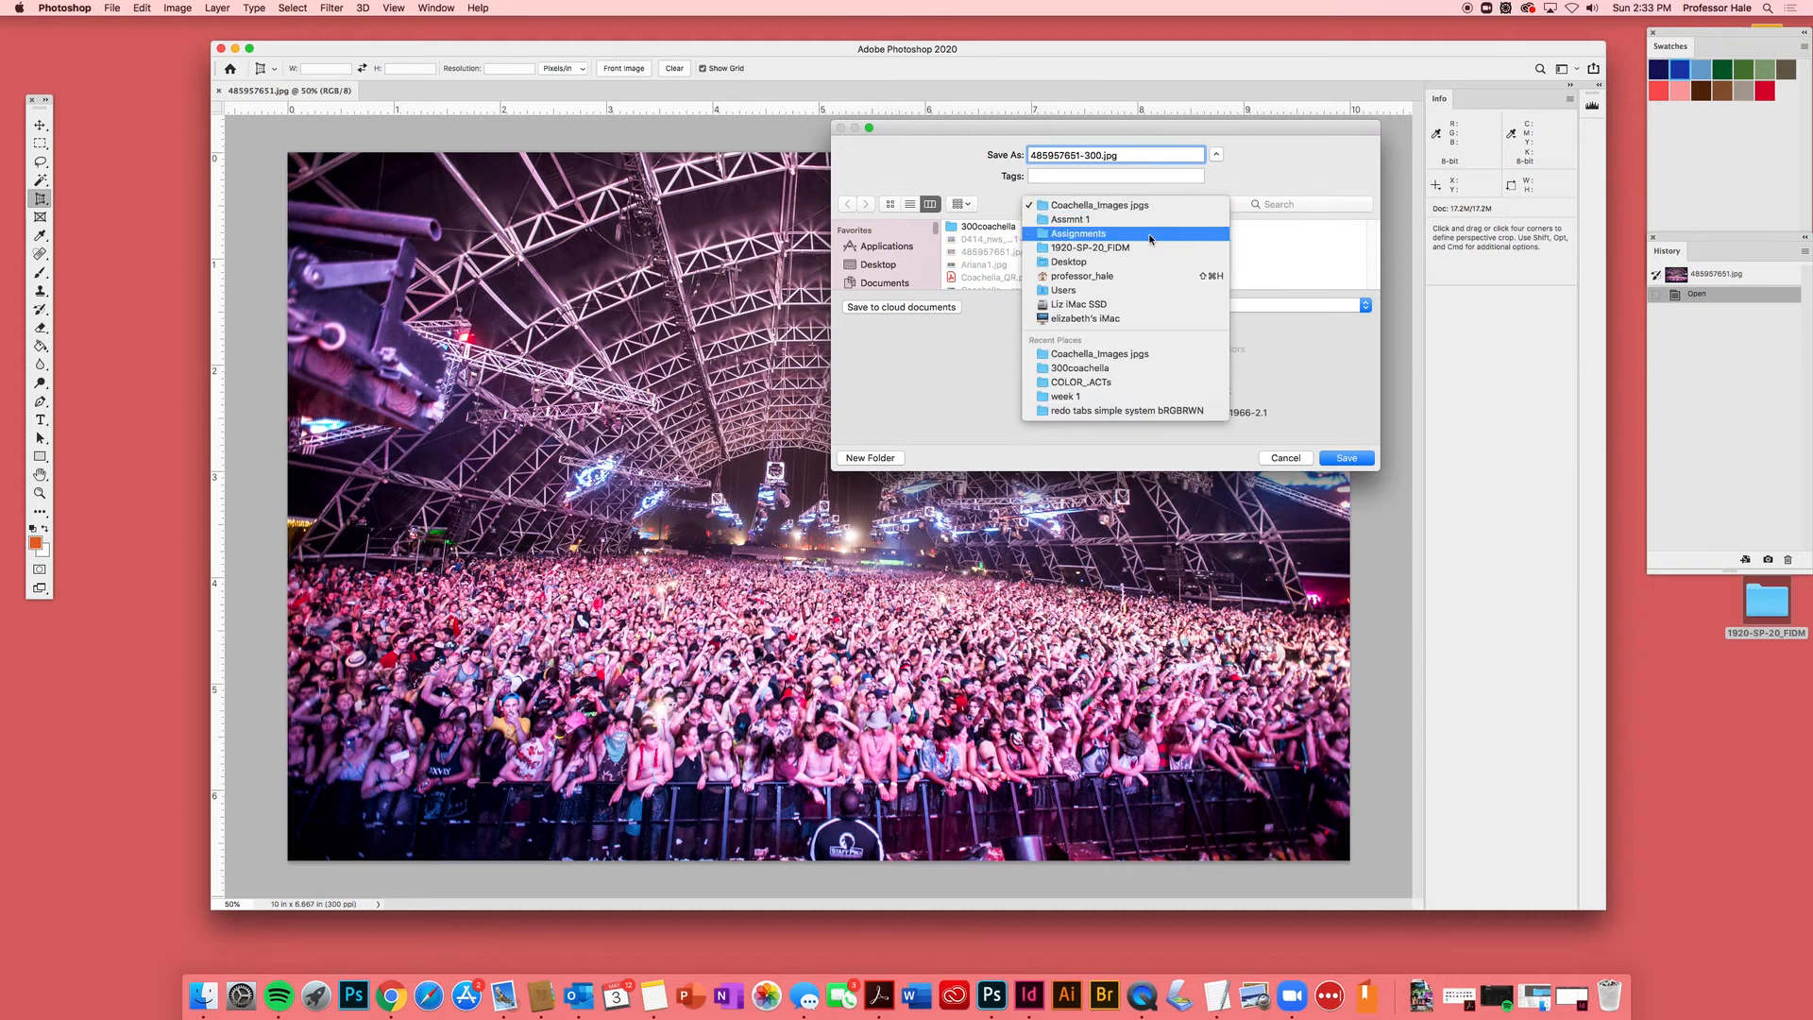
{"action": "left_click", "coordinate": [1126, 369]}
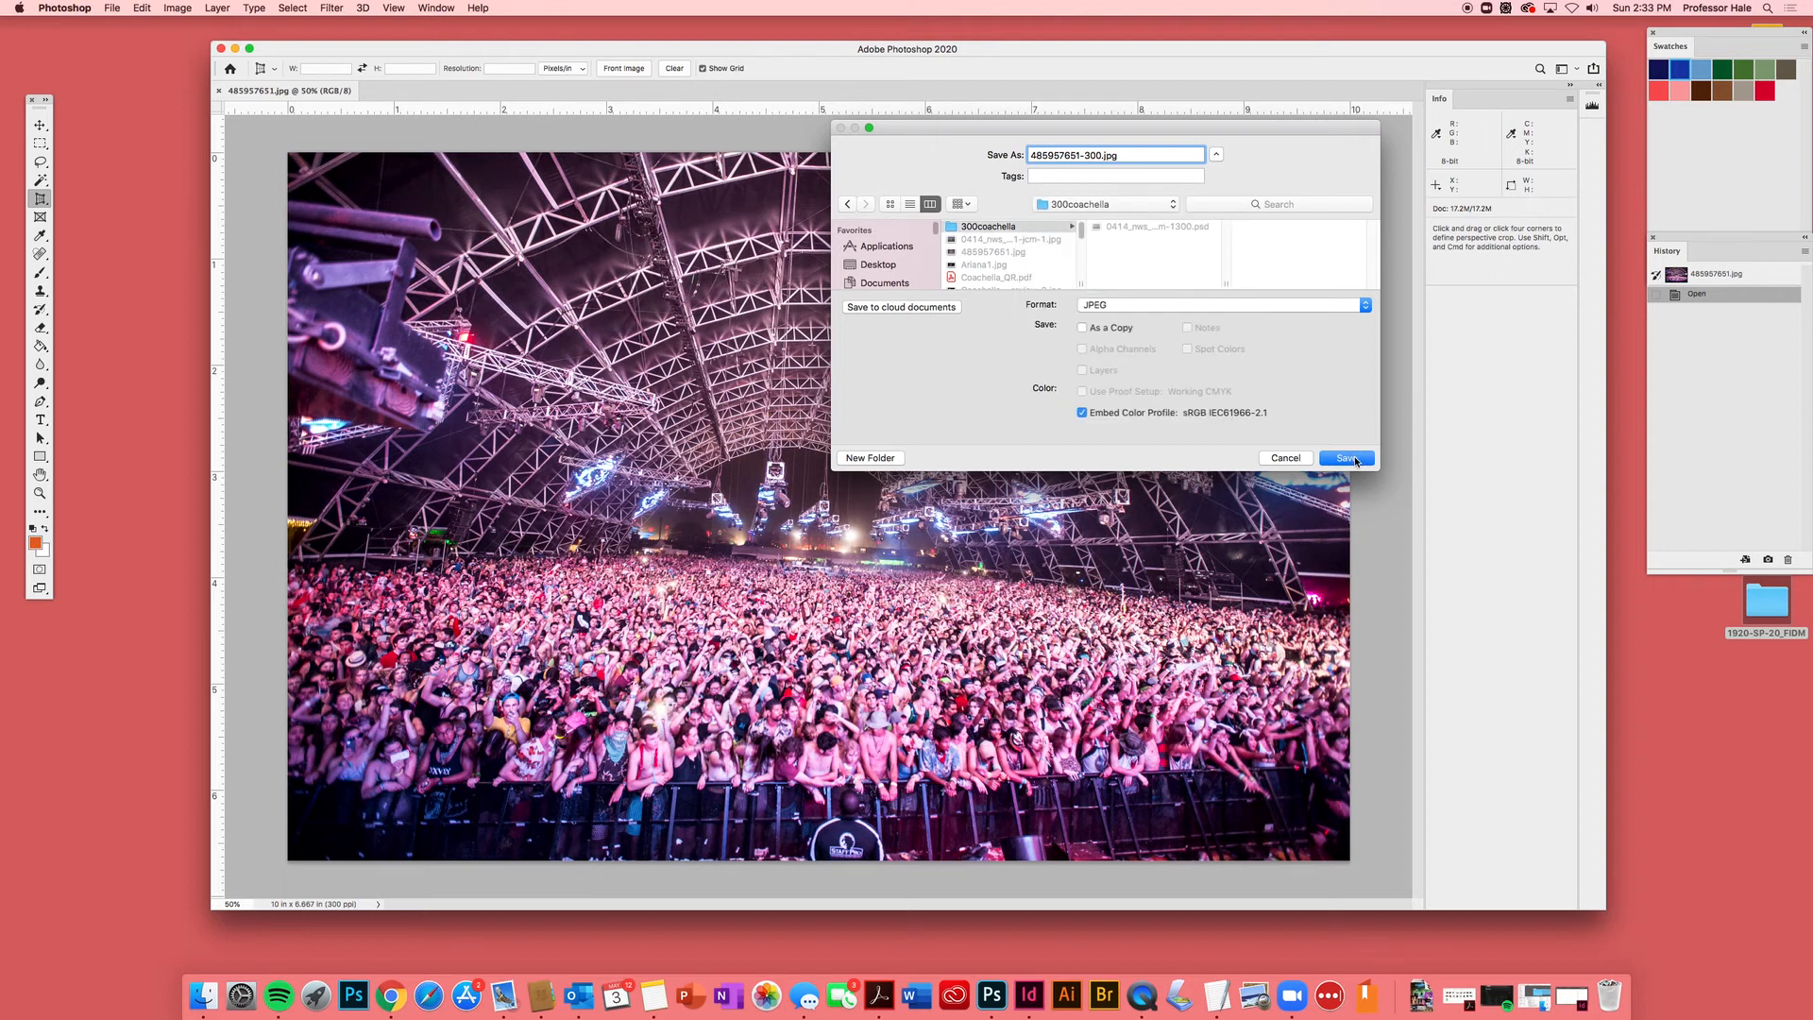
{"action": "left_click", "coordinate": [1349, 458]}
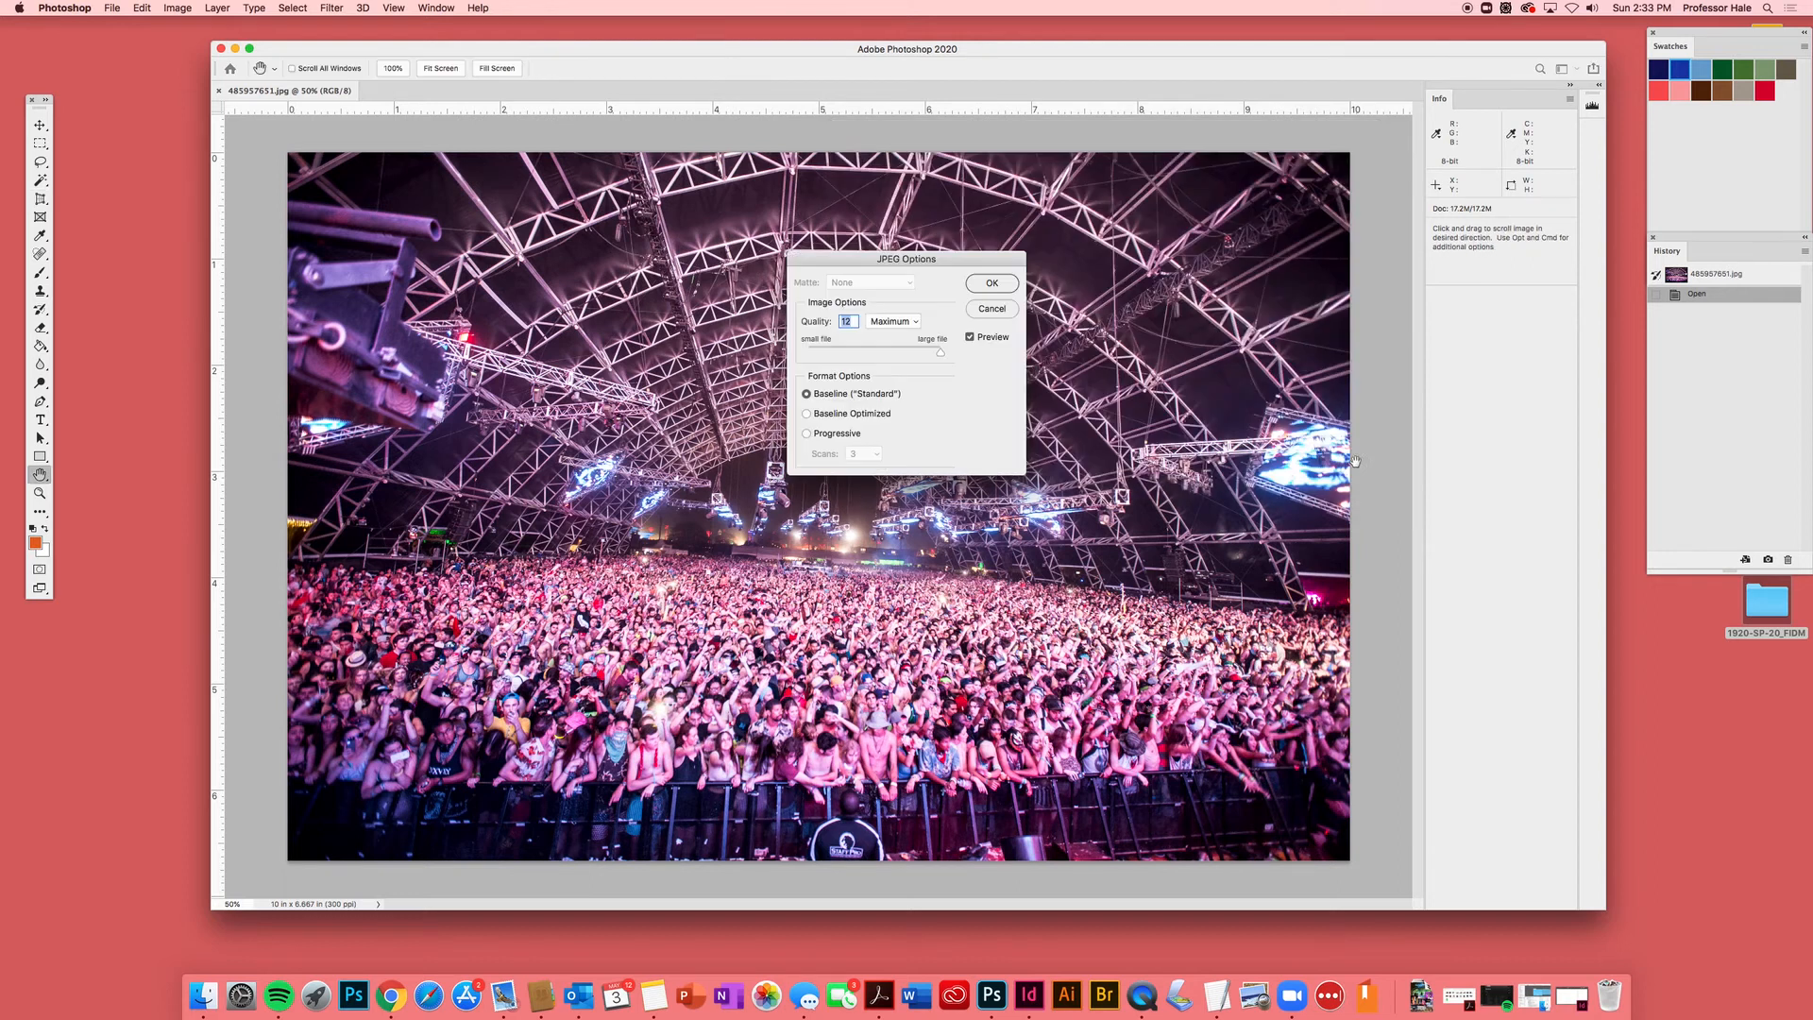
{"action": "left_click", "coordinate": [993, 296]}
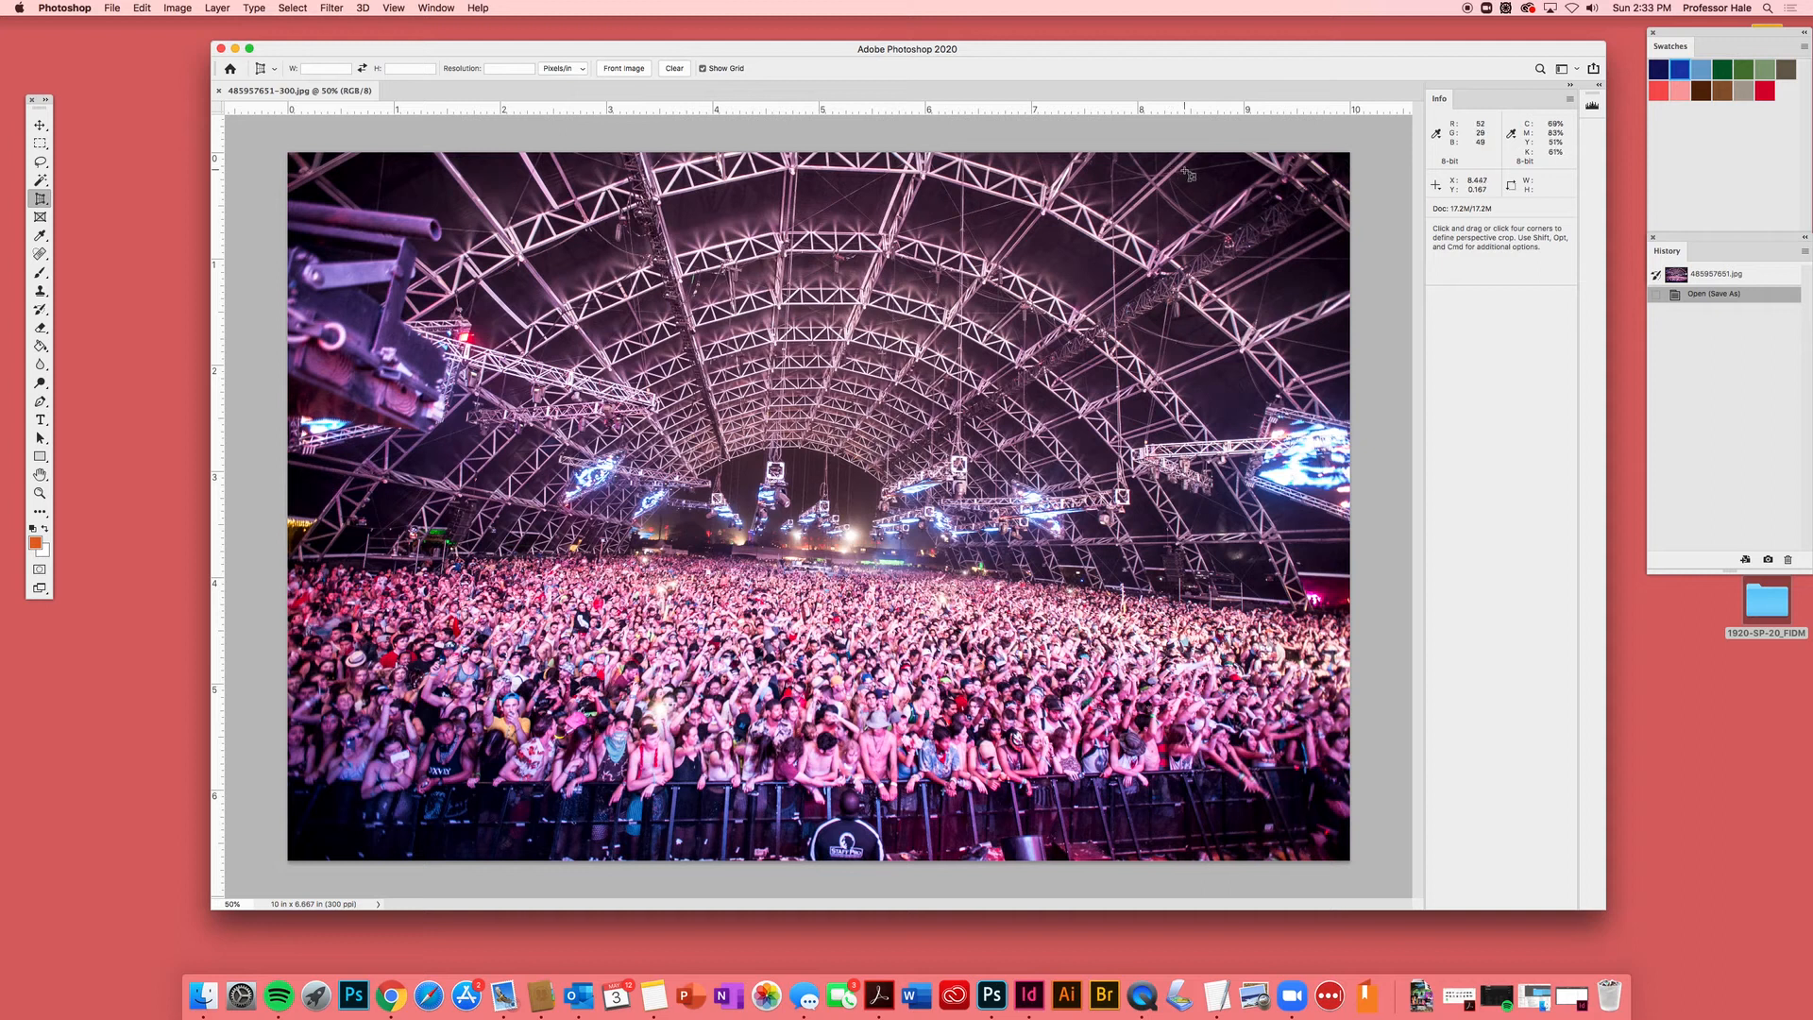
- Check the saved crowd photo's resolution in Image Size without changing it, and close the photo
{"action": "key", "text": "super+alt+i"}
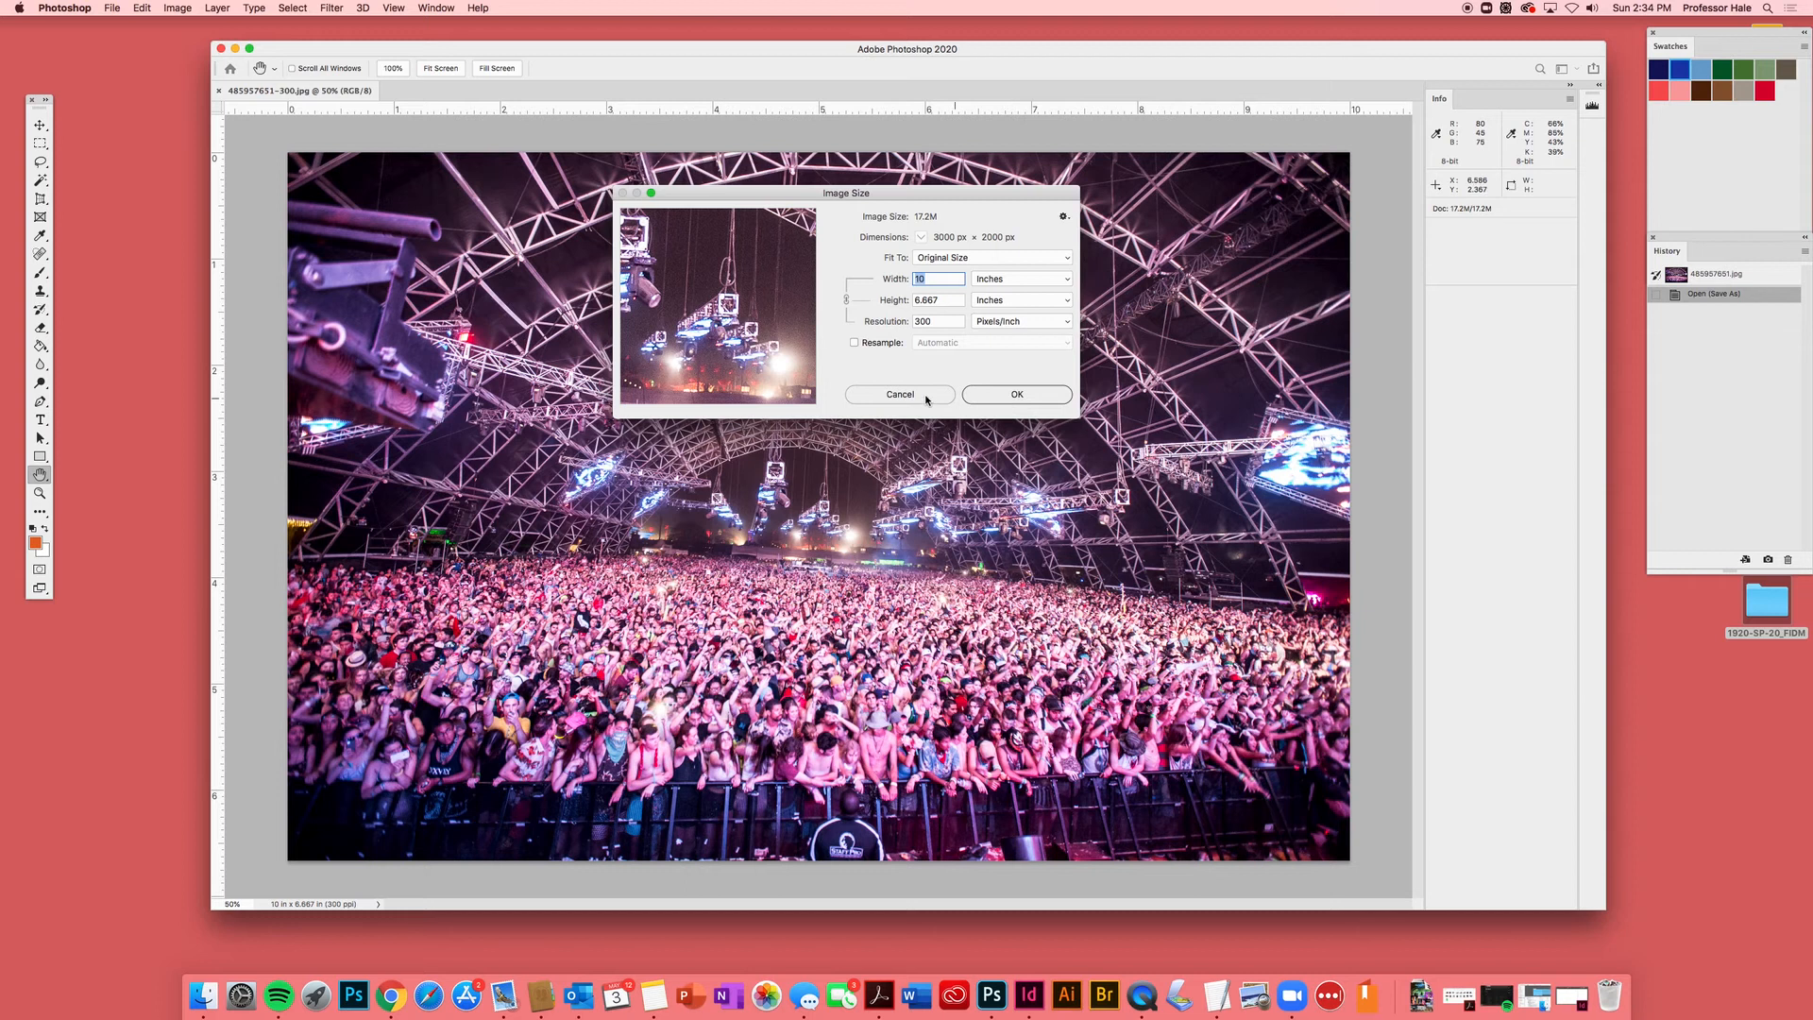
{"action": "left_click", "coordinate": [901, 395]}
{"action": "key", "text": "c"}
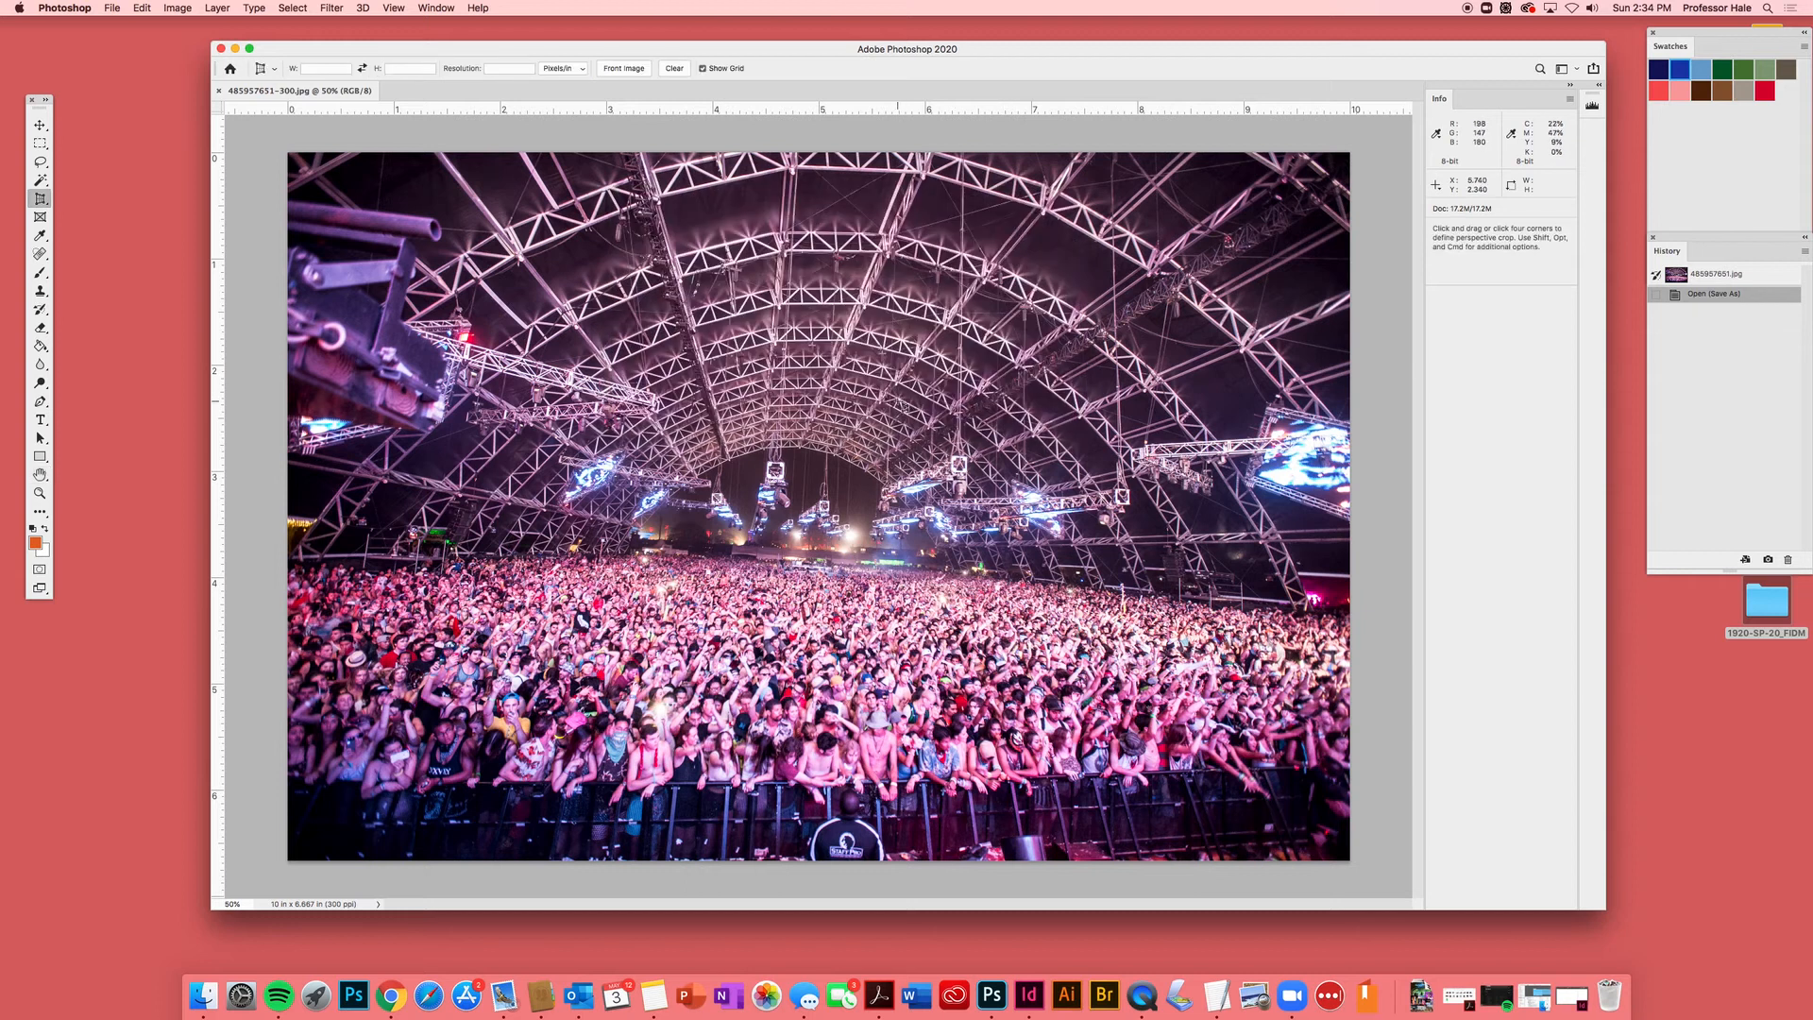
{"action": "left_click", "coordinate": [235, 48]}
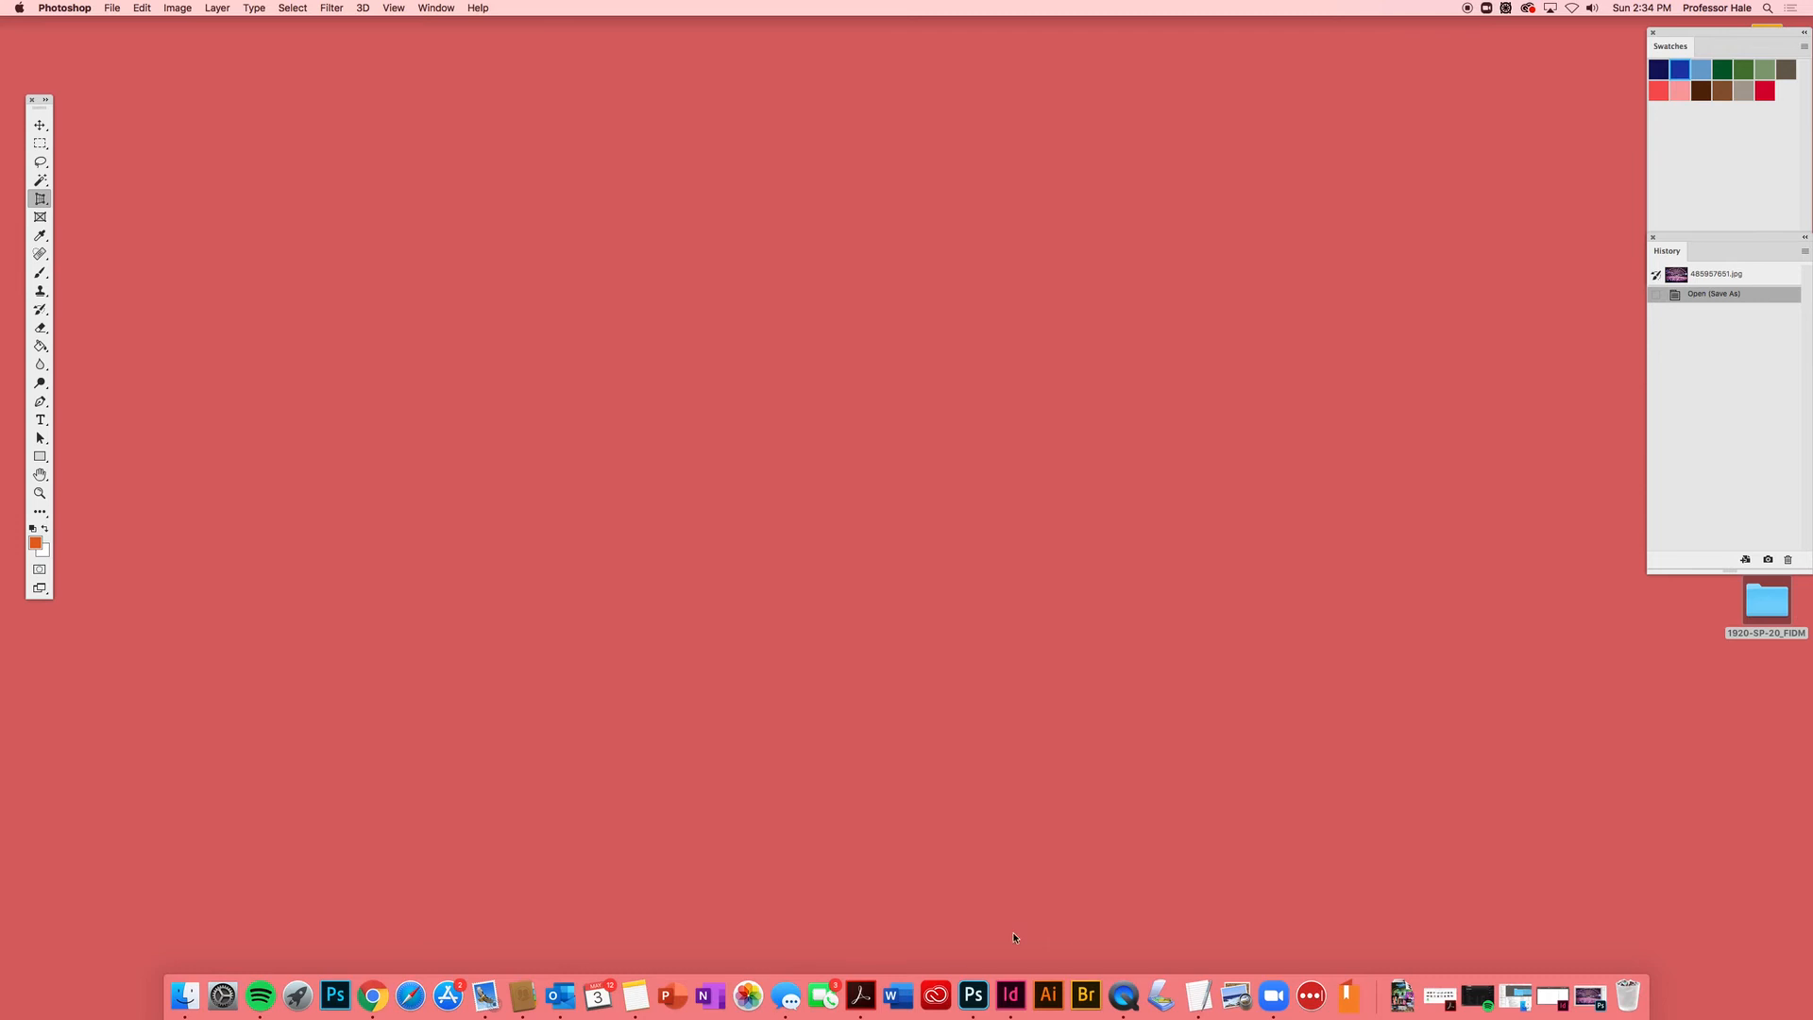
- Switch to InDesign and review the new document settings without creating a document
{"action": "left_click", "coordinate": [1010, 998]}
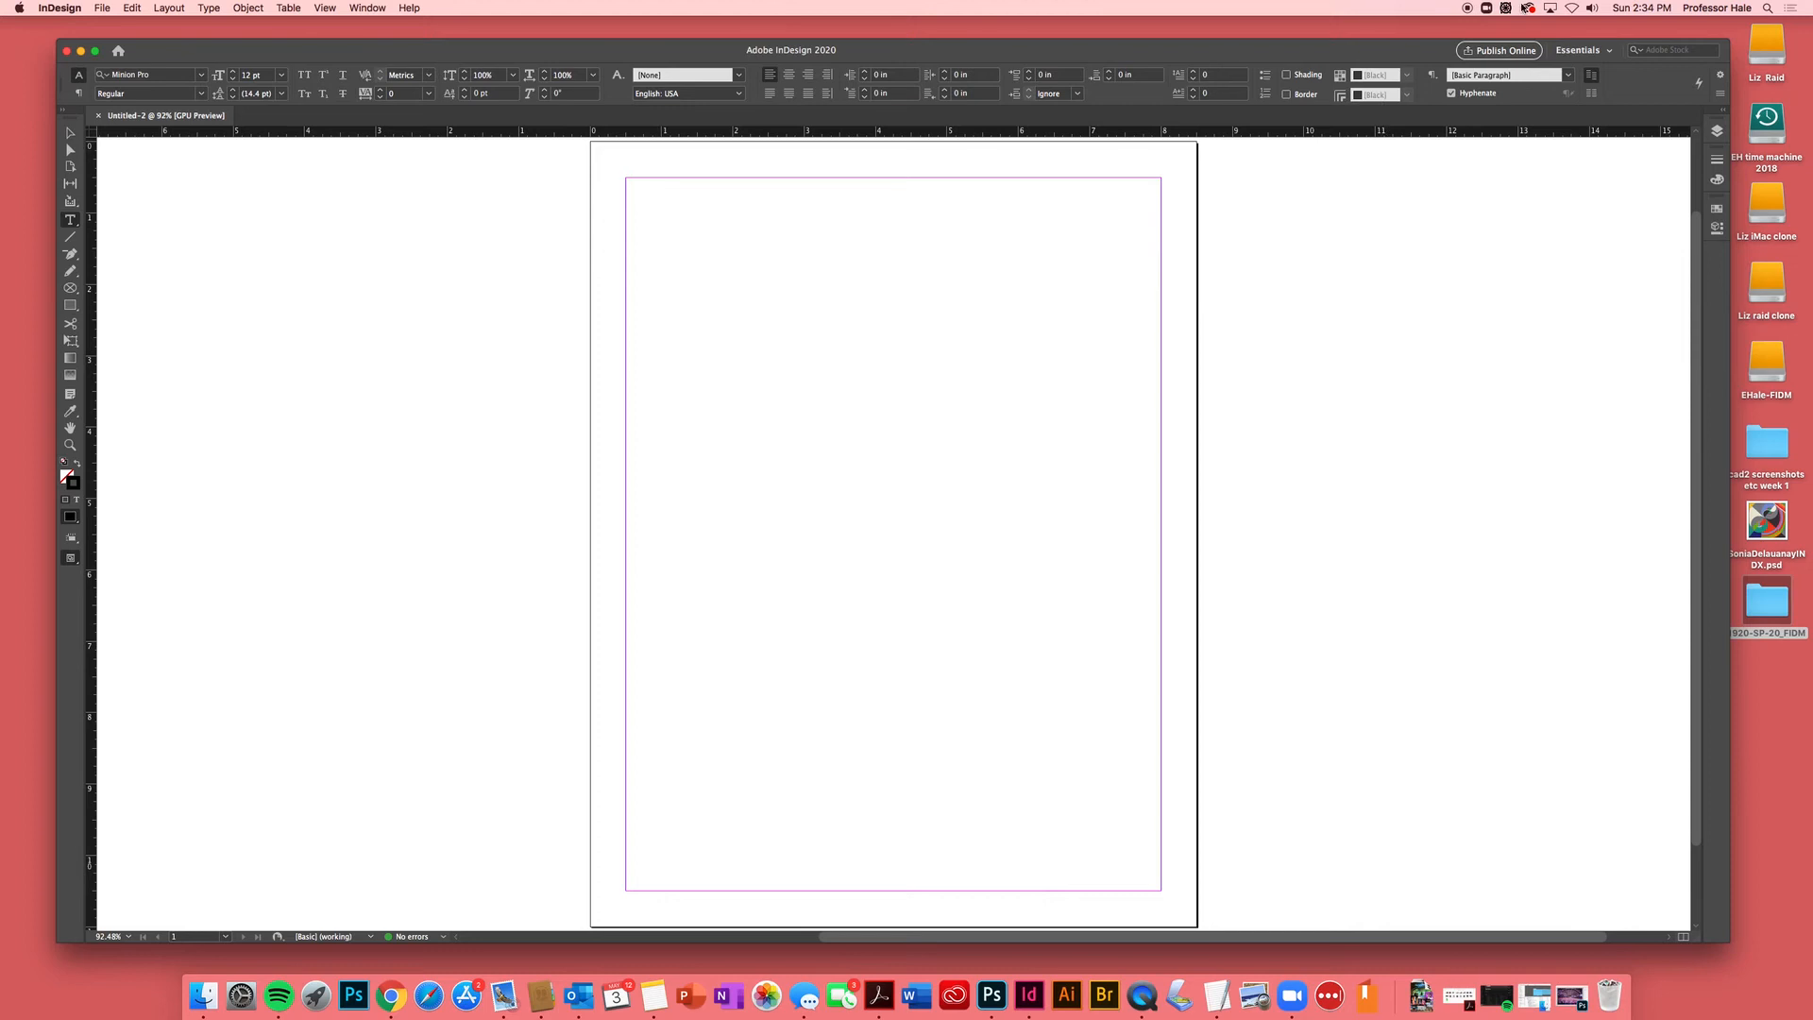
{"action": "key", "text": "super+n"}
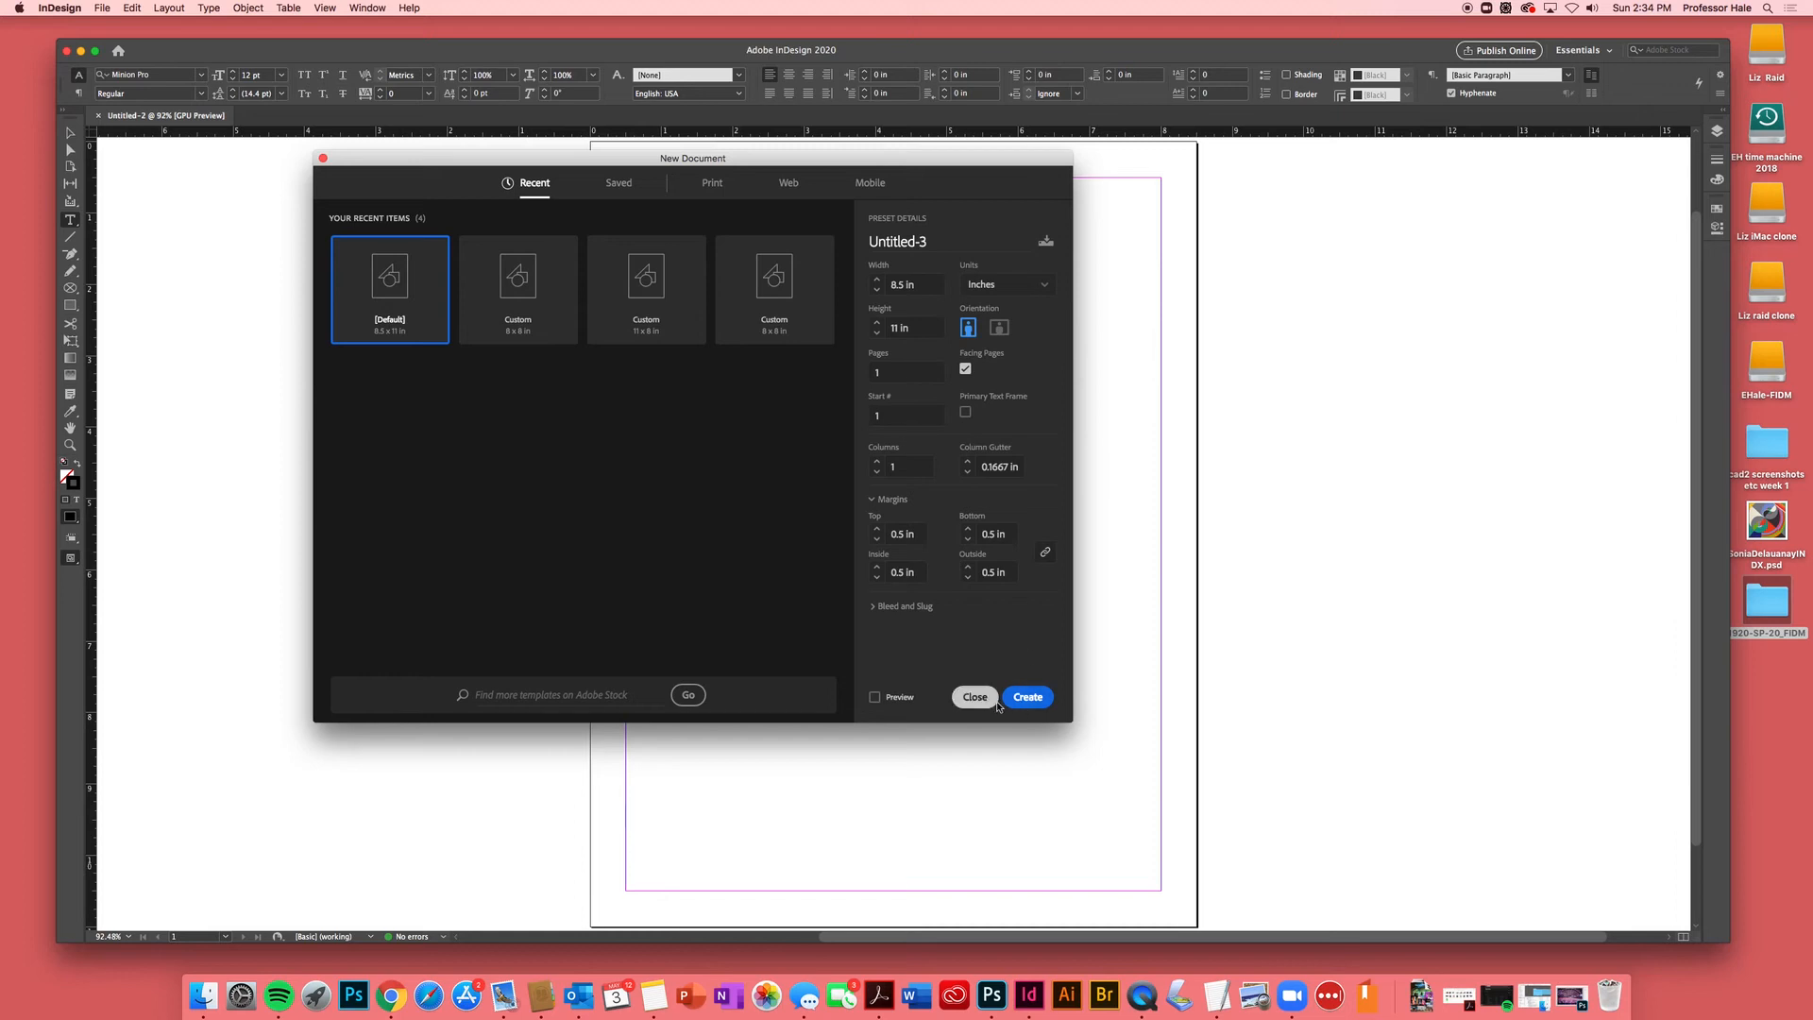
{"action": "left_click", "coordinate": [976, 699]}
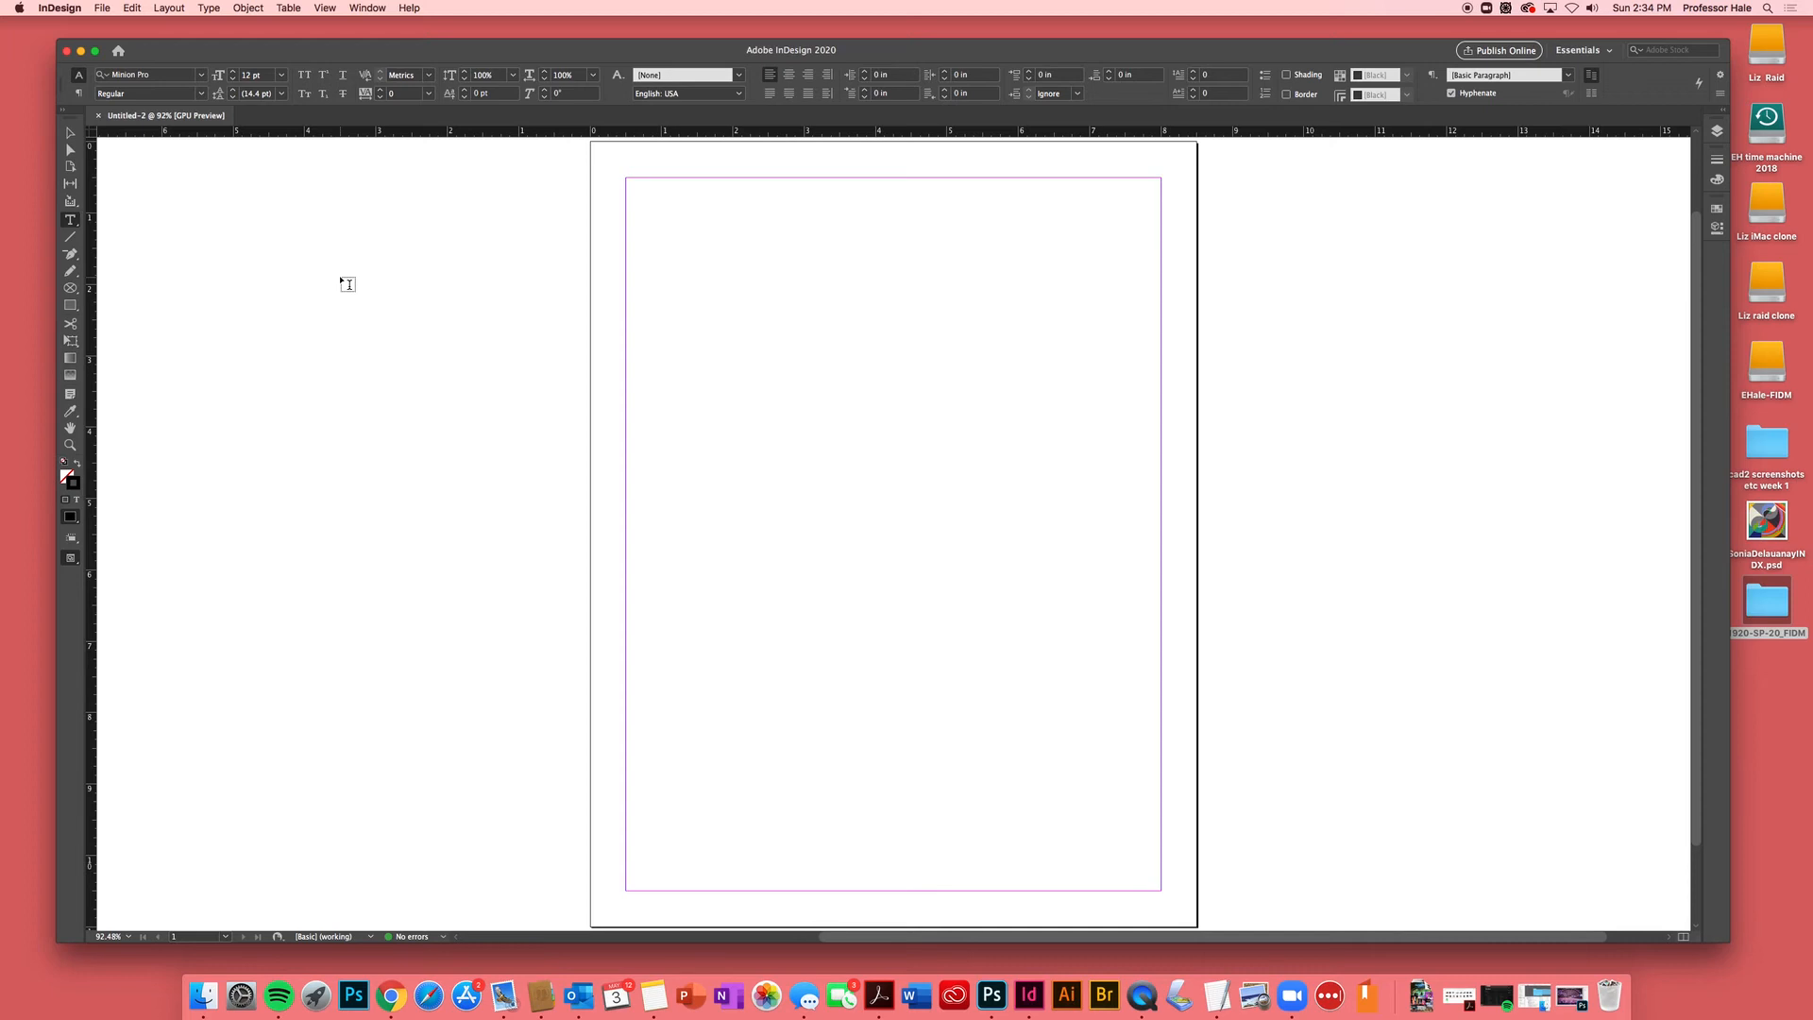
- Hide and show the rulers of the blank letter-size document twice, leaving them shown
{"action": "key", "text": "super+r"}
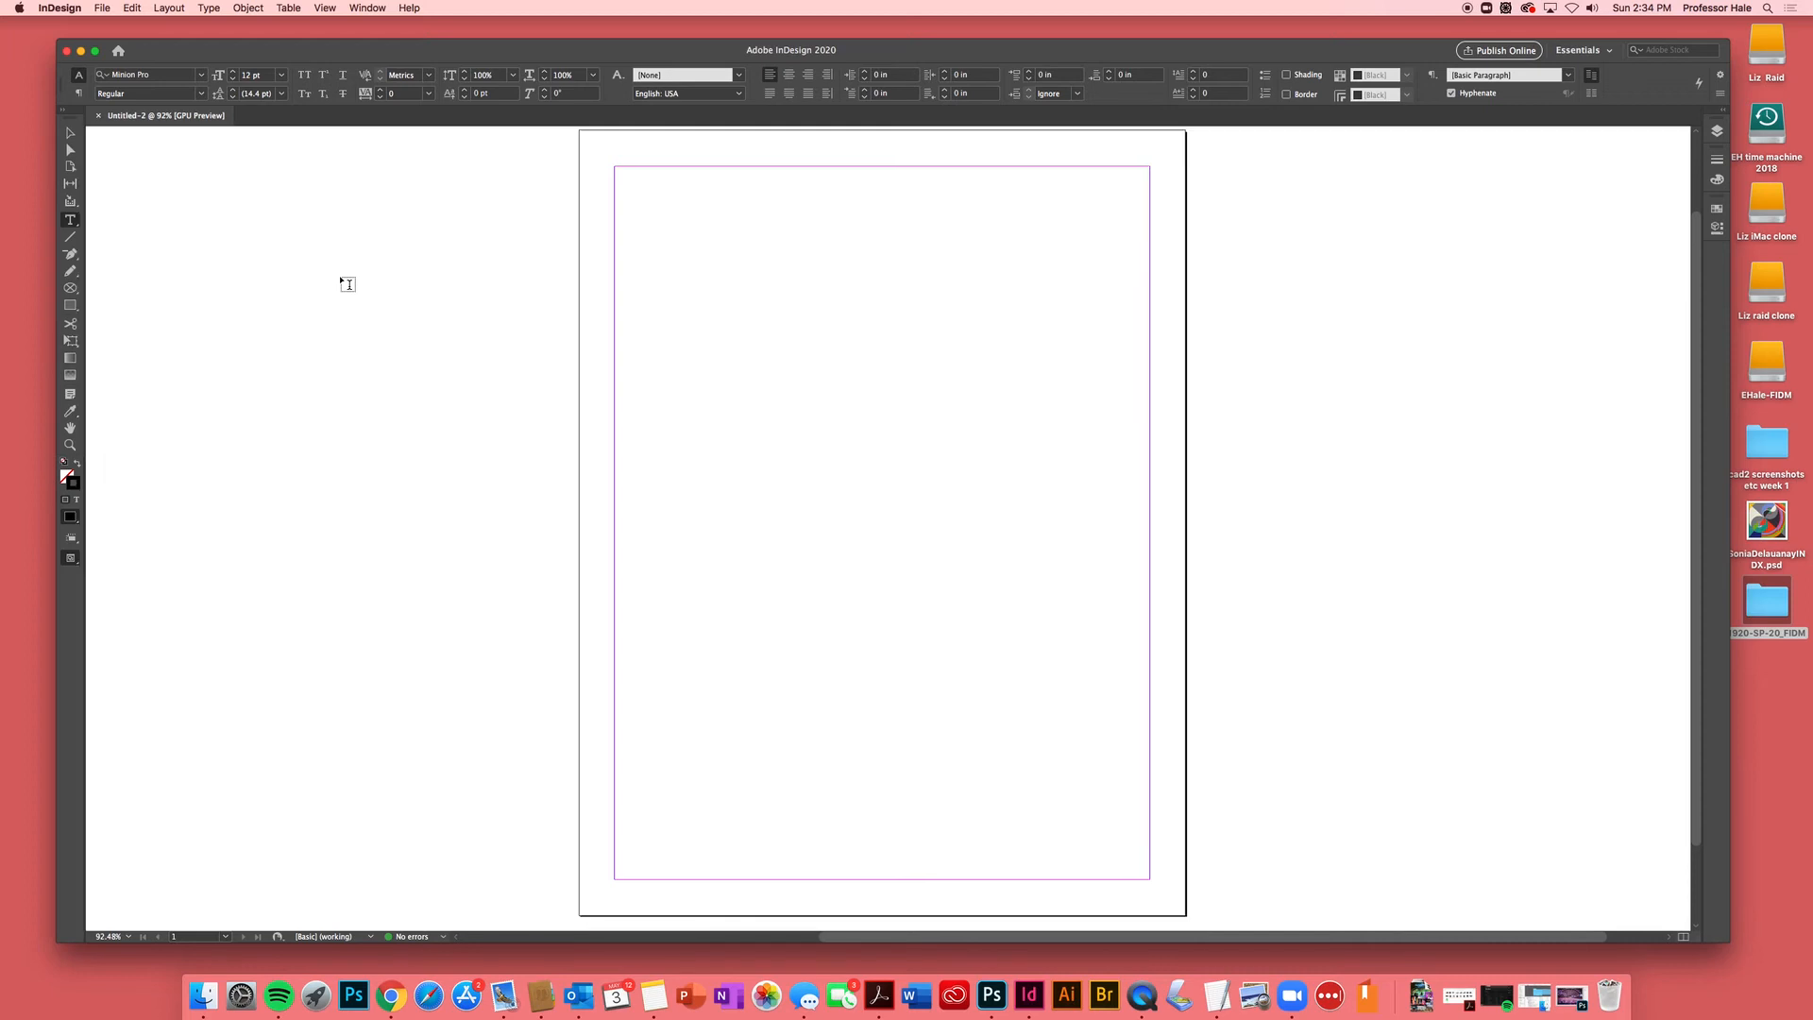
{"action": "key", "text": "super+r"}
{"action": "key", "text": "super+r"}
{"action": "key", "text": "super+r"}
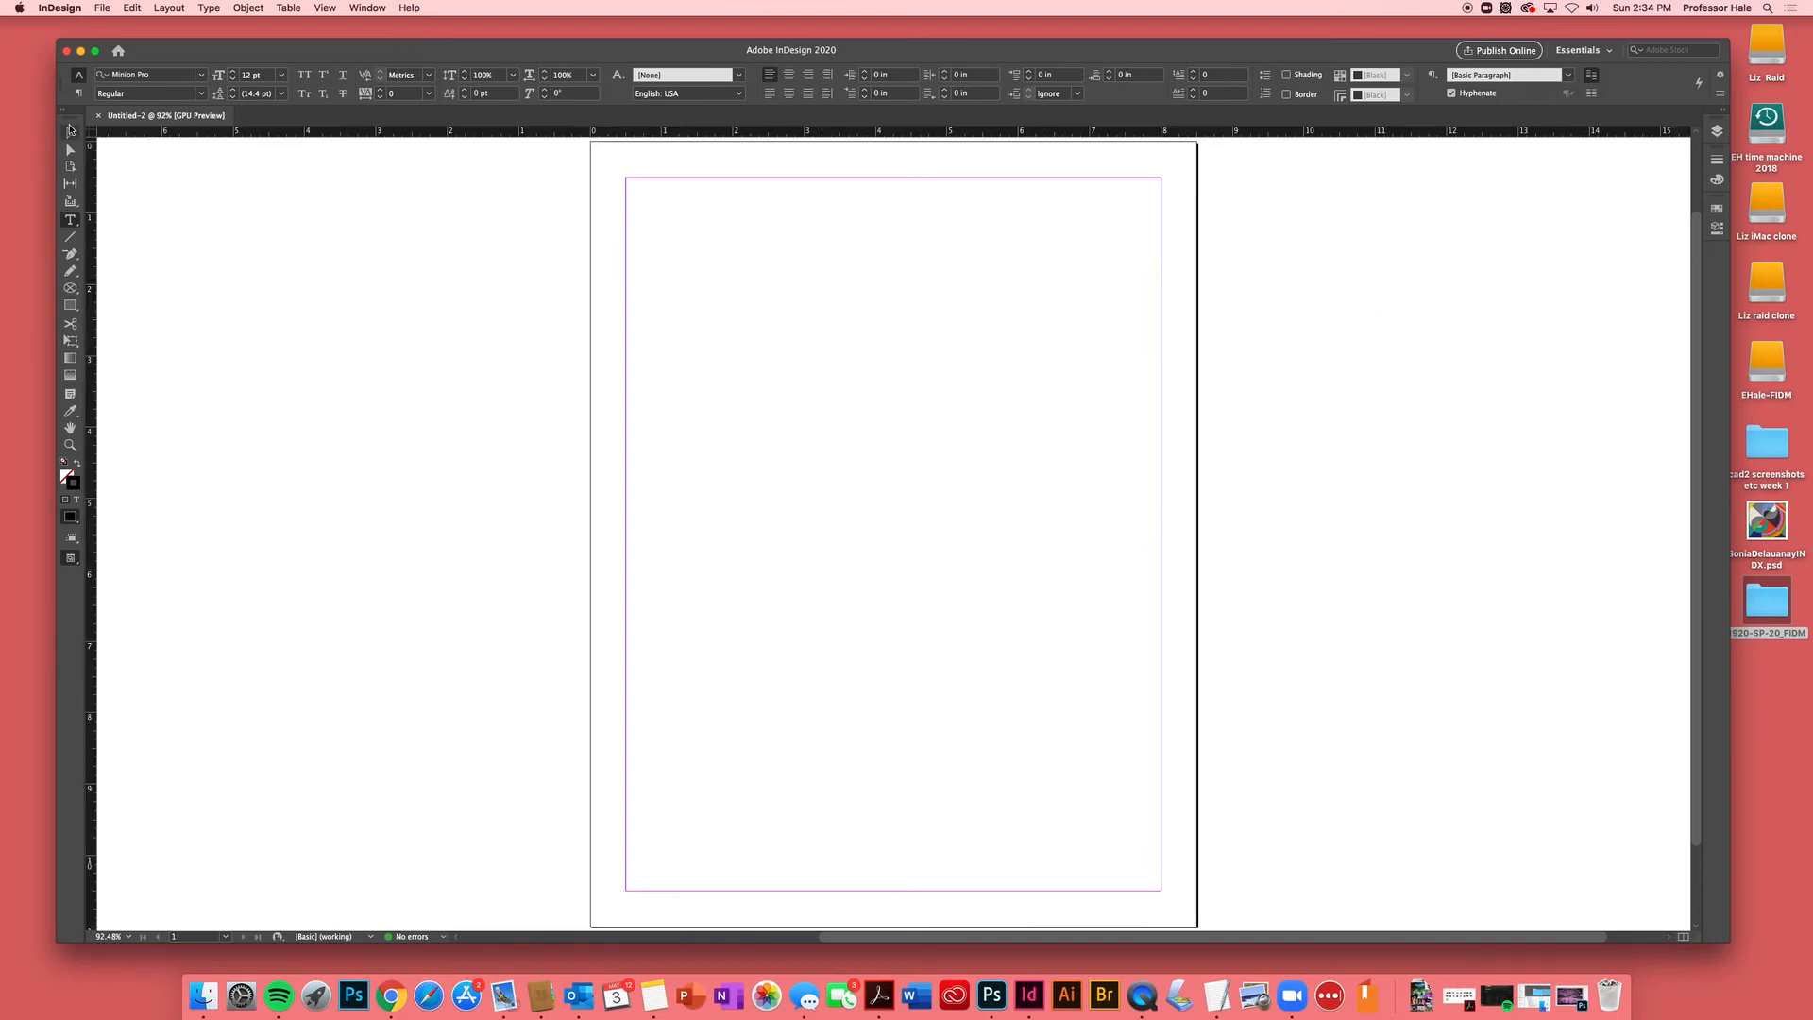
- Load the 0414_nws 300 ppi PSD from the Assmnt 1 Coachella300ppi folder for placing
{"action": "left_click", "coordinate": [69, 135]}
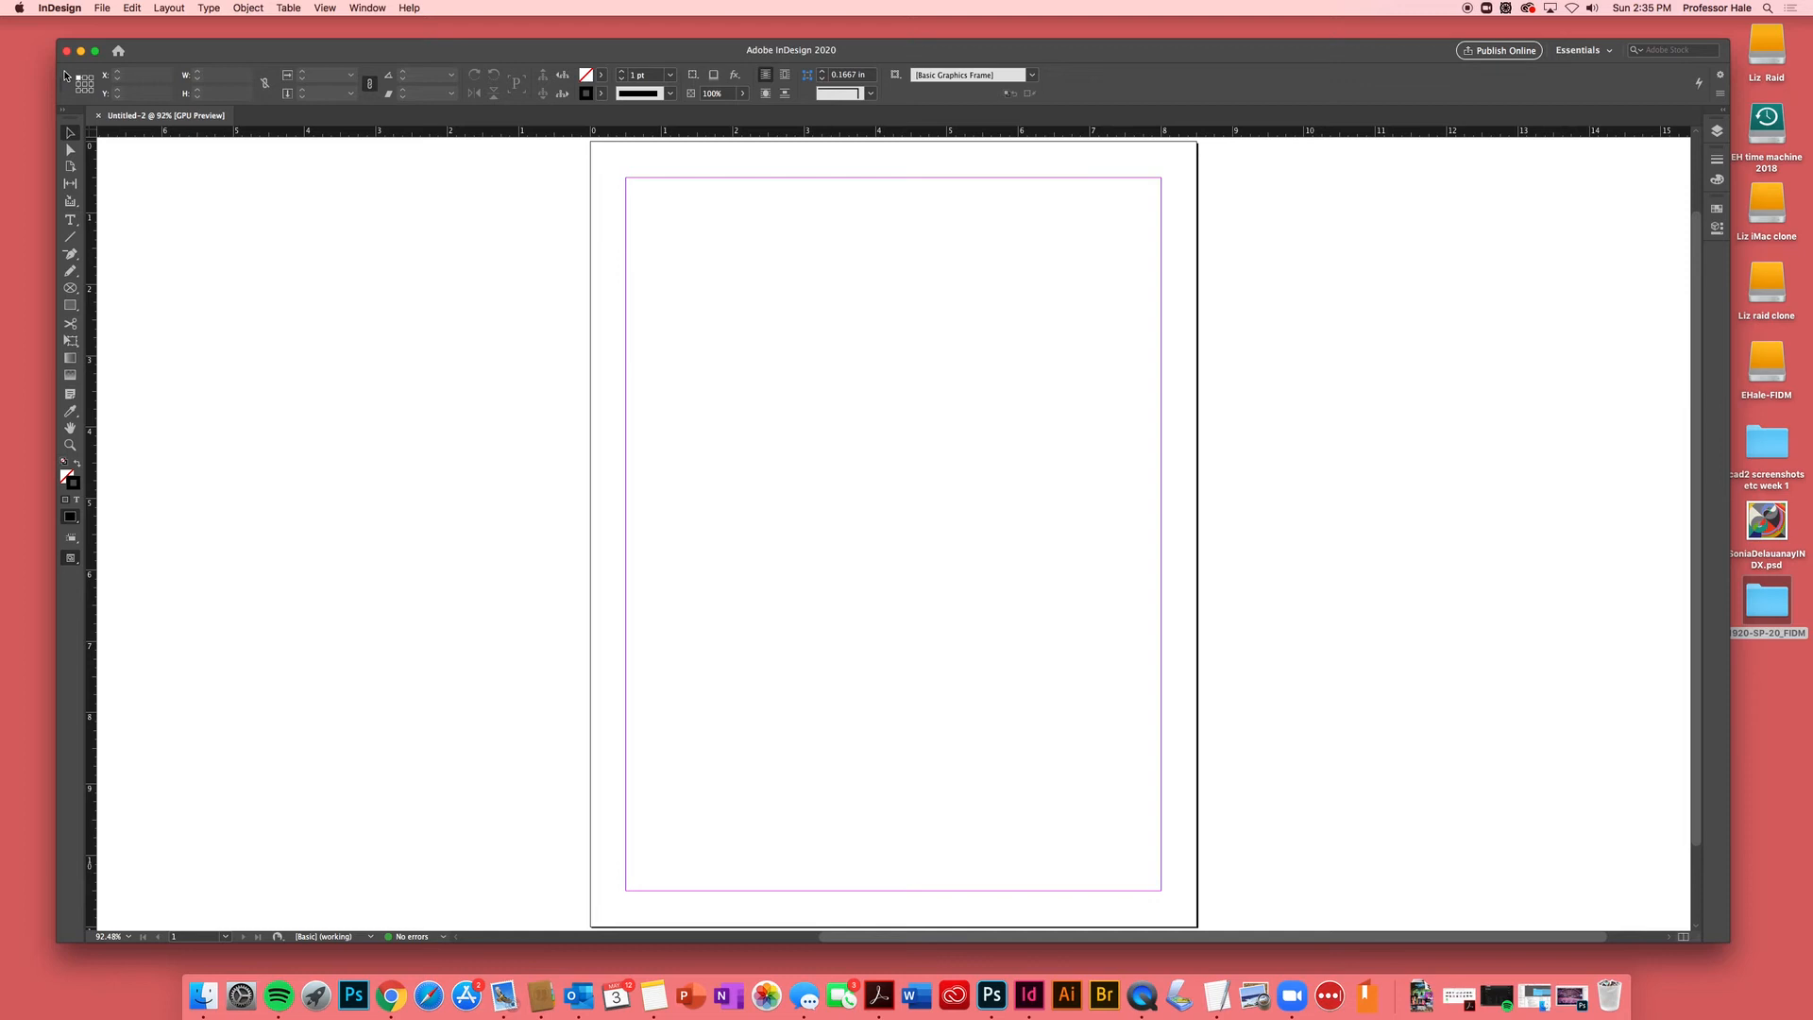
{"action": "key", "text": "super+minus"}
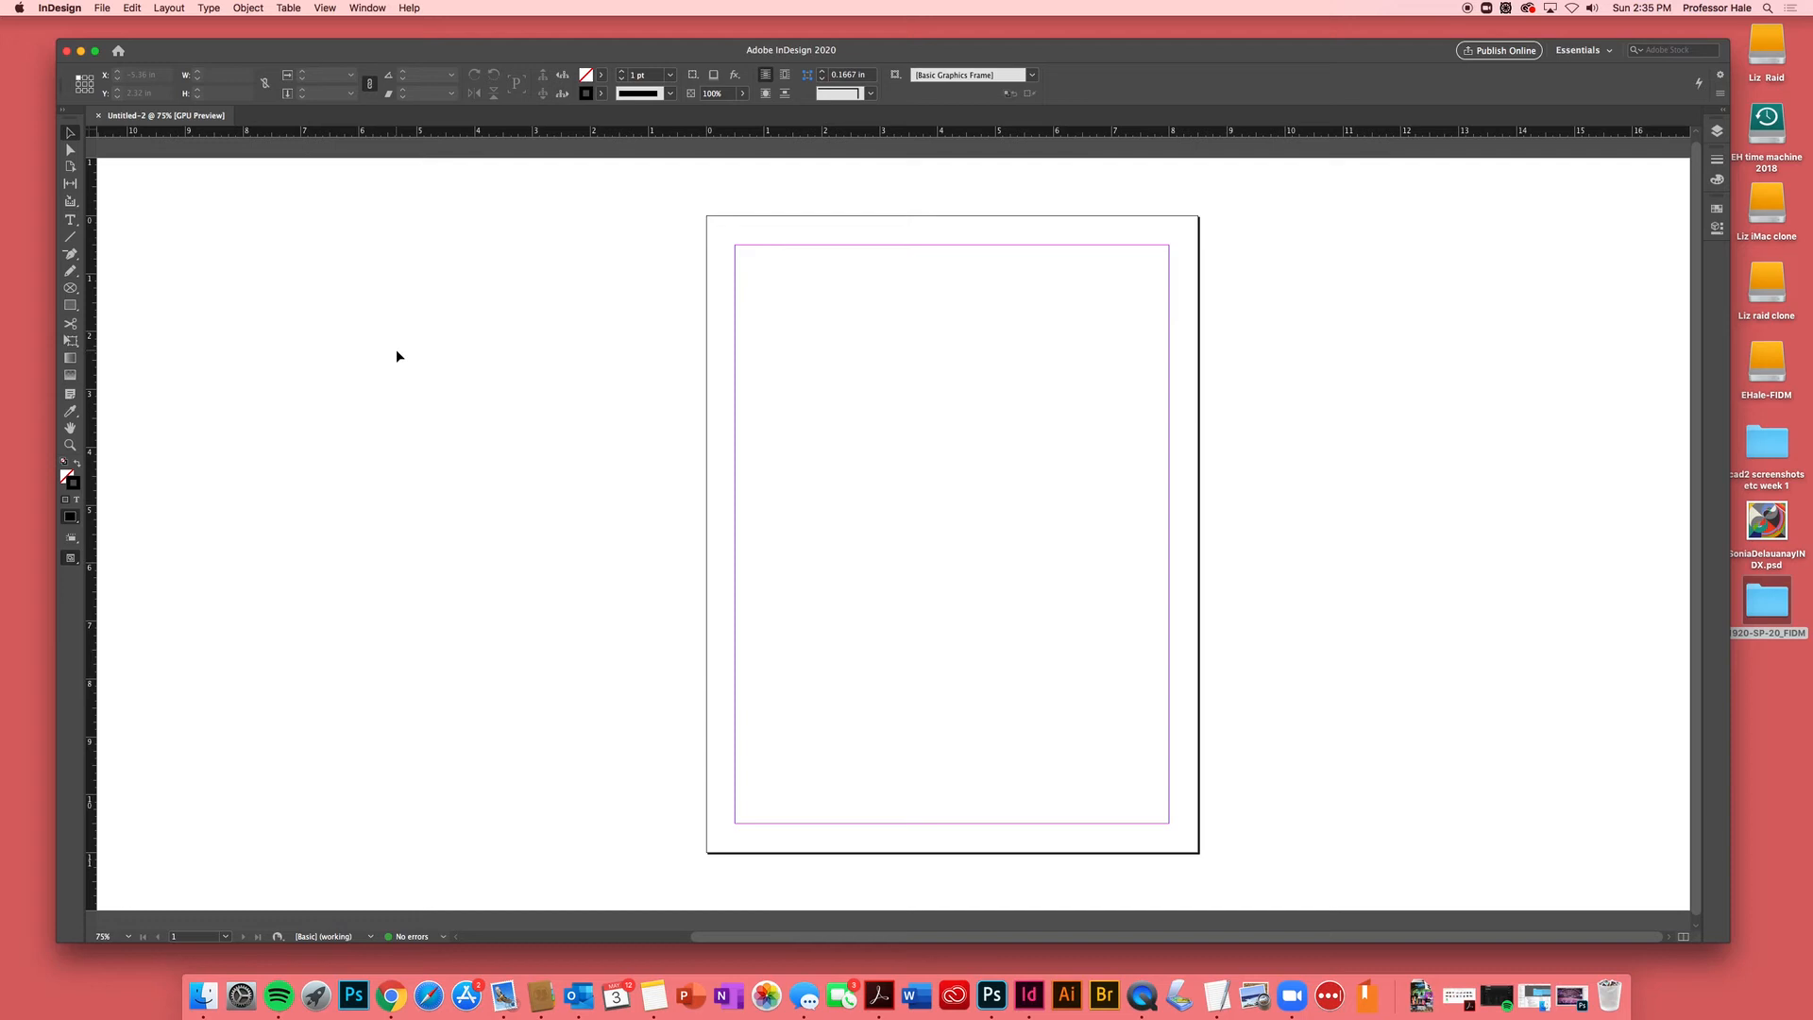
{"action": "key", "text": "super+d"}
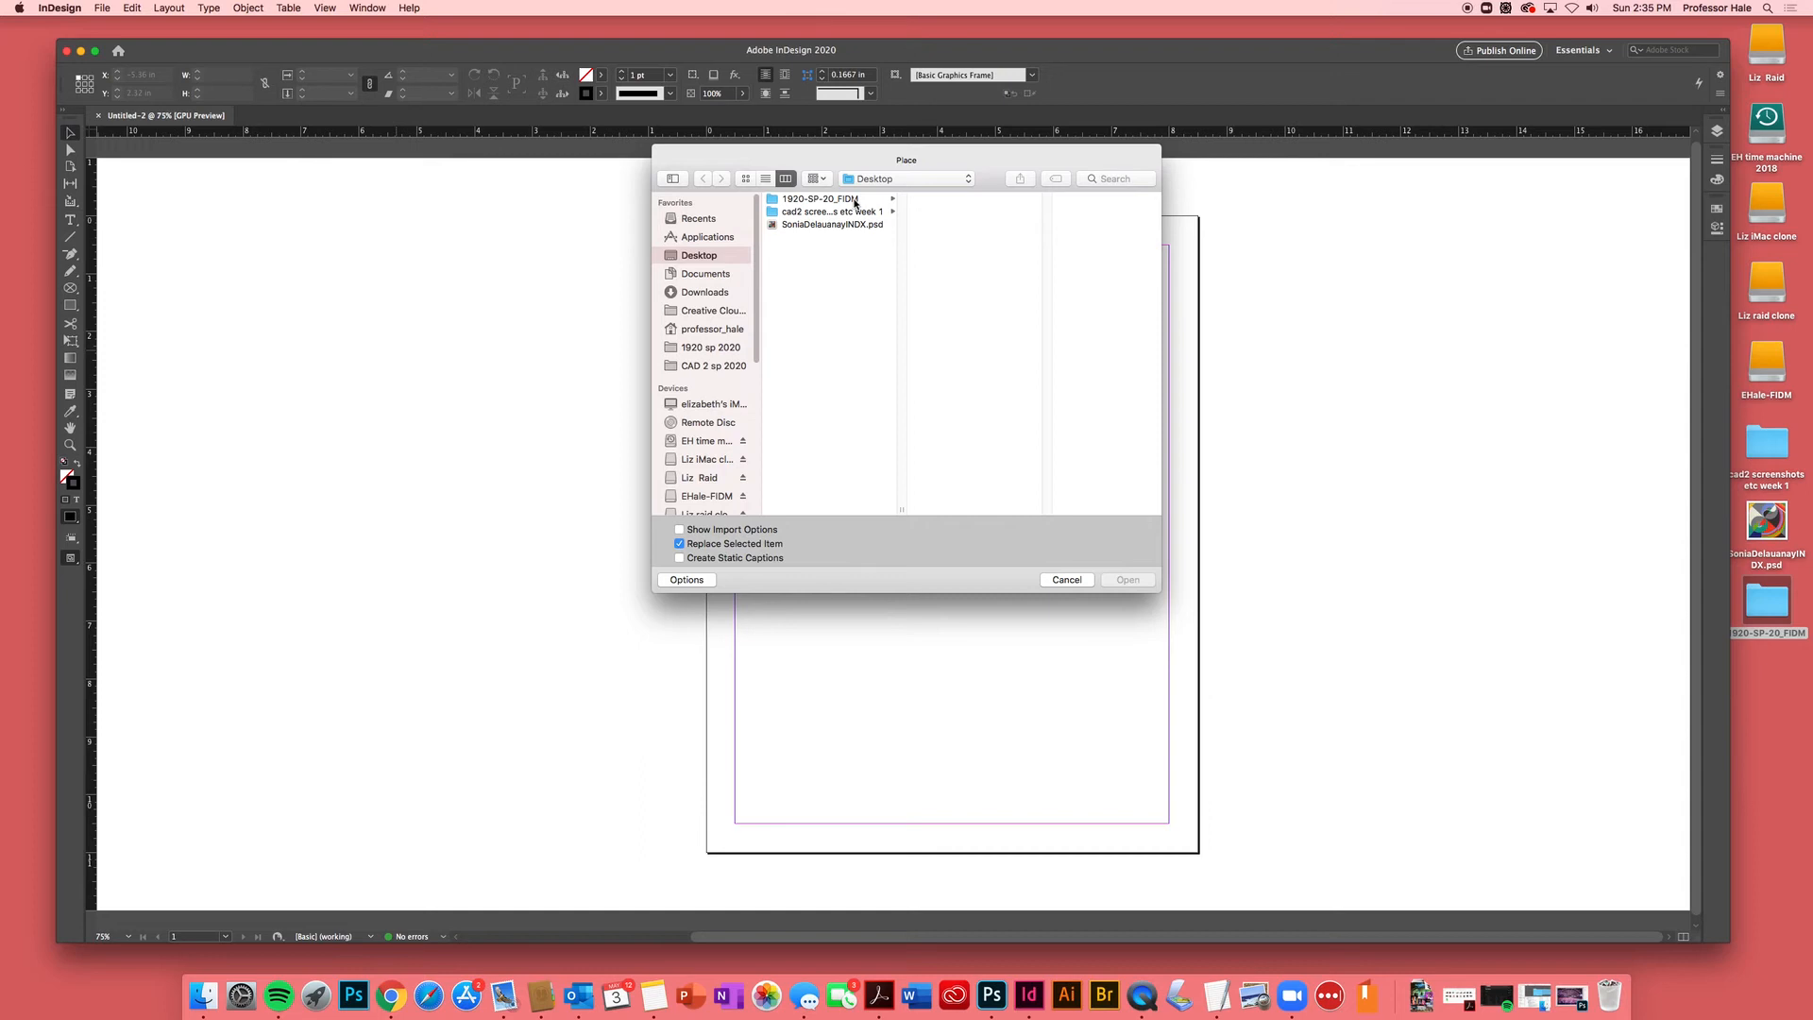
{"action": "left_click", "coordinate": [856, 201]}
{"action": "left_click", "coordinate": [973, 199]}
{"action": "left_click", "coordinate": [1062, 200]}
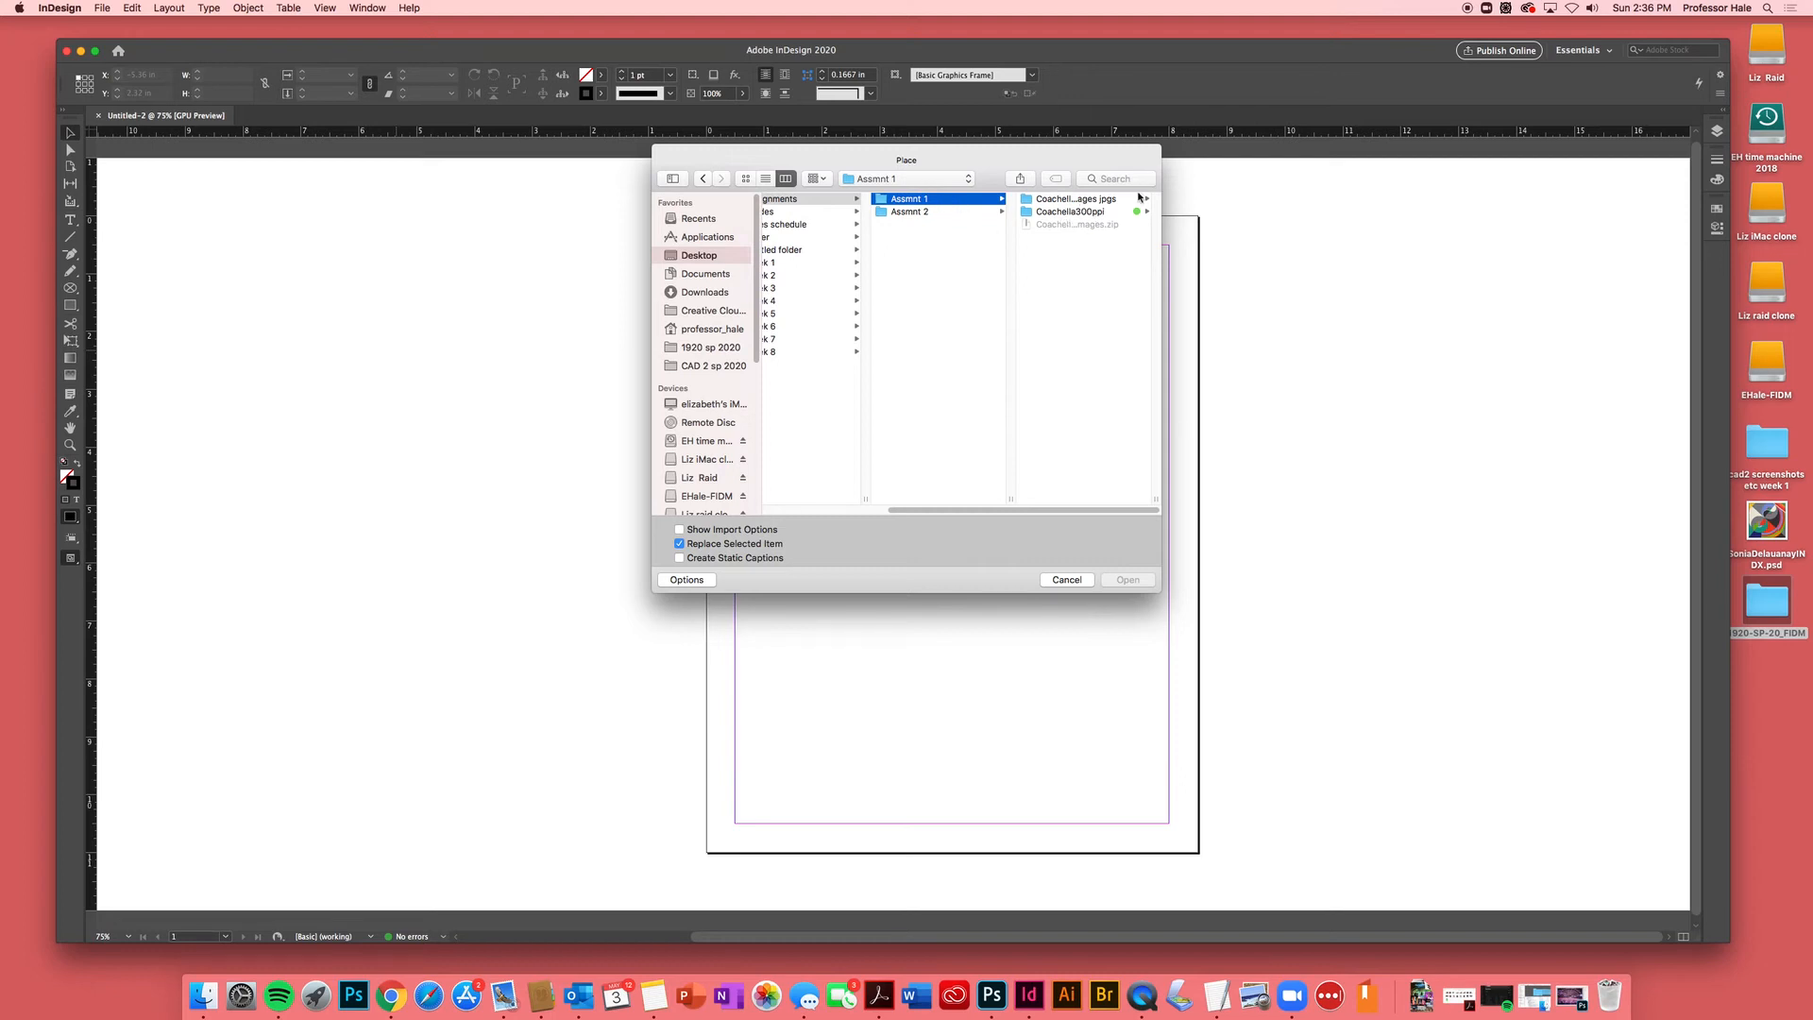
{"action": "left_click", "coordinate": [1060, 214]}
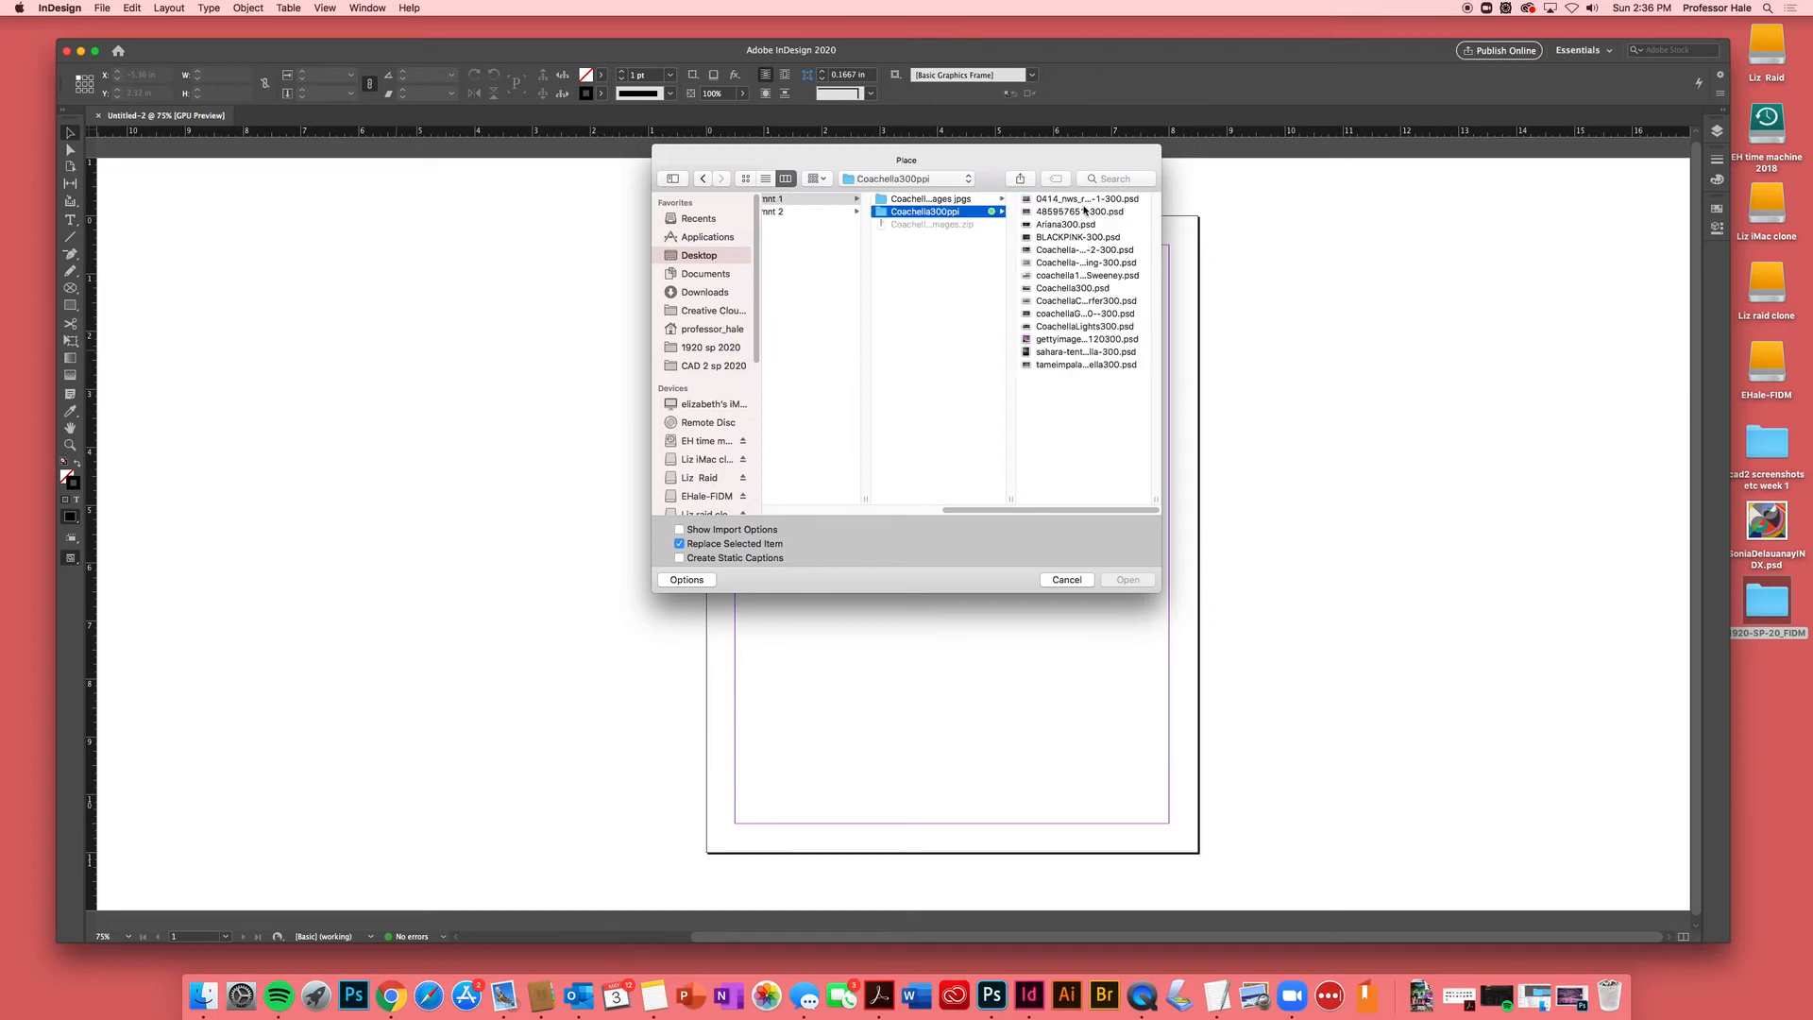
{"action": "left_click_drag", "start_coordinate": [1162, 594], "coordinate": [1288, 611]}
{"action": "left_click", "coordinate": [1205, 201]}
{"action": "left_click", "coordinate": [1252, 599]}
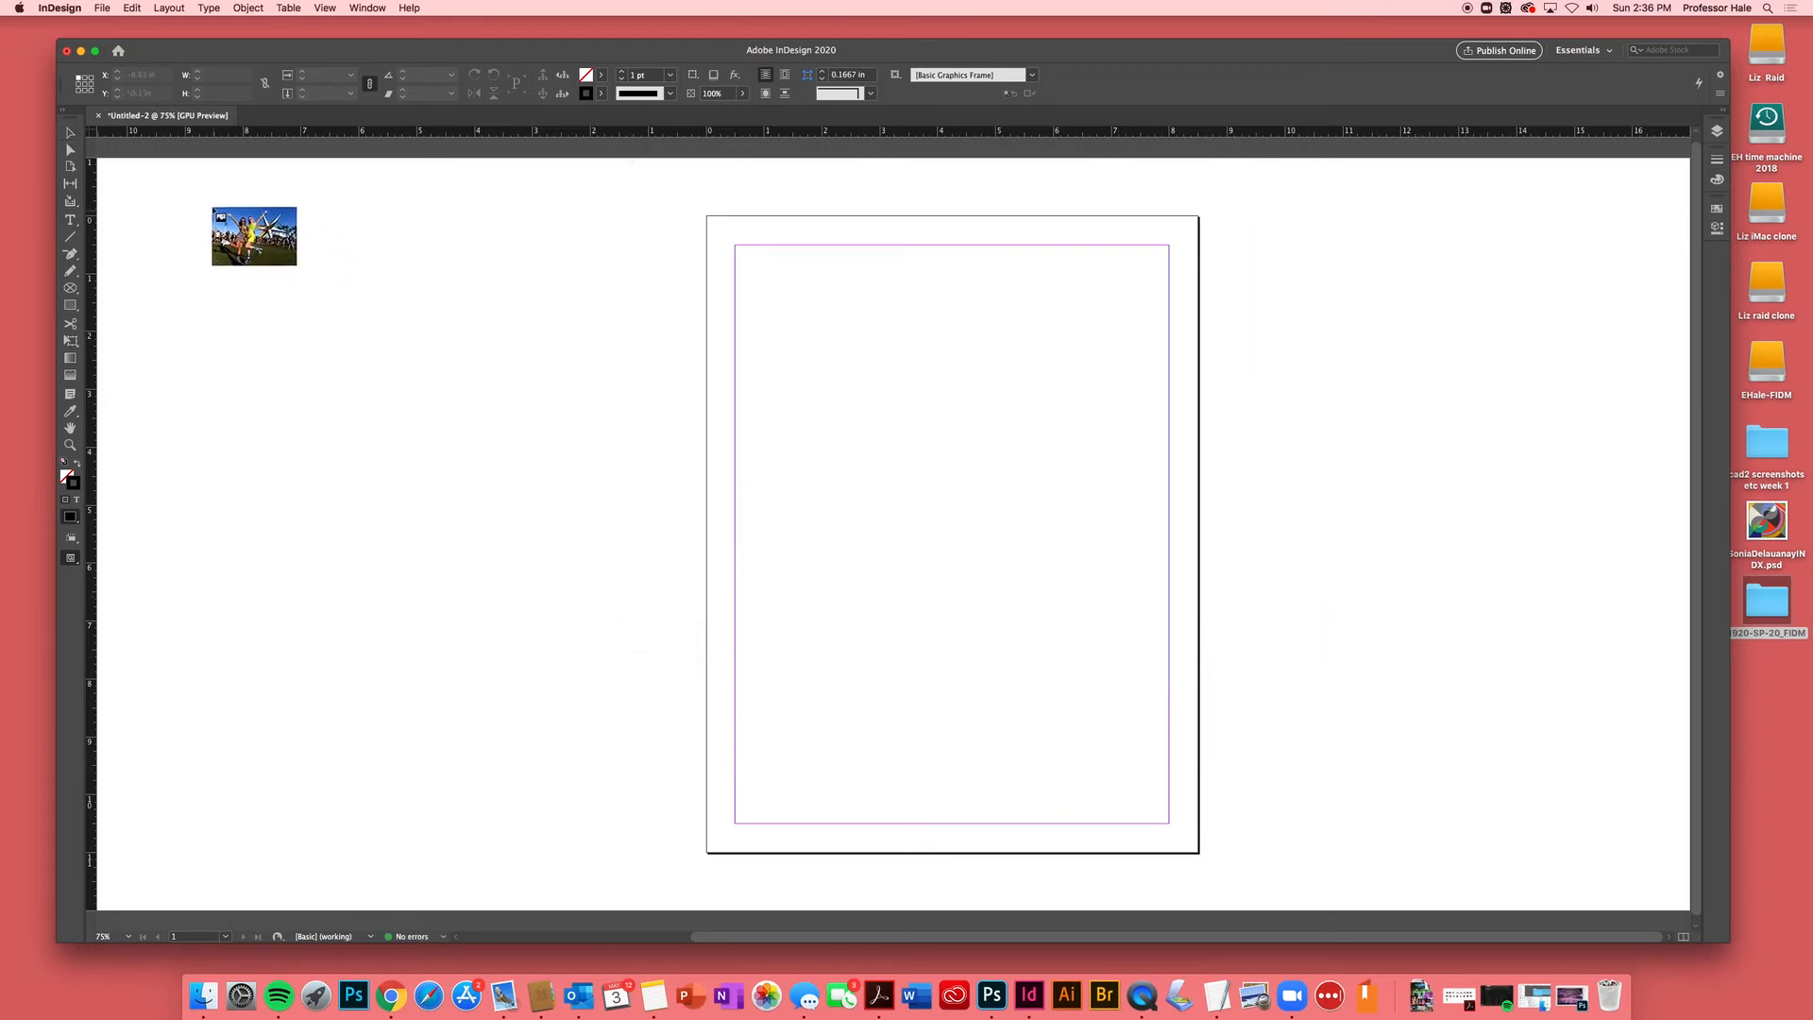
- Place the loaded image at full size on the pasteboard left of the page, at about X -8.2 in, Y 0.18 in, and deselect it
{"action": "key", "text": "Up"}
{"action": "key", "text": "Up"}
{"action": "key", "text": "Up"}
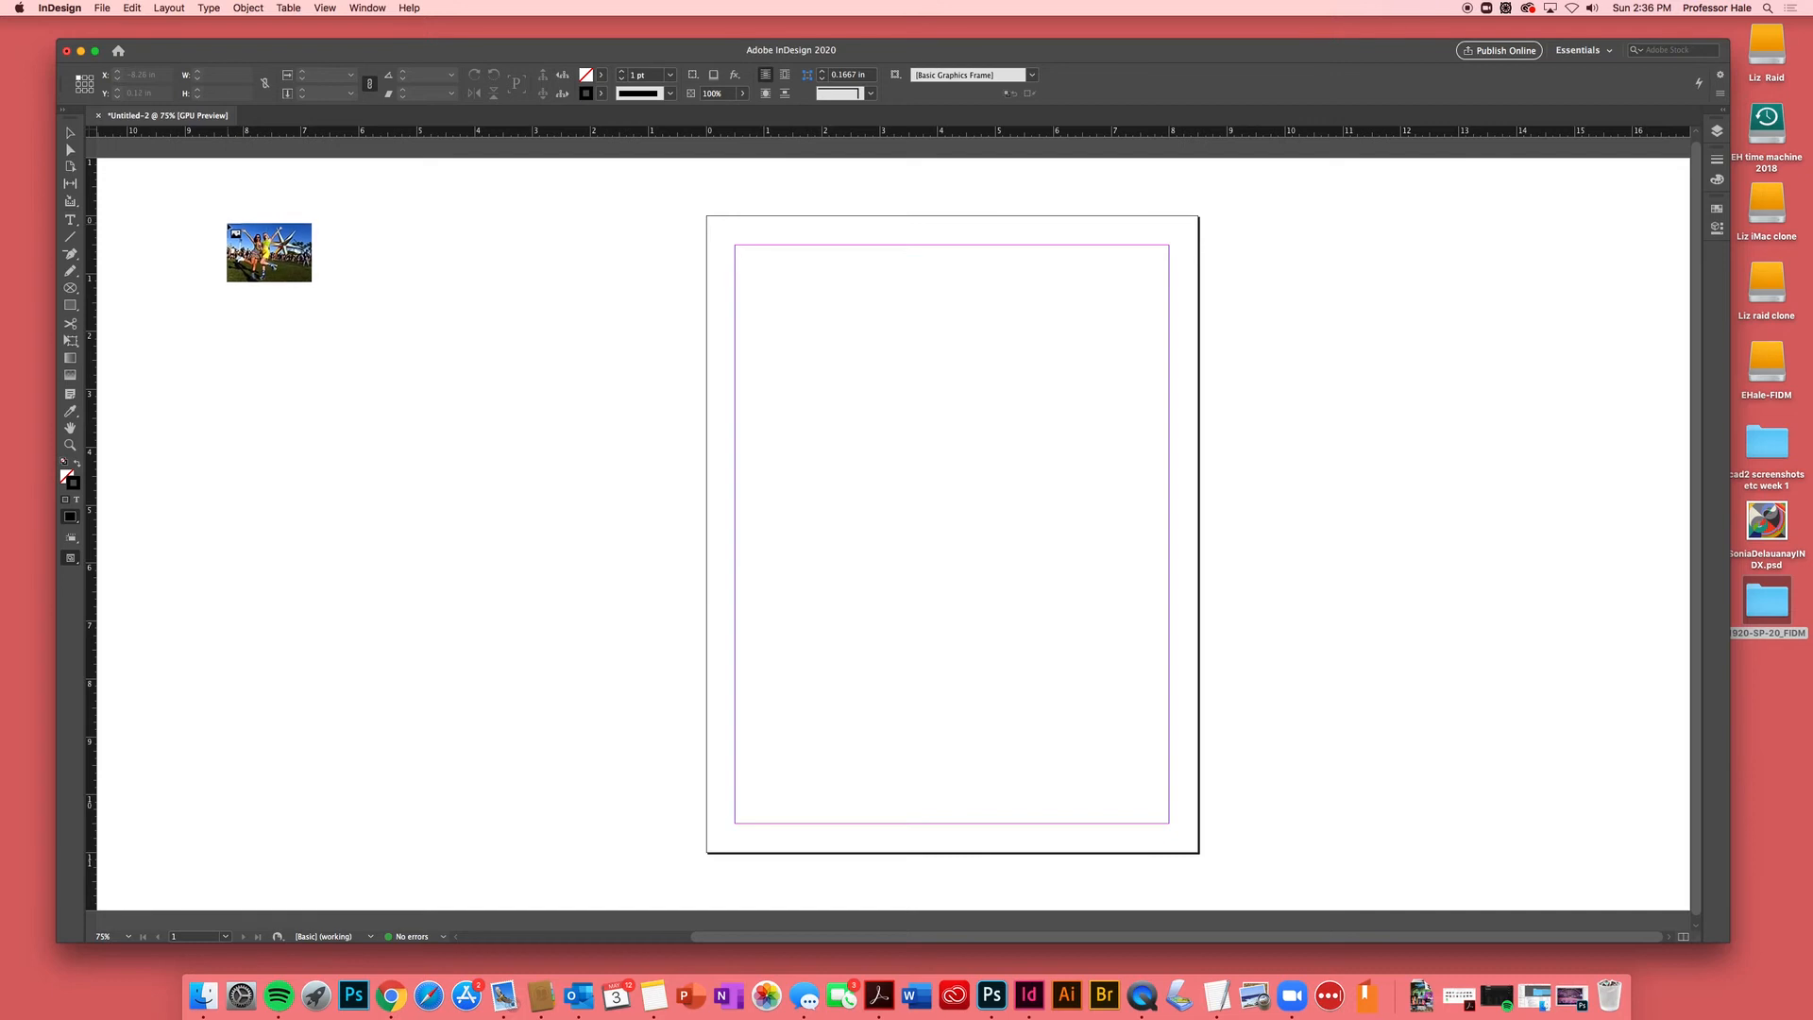
{"action": "key", "text": "Down"}
{"action": "key", "text": "Down"}
{"action": "key", "text": "Down"}
{"action": "key", "text": "Right"}
{"action": "key", "text": "Right"}
{"action": "key", "text": "Right"}
{"action": "key", "text": "Right"}
{"action": "key", "text": "Right"}
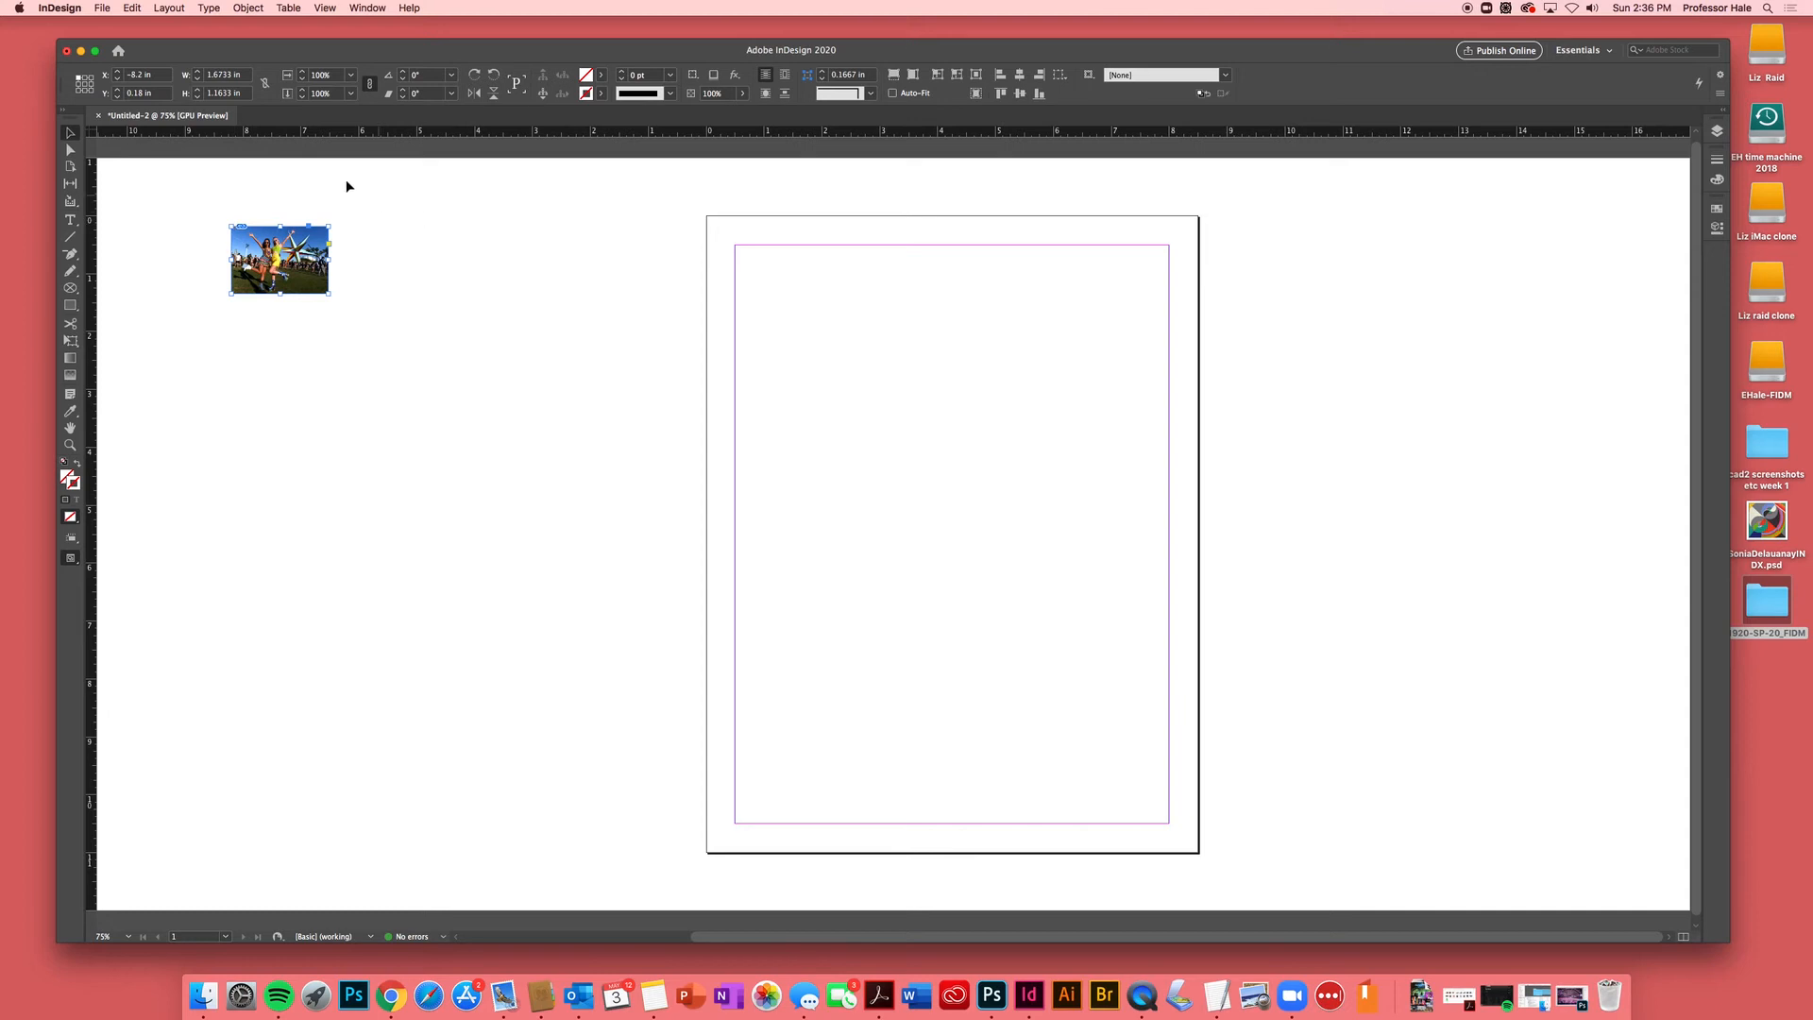
{"action": "left_click", "coordinate": [514, 248]}
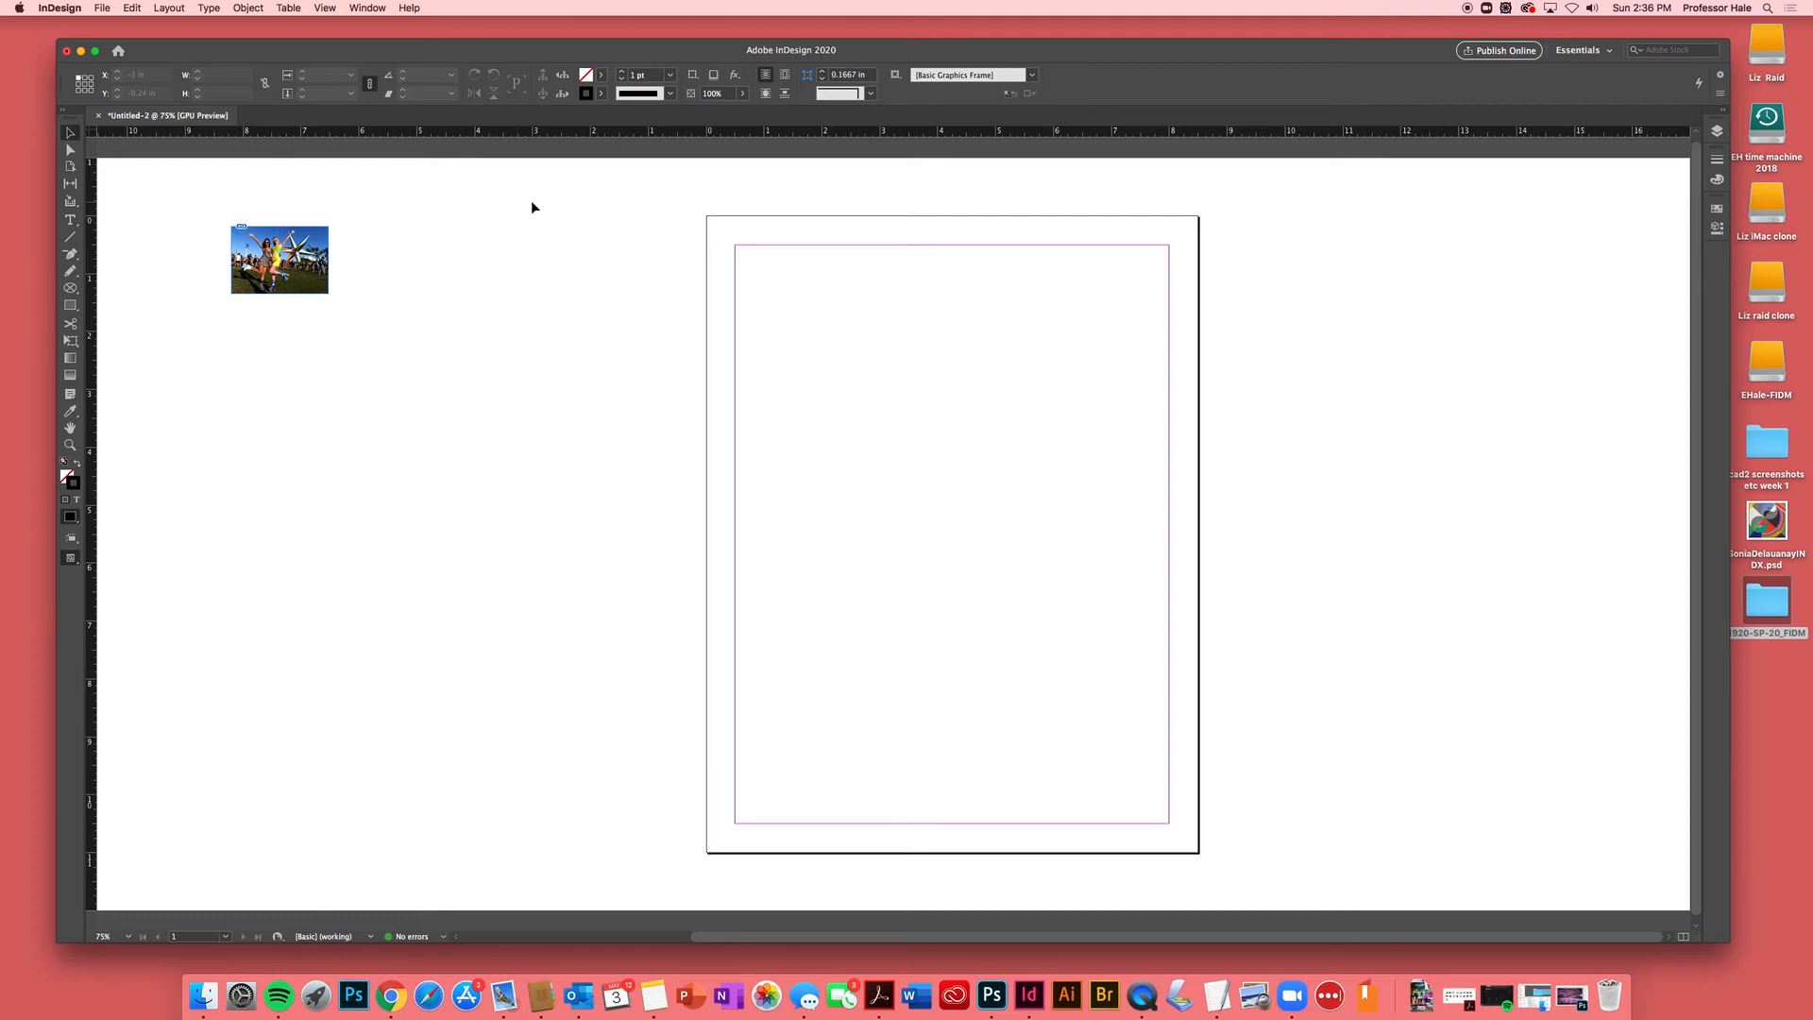
{"action": "key", "text": "super+o"}
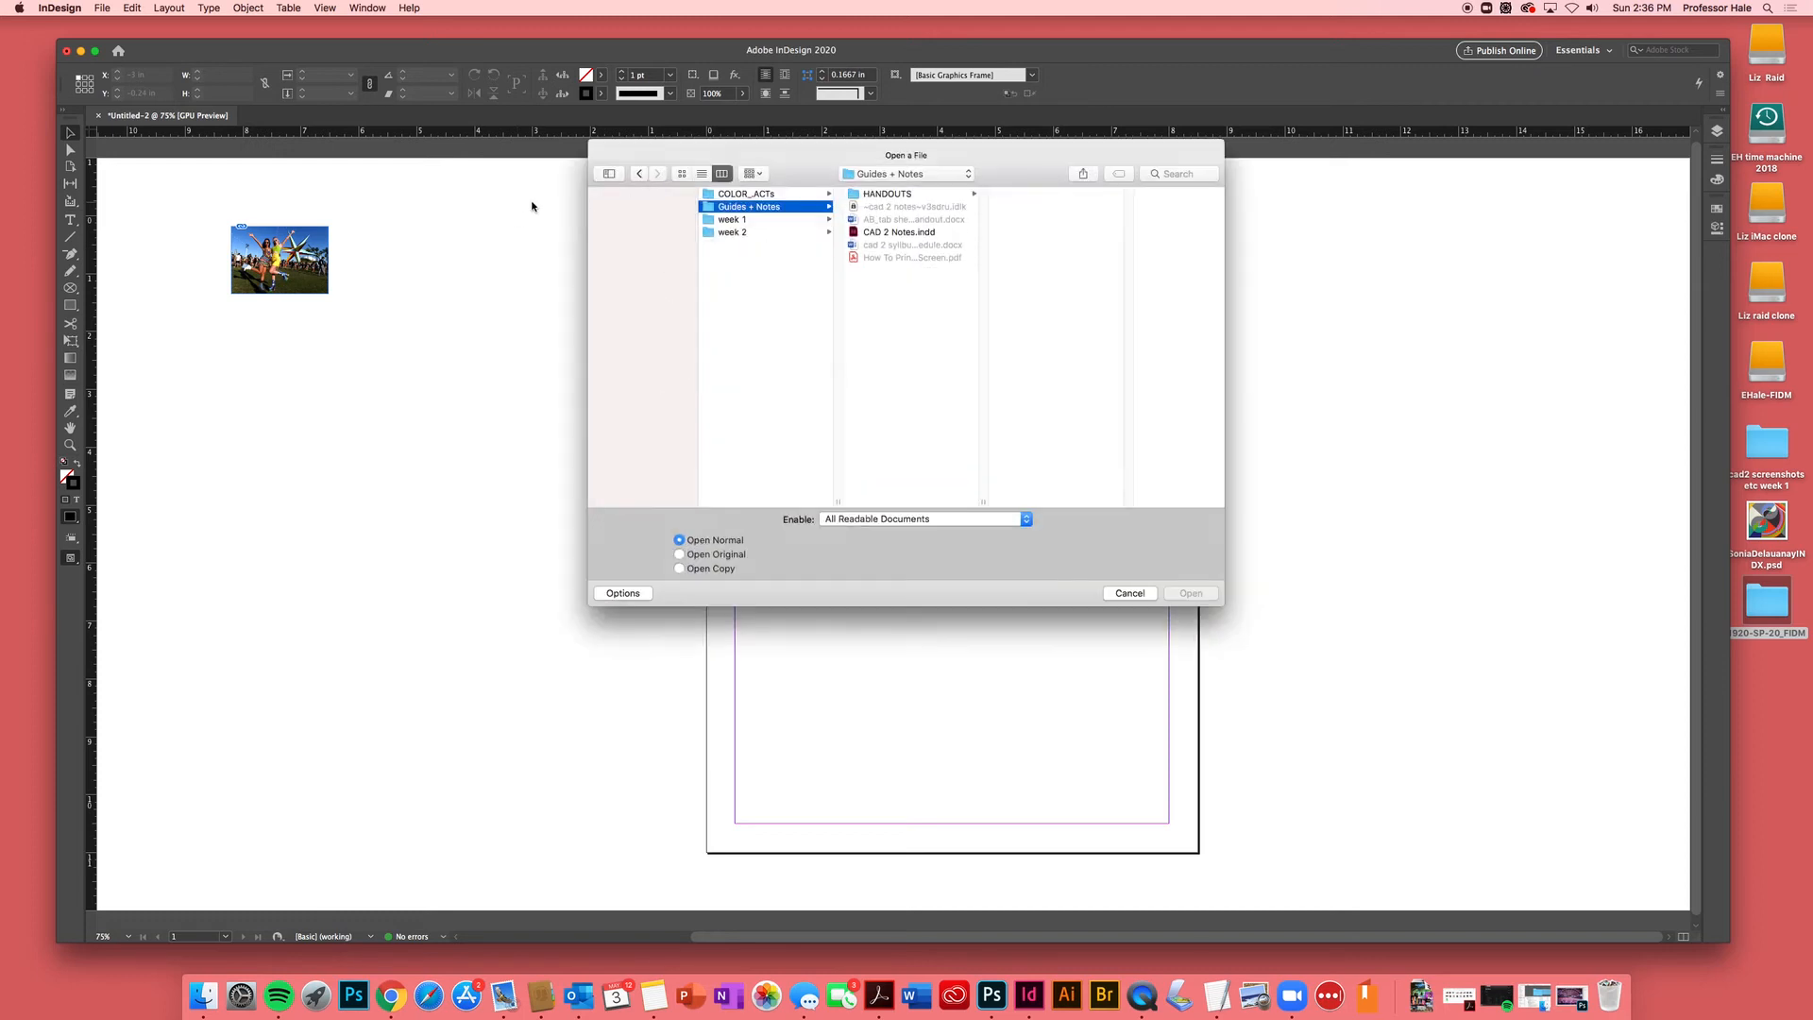
{"action": "left_click", "coordinate": [940, 175]}
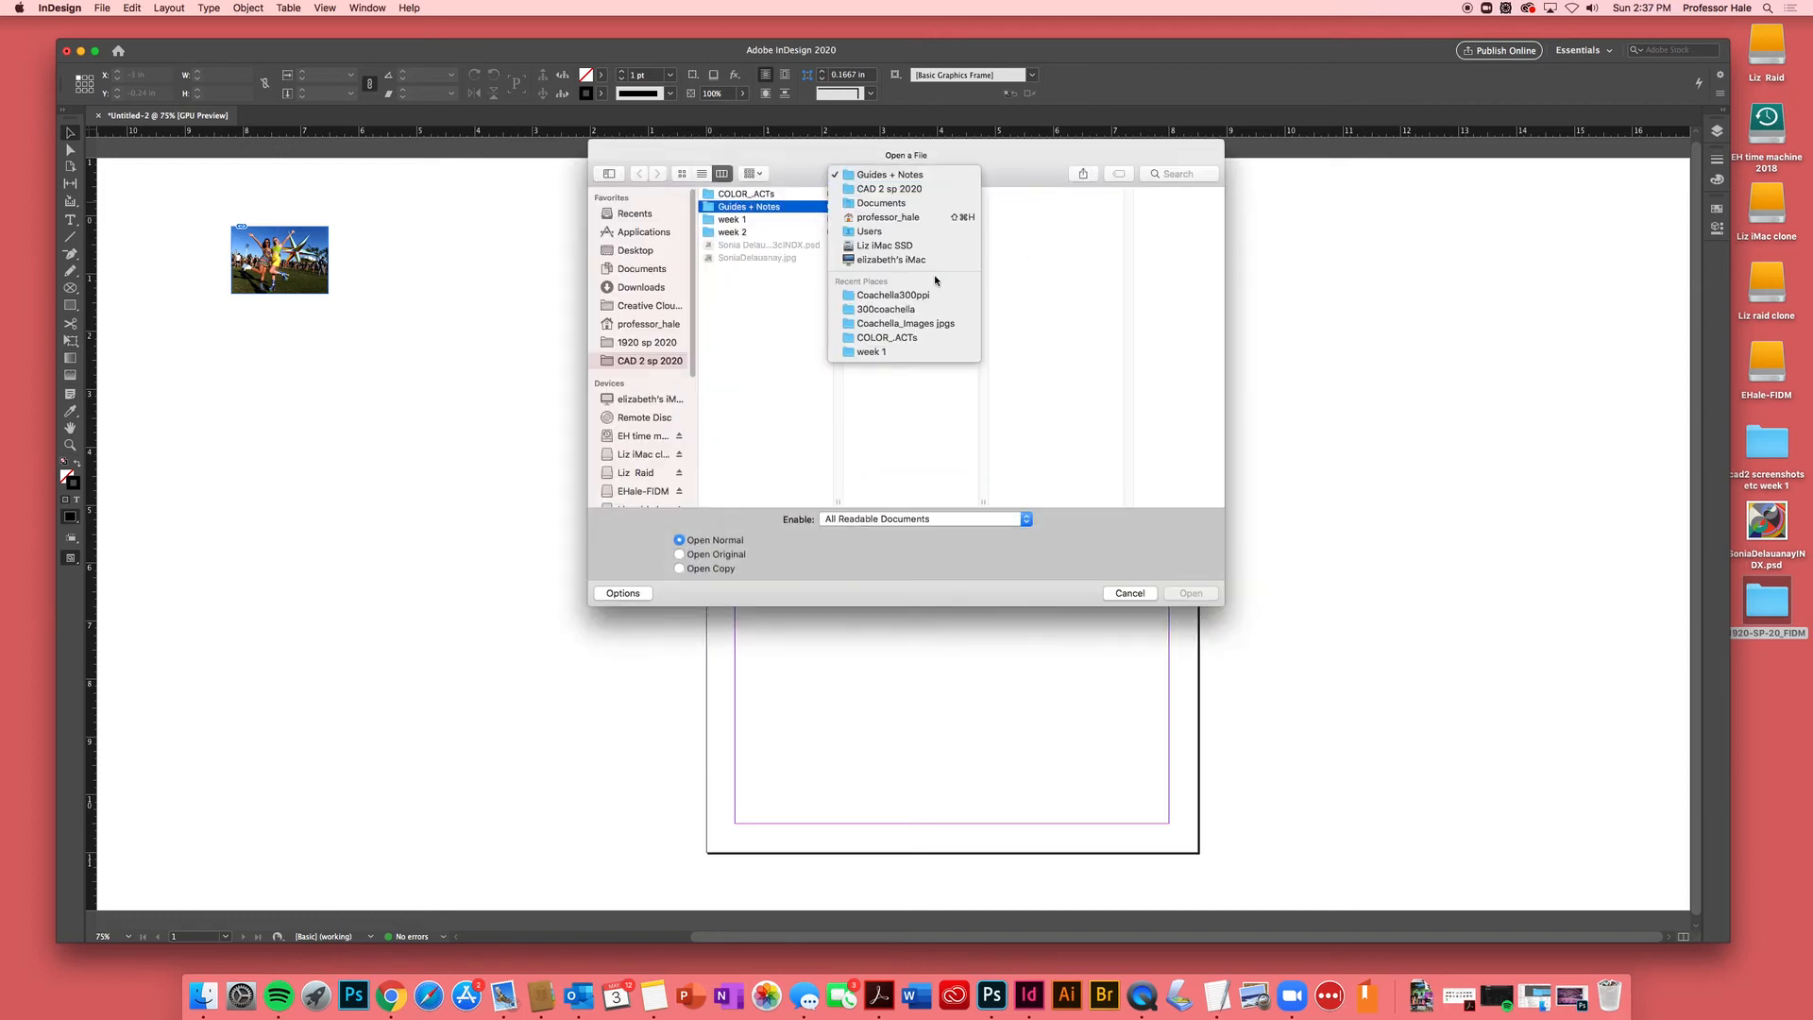
{"action": "left_click", "coordinate": [906, 295]}
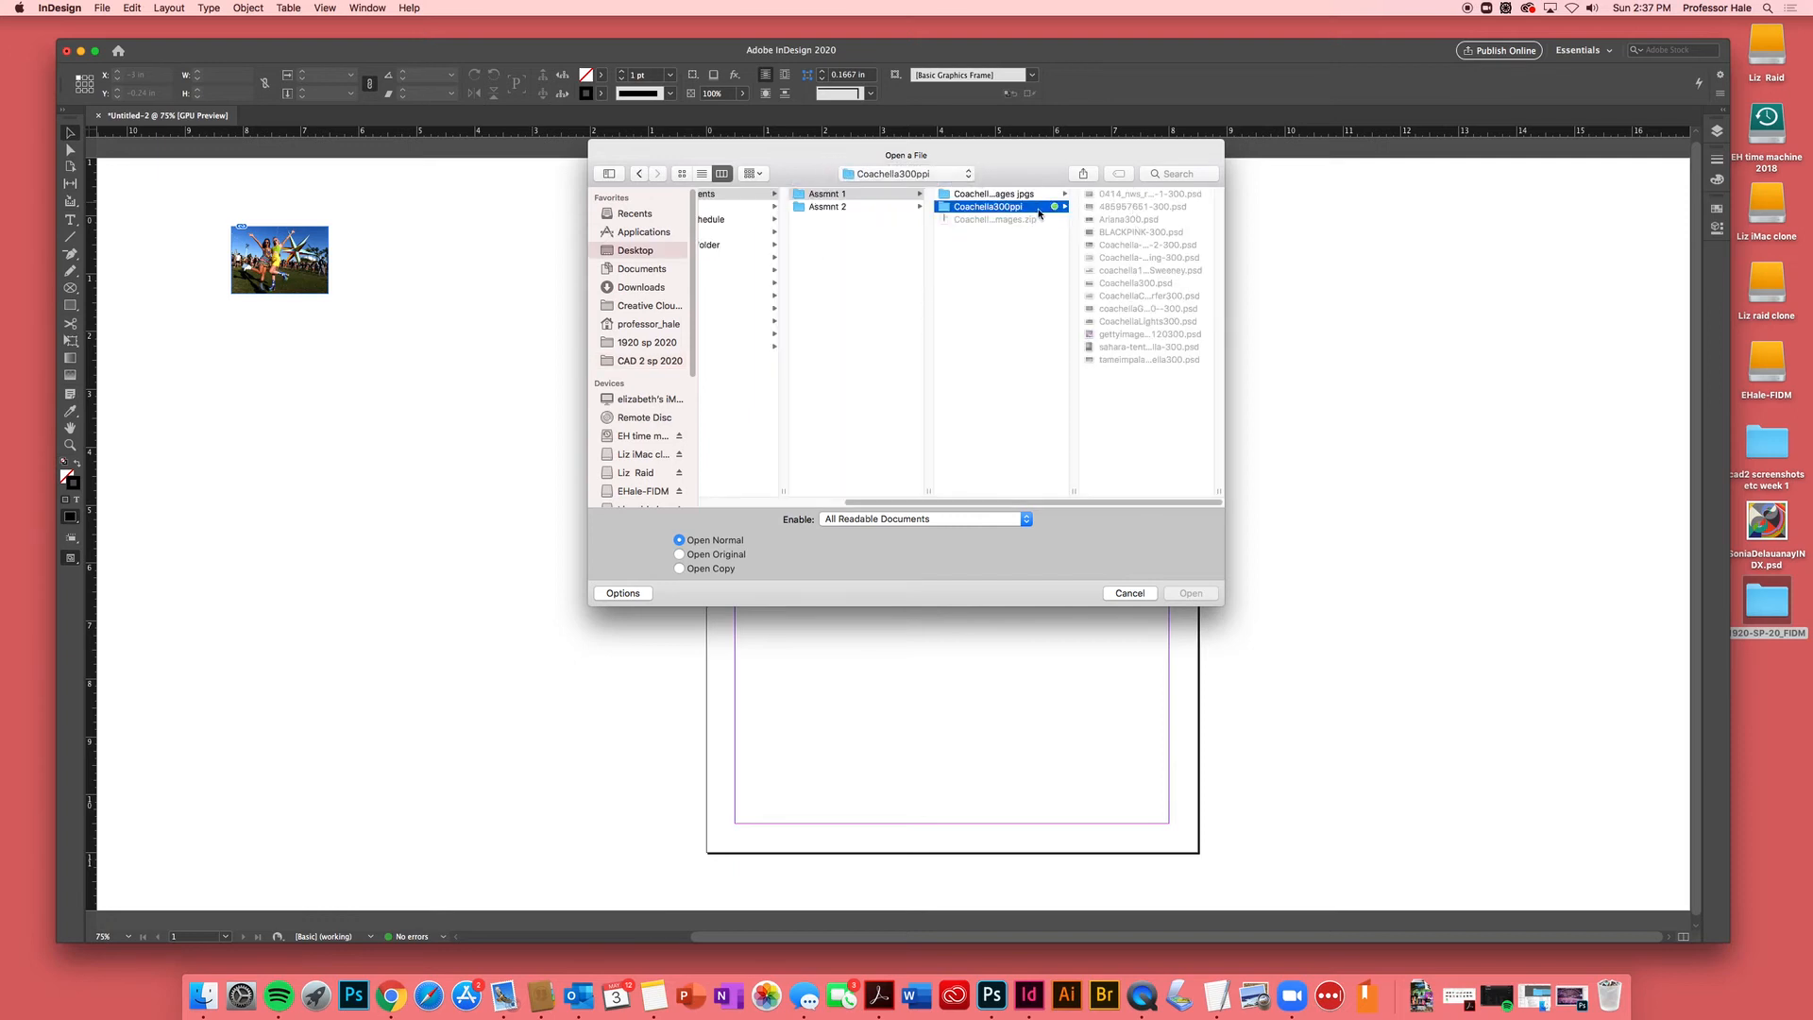
{"action": "left_click", "coordinate": [1141, 596]}
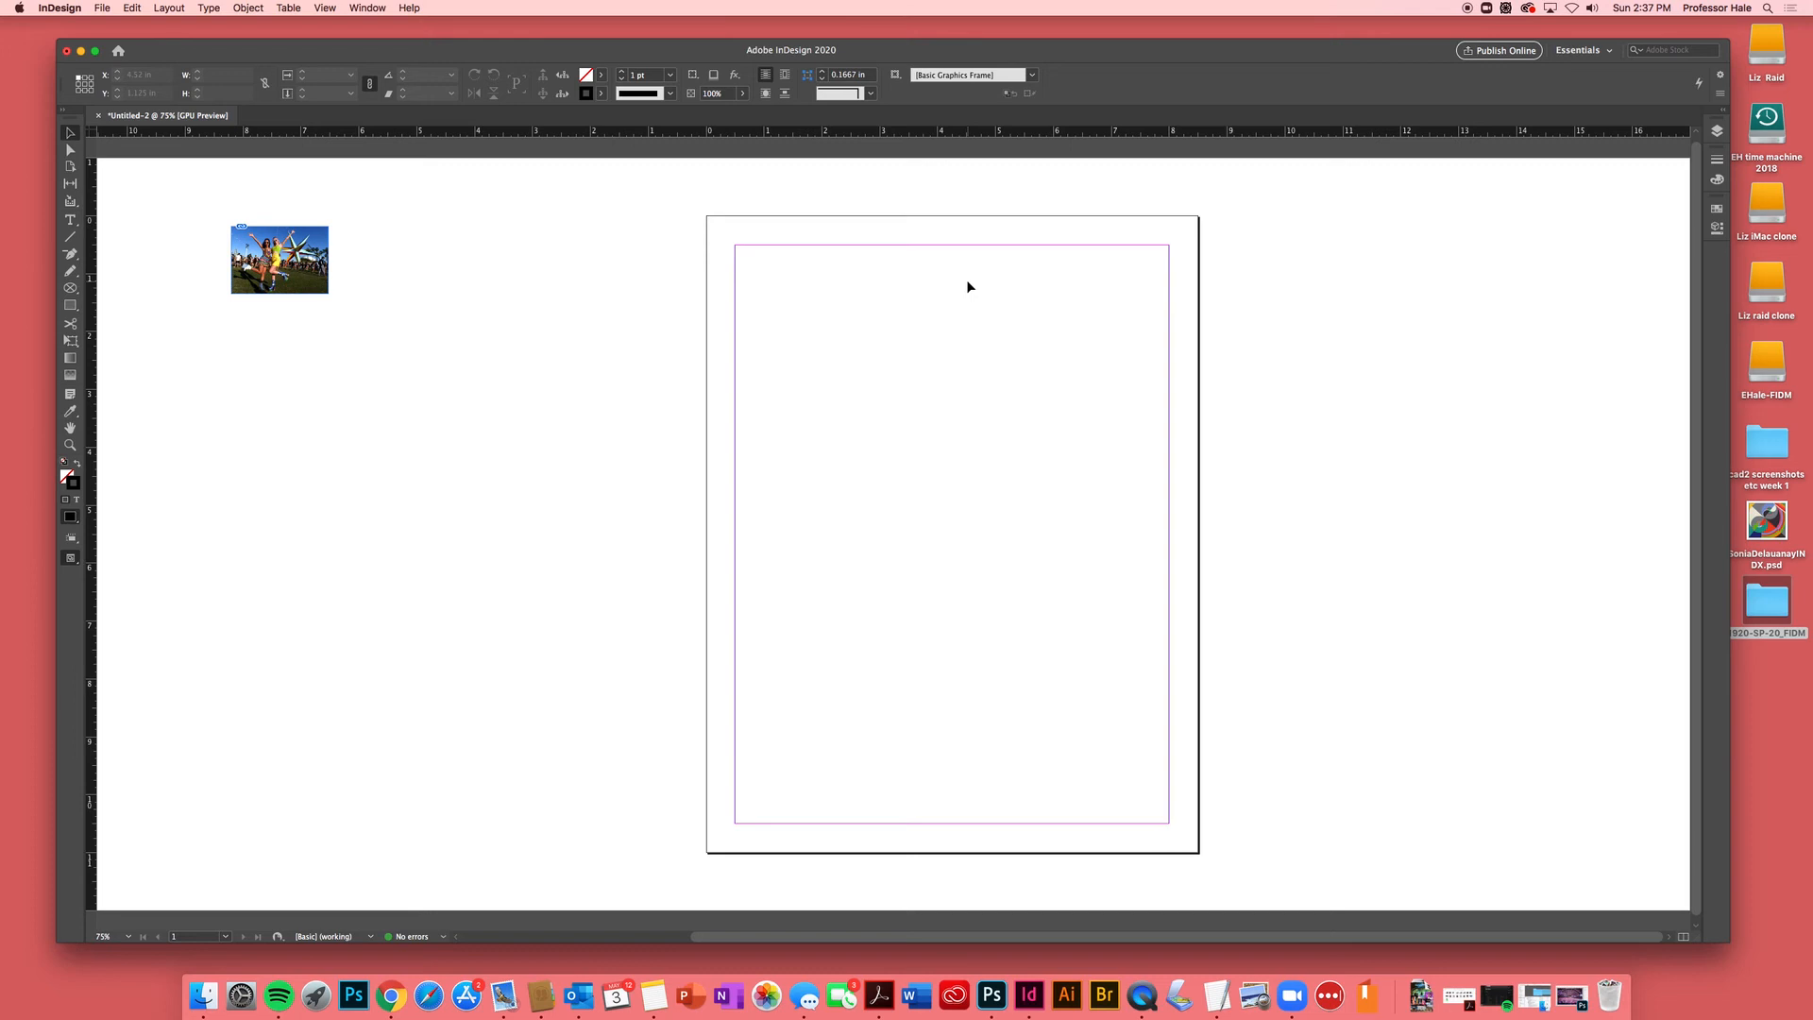
- Place 485957651-300.psd at full size below the first image, with its upper-left corner at about X -9.06 in, Y 1.92 in
{"action": "key", "text": "super+d"}
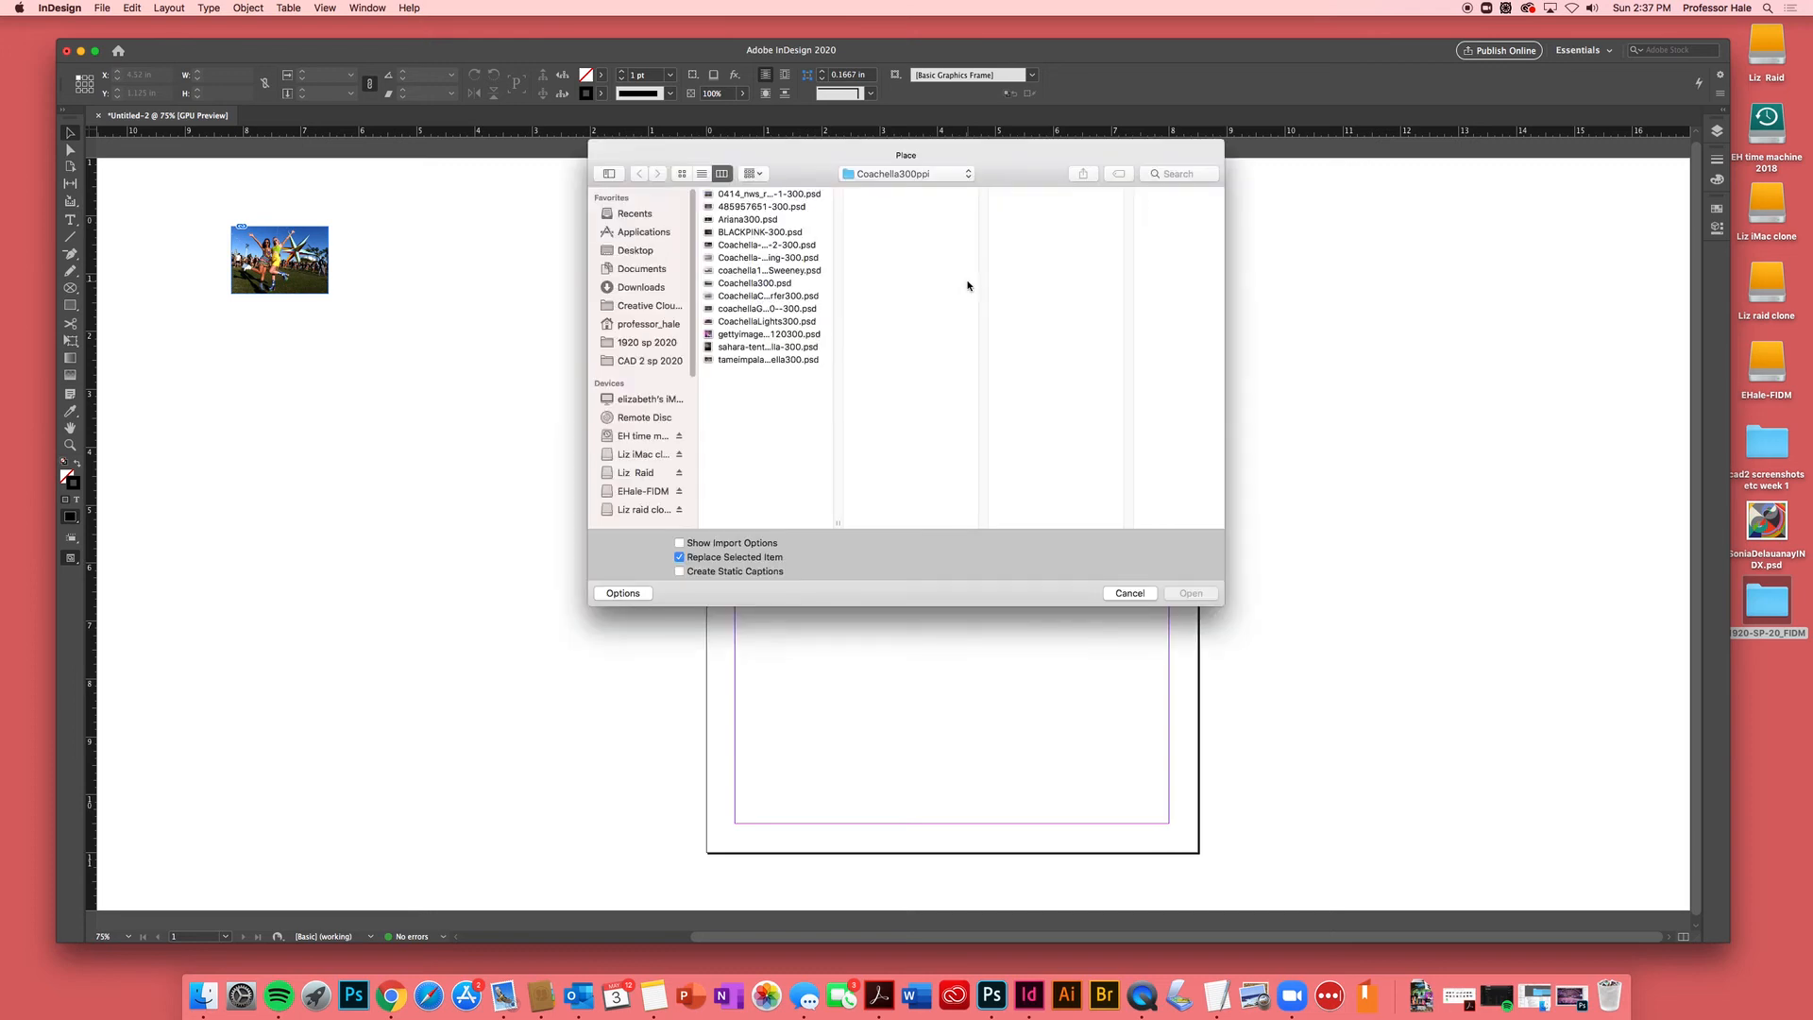
{"action": "left_click", "coordinate": [798, 208]}
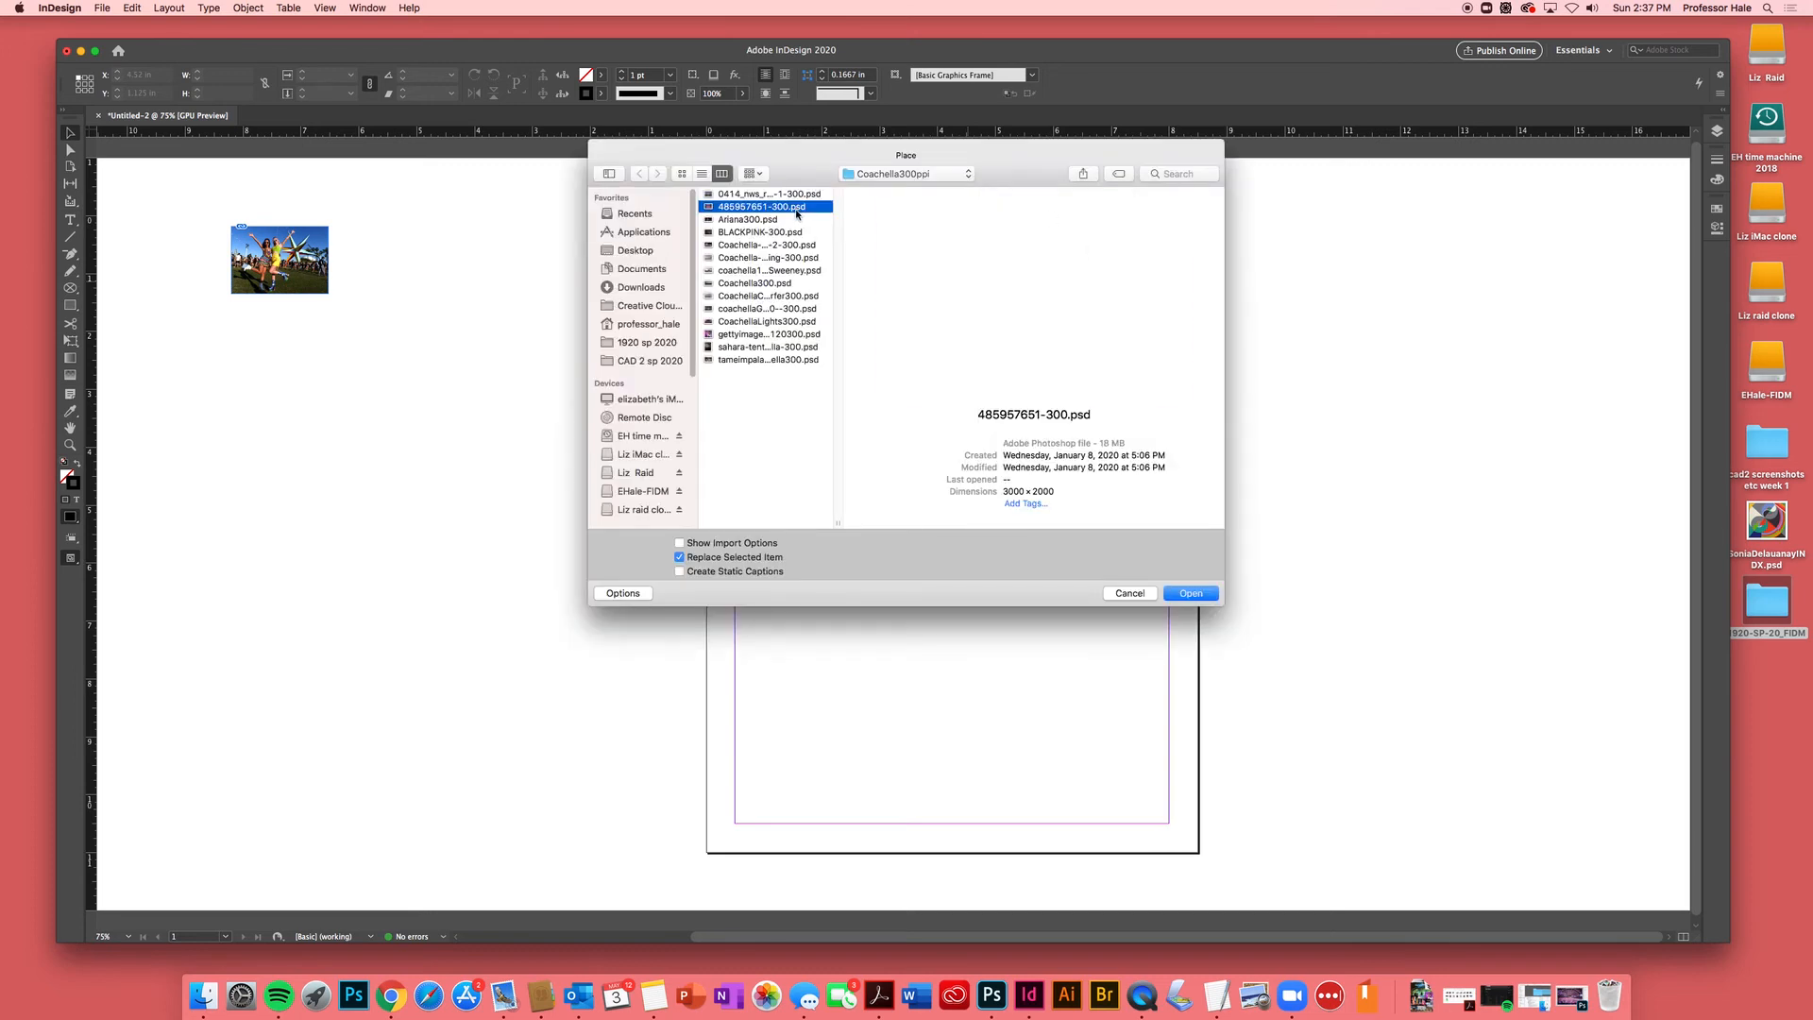
{"action": "left_click", "coordinate": [1191, 595]}
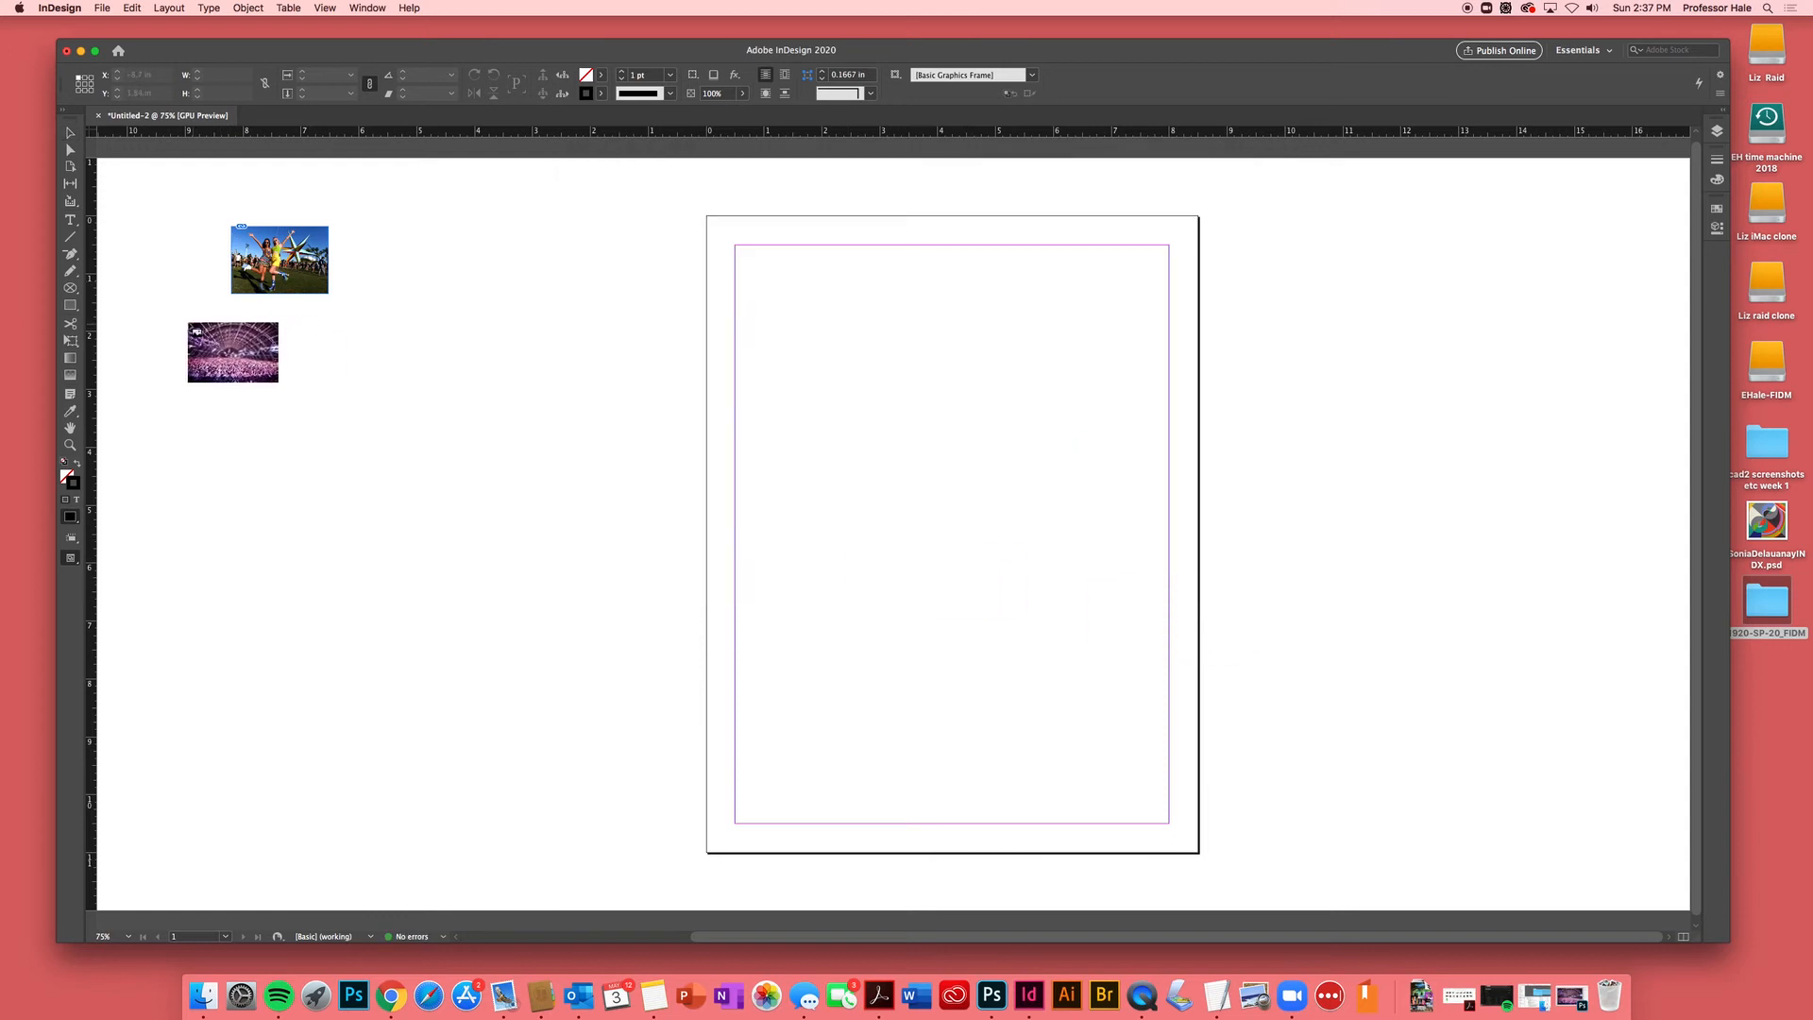
{"action": "left_click", "coordinate": [179, 327]}
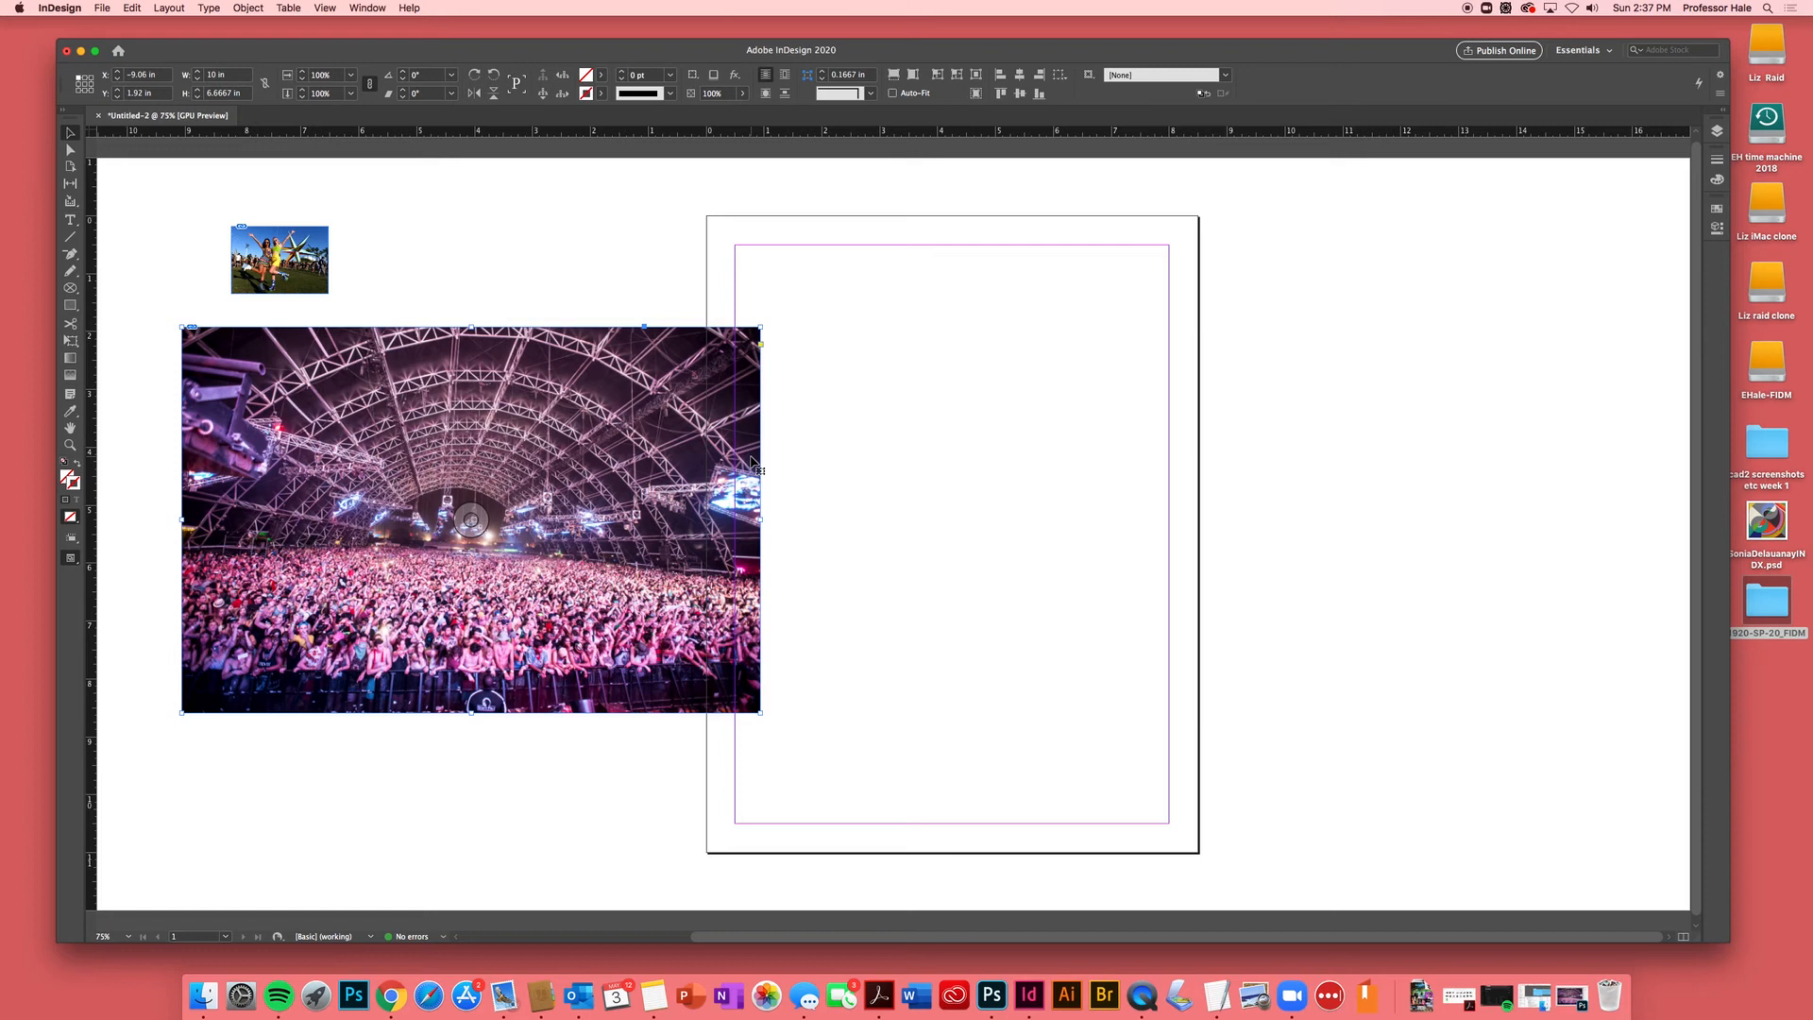
- Place Ariana300.psd at full size on the page, at about X 3.76 in, Y 4.64 in
{"action": "key", "text": "super+d"}
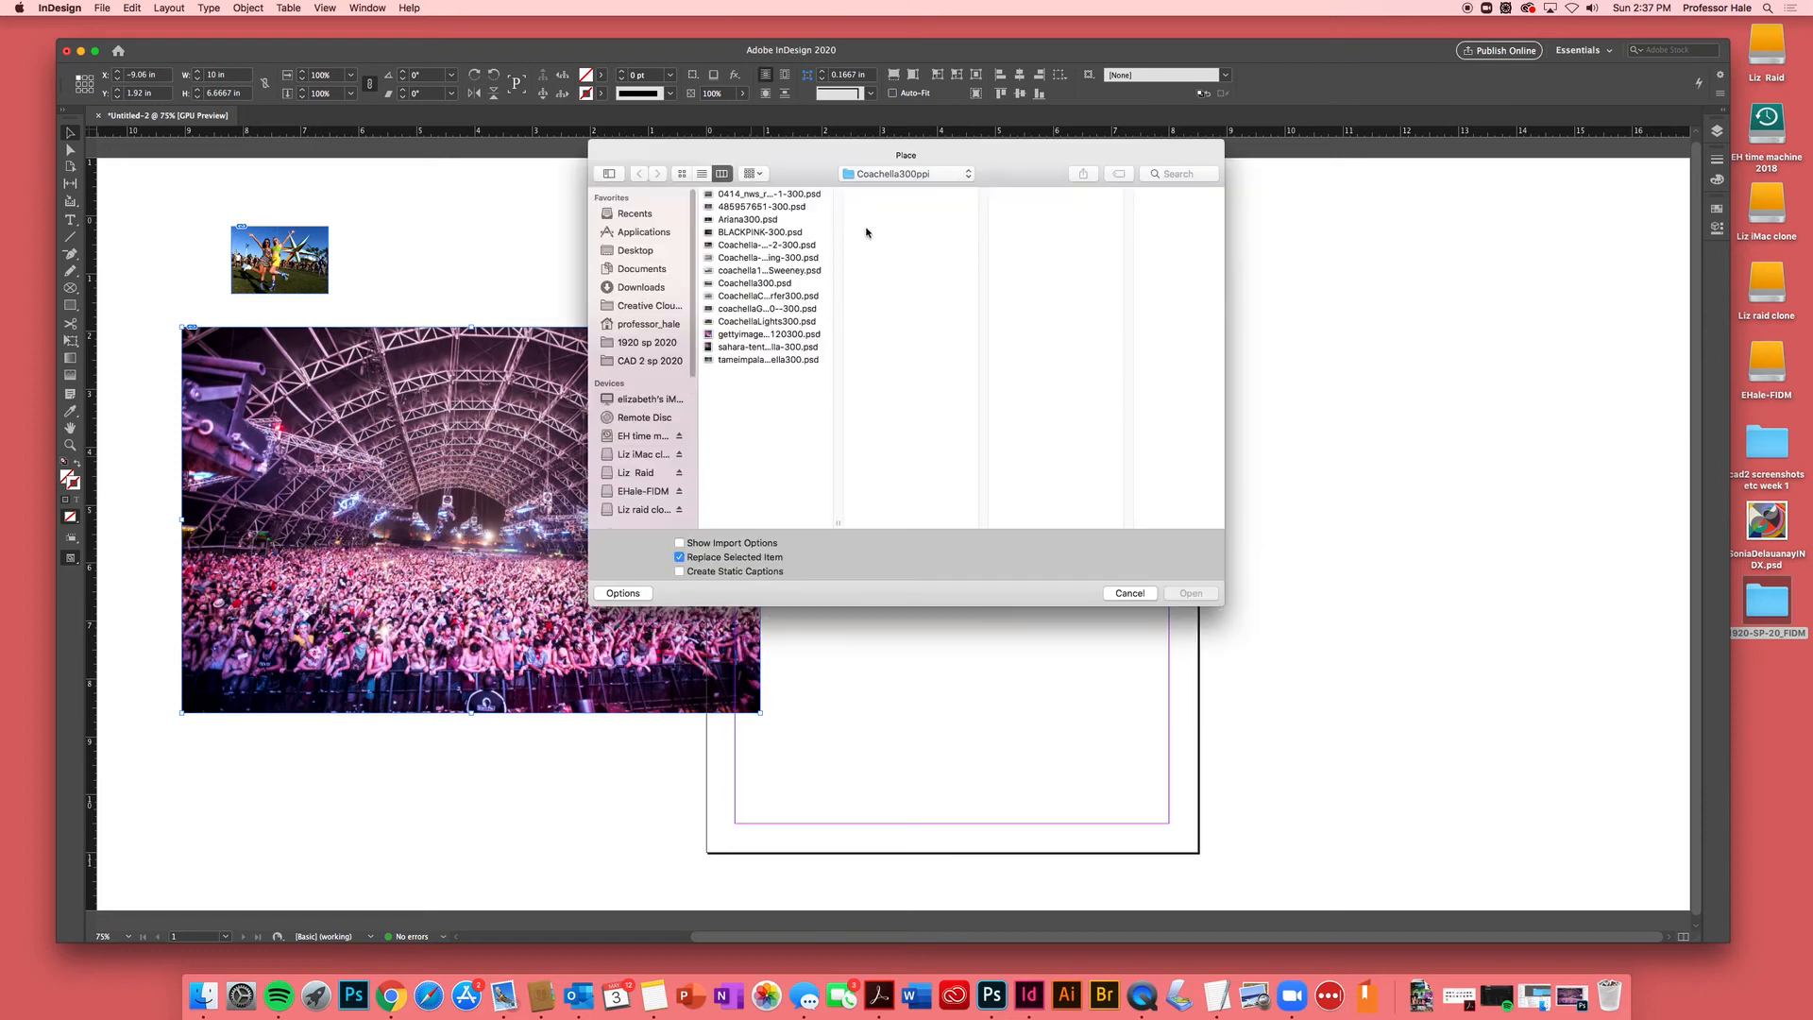
{"action": "left_click", "coordinate": [770, 220]}
{"action": "left_click", "coordinate": [1186, 595]}
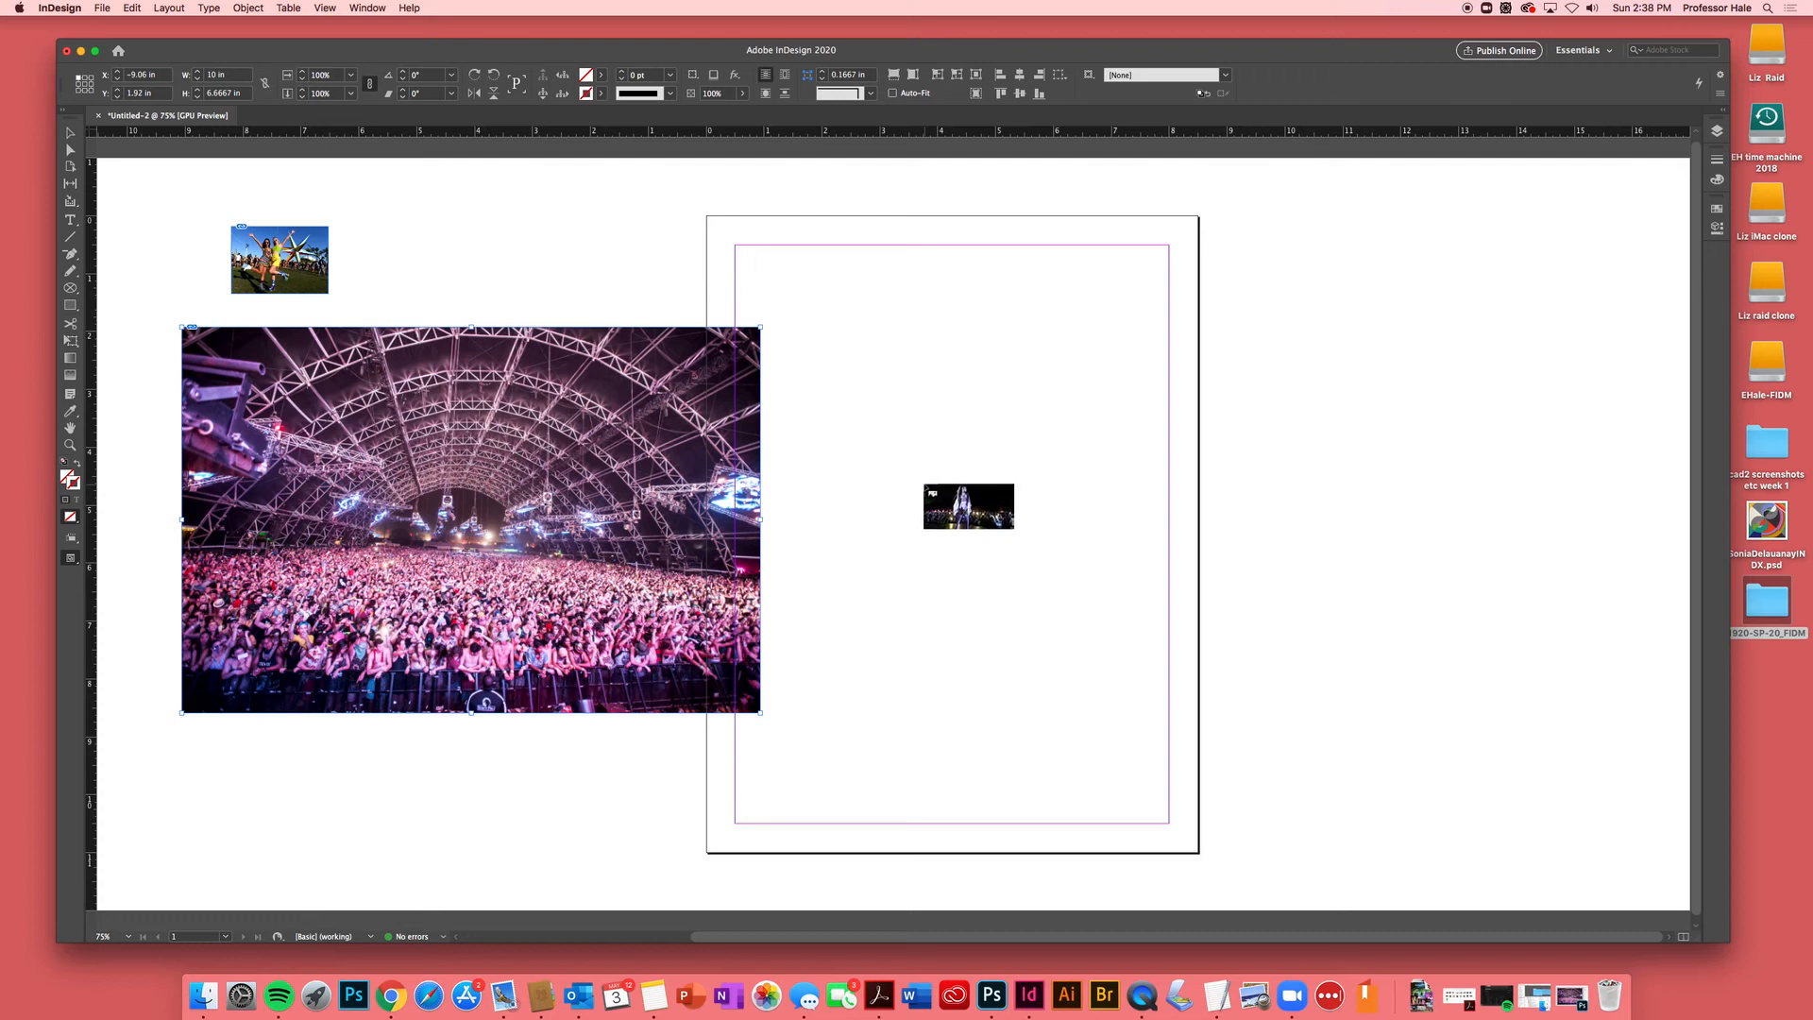
{"action": "left_click", "coordinate": [924, 483]}
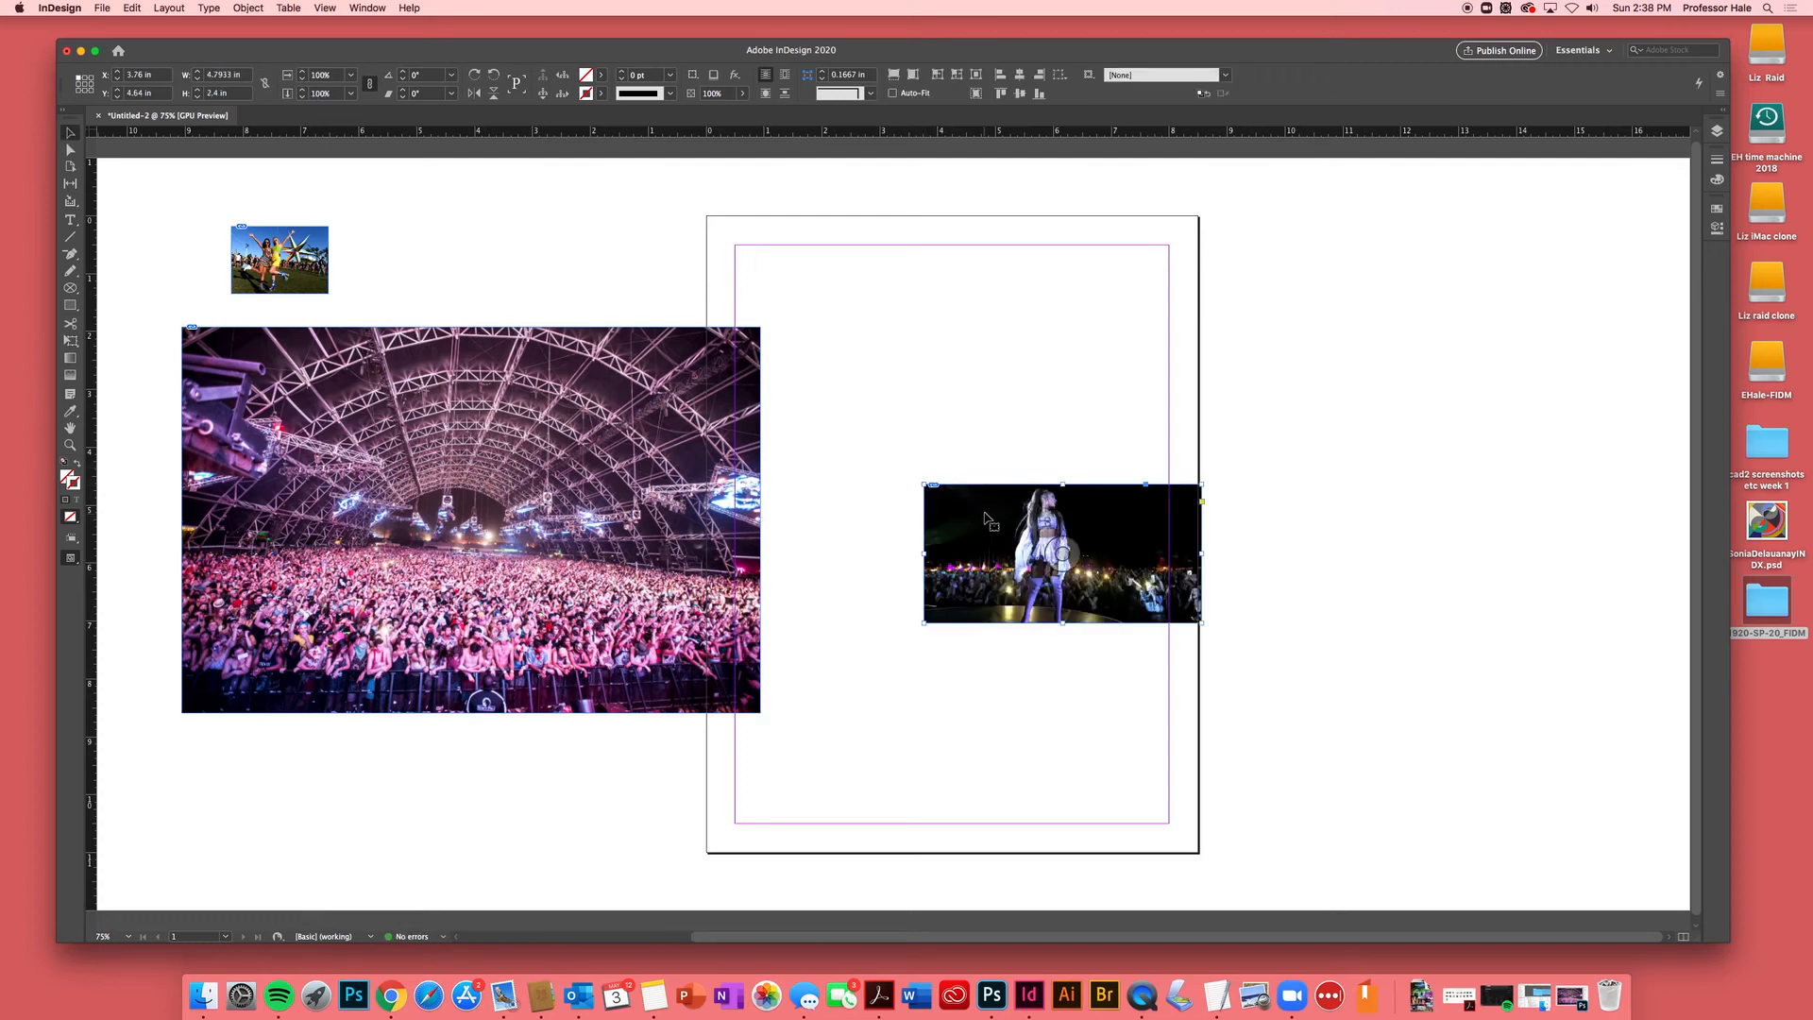
- Move the Ariana image to the pasteboard at the page's upper right and the crowd photo to the lower left, both clear of the page
{"action": "left_click_drag", "start_coordinate": [986, 520], "coordinate": [1287, 207]}
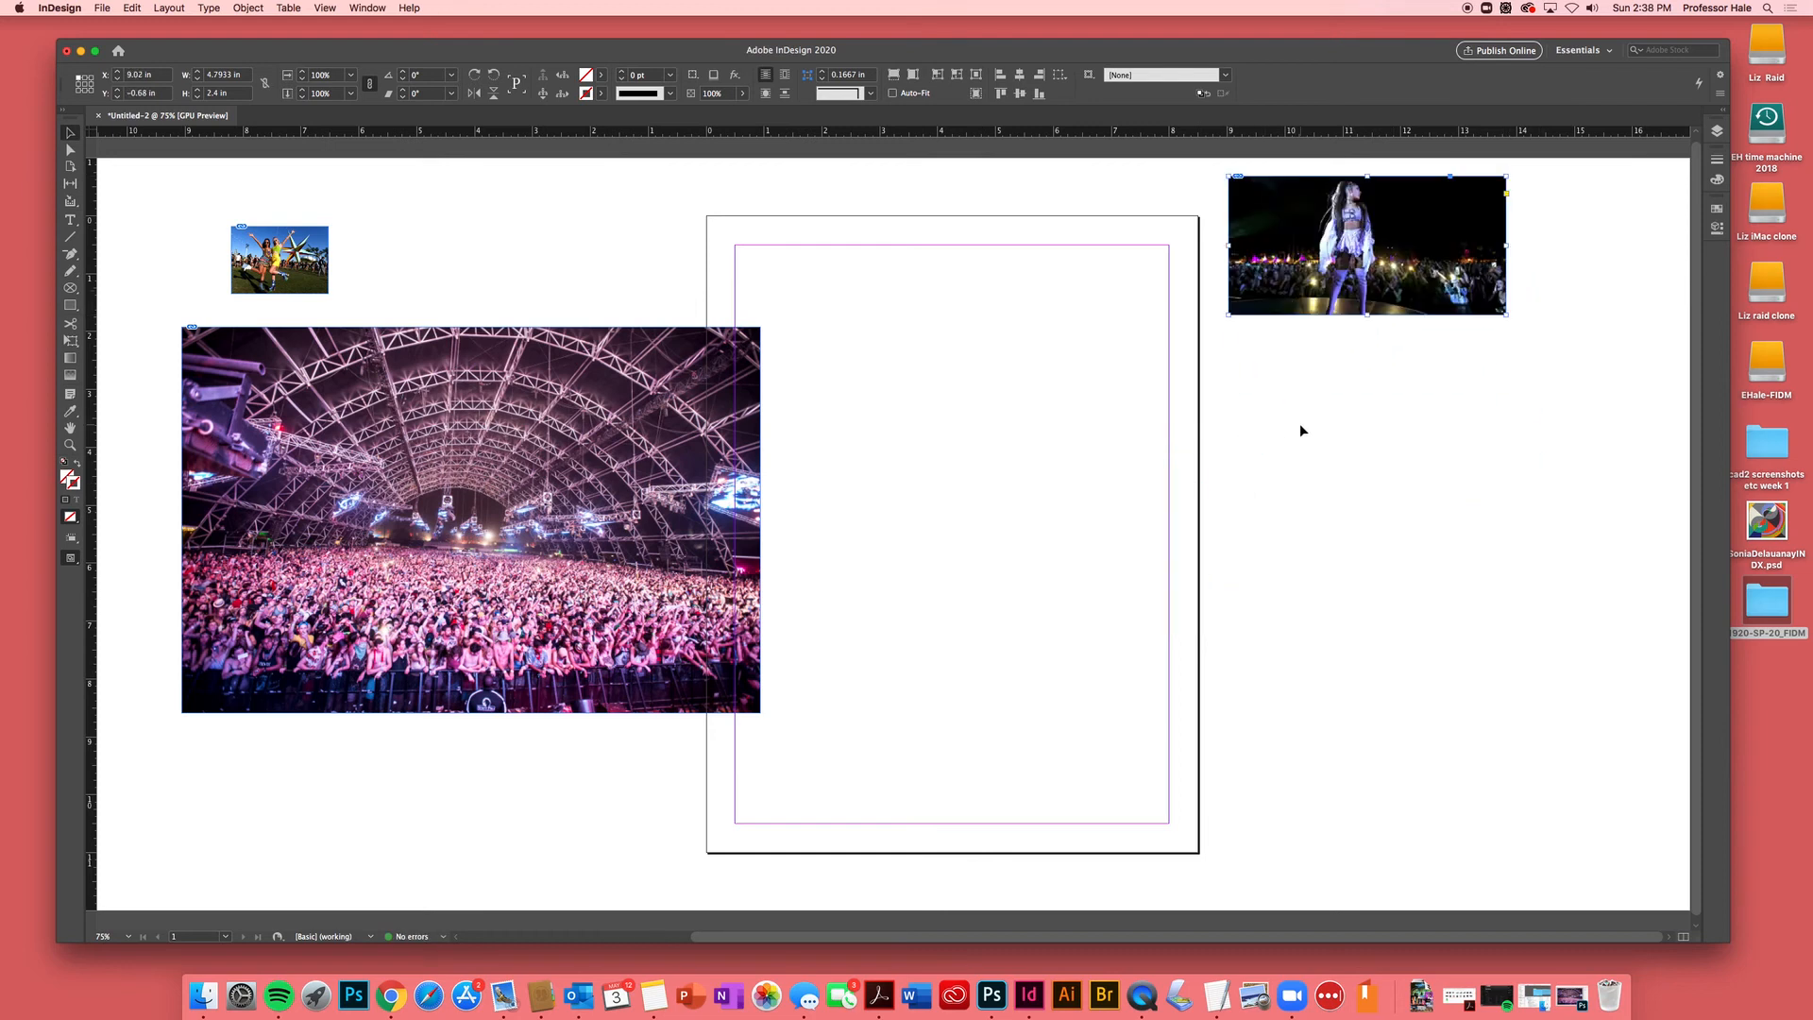
{"action": "left_click_drag", "start_coordinate": [706, 339], "coordinate": [623, 473]}
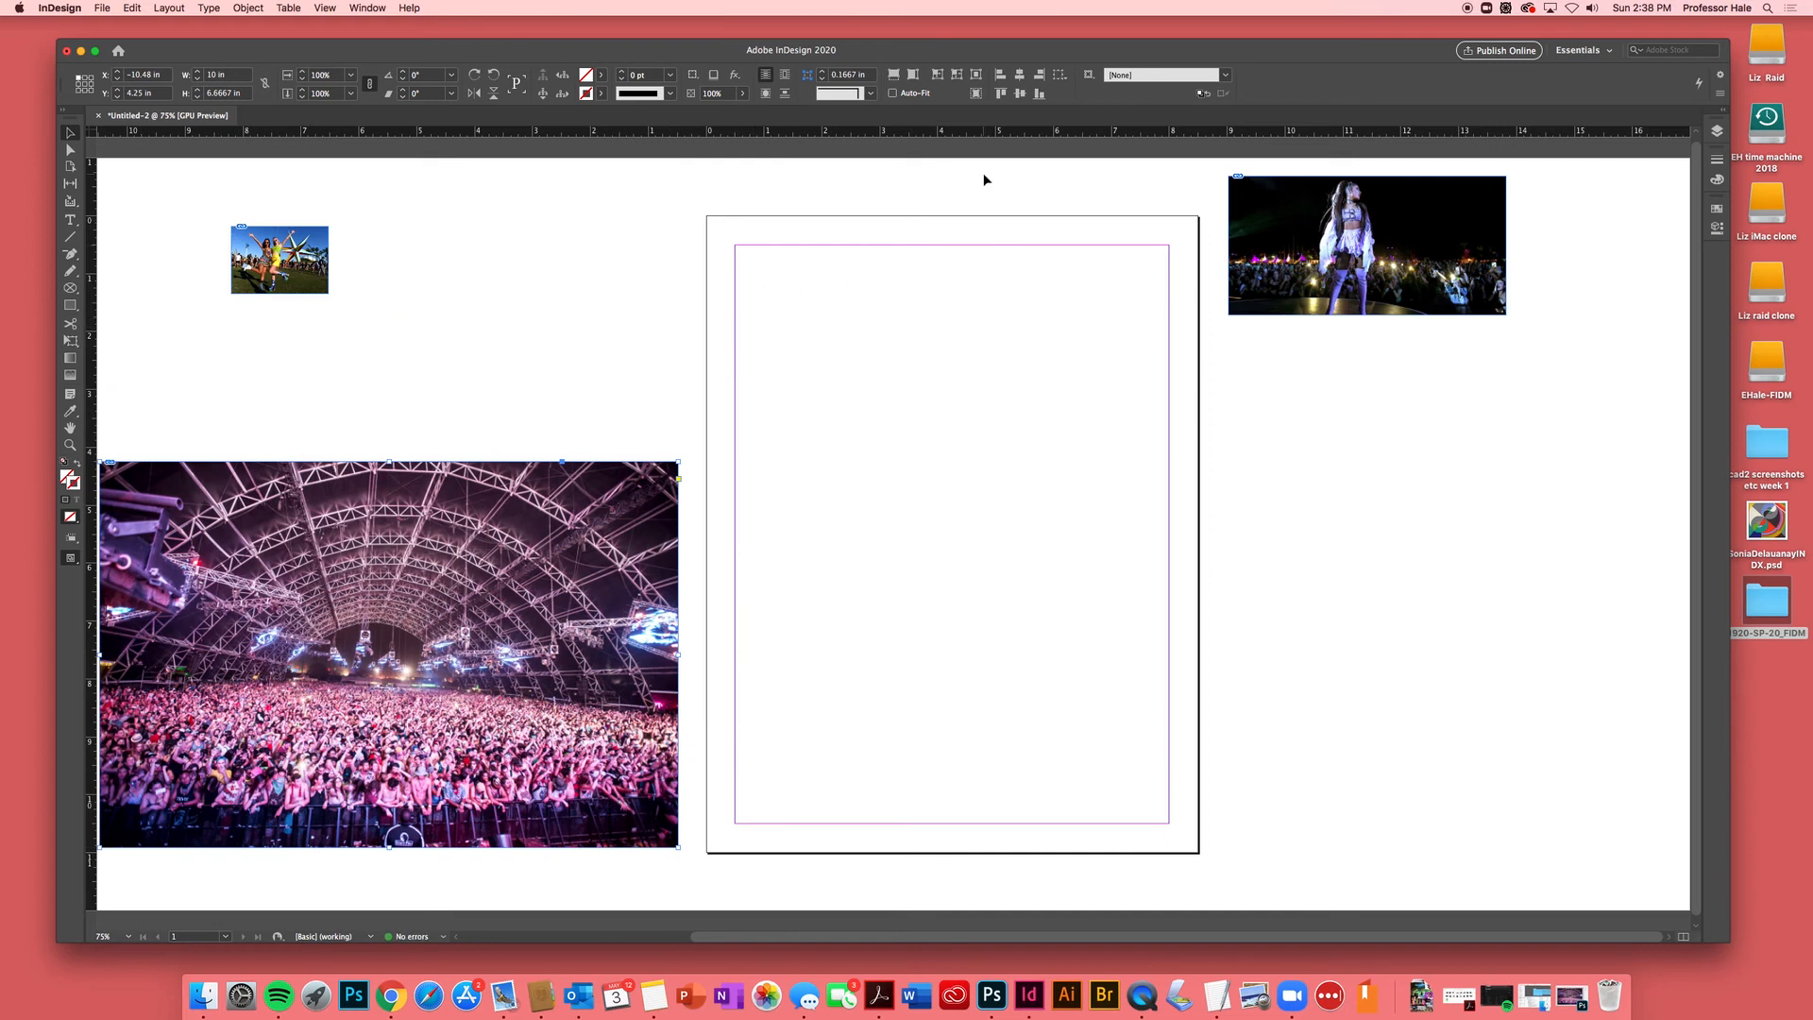
- Import BLACKPINK-300.psd and undo its replacement of the selected crowd photo, keeping the image loaded for placing
{"action": "key", "text": "super+d"}
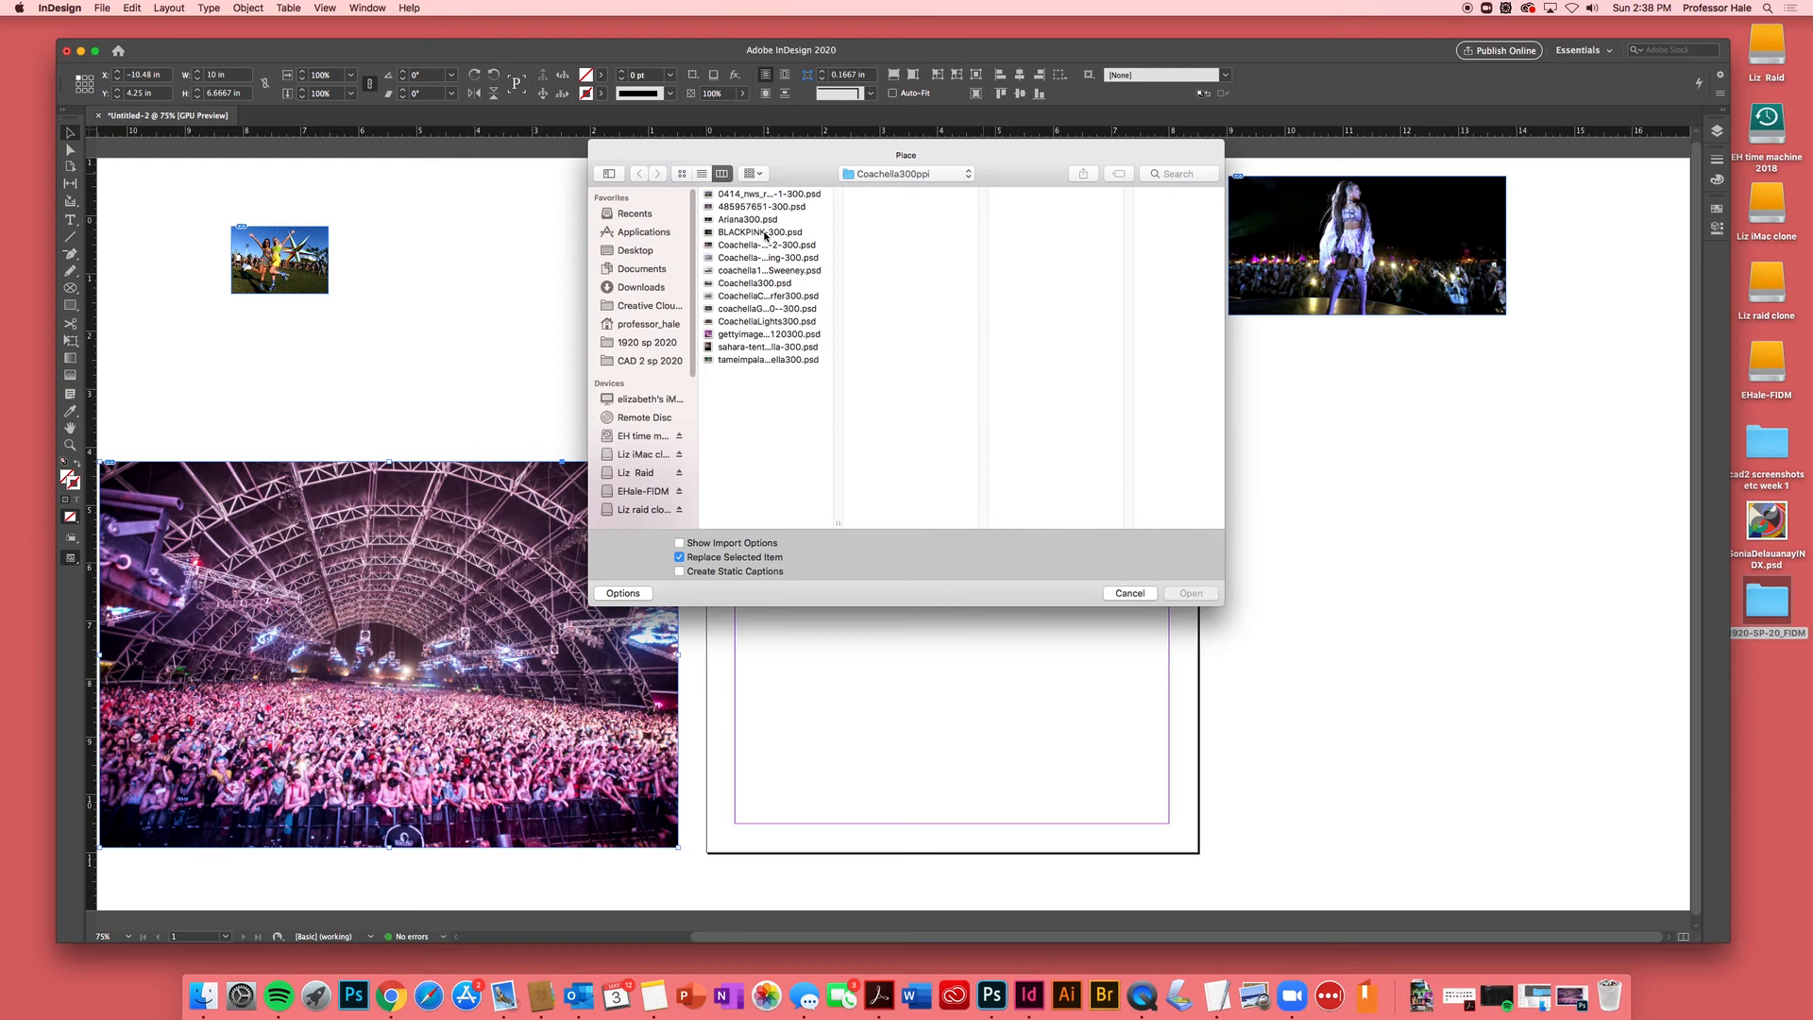
{"action": "left_click", "coordinate": [765, 237]}
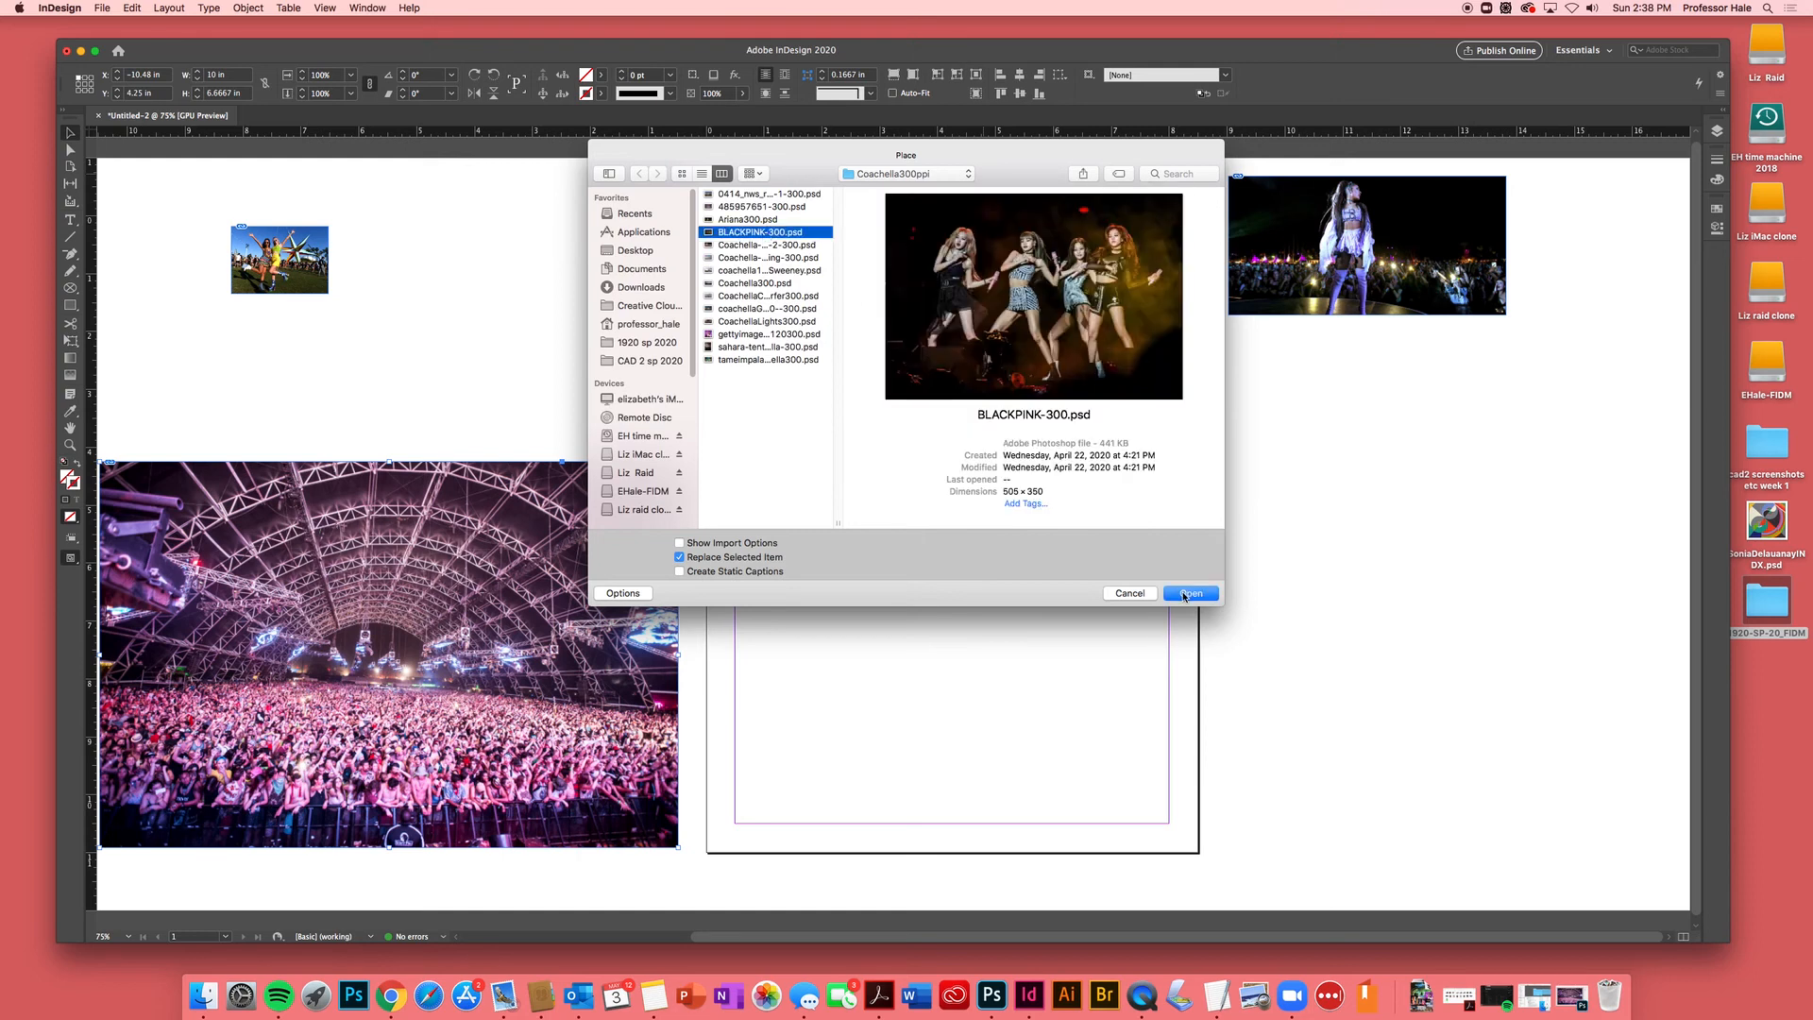
{"action": "left_click", "coordinate": [1189, 593]}
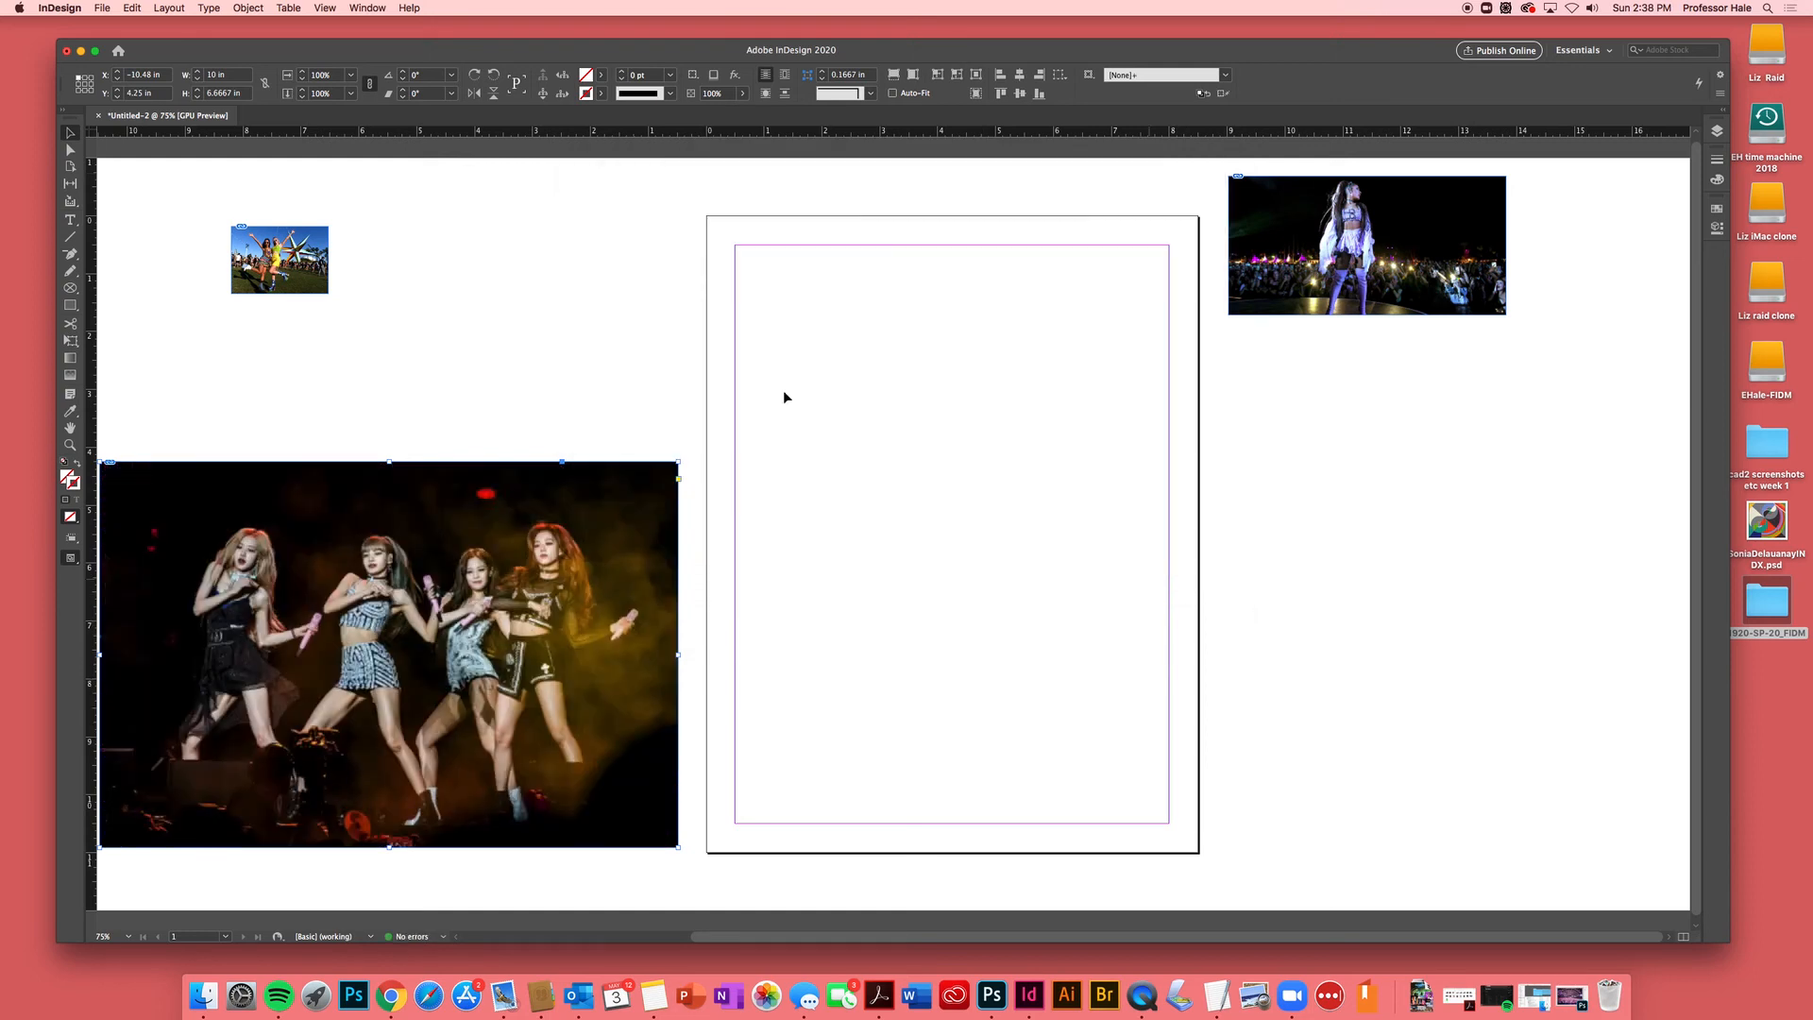
{"action": "key", "text": "super+z"}
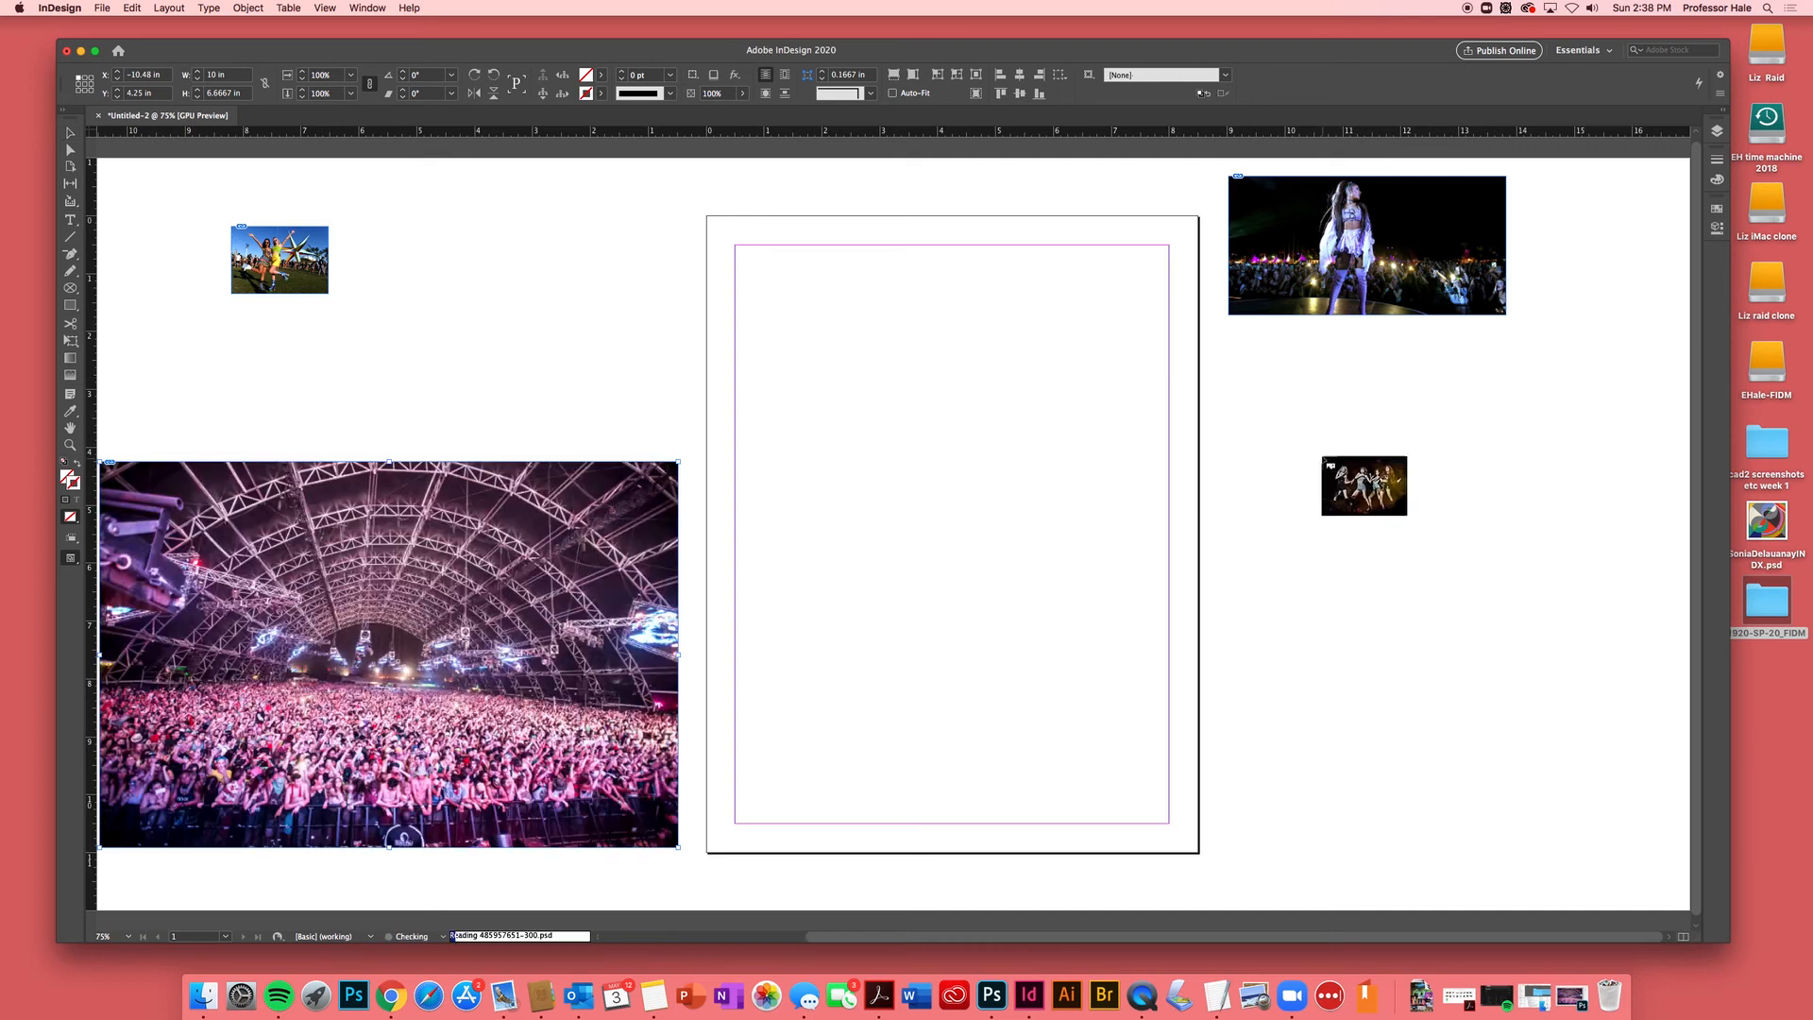
- Place the loaded BLACKPINK image at full size on the pasteboard and move it to the left of the small festival-goer photo
{"action": "left_click", "coordinate": [527, 237]}
{"action": "left_click_drag", "start_coordinate": [549, 272], "coordinate": [1289, 449]}
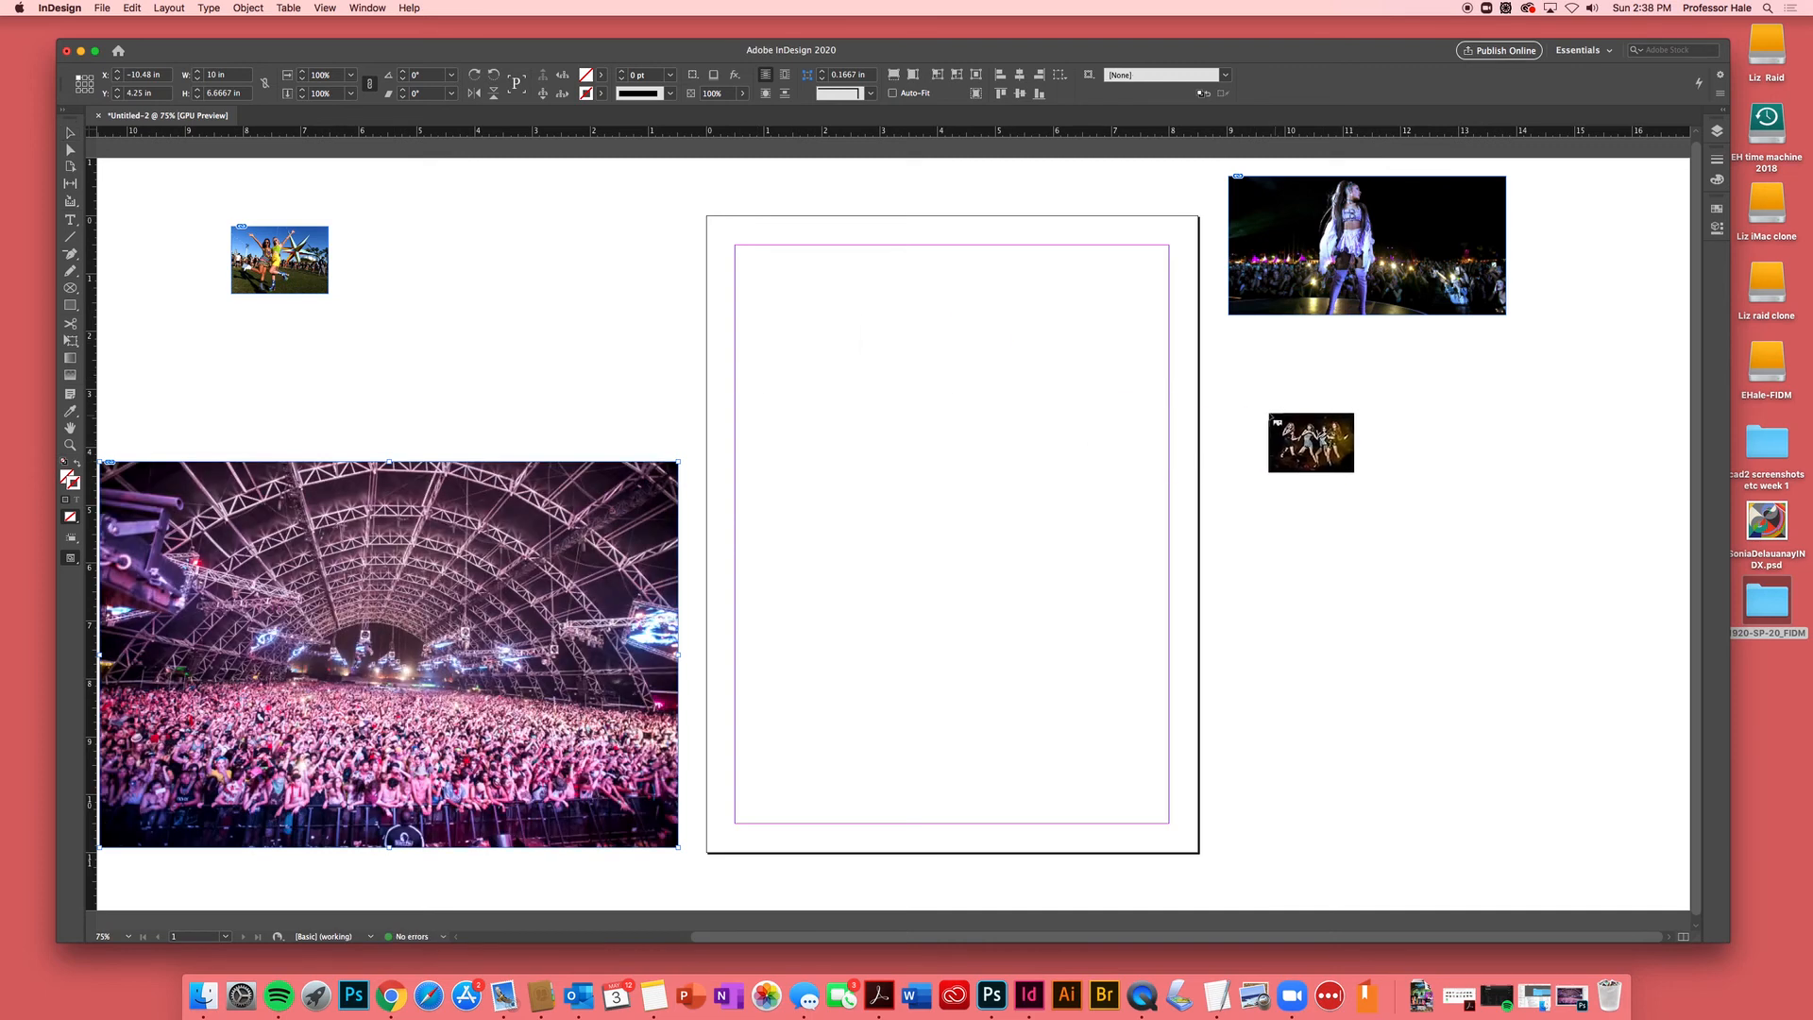
{"action": "left_click", "coordinate": [1265, 410]}
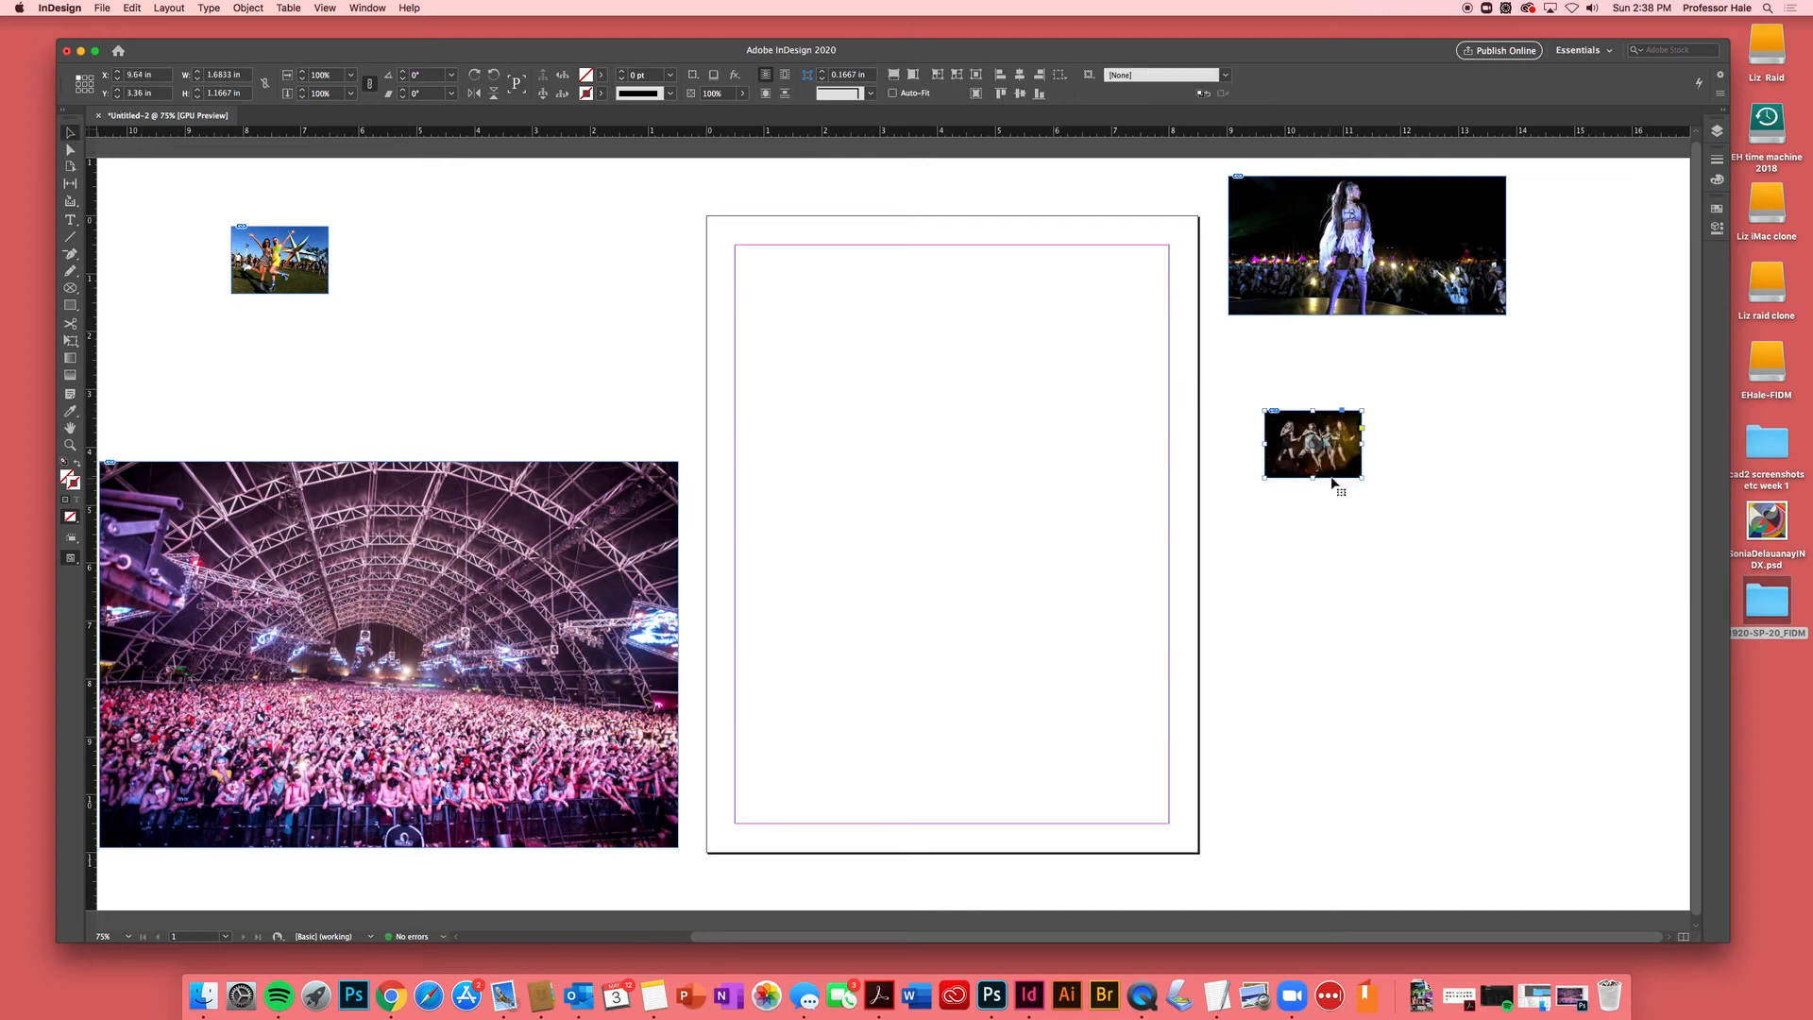
{"action": "left_click_drag", "start_coordinate": [1345, 478], "coordinate": [195, 282]}
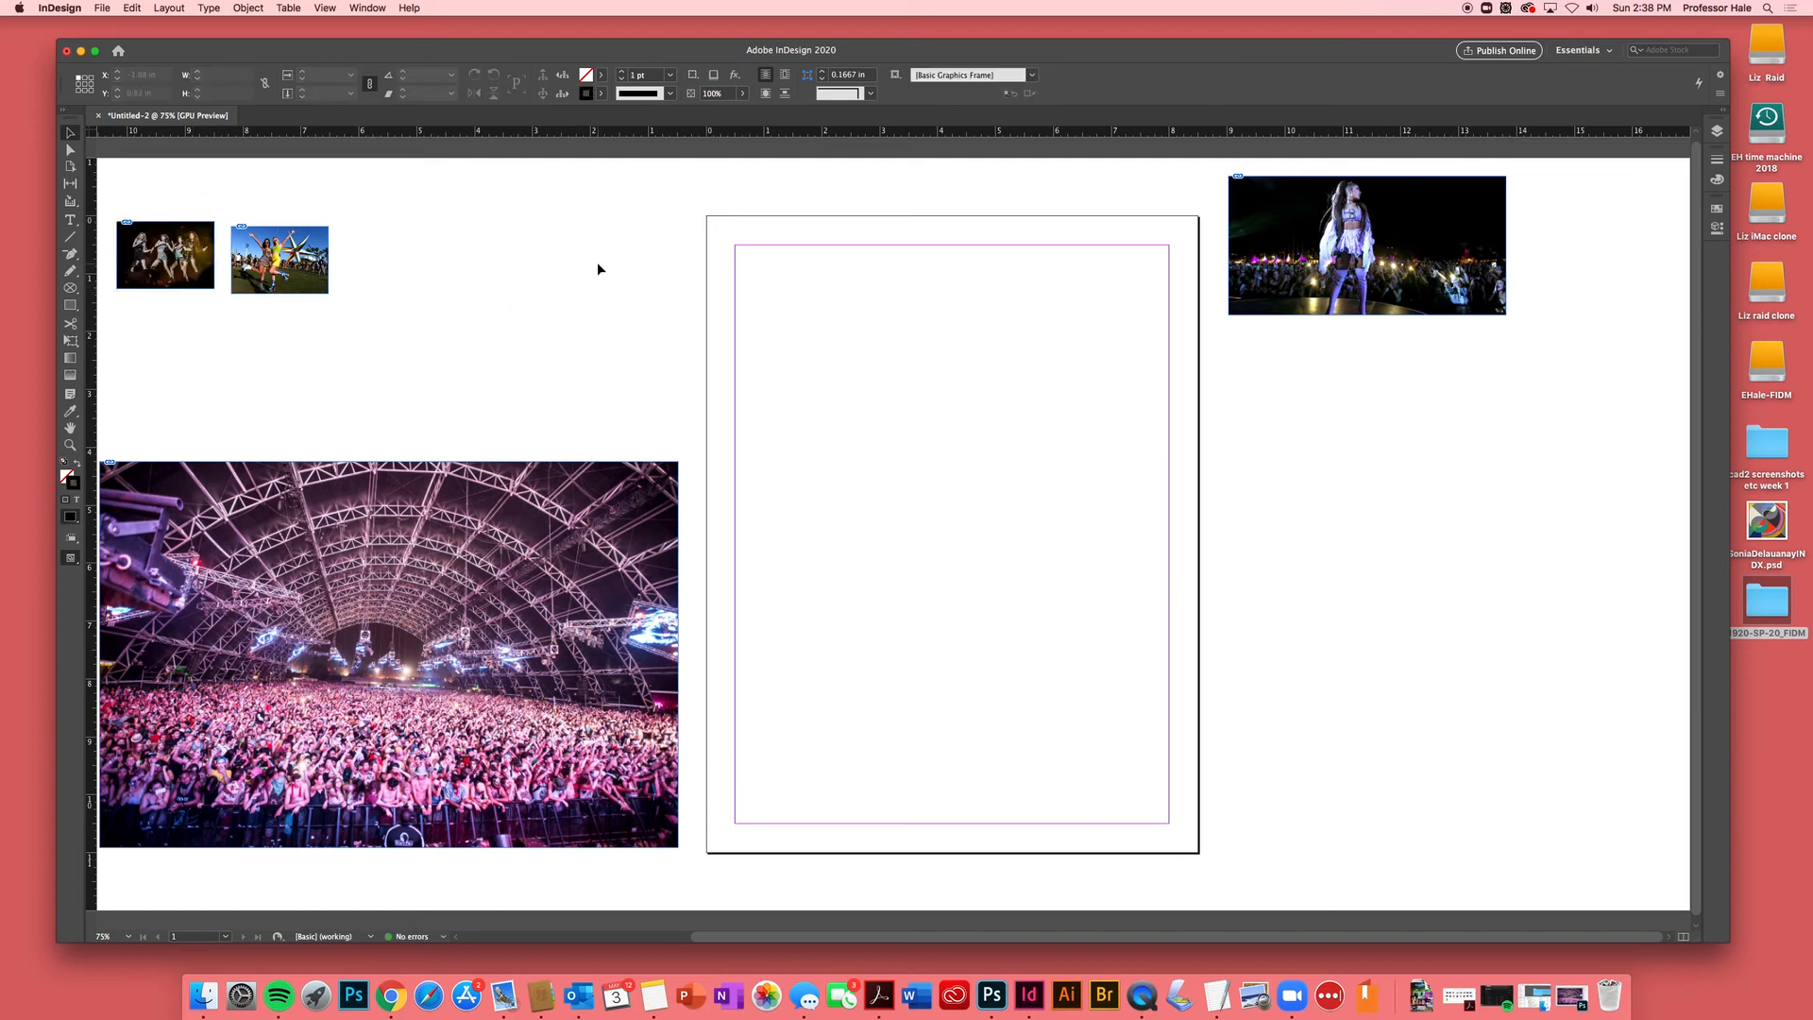
- Place Coachella-2019-review-2-300.psd at full size, move it below the Ariana image at X 9 in, Y 2 in, and deselect it
{"action": "key", "text": "super+d"}
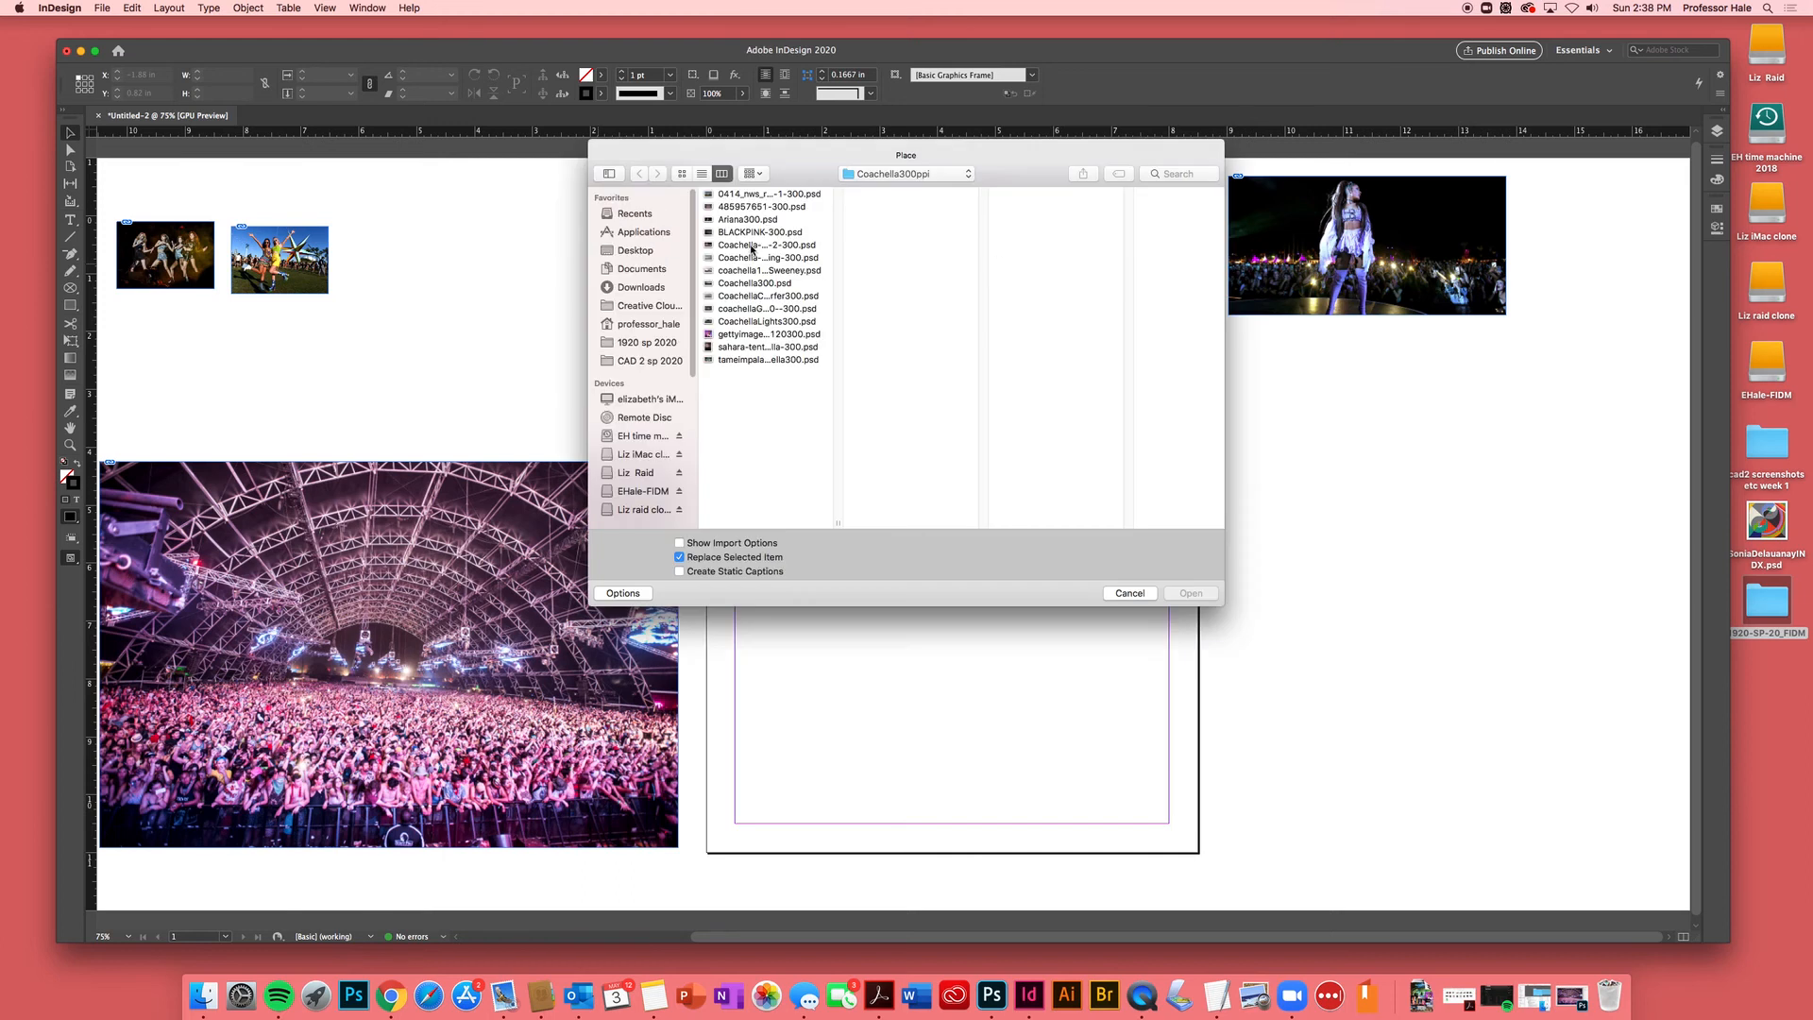
{"action": "left_click", "coordinate": [752, 249]}
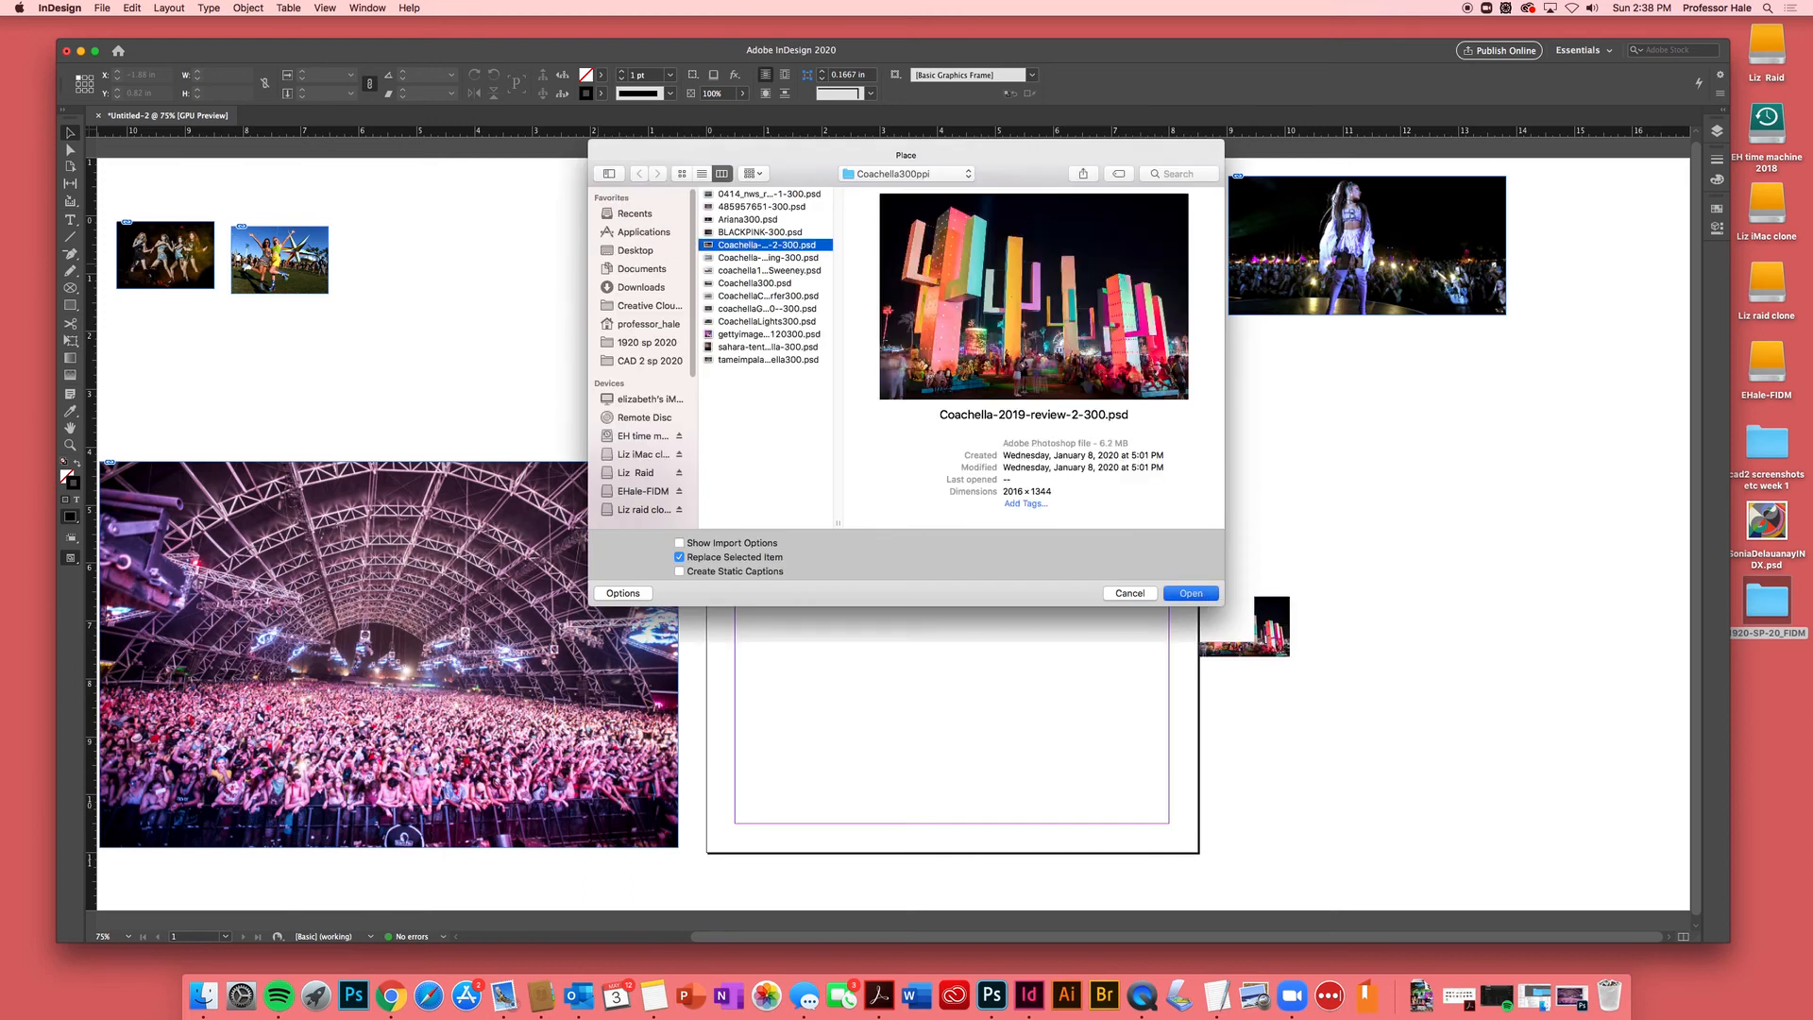
{"action": "left_click", "coordinate": [1192, 594]}
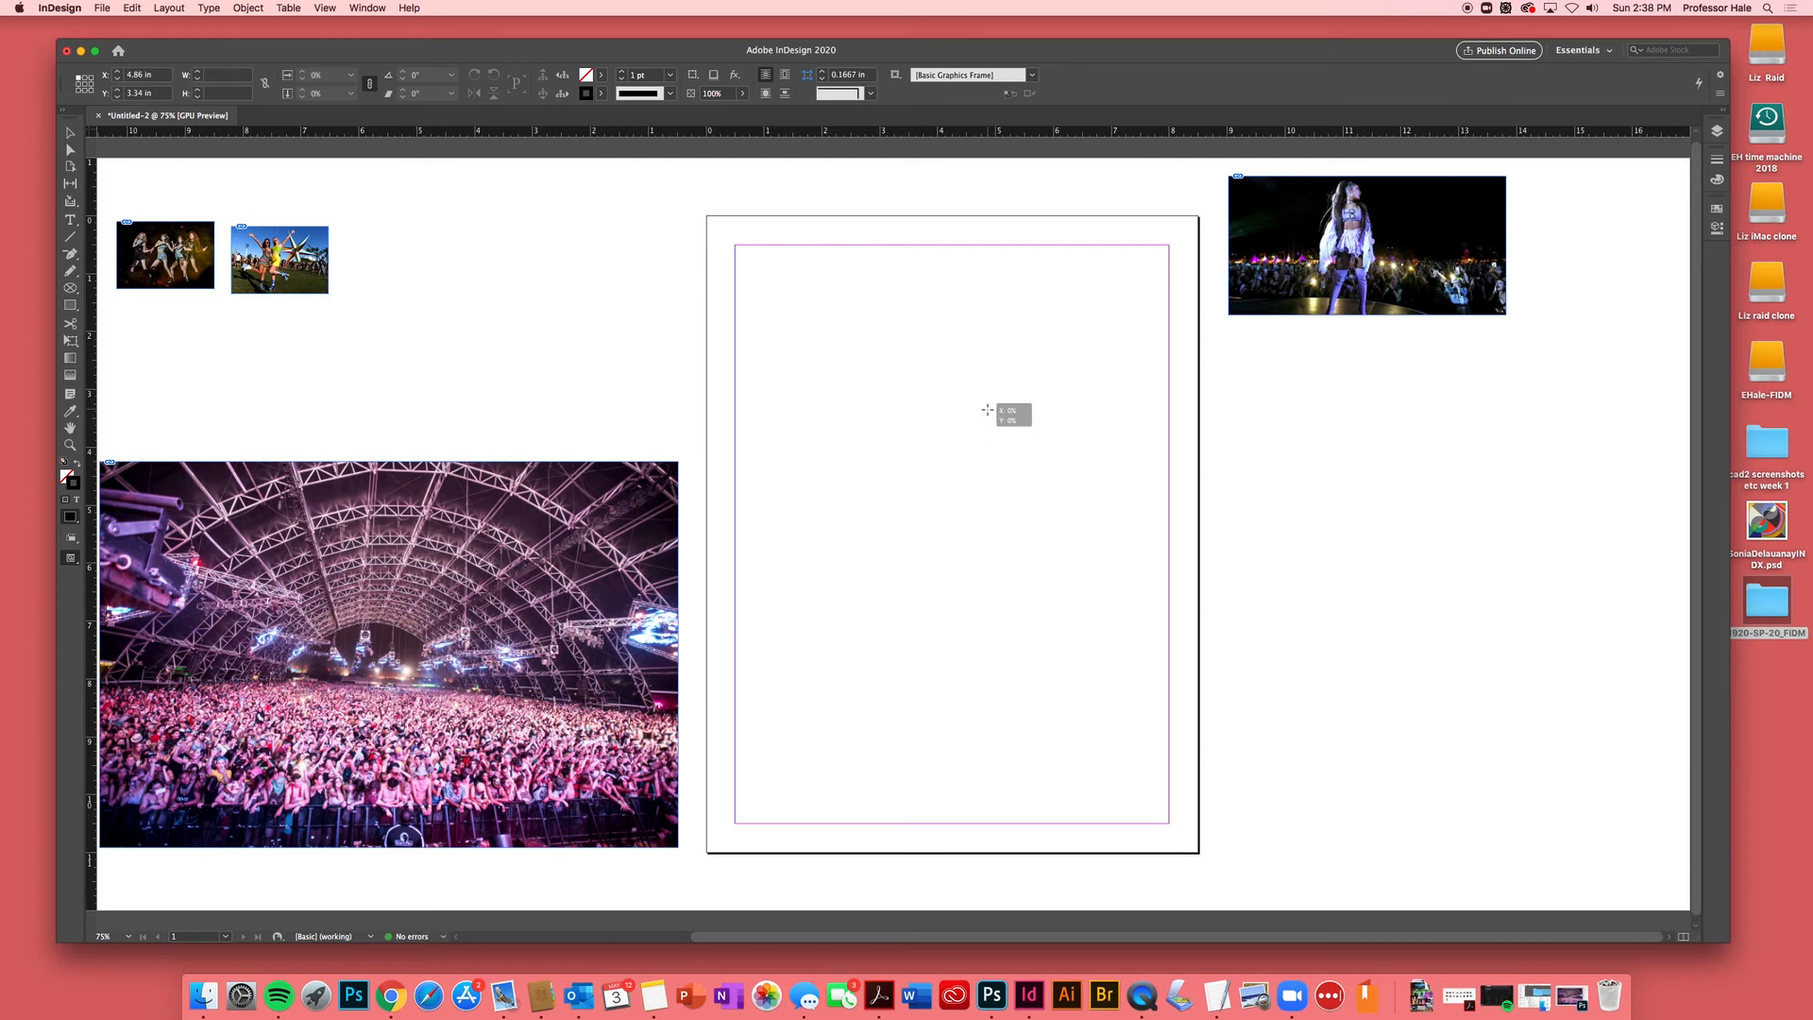
{"action": "left_click_drag", "start_coordinate": [987, 409], "coordinate": [990, 413]}
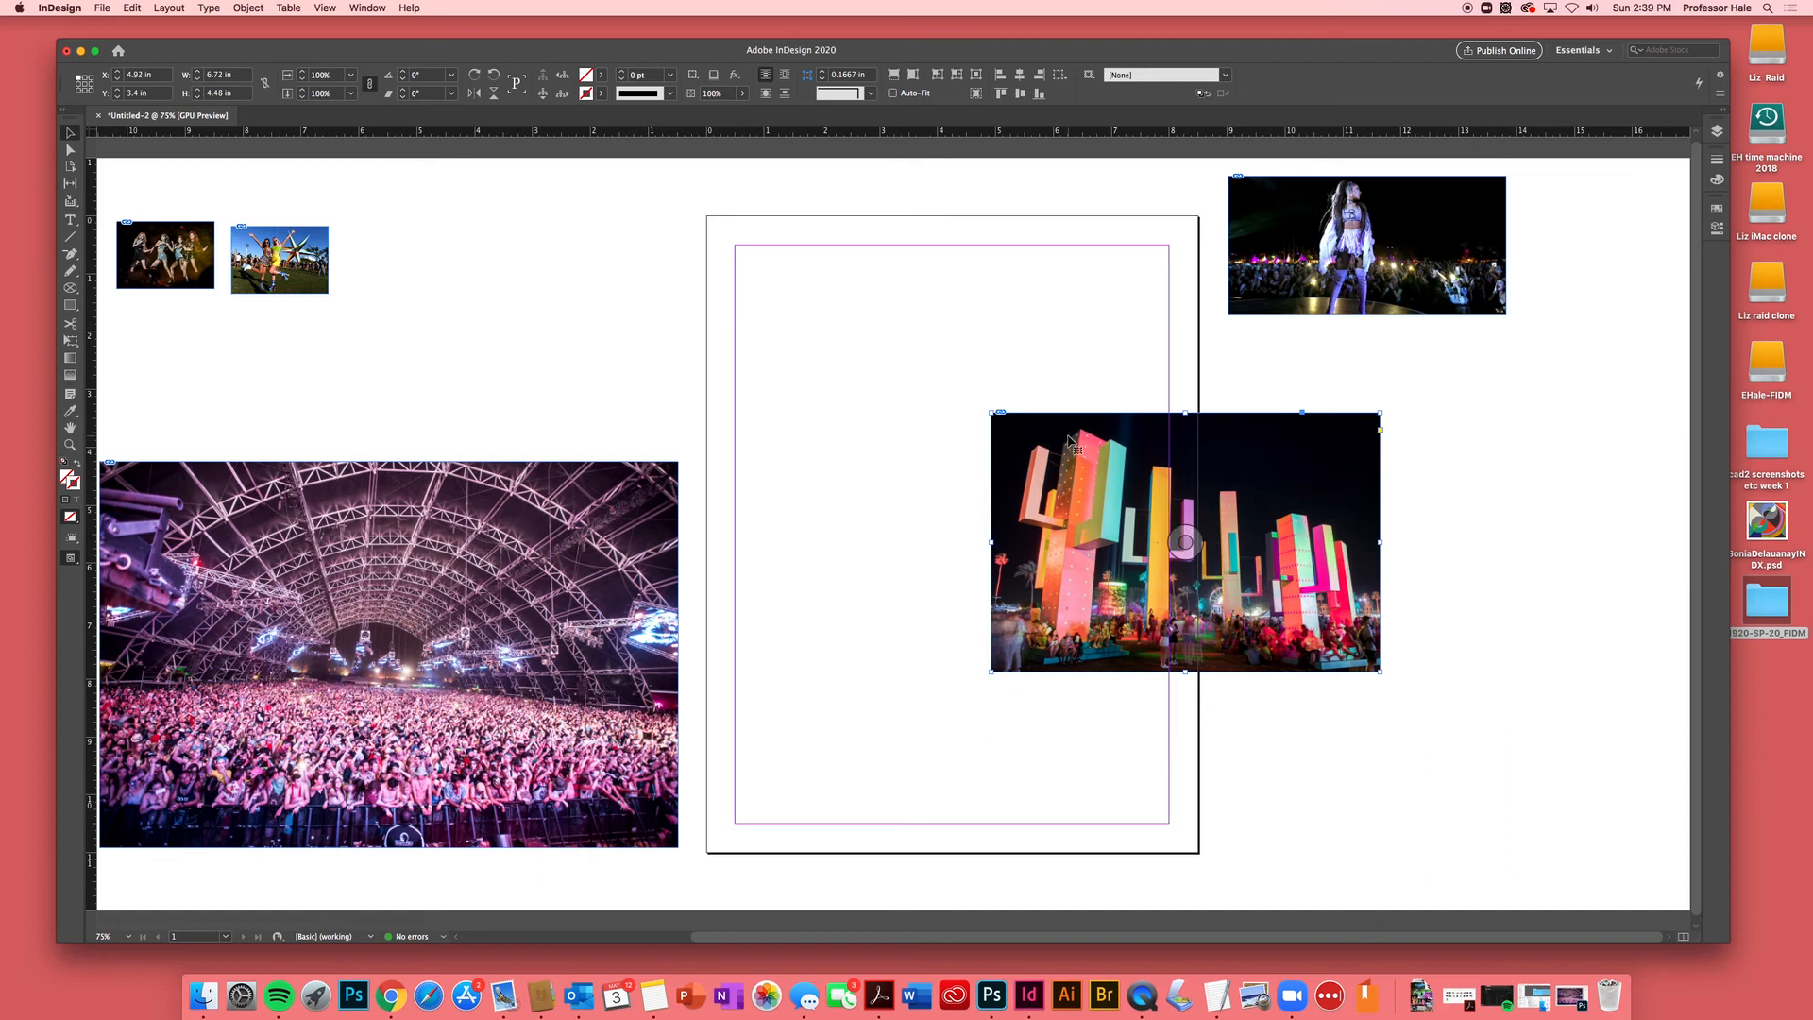
{"action": "left_click_drag", "start_coordinate": [1068, 442], "coordinate": [1306, 358]}
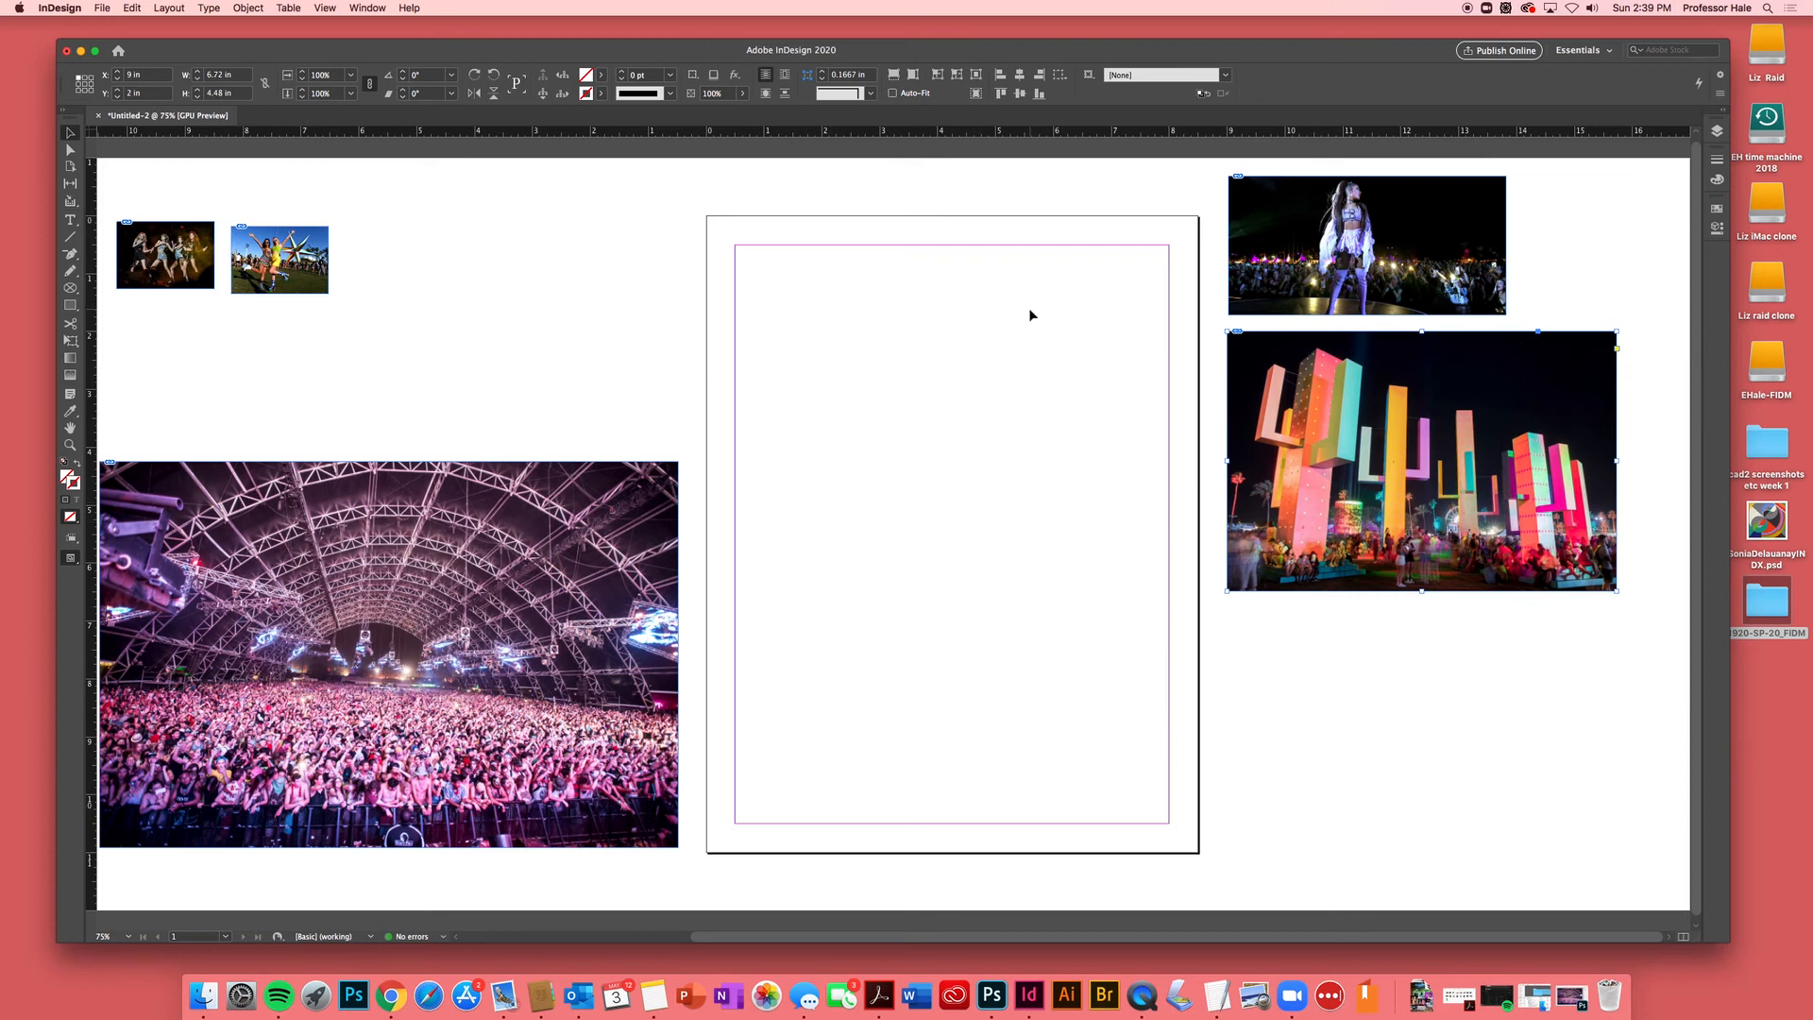
{"action": "left_click", "coordinate": [1271, 710]}
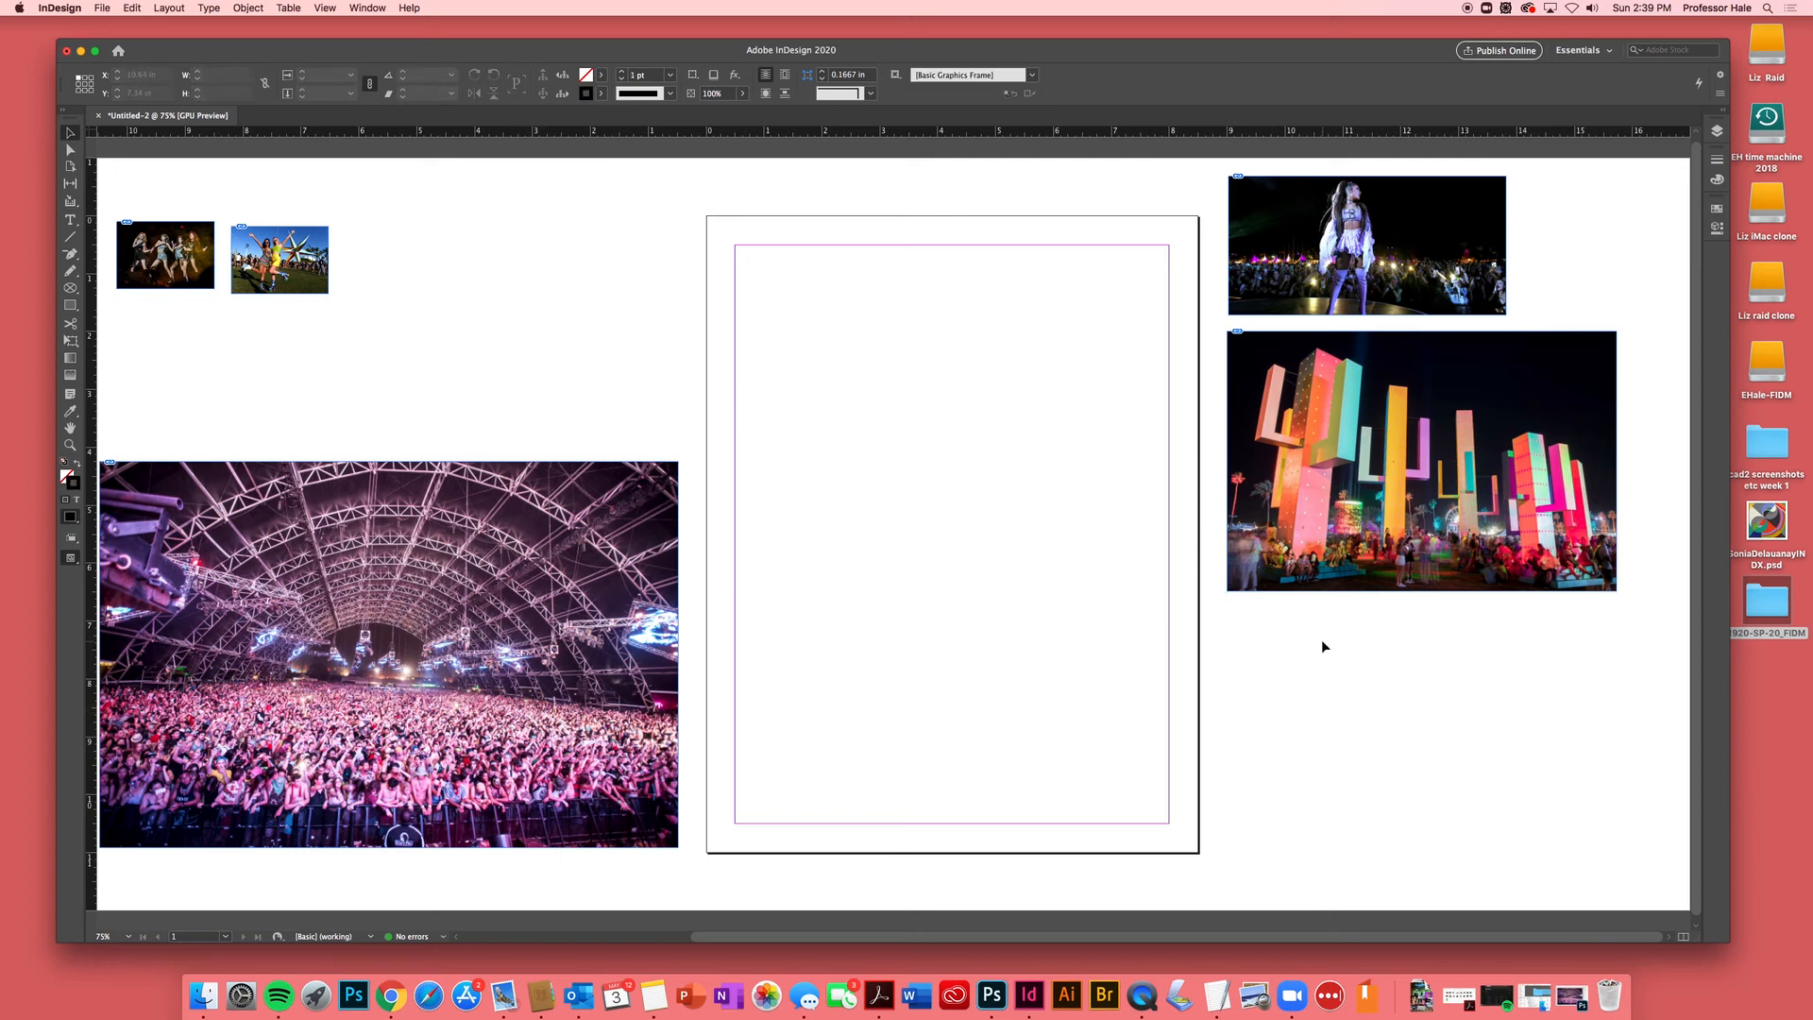
- Place Coachella-2019-YouTube-STreaming-300.psd at full size and move it beside the small festival-goer photo, at about X -6.29 in, Y -0.22 in
{"action": "key", "text": "super+d"}
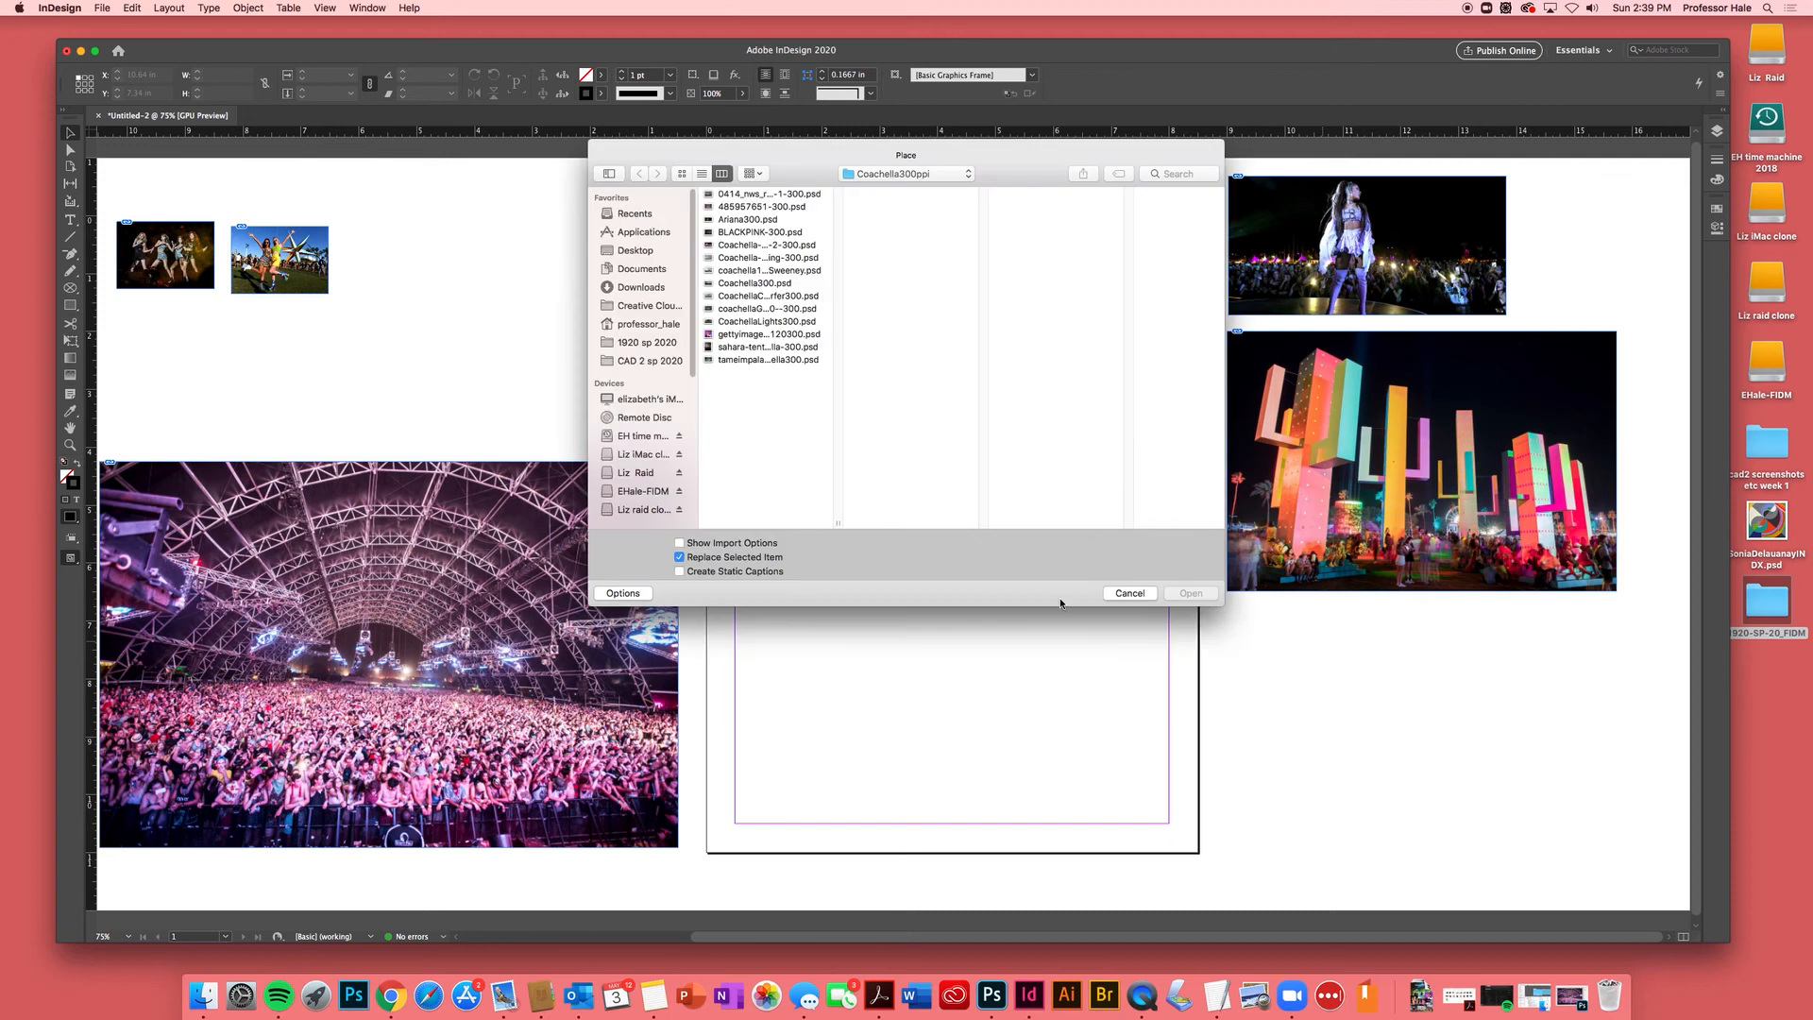
{"action": "left_click", "coordinate": [753, 258]}
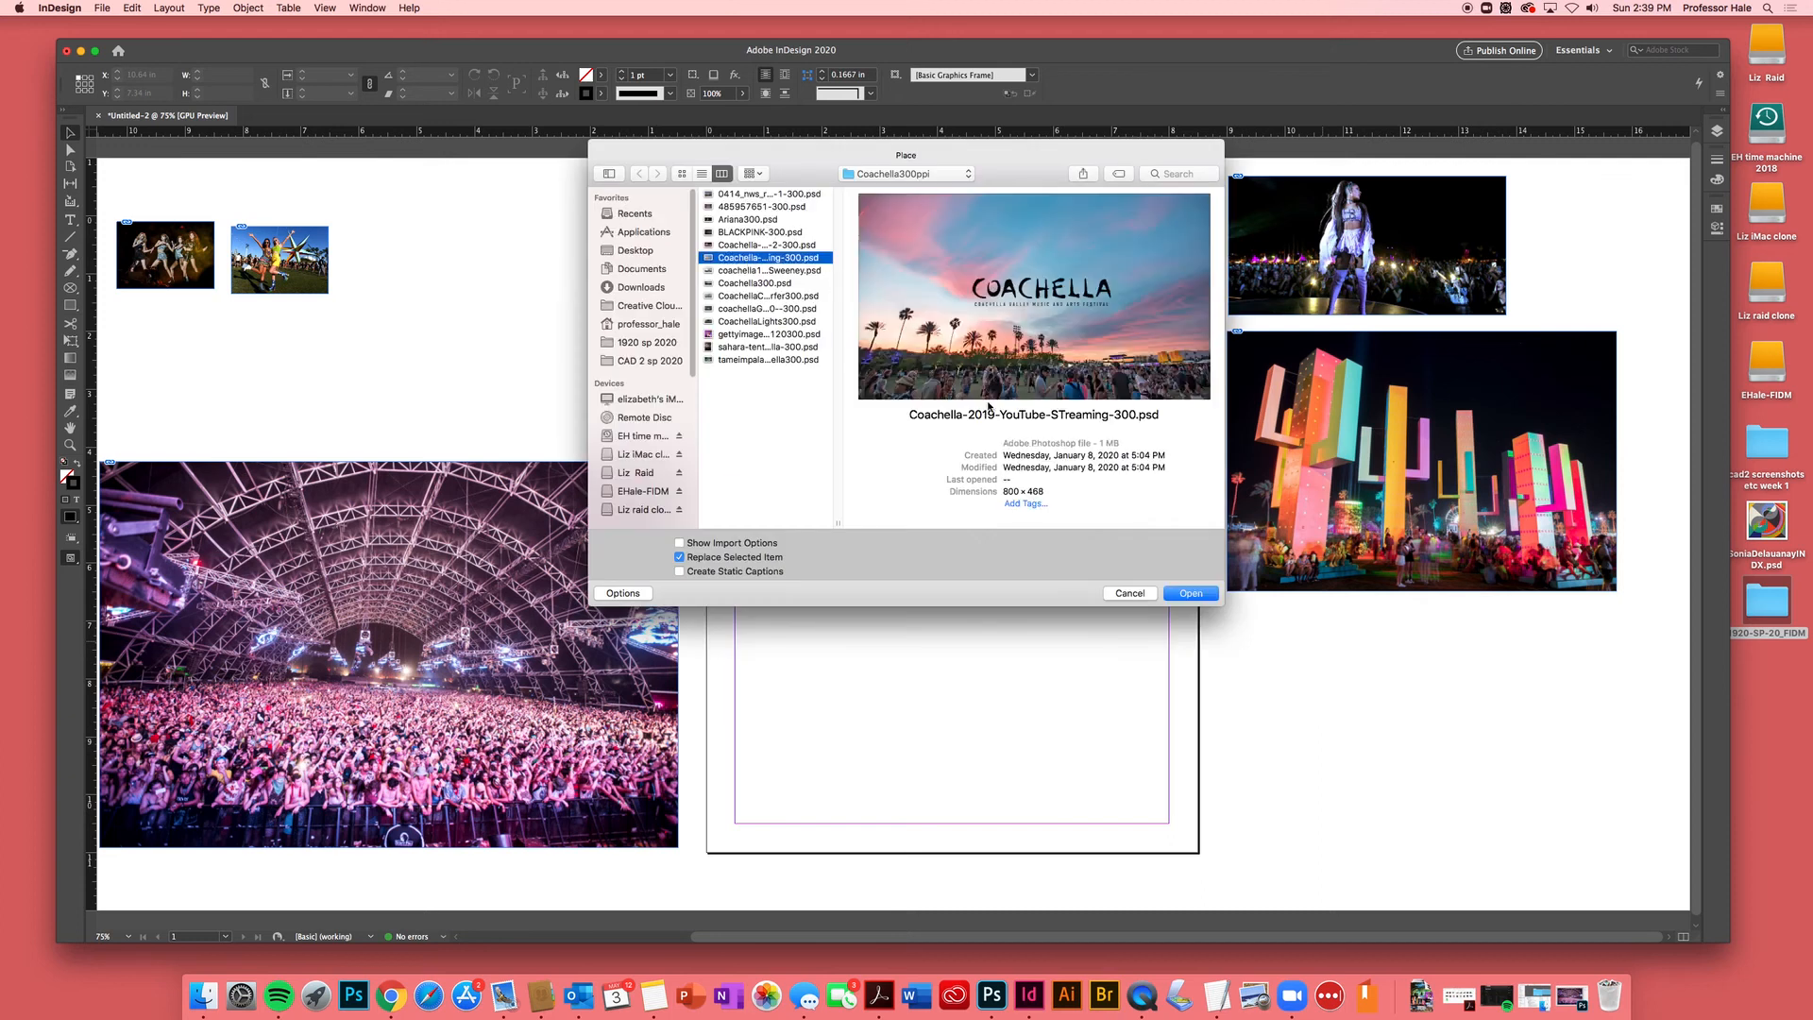
{"action": "left_click", "coordinate": [1191, 595]}
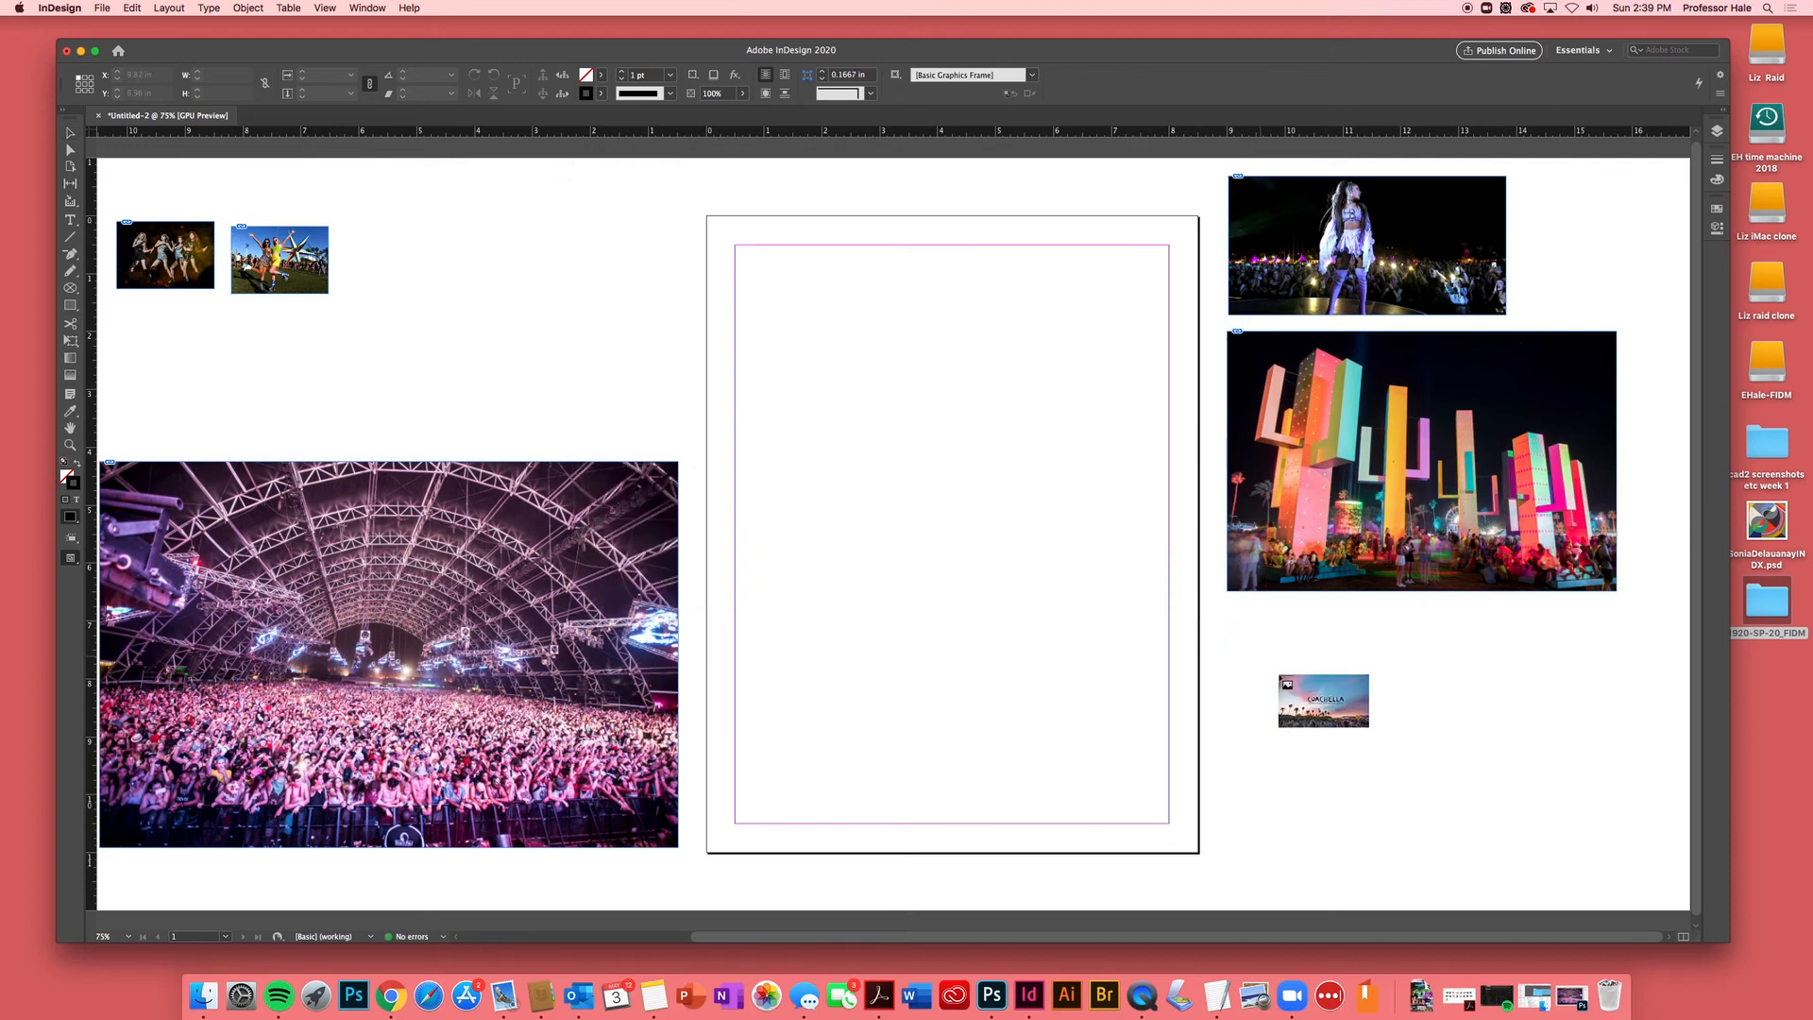
{"action": "left_click", "coordinate": [1247, 658]}
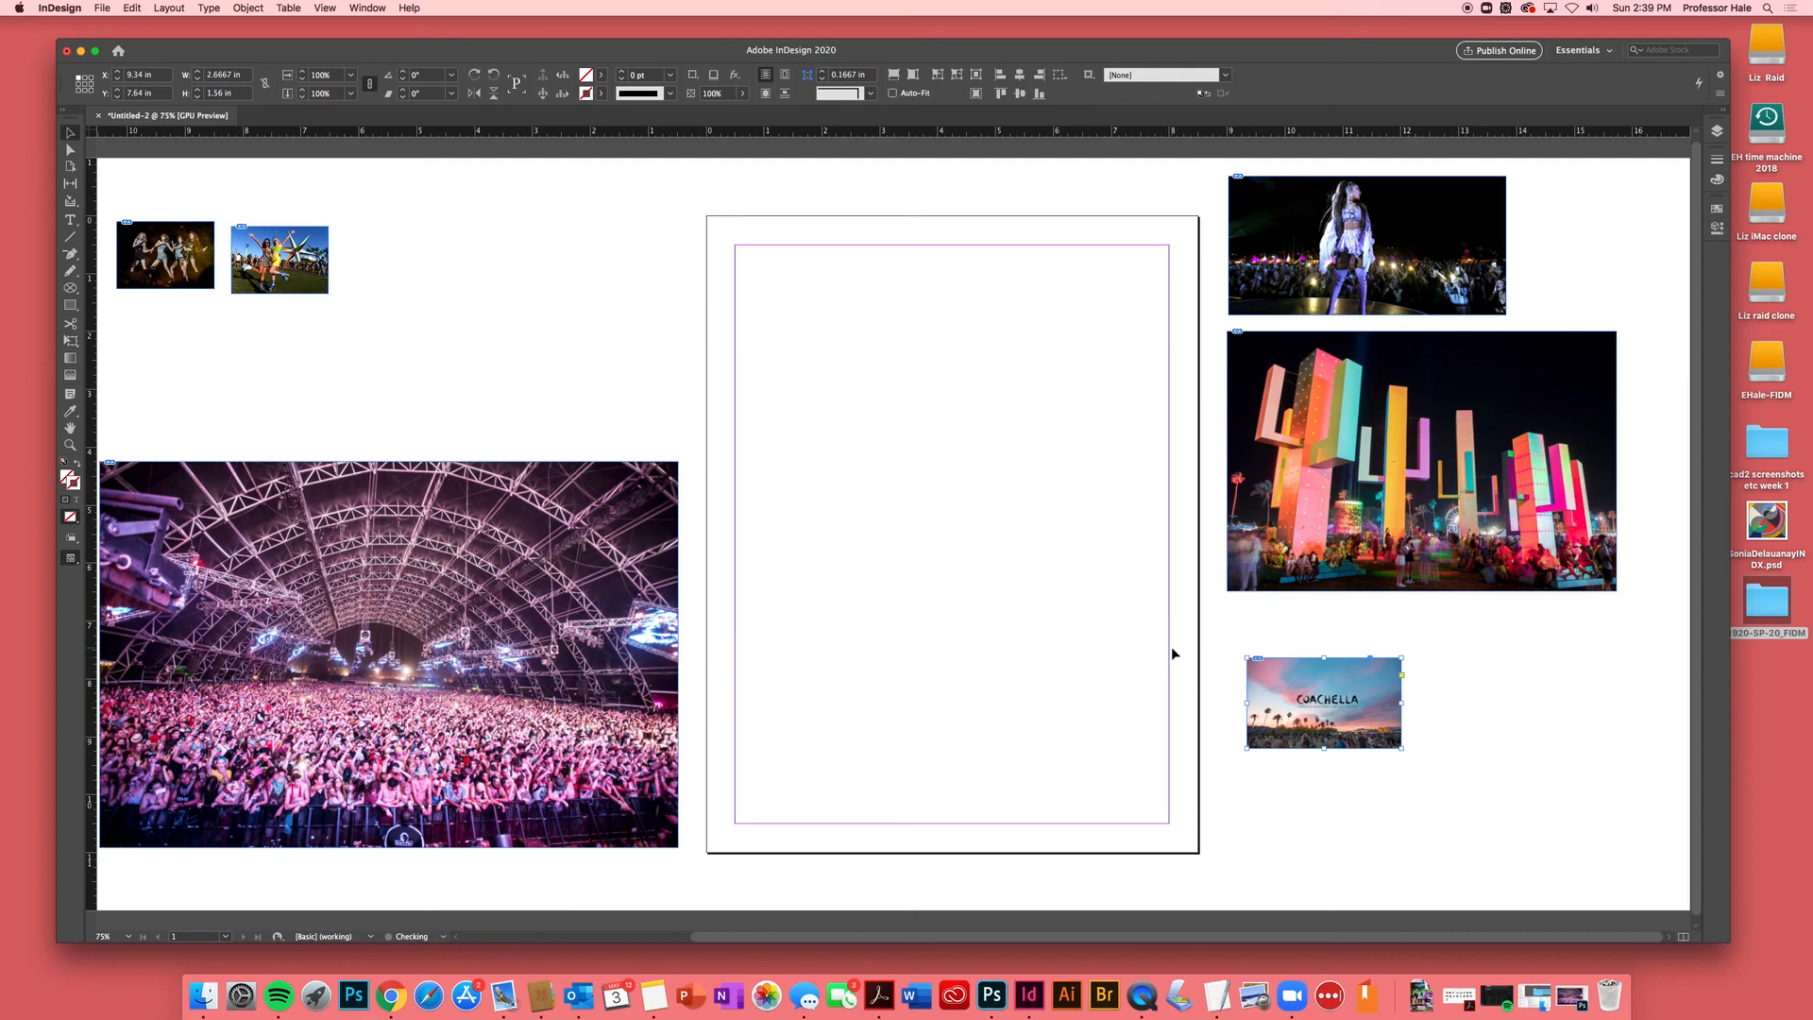
{"action": "left_click", "coordinate": [1419, 730]}
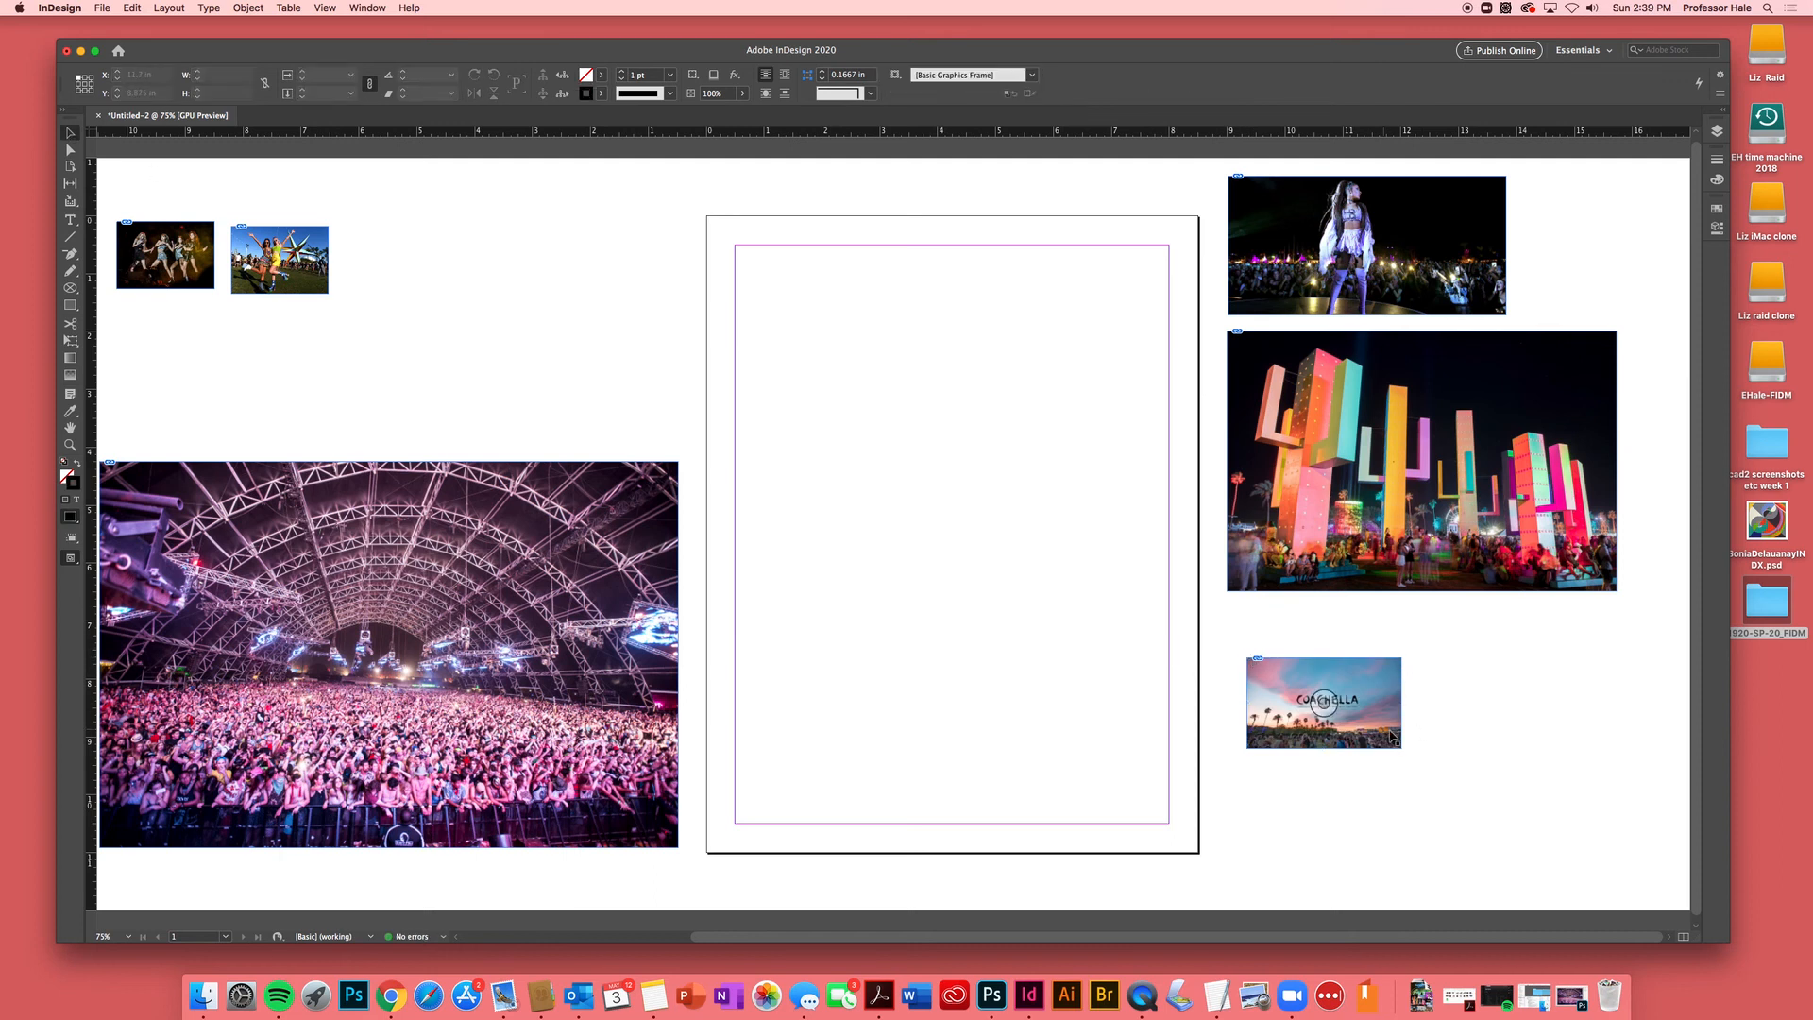
{"action": "left_click_drag", "start_coordinate": [1386, 724], "coordinate": [479, 268]}
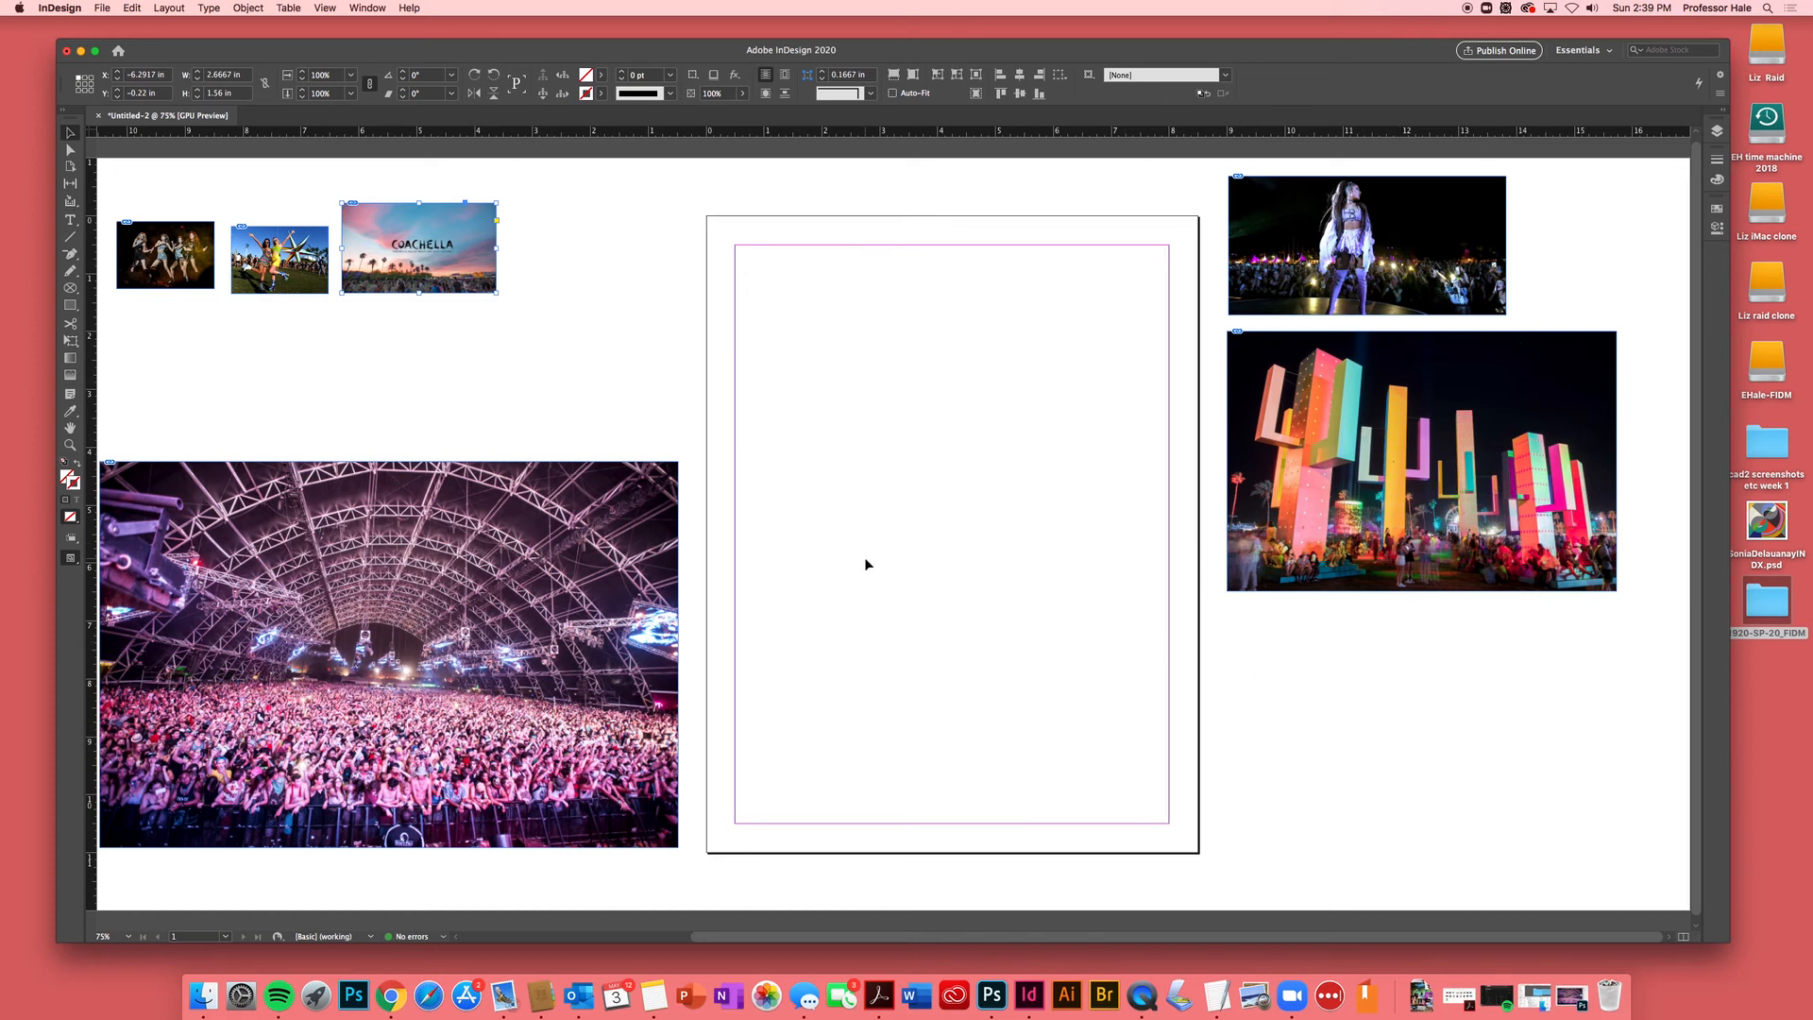
- With nothing selected, place the coachella15-mainstage photo at full size below the small images, at about X -7.02 in, Y 1.78 in
{"action": "key", "text": "super+d"}
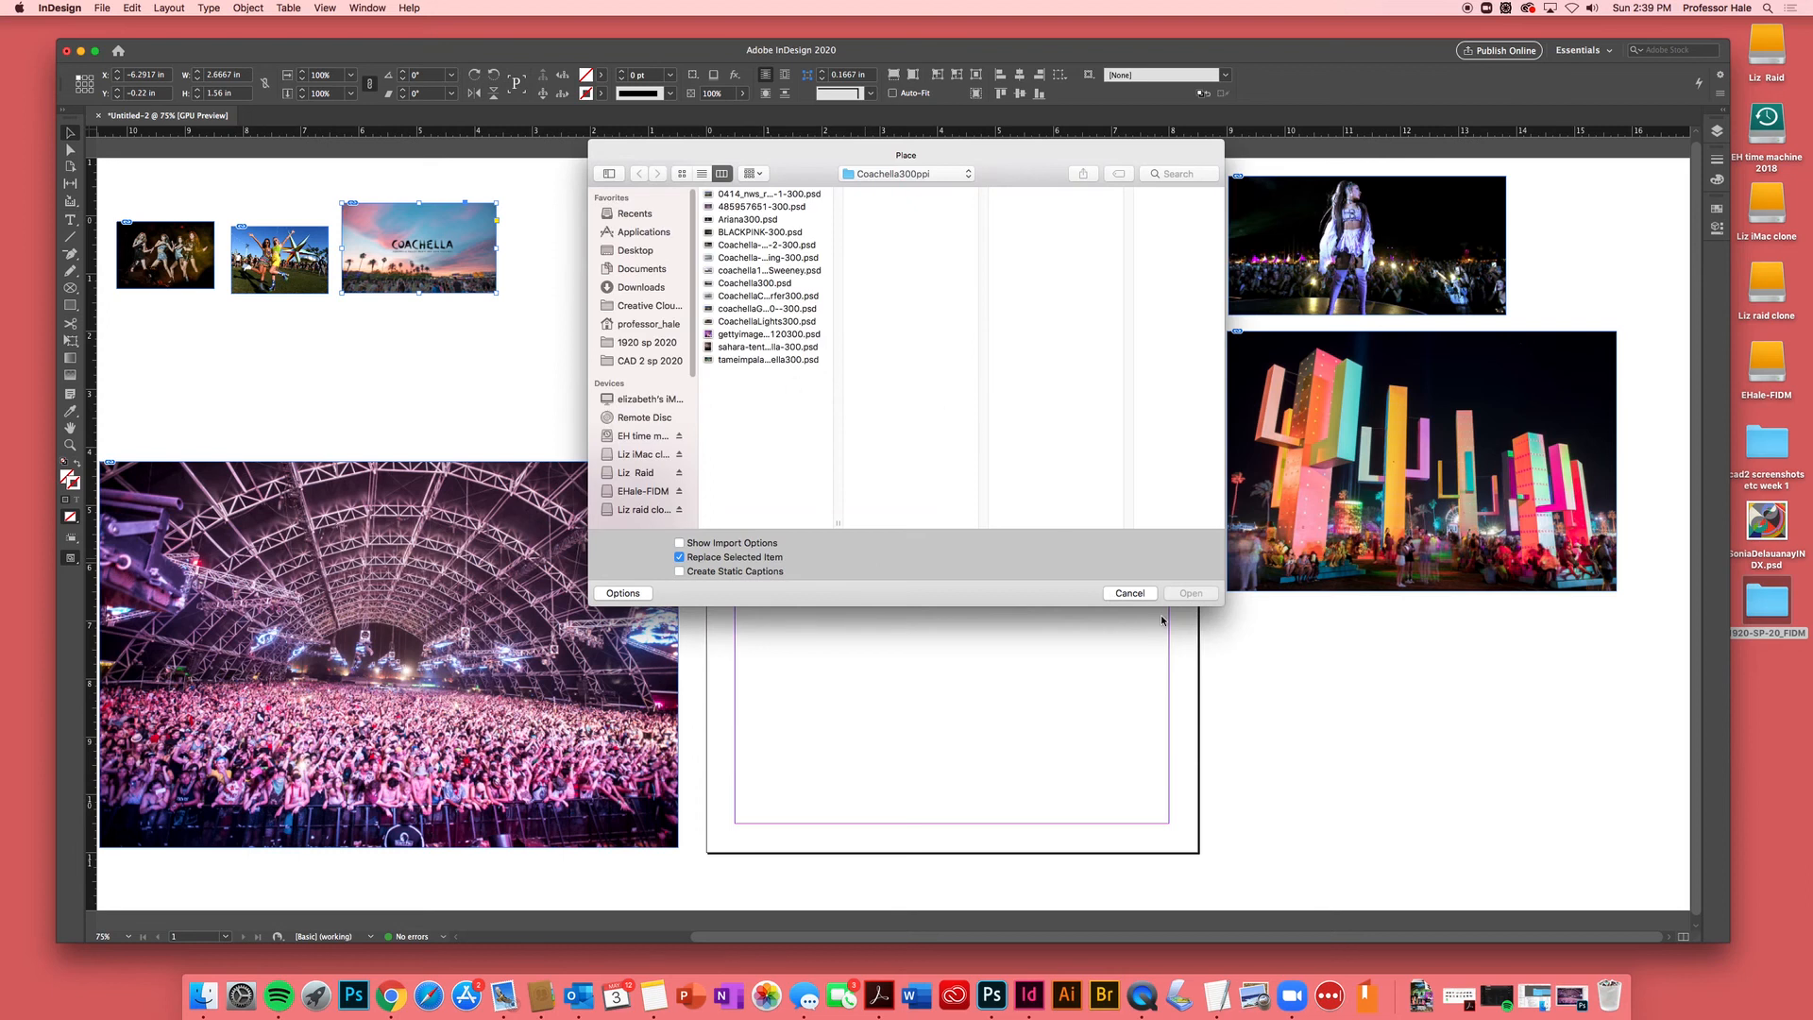
{"action": "left_click", "coordinate": [1130, 594]}
{"action": "left_click", "coordinate": [495, 414]}
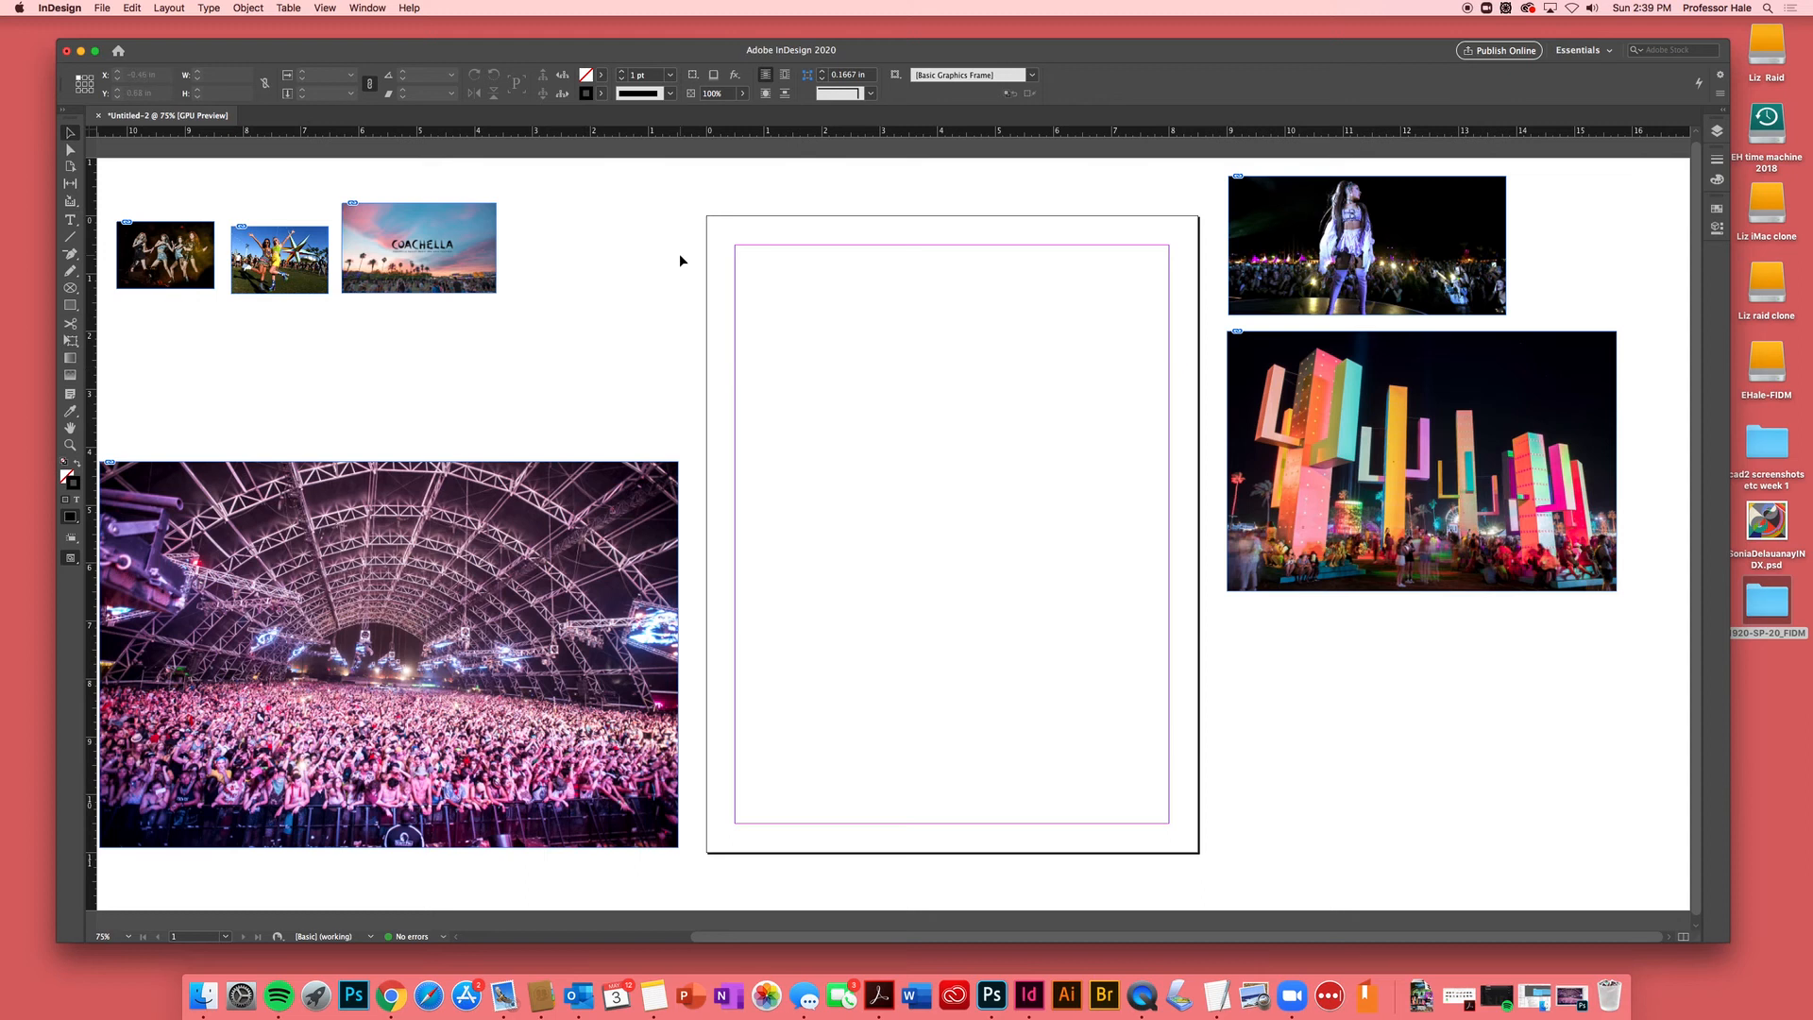
{"action": "key", "text": "super+d"}
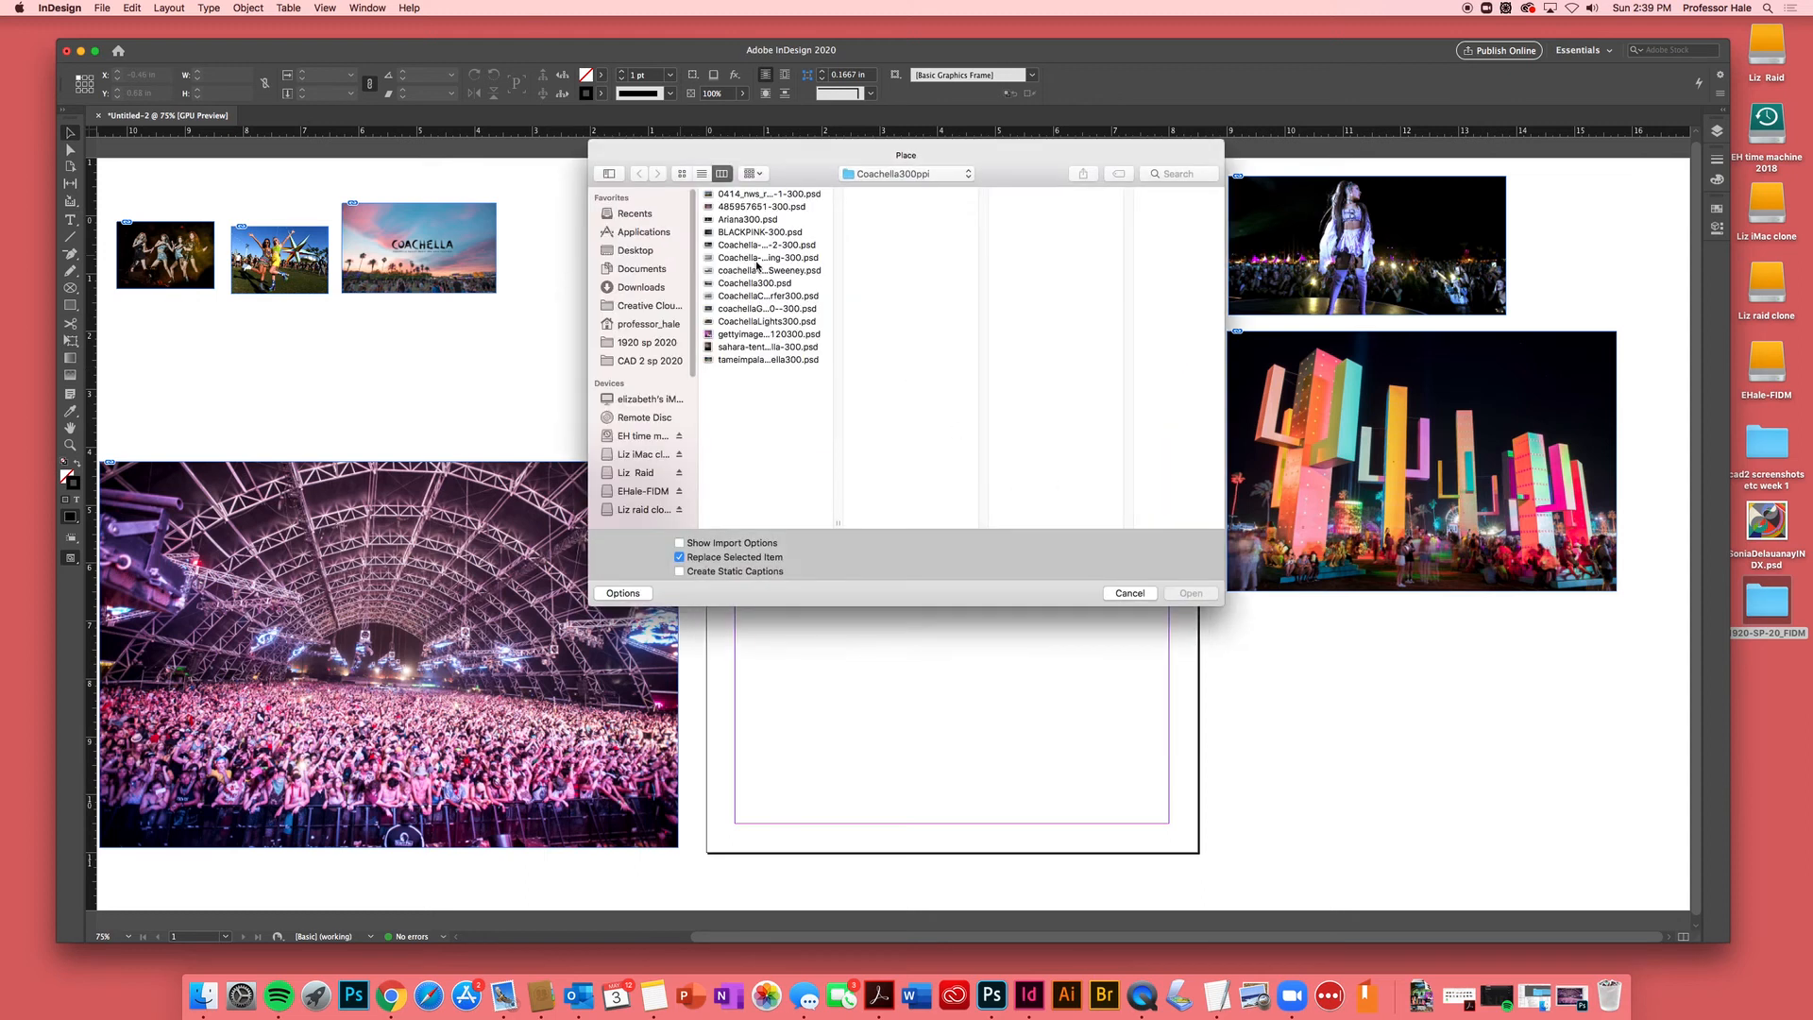
{"action": "left_click", "coordinate": [757, 257]}
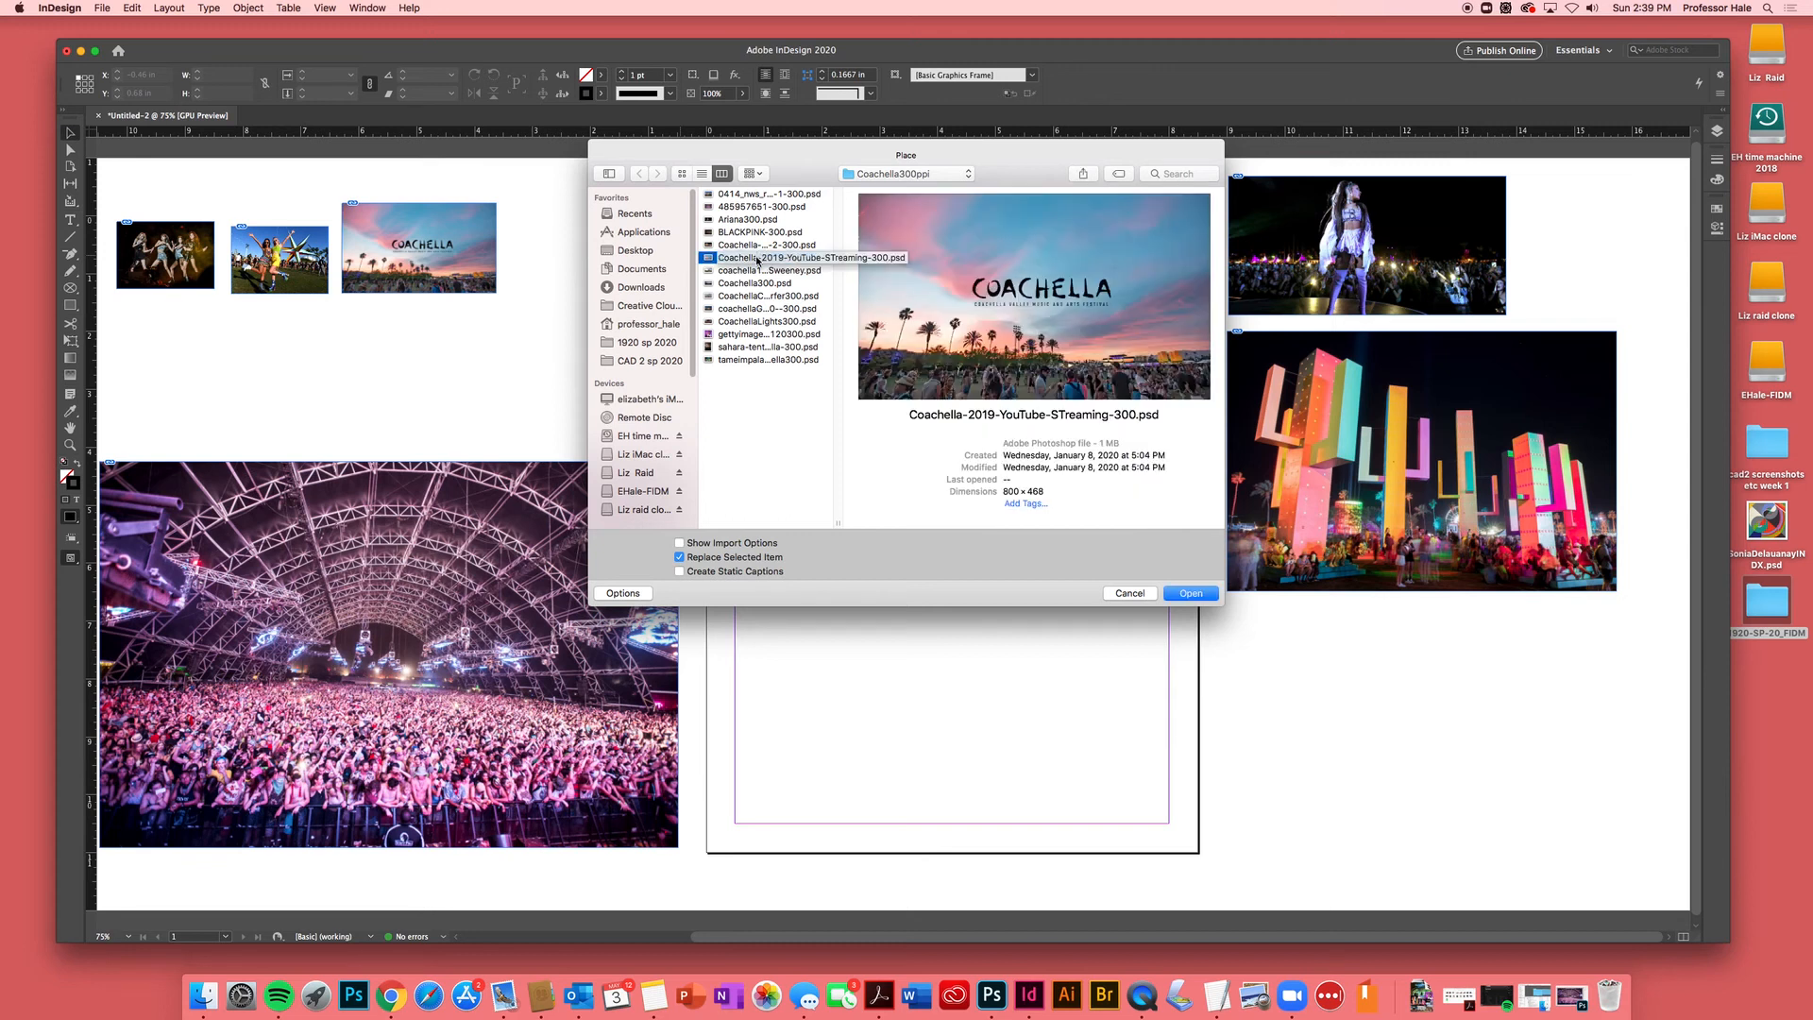
{"action": "left_click", "coordinate": [757, 272]}
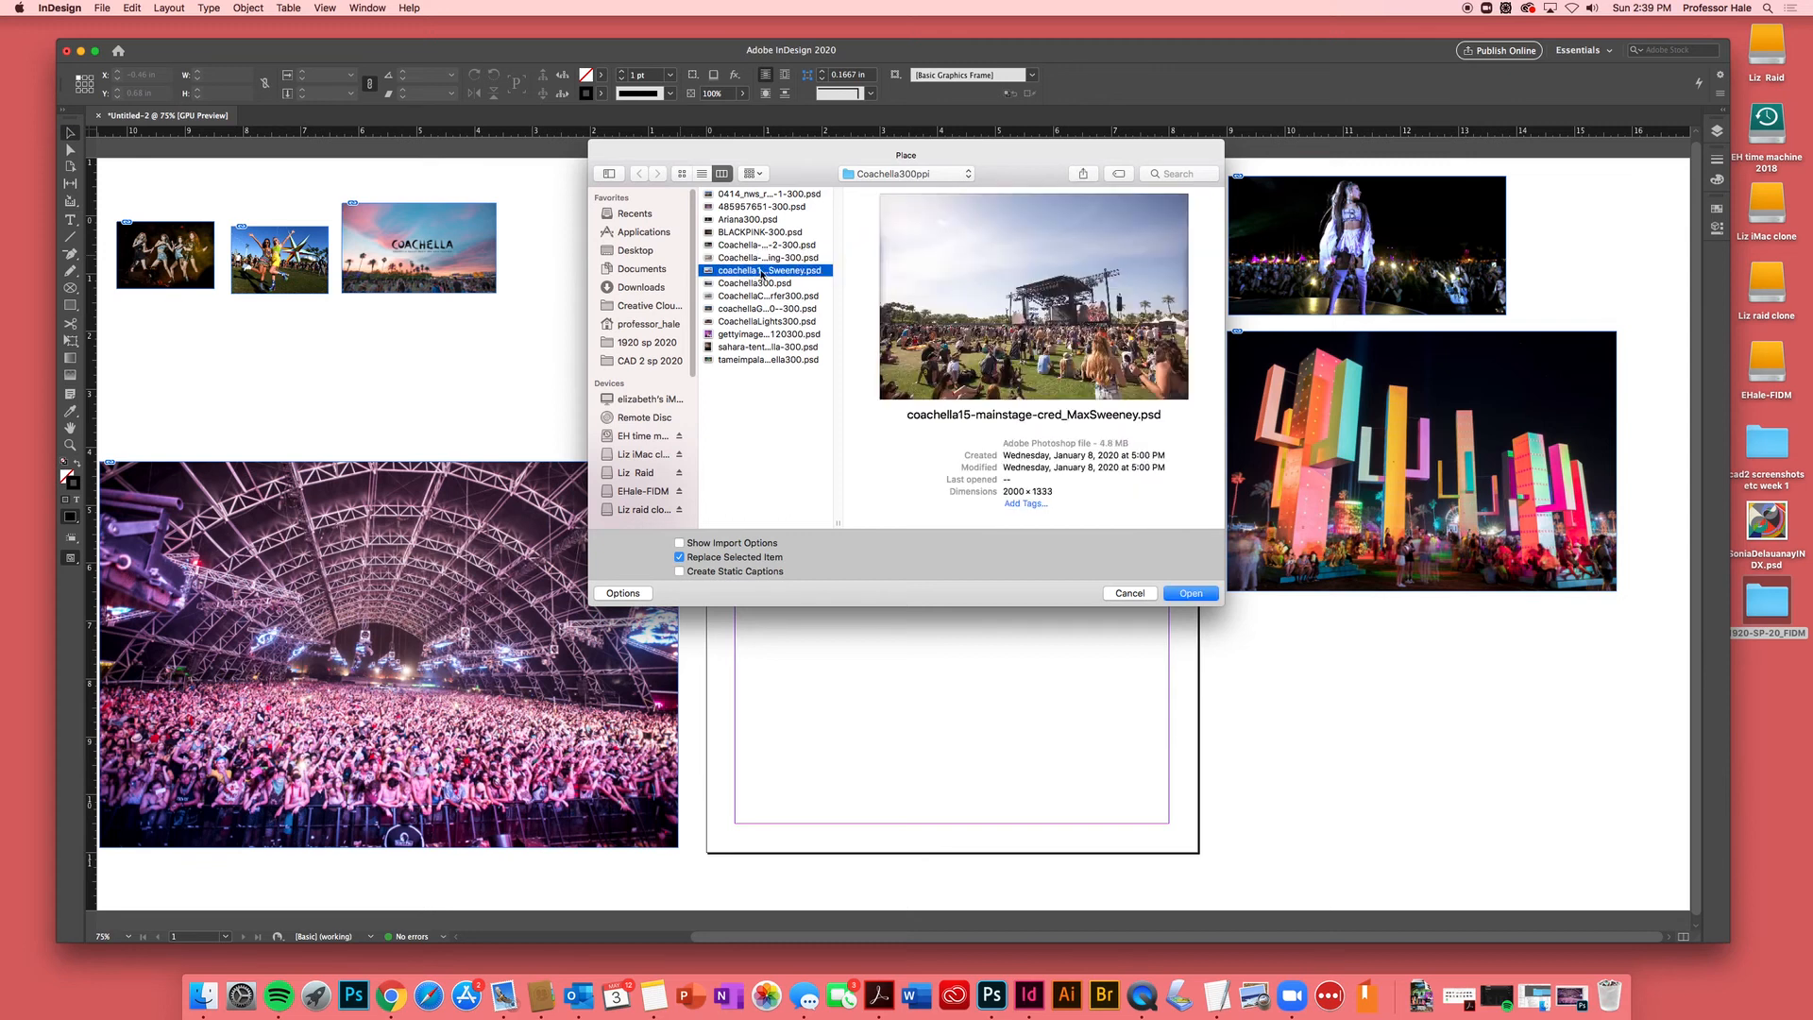
{"action": "left_click", "coordinate": [1179, 596]}
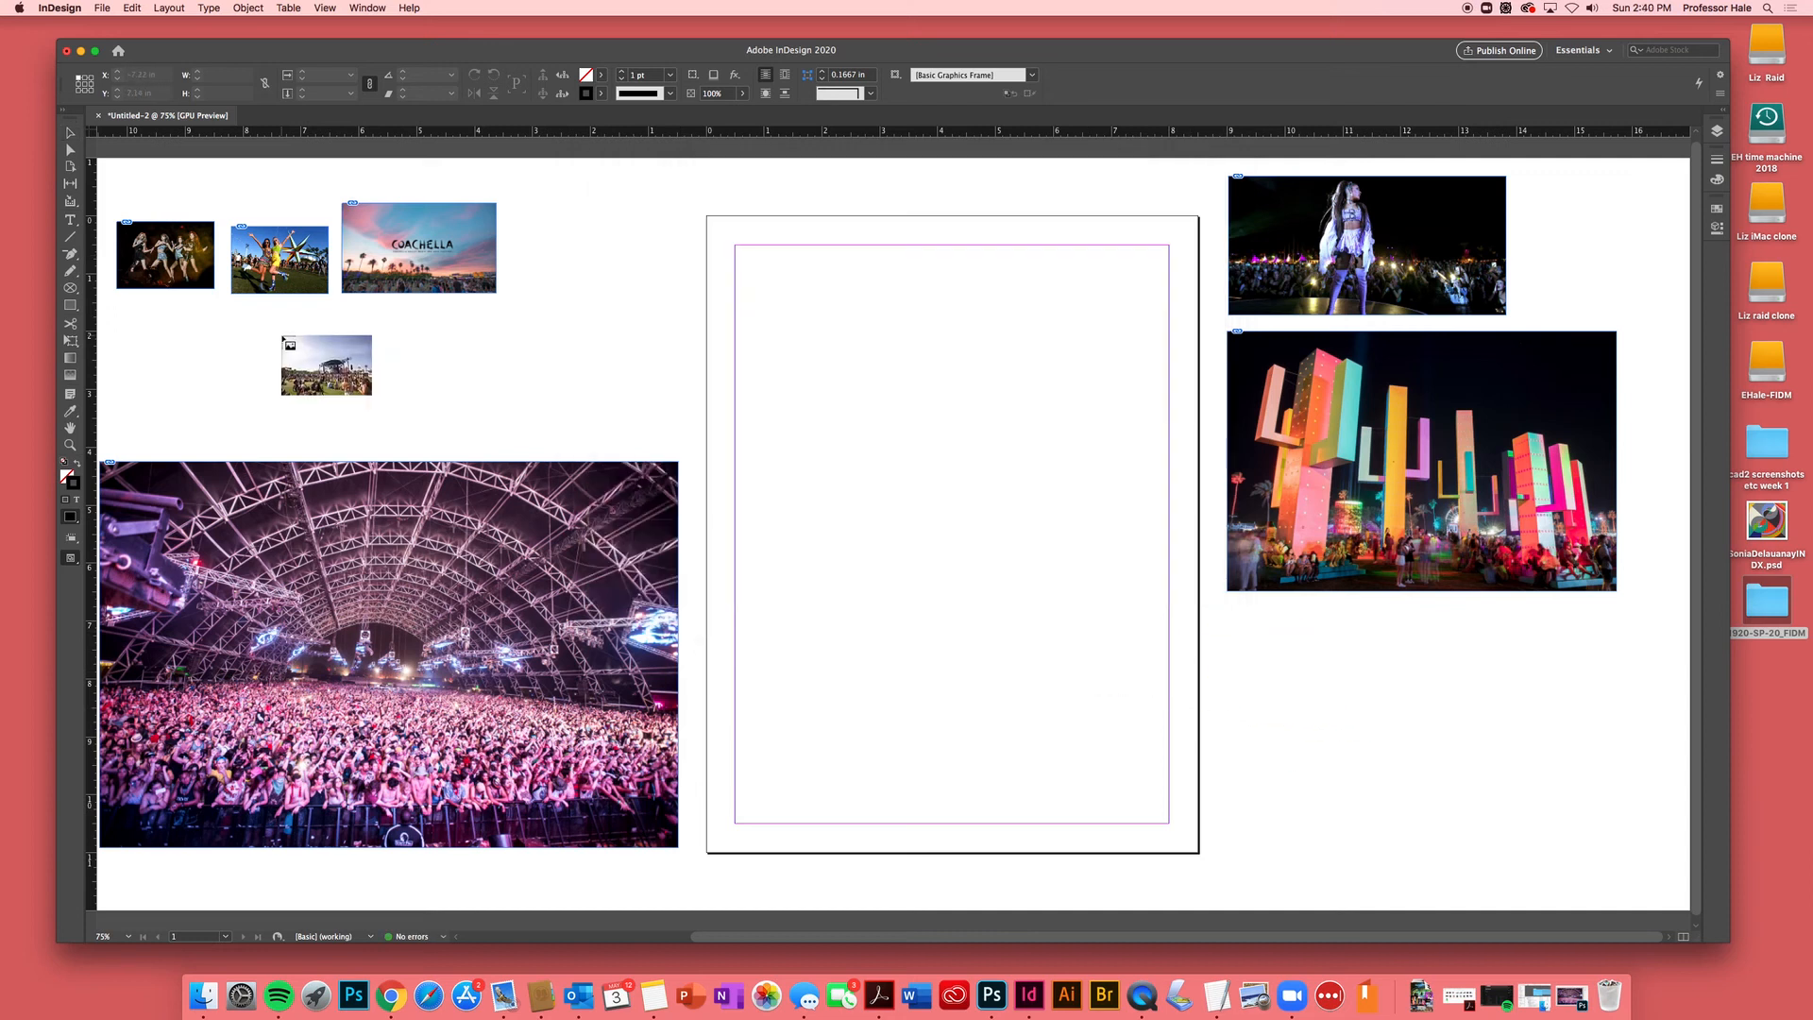
{"action": "left_click", "coordinate": [300, 318]}
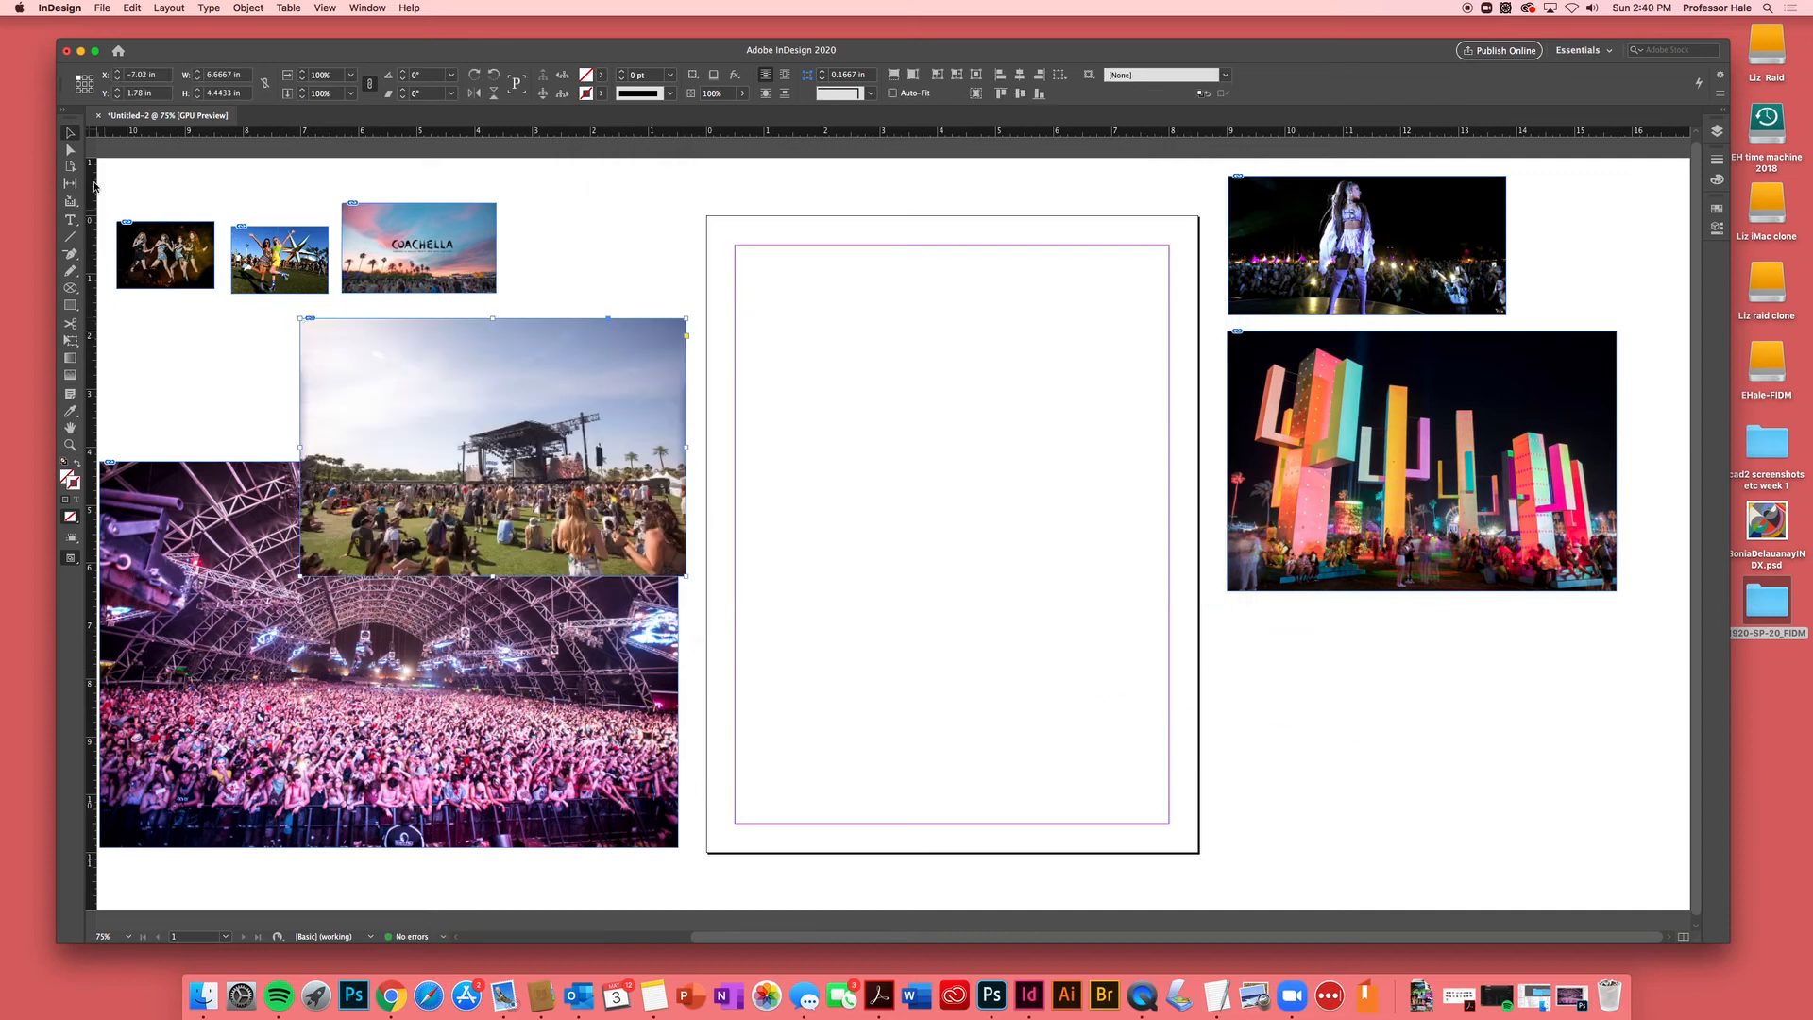
- Move the main-stage photo left to about X -9.29 in, Y 1.7 in, and deselect it
{"action": "left_click", "coordinate": [651, 267]}
{"action": "left_click_drag", "start_coordinate": [631, 364], "coordinate": [503, 358]}
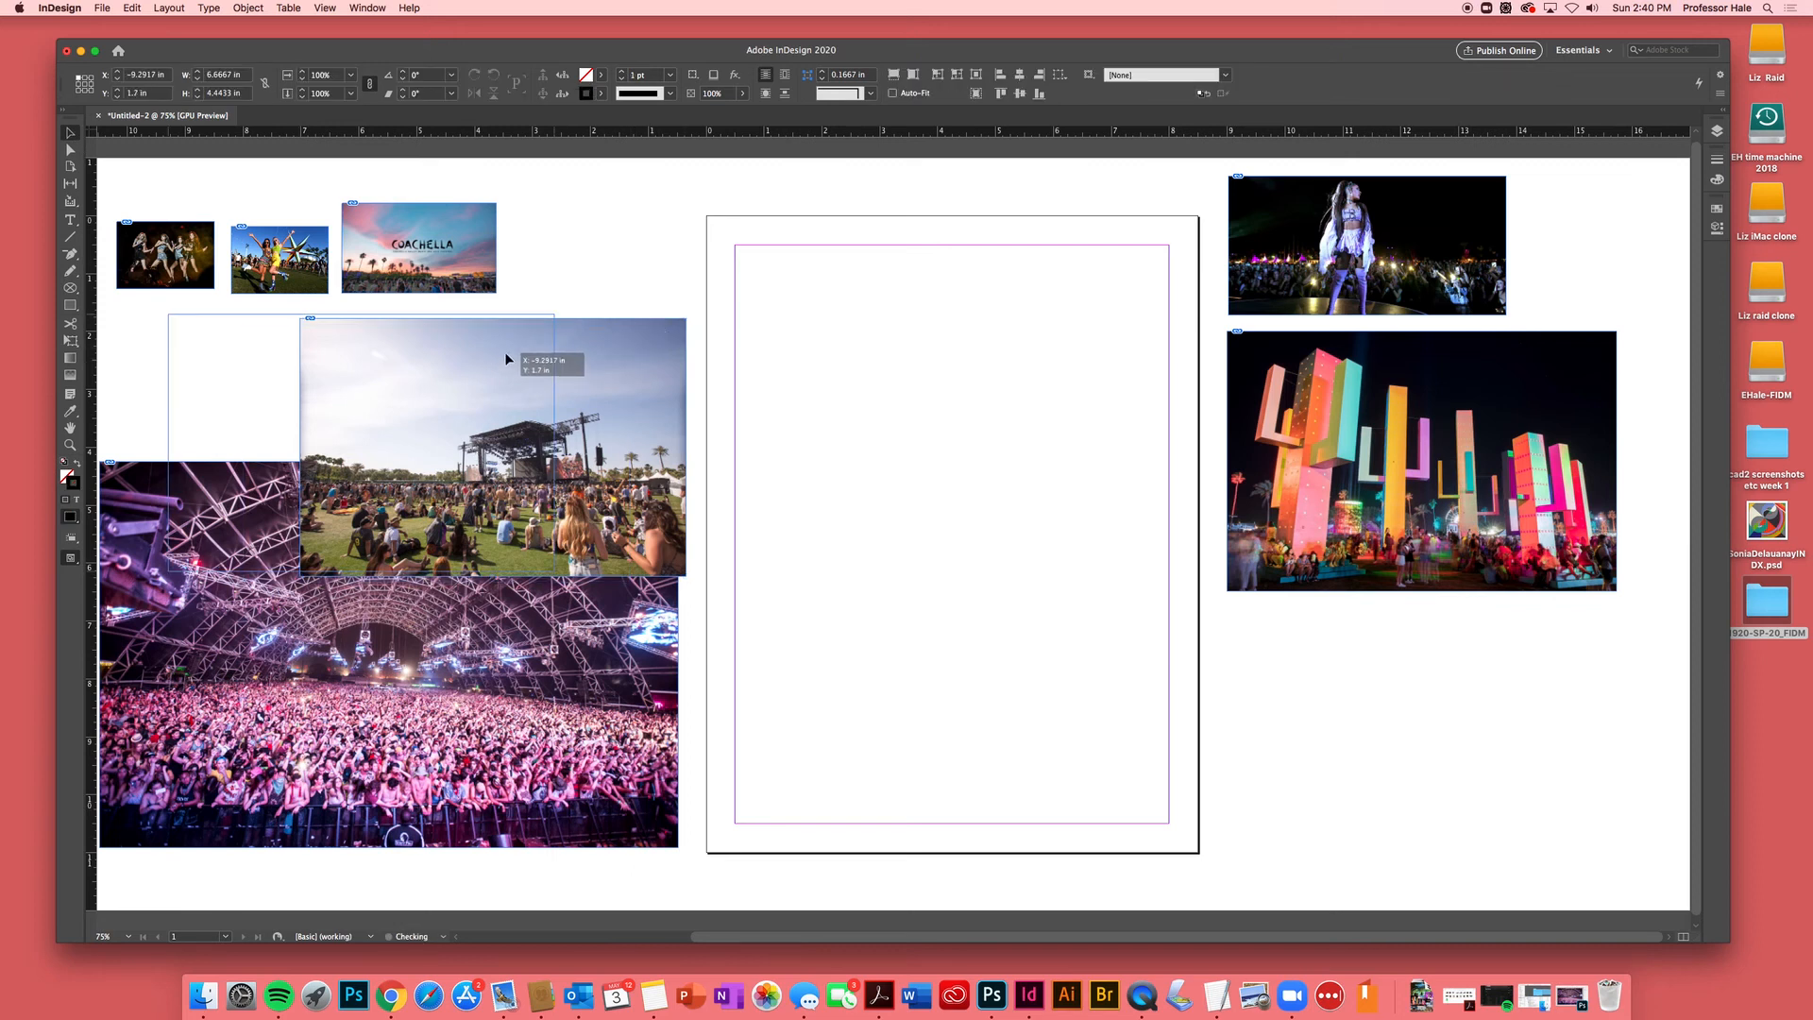
{"action": "left_click", "coordinate": [628, 281]}
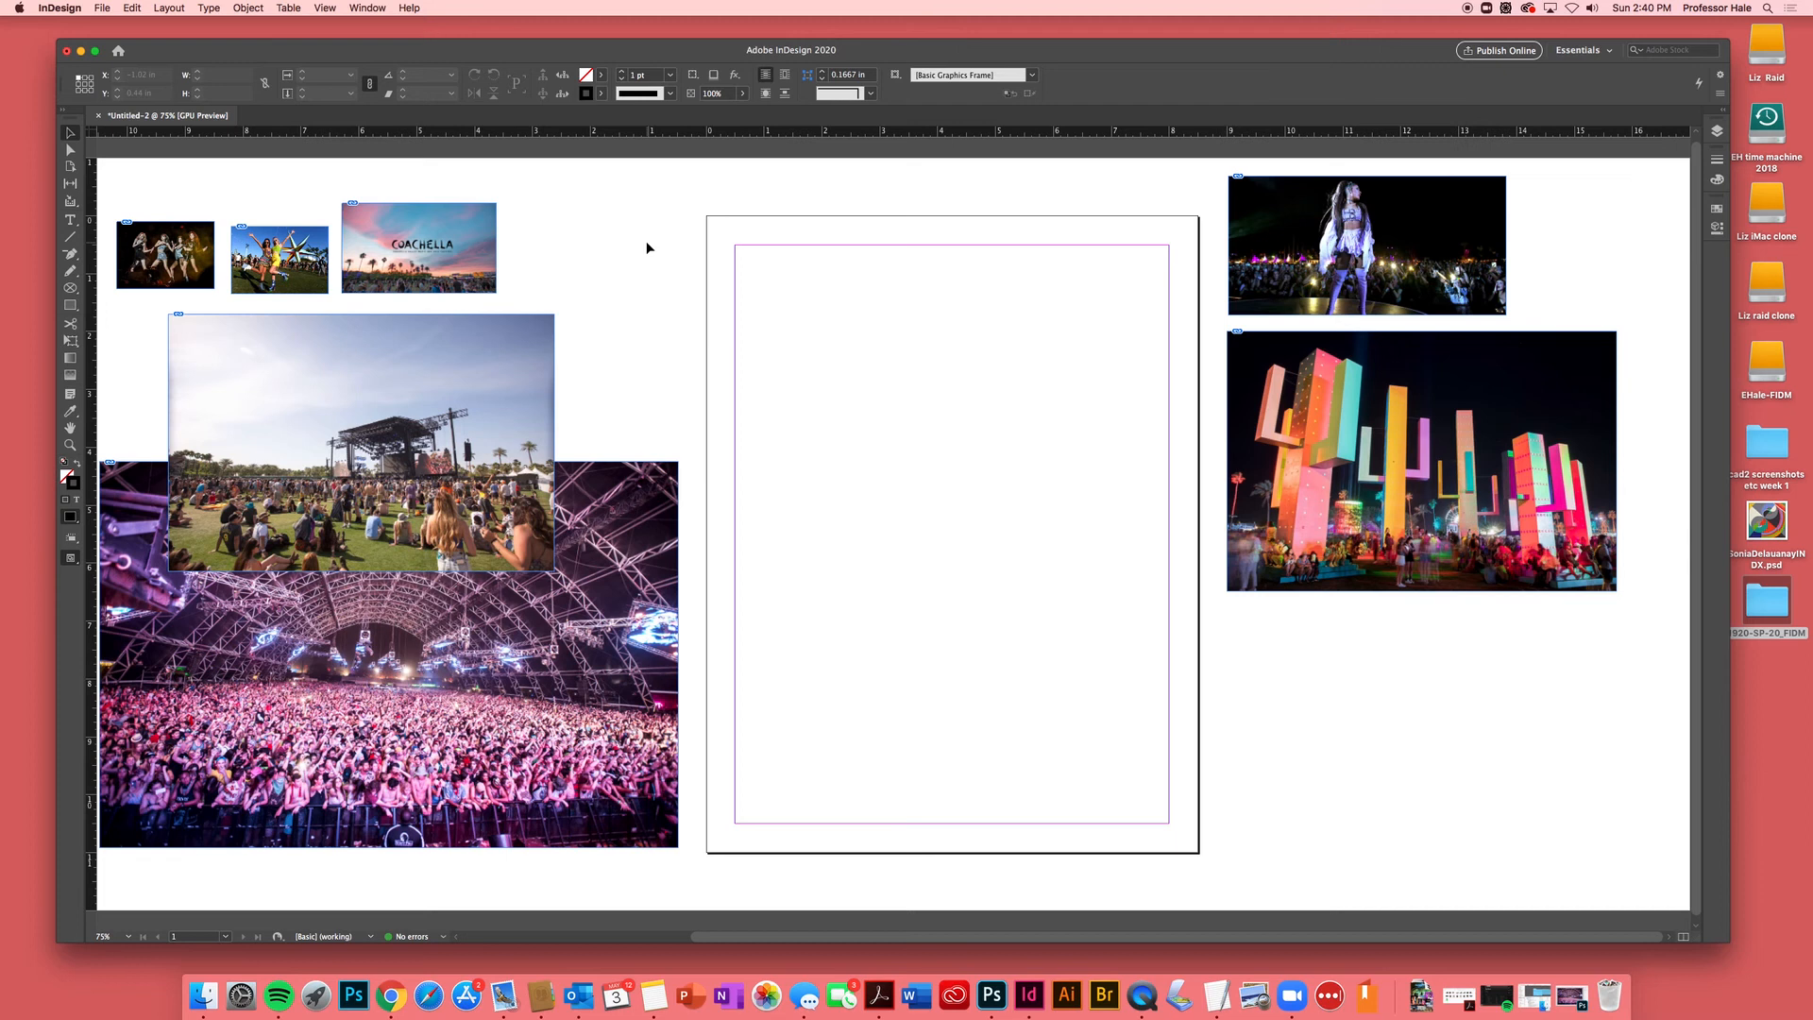
- Place Coachella300.psd at full size beside the pink-sky Coachella image, at about X -3.05 in, Y -0.3 in, and deselect it
{"action": "key", "text": "super+d"}
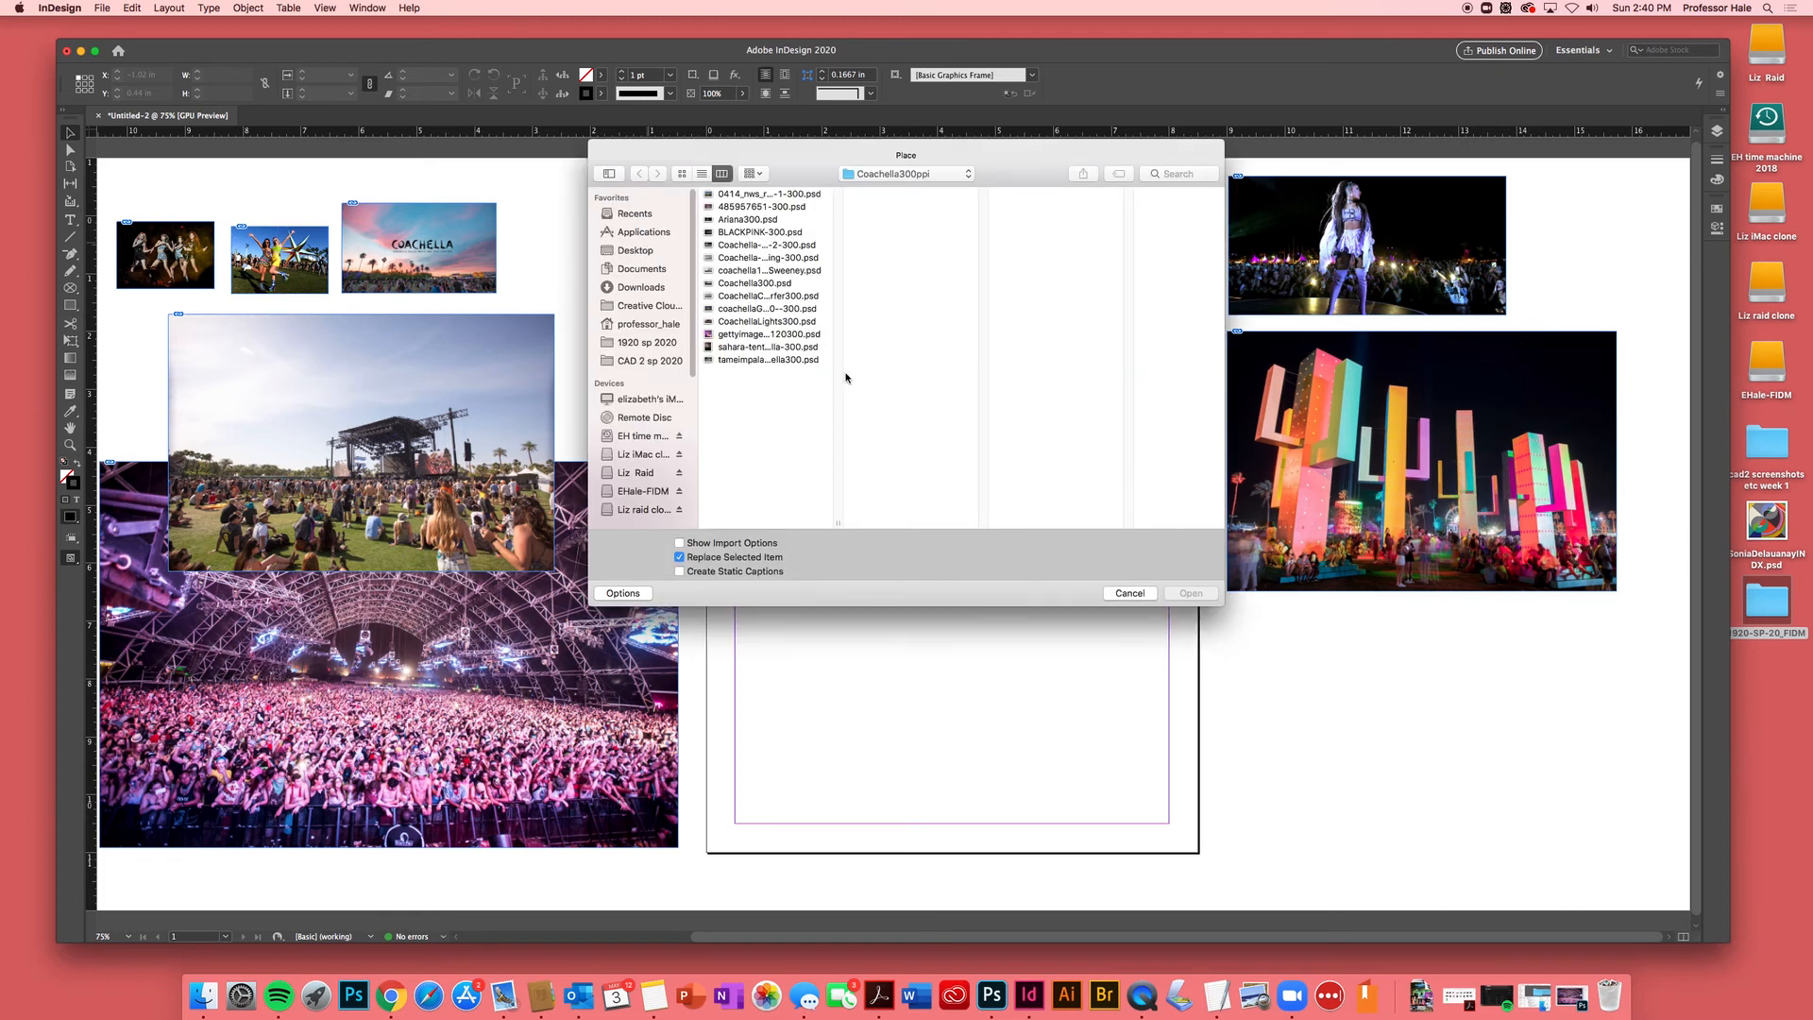
{"action": "left_click", "coordinate": [776, 295]}
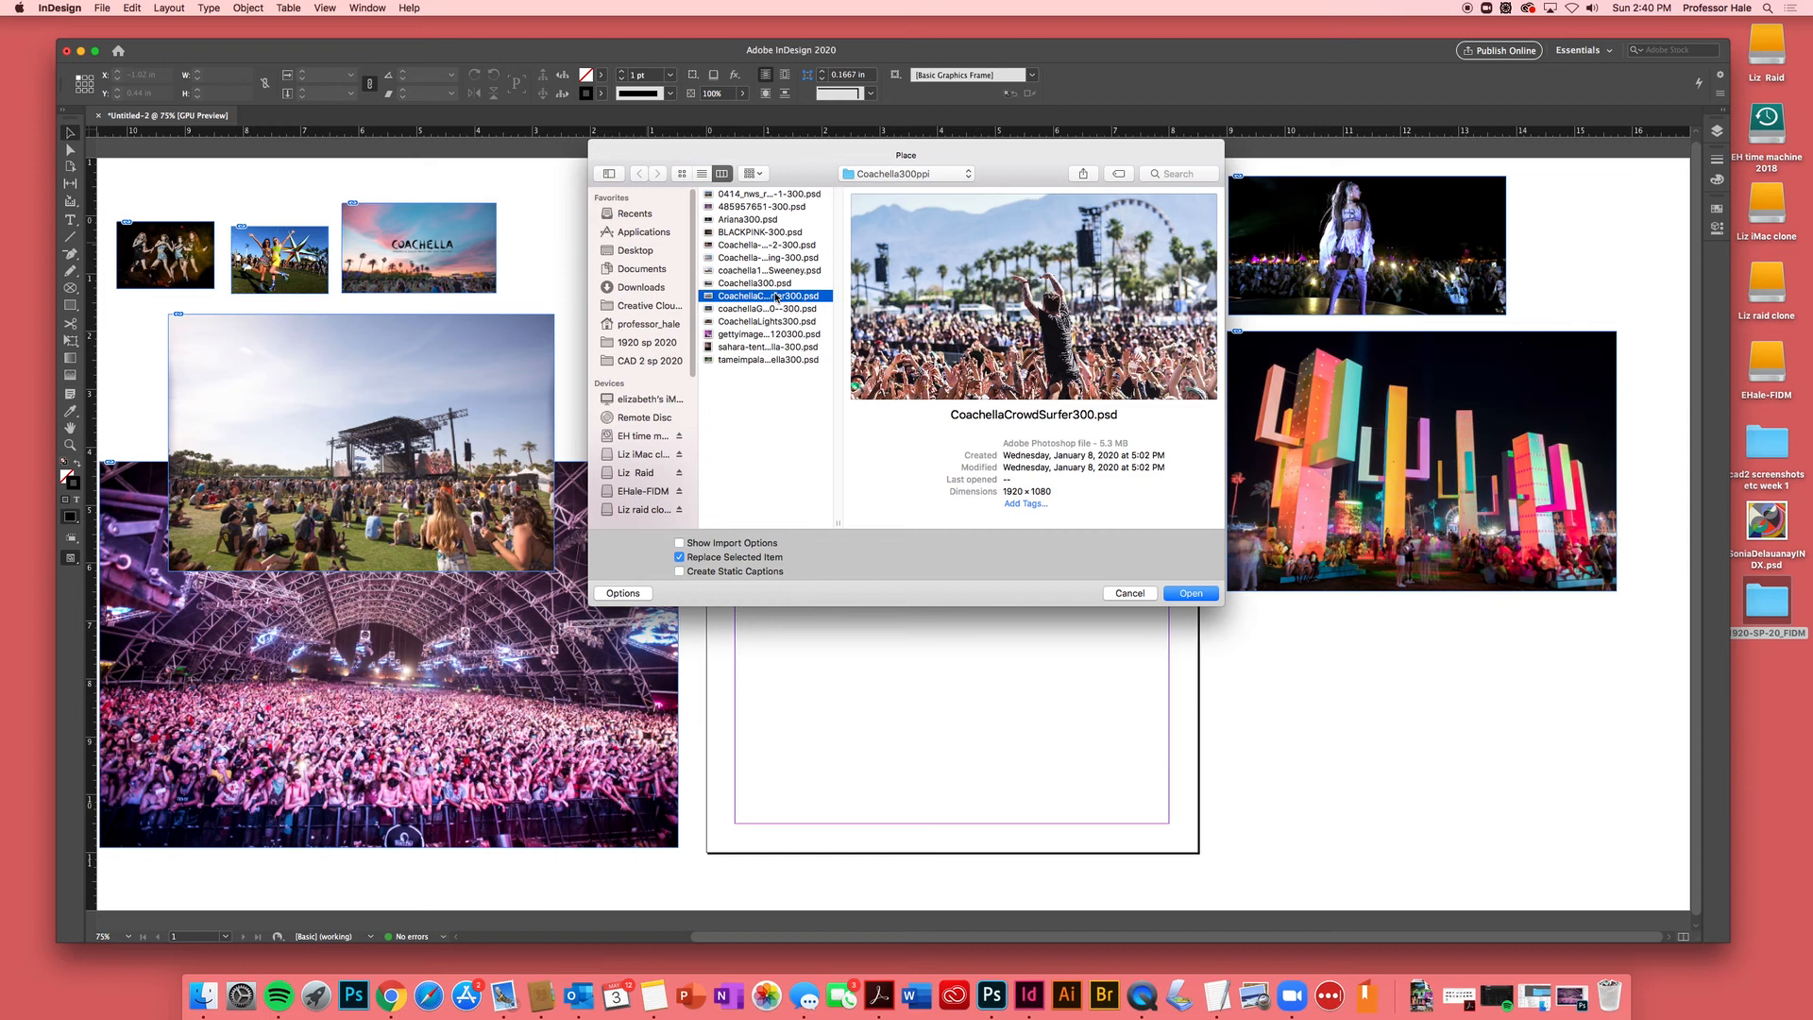
{"action": "left_click", "coordinate": [777, 284]}
{"action": "left_click", "coordinate": [782, 271]}
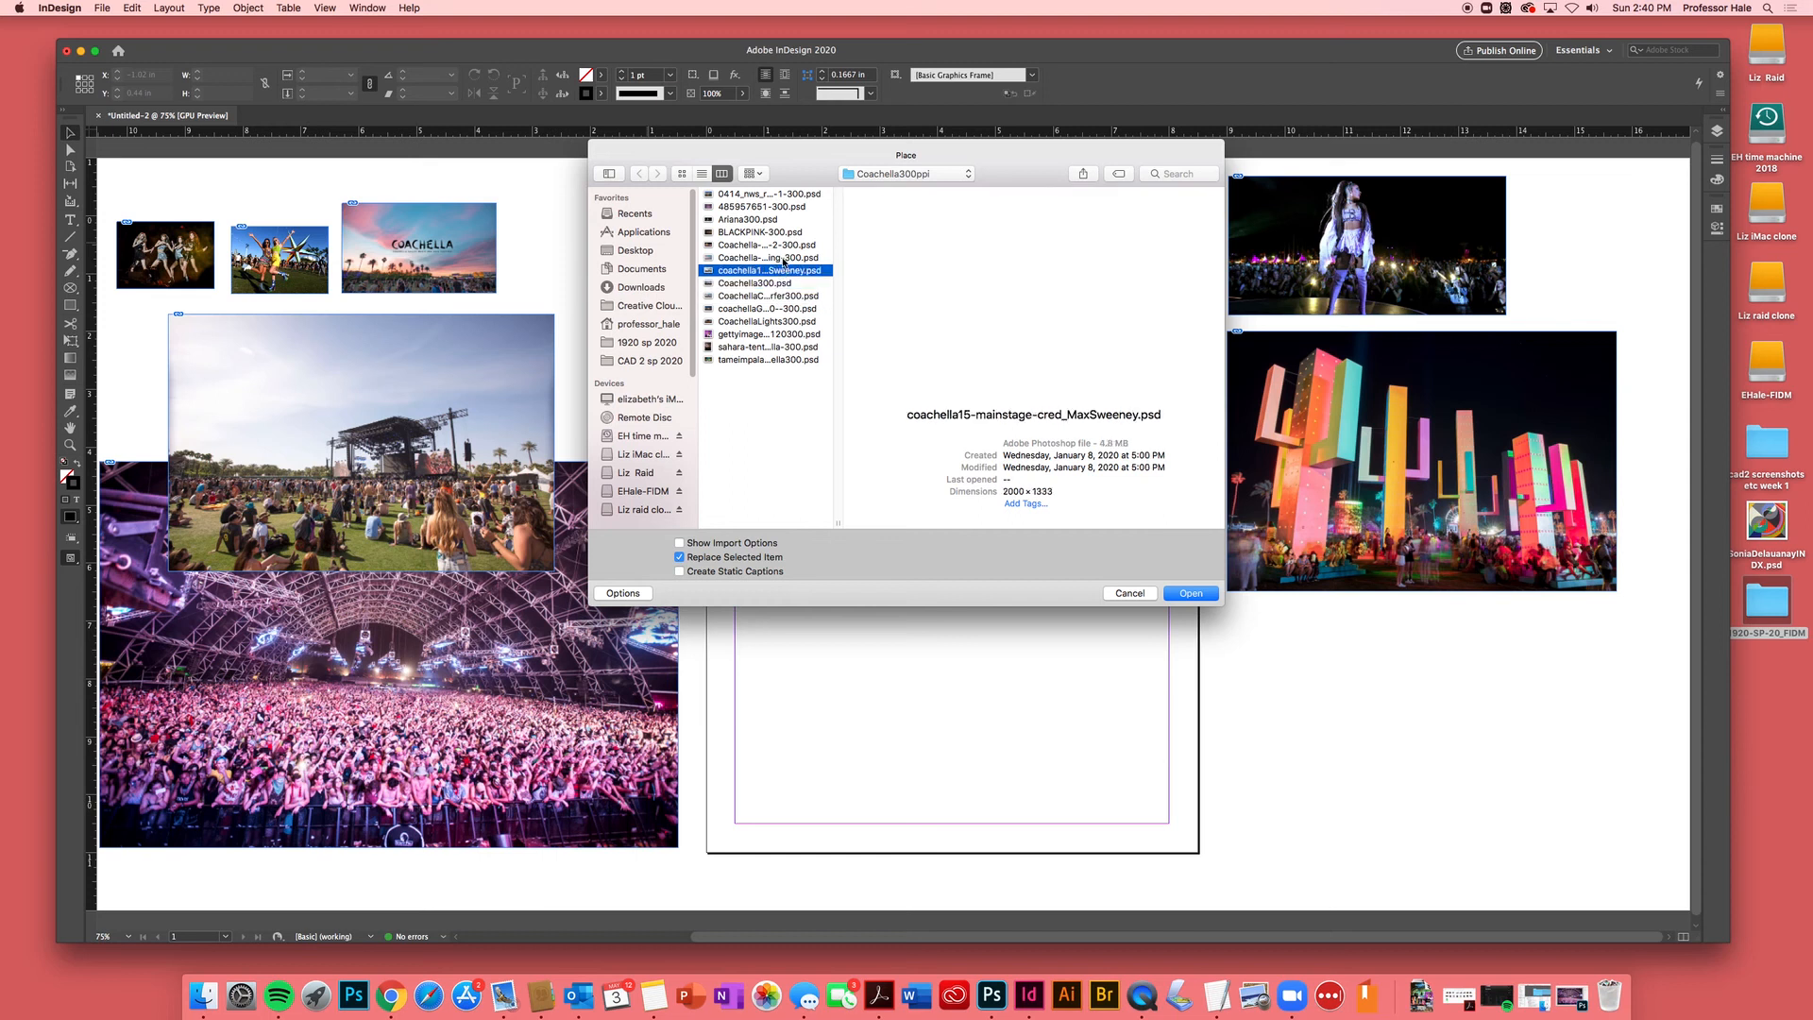
{"action": "left_click", "coordinate": [784, 259]}
{"action": "left_click", "coordinate": [794, 247]}
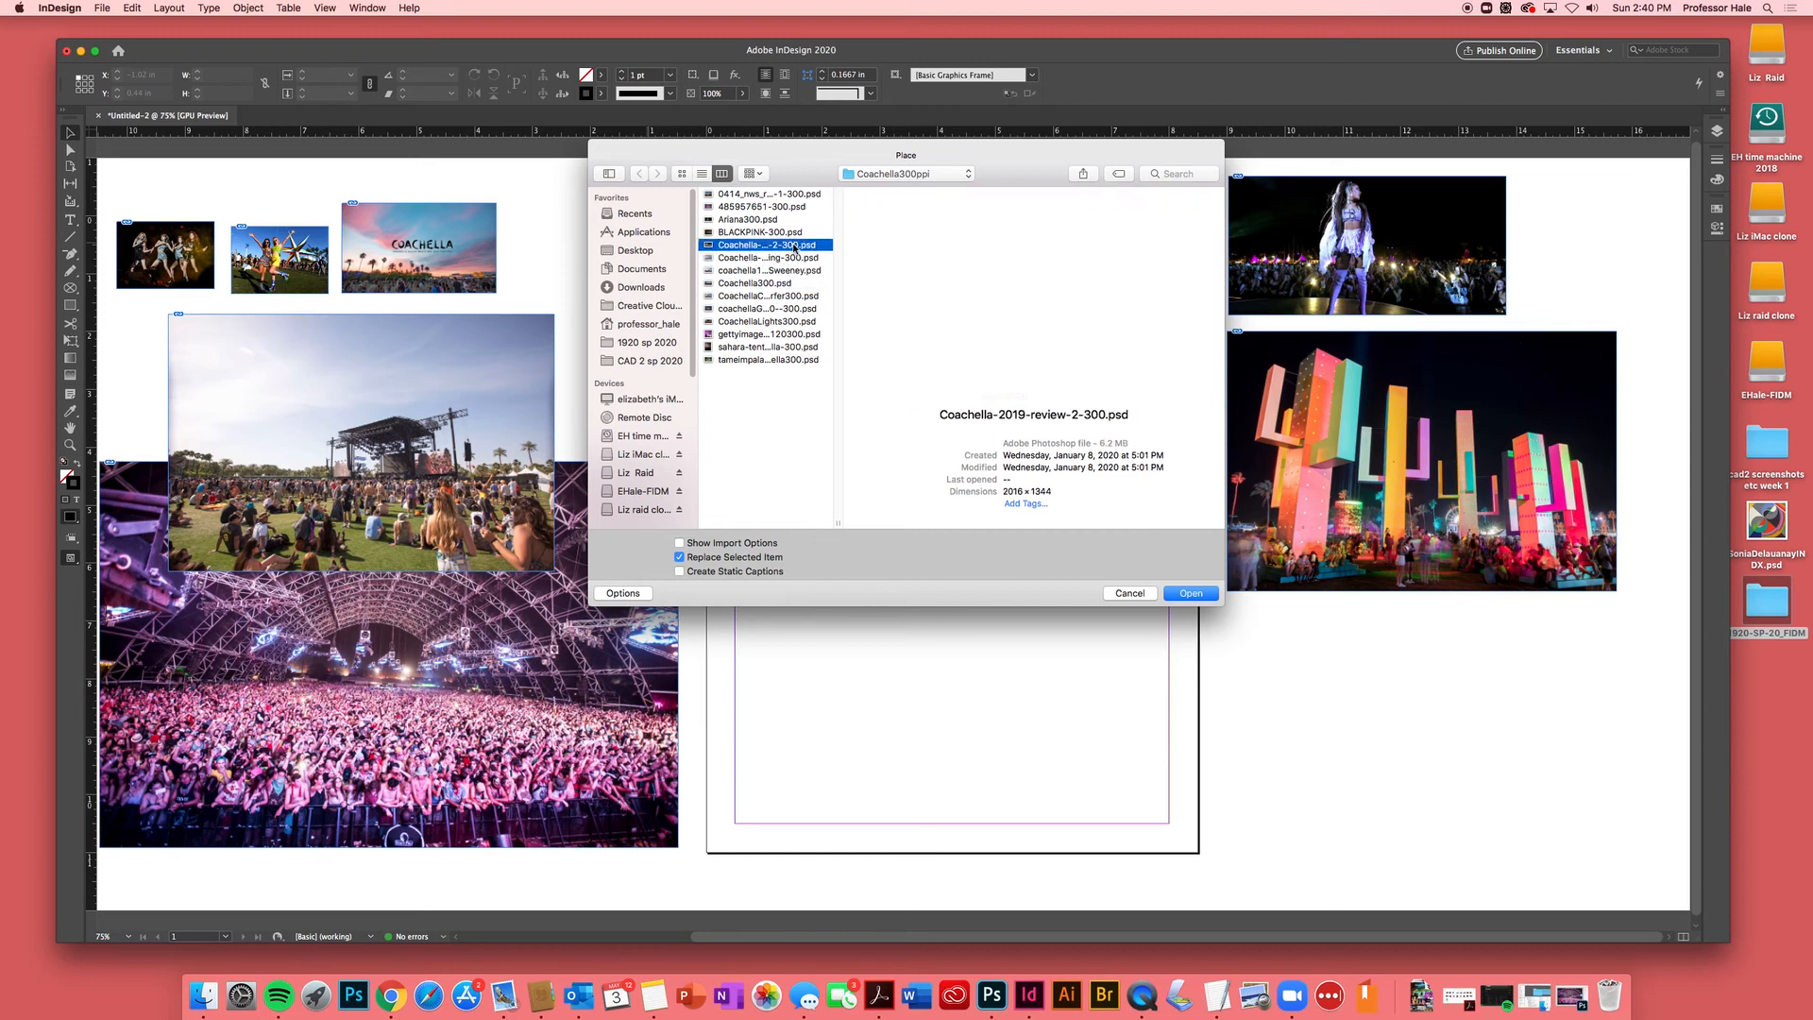
{"action": "left_click", "coordinate": [785, 258]}
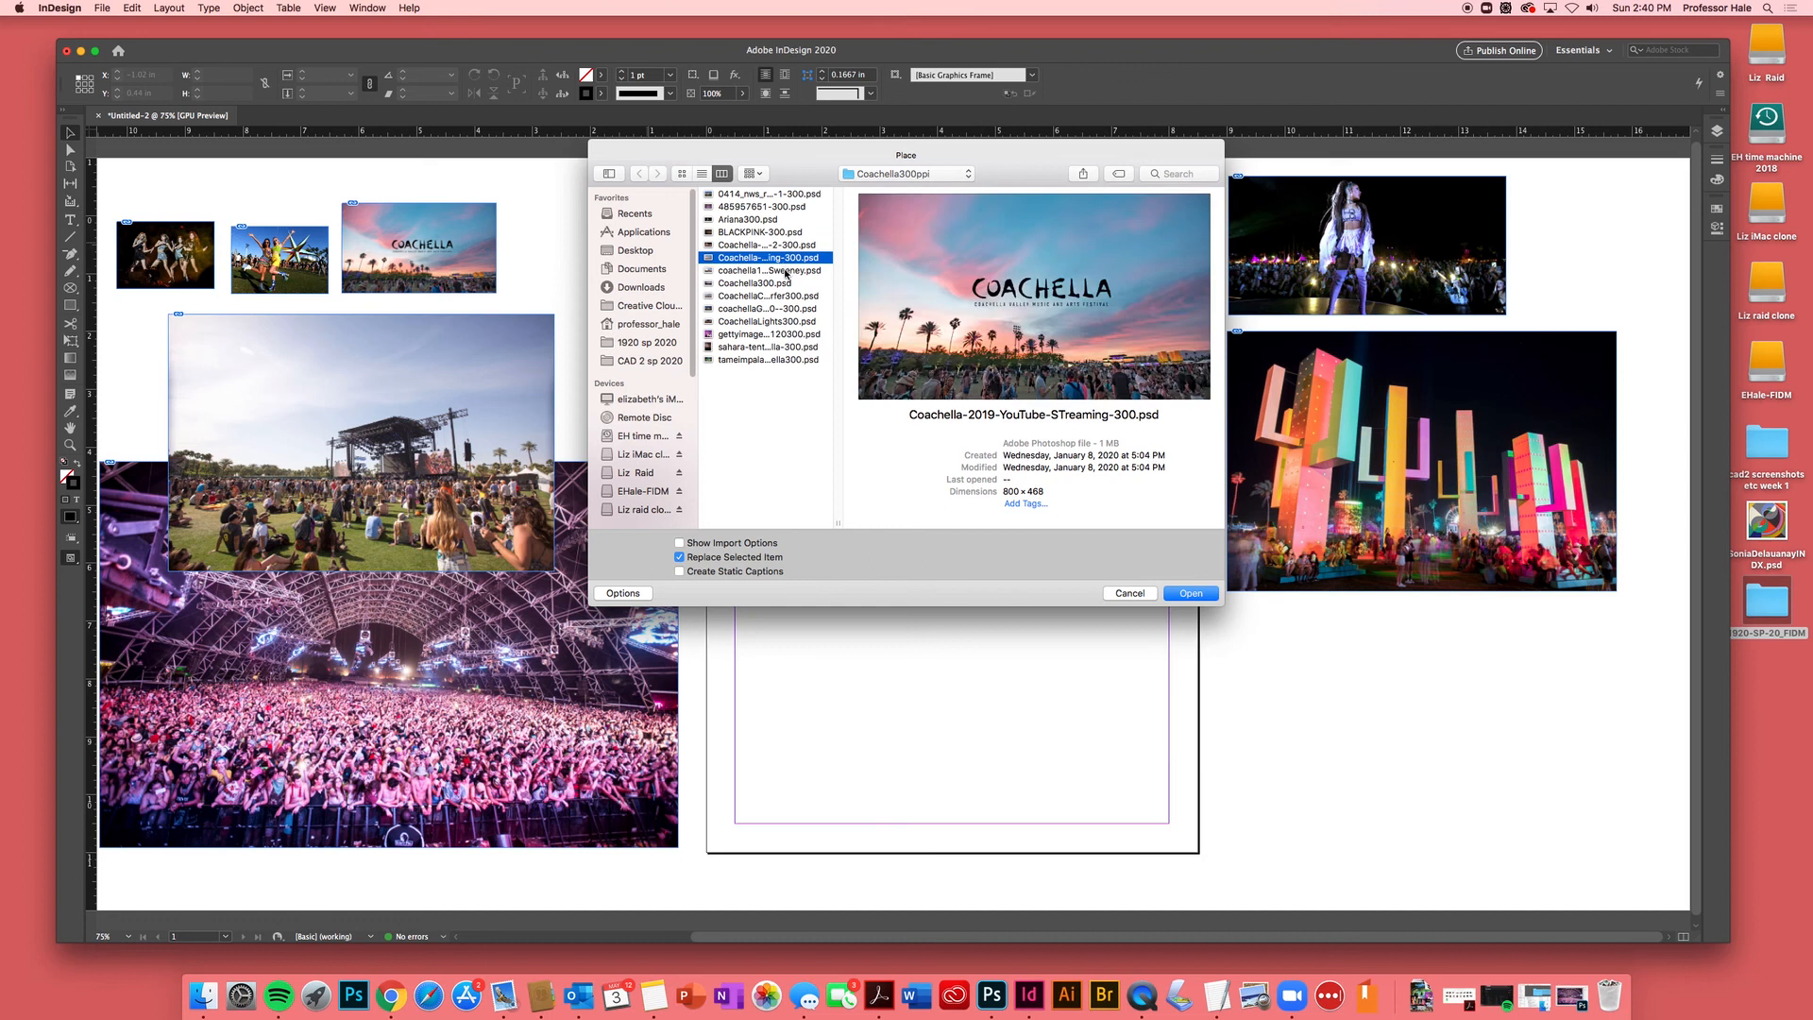
{"action": "left_click", "coordinate": [787, 271]}
{"action": "left_click", "coordinate": [782, 284]}
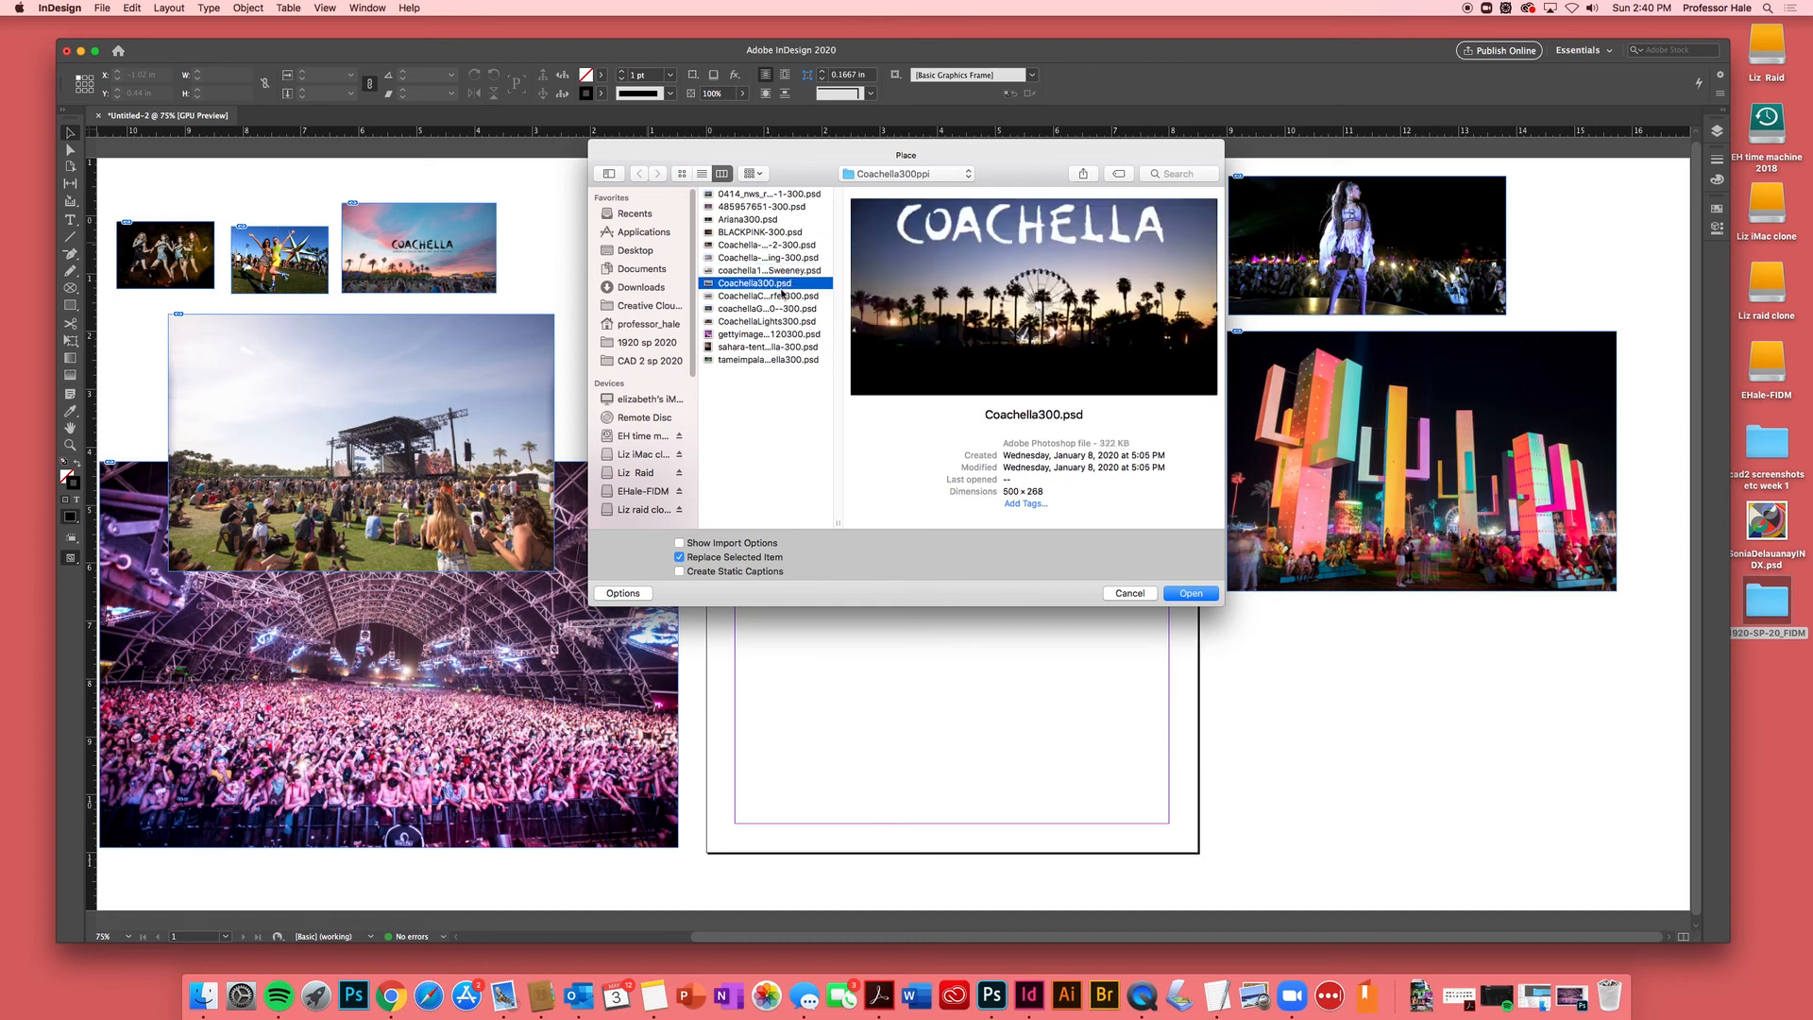
{"action": "left_click", "coordinate": [1191, 593]}
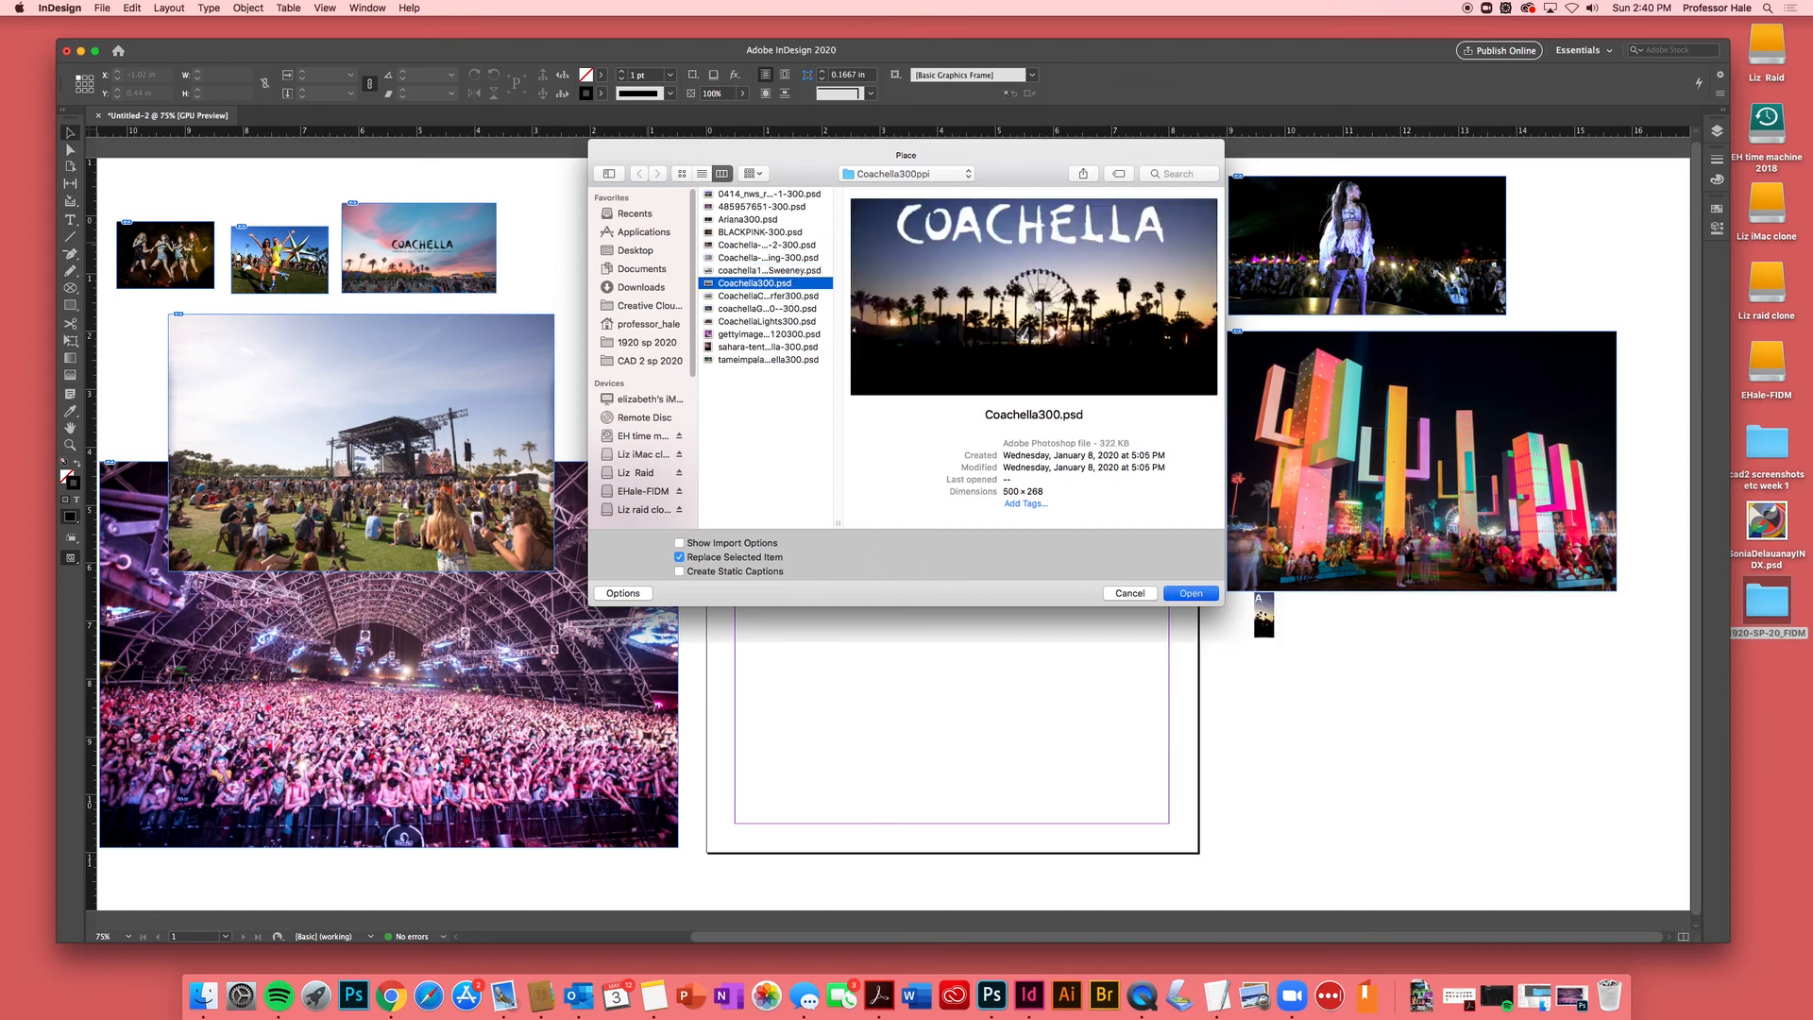
{"action": "left_click", "coordinate": [527, 197]}
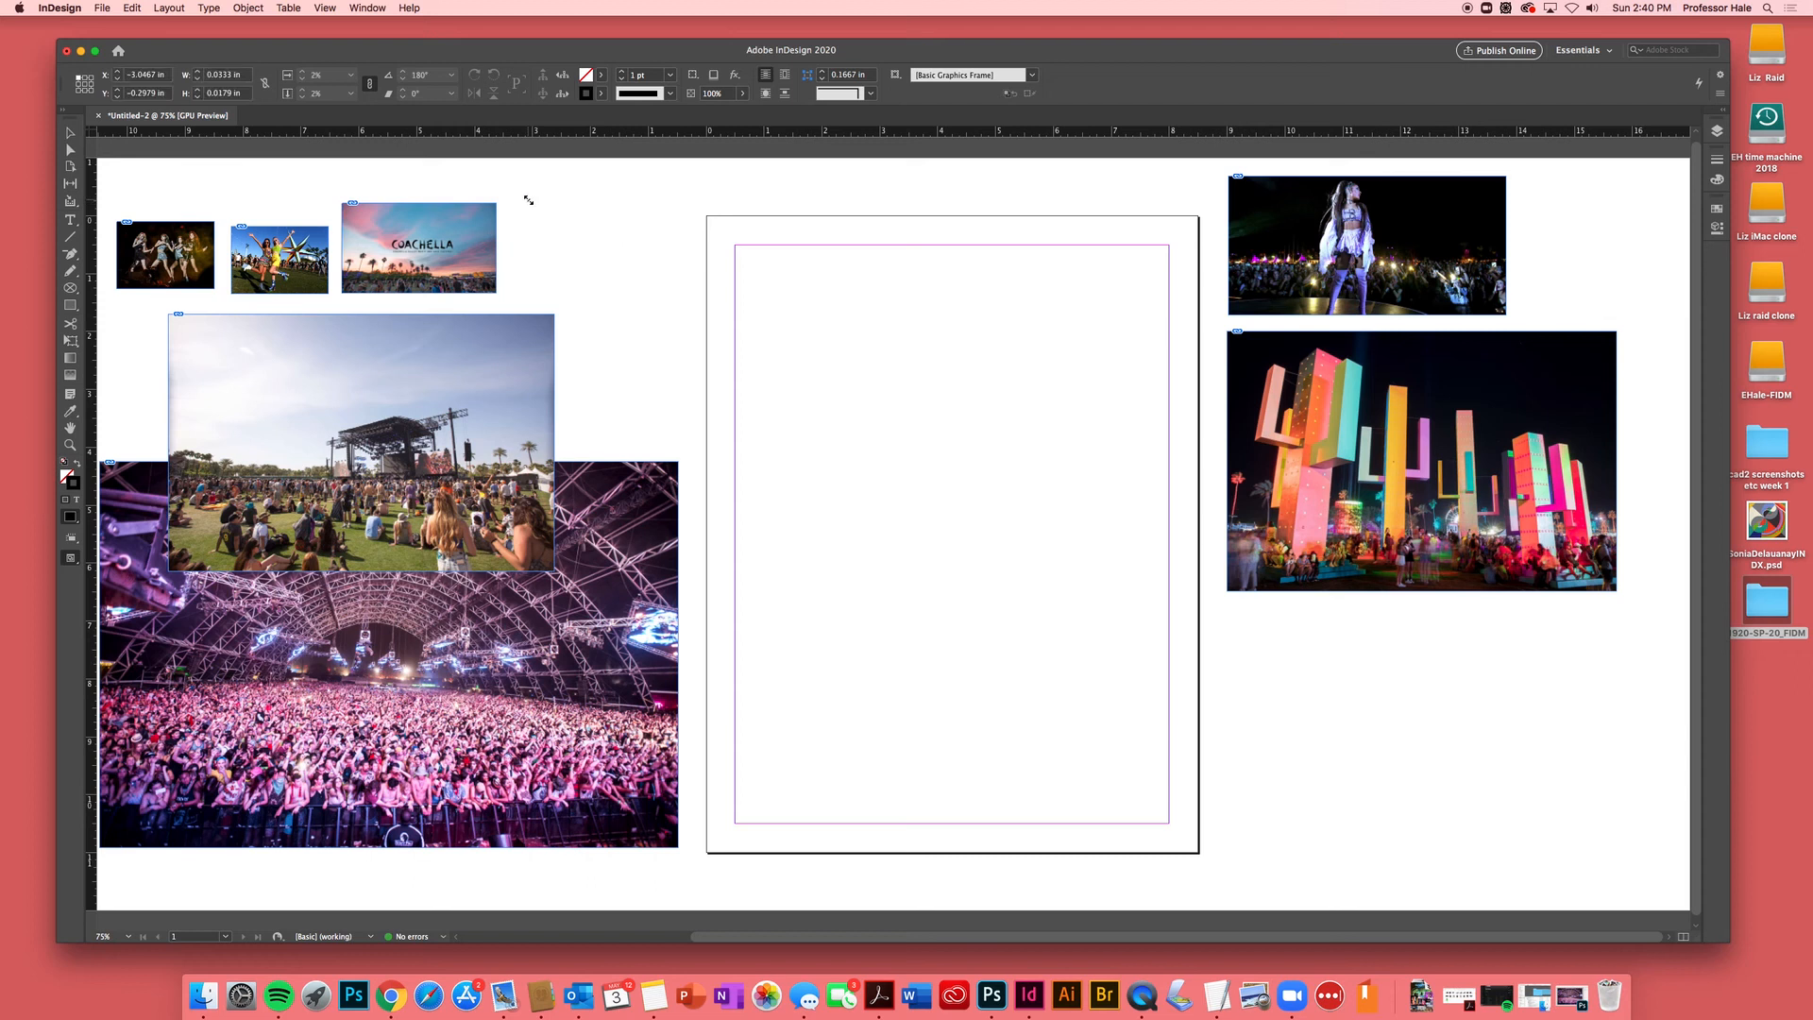
{"action": "left_click", "coordinate": [677, 392]}
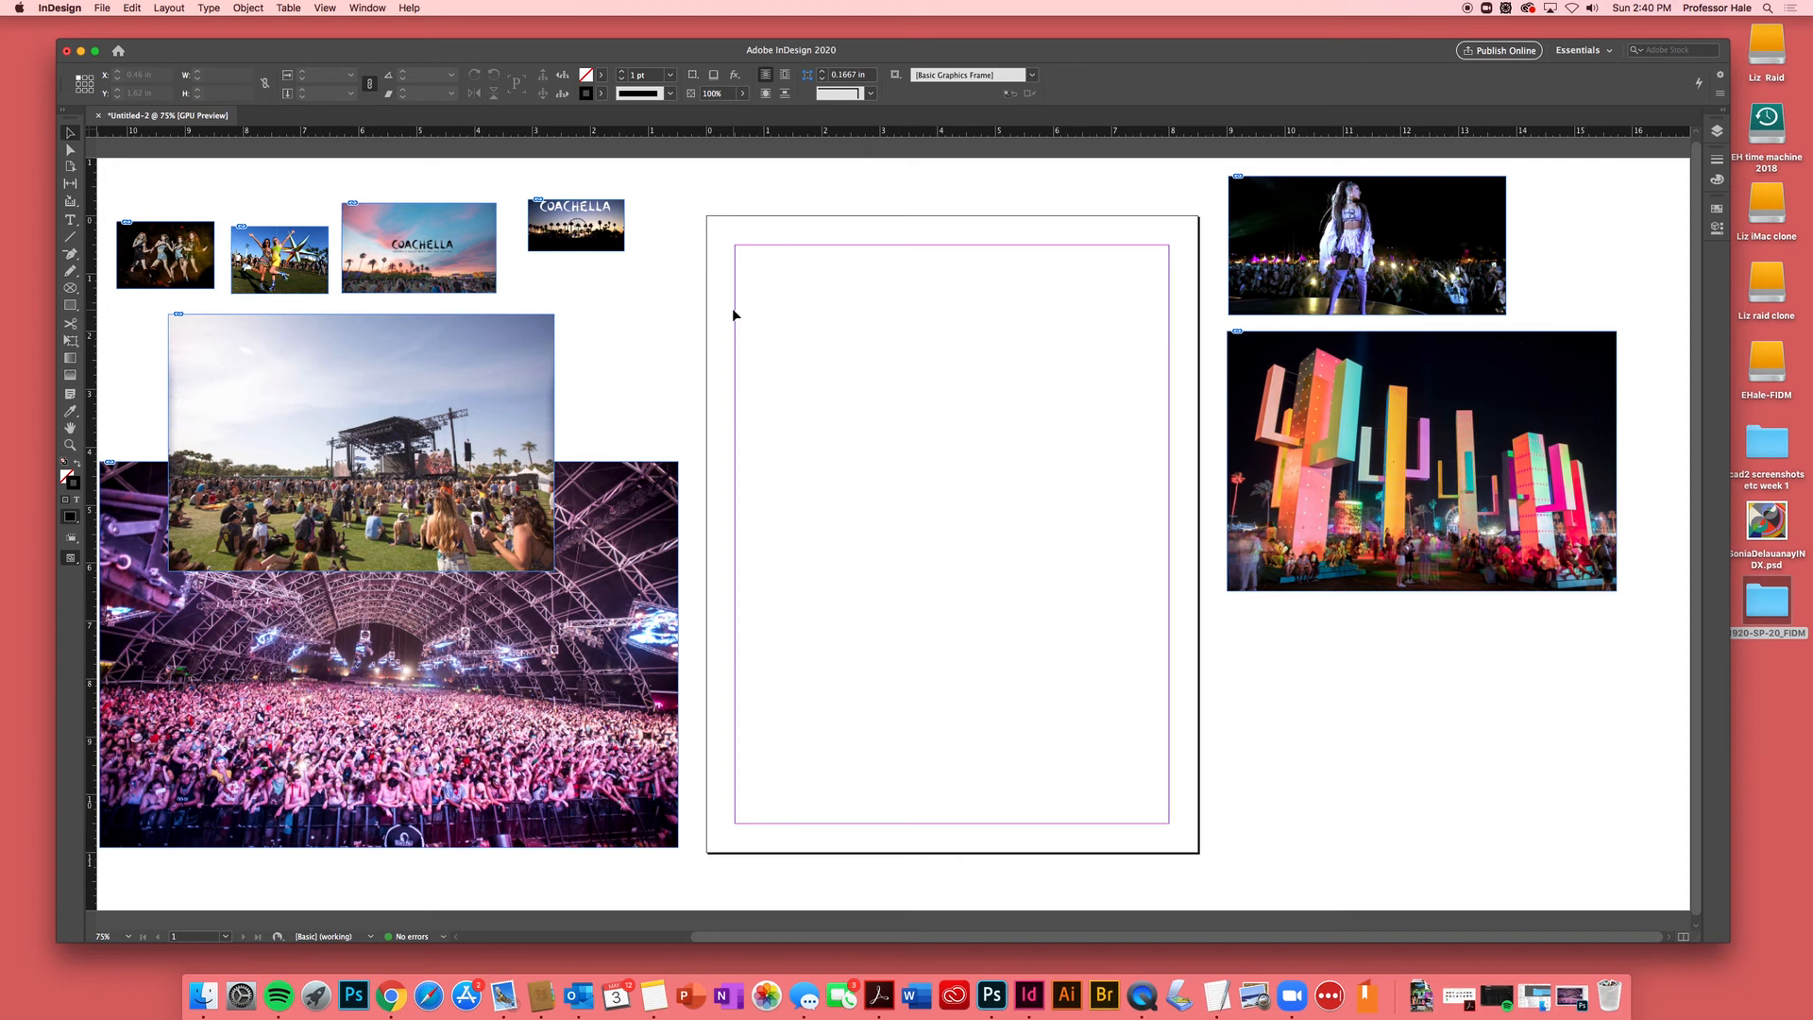
- Place CoachellaCrowdSurfer300.psd at full size, move it off the page to below the colorful sculpture photo, and deselect it
{"action": "key", "text": "super+d"}
{"action": "left_click", "coordinate": [784, 308]}
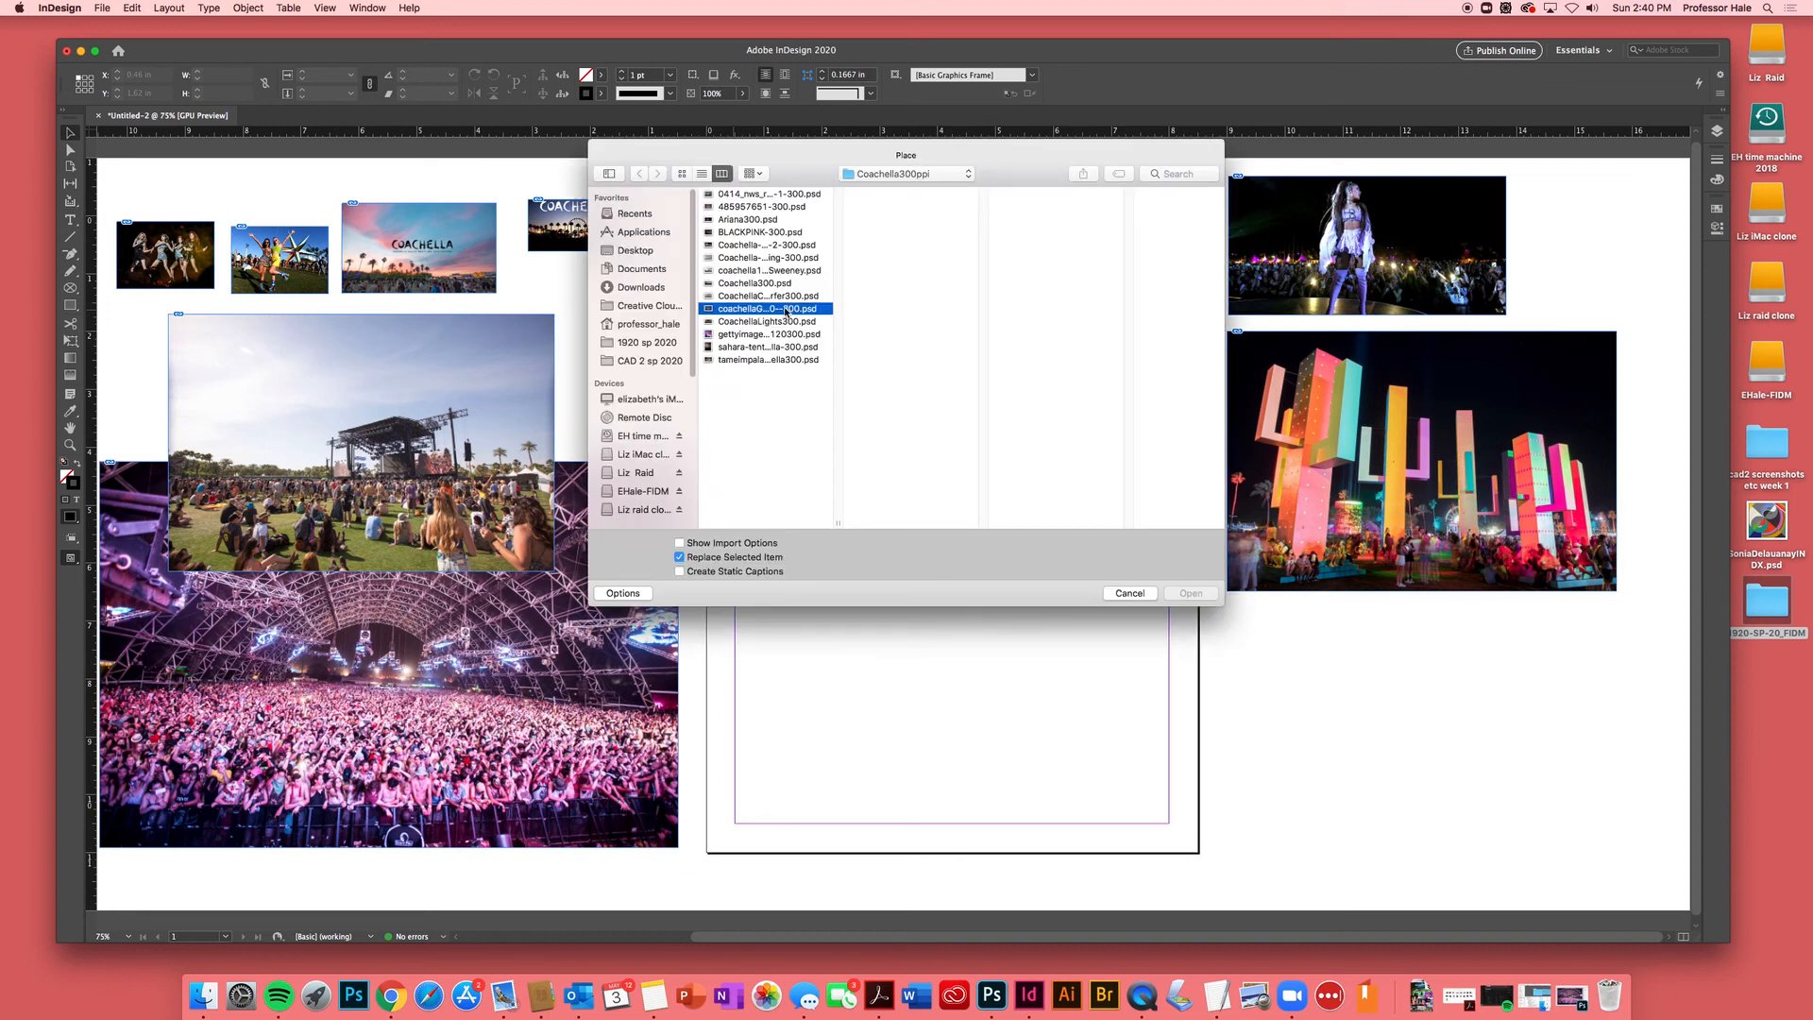
{"action": "left_click", "coordinate": [784, 297]}
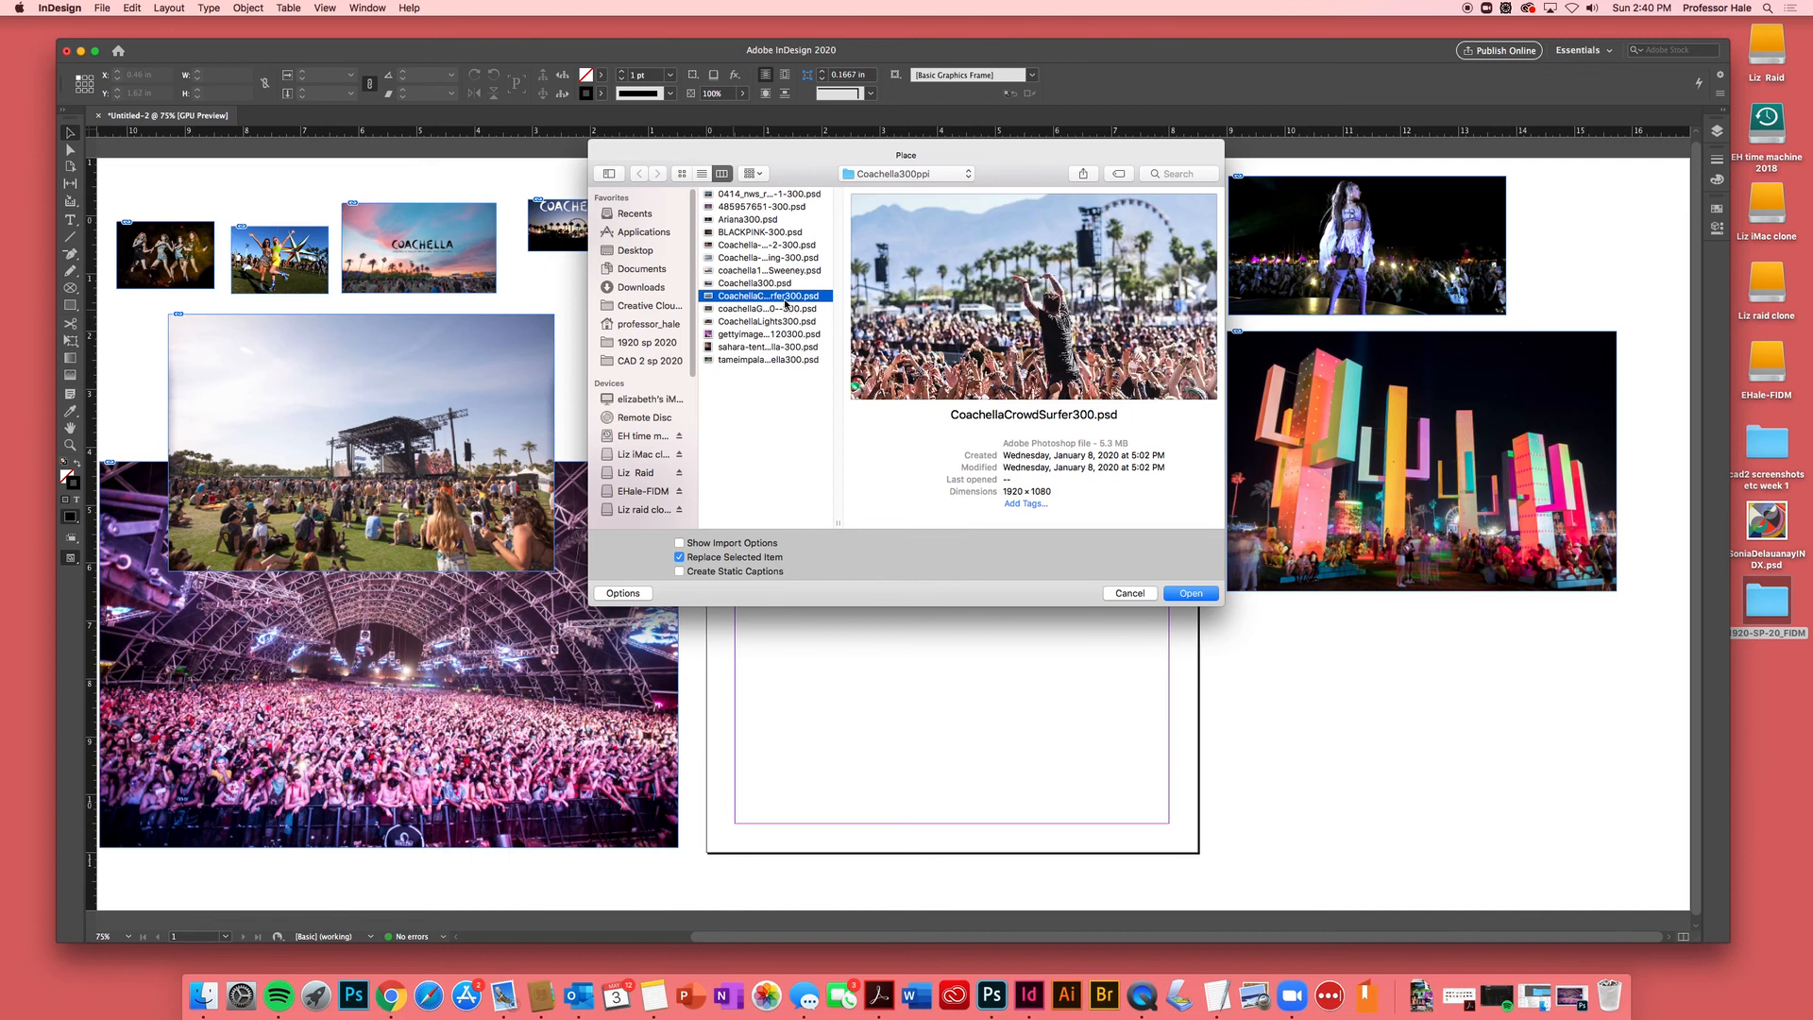
{"action": "left_click", "coordinate": [1188, 594]}
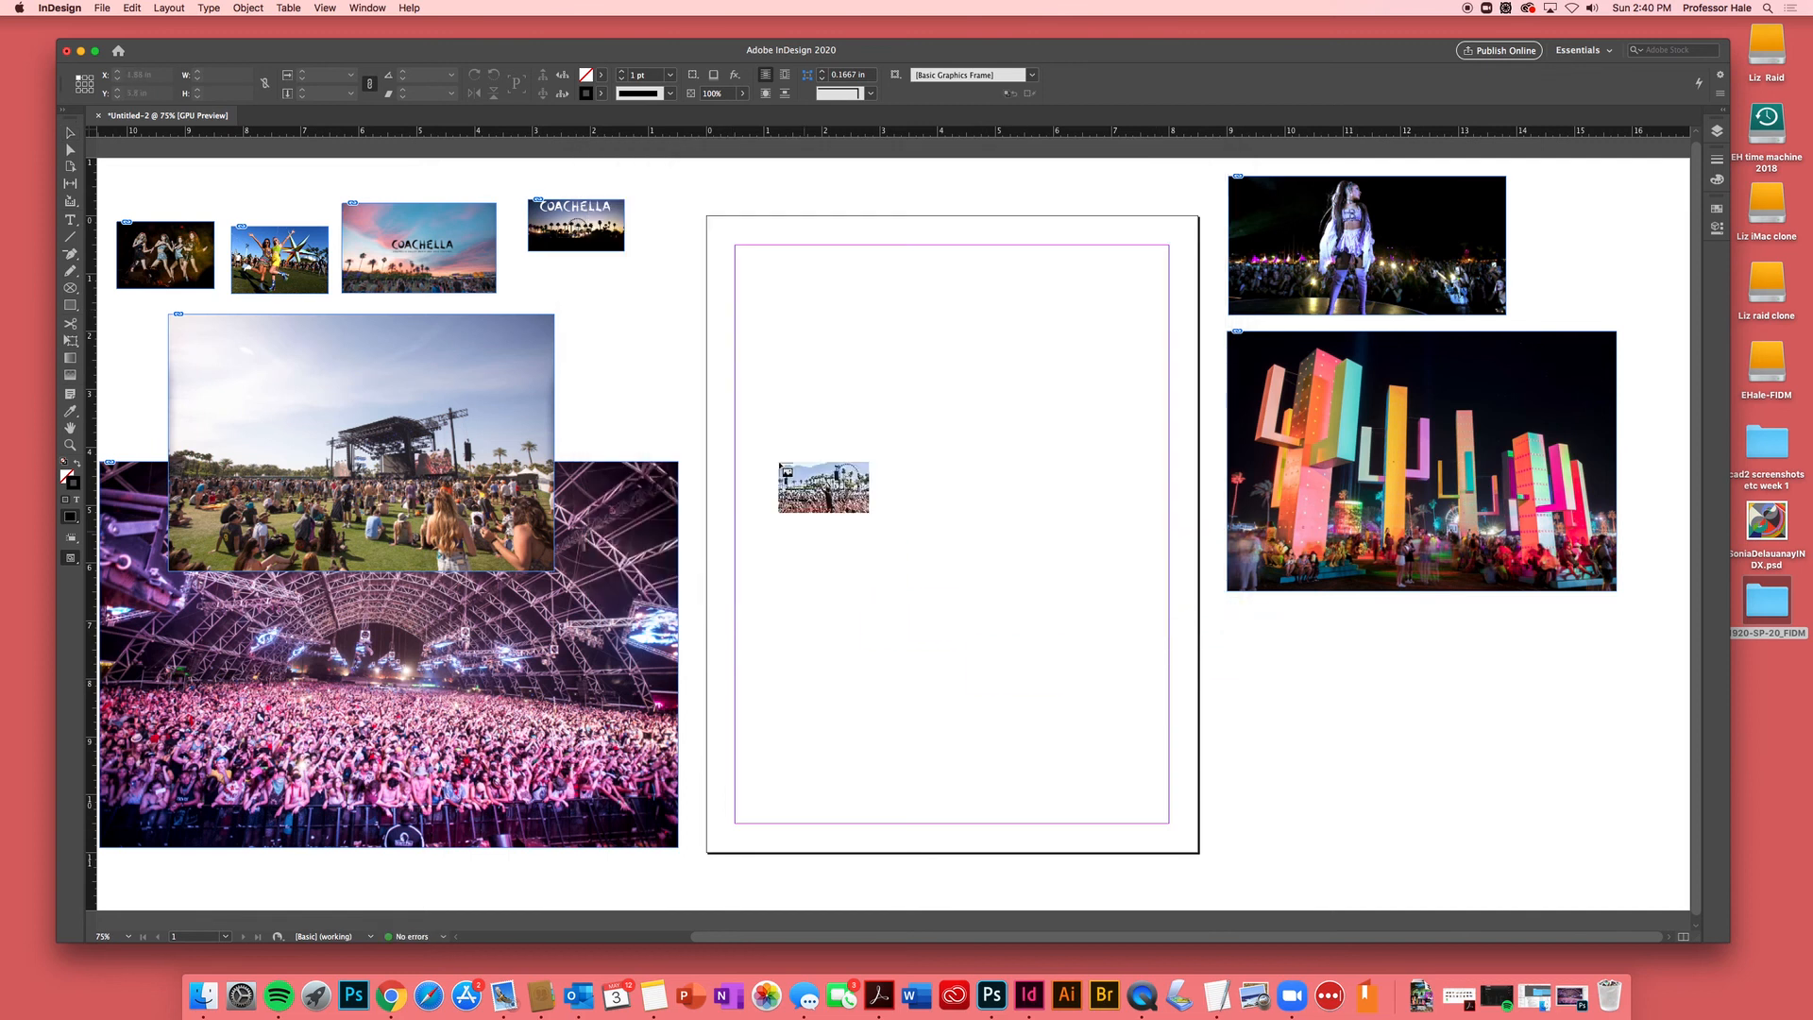
{"action": "left_click", "coordinate": [738, 335]}
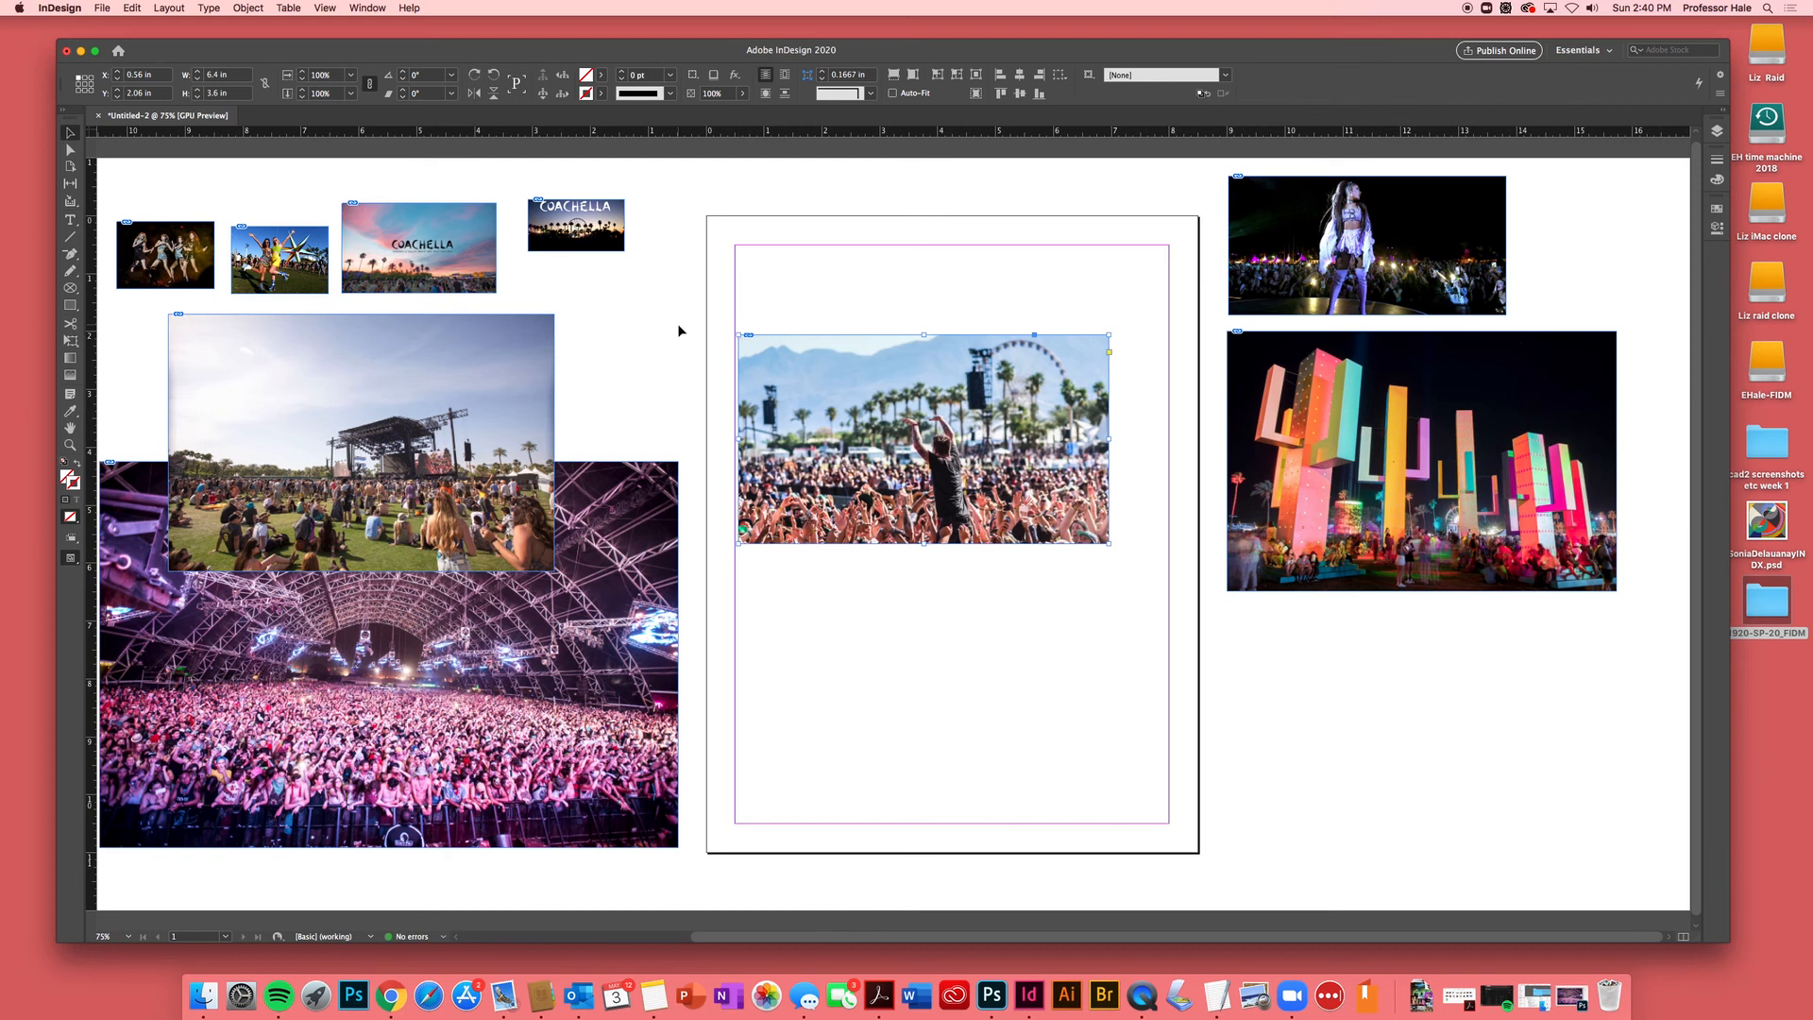
{"action": "left_click", "coordinate": [955, 689]}
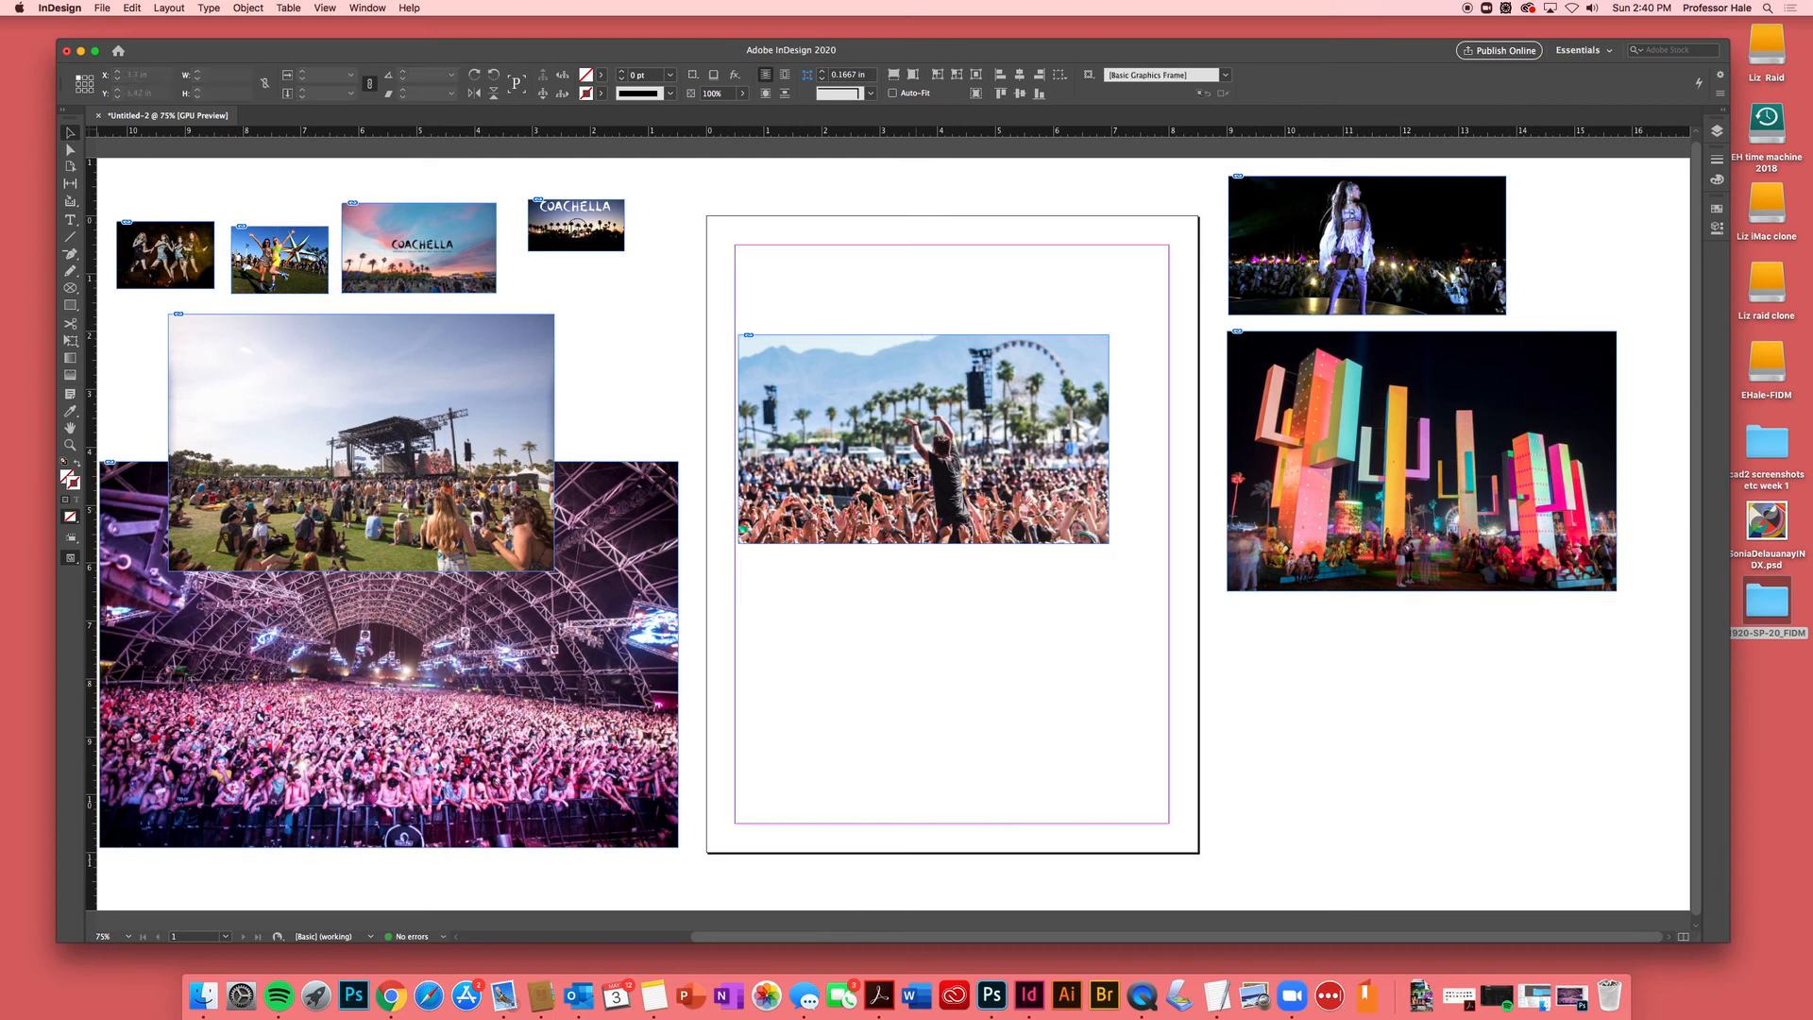
{"action": "left_click_drag", "start_coordinate": [912, 403], "coordinate": [1341, 637]}
{"action": "left_click", "coordinate": [748, 224]}
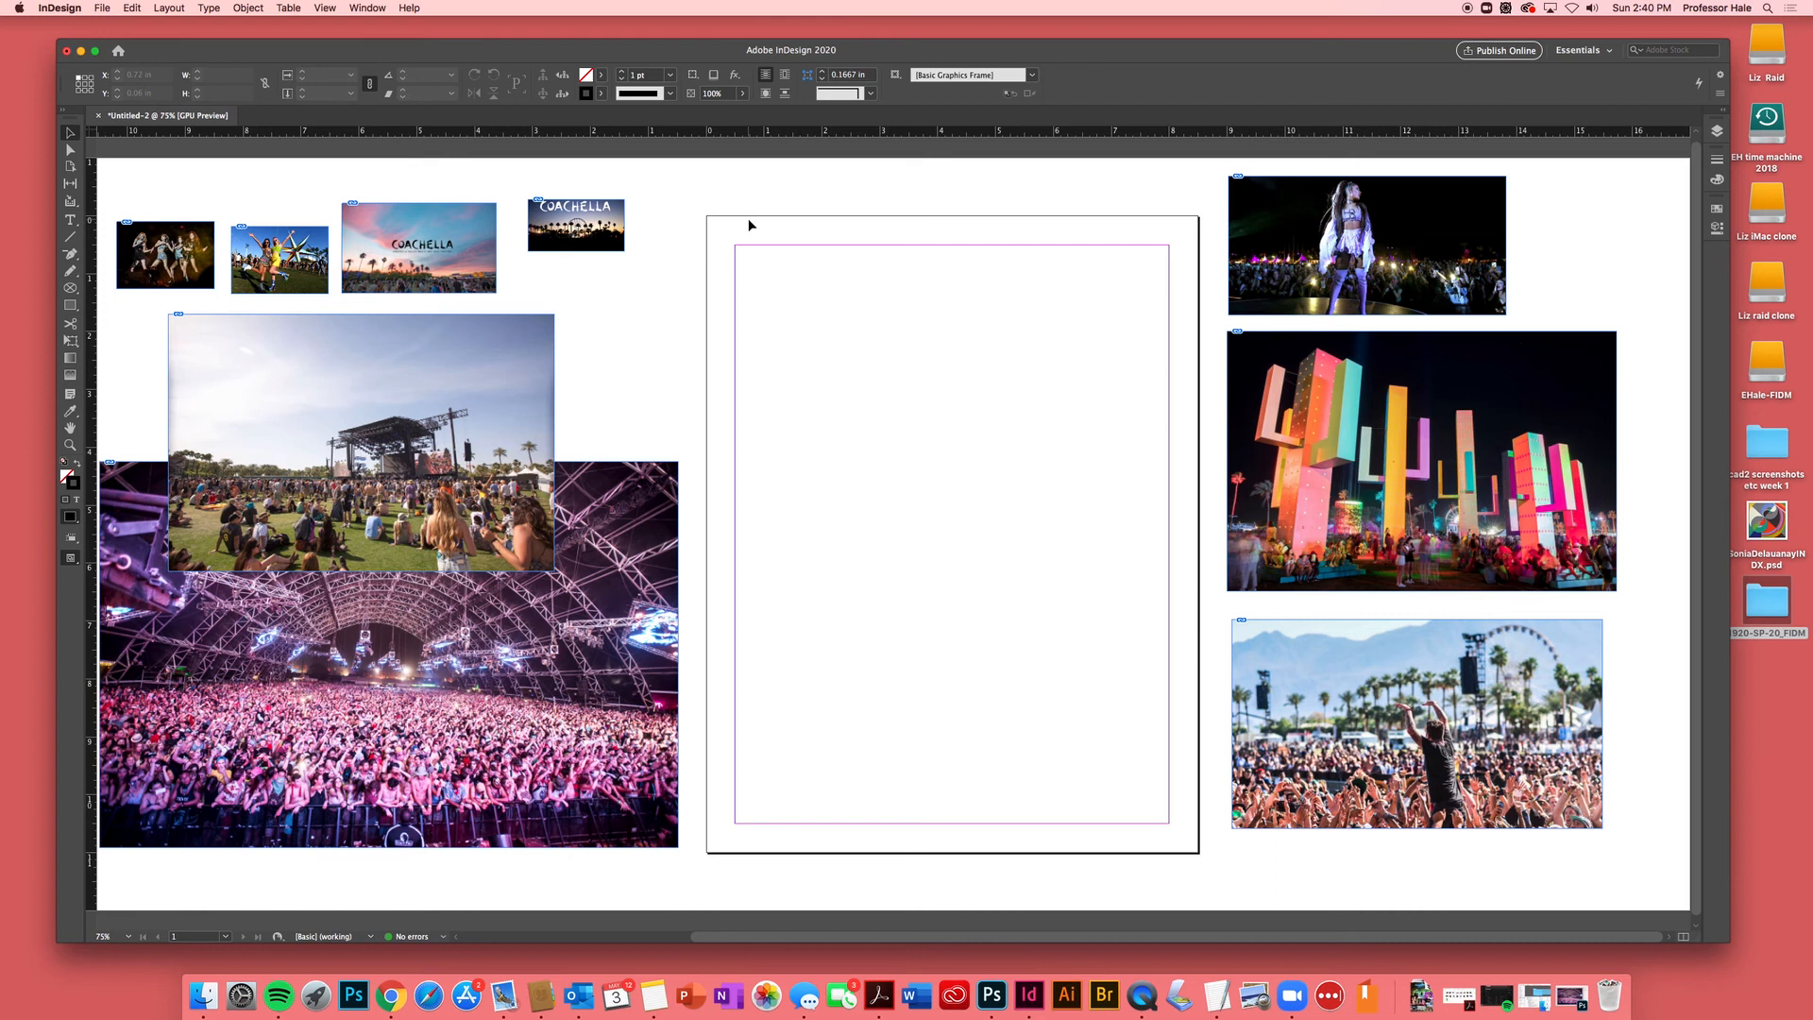
- Place coachellaGettyImages-673625850--300.psd at full size, move it just below the small Coachella silhouette image, and deselect it
{"action": "key", "text": "super+d"}
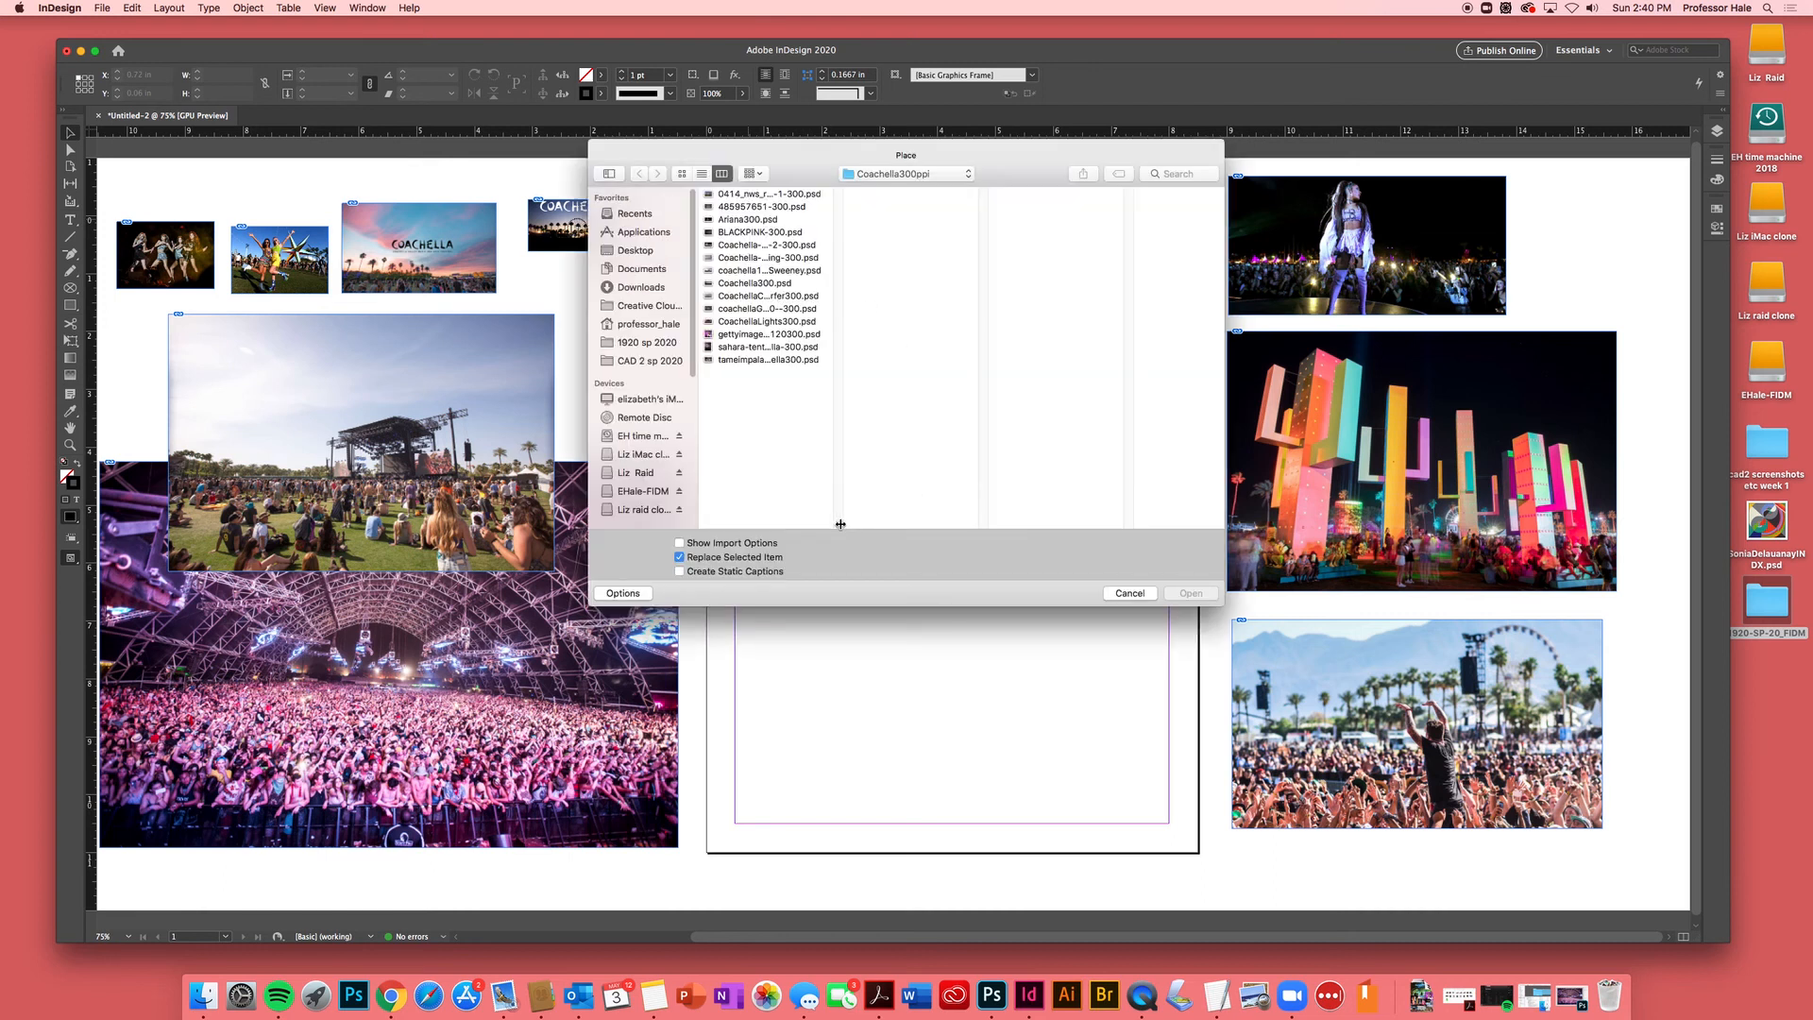
{"action": "left_click_drag", "start_coordinate": [838, 523], "coordinate": [959, 526]}
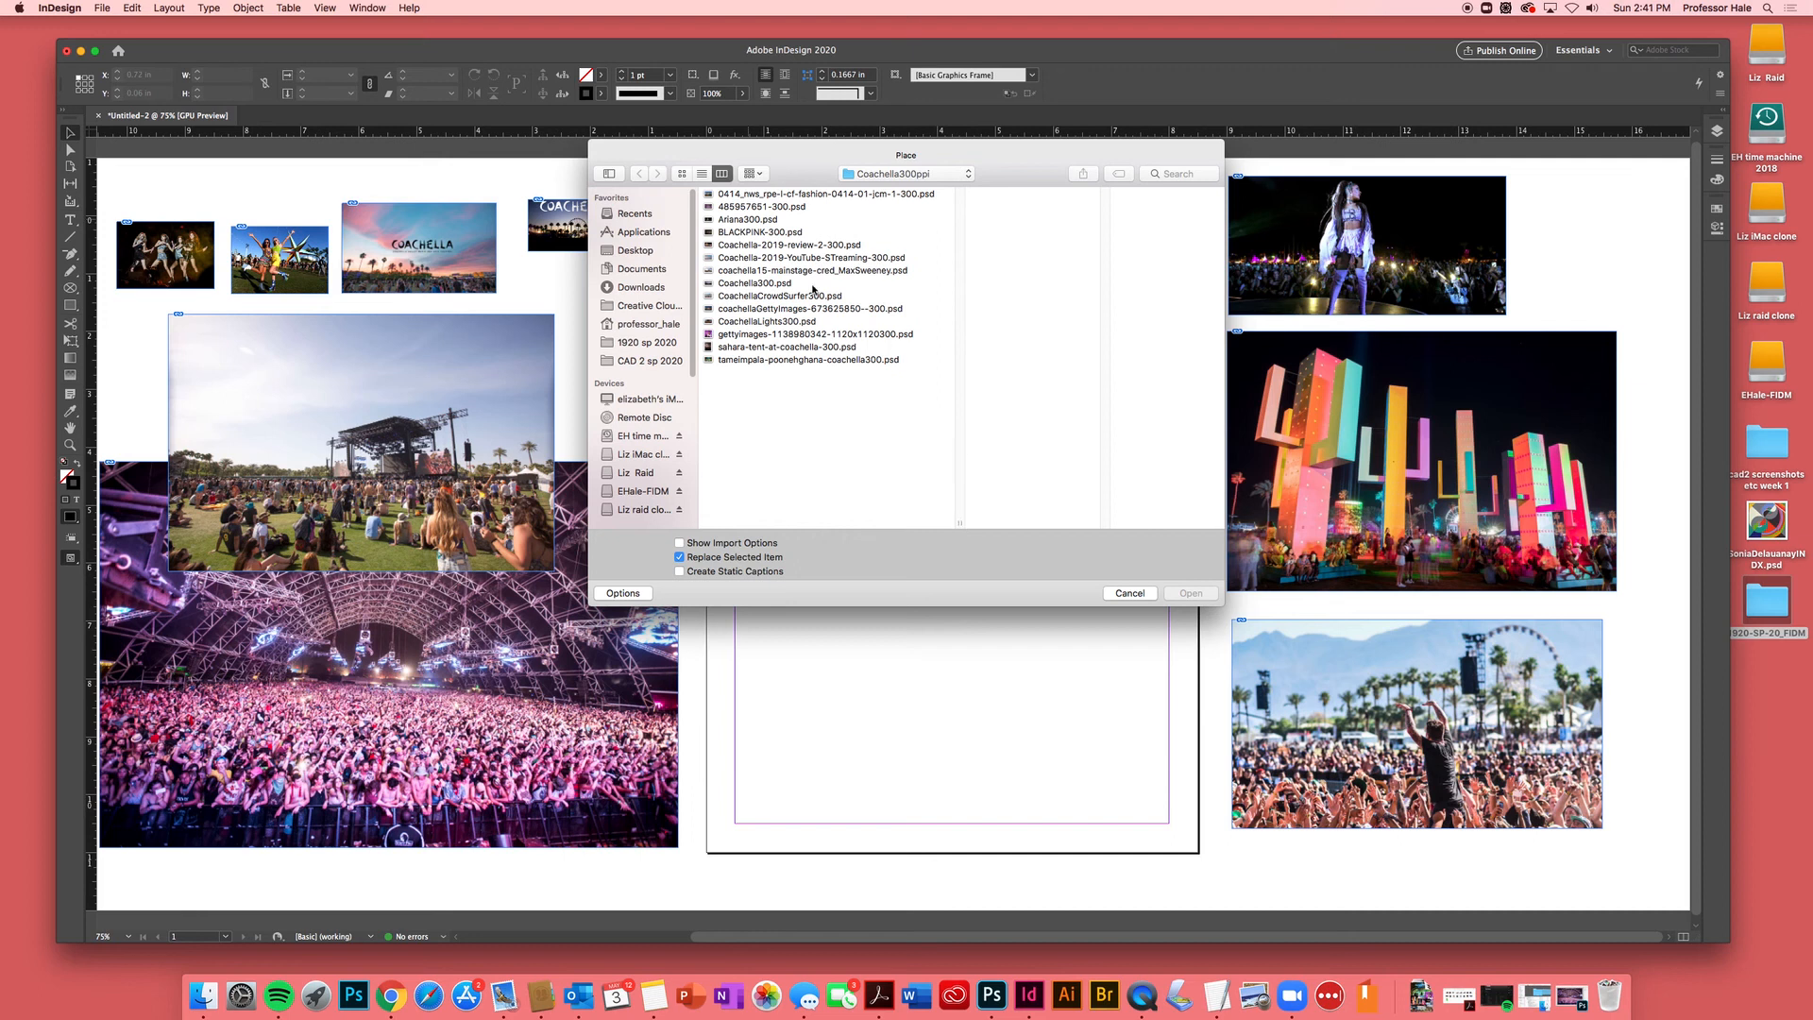
{"action": "left_click", "coordinate": [756, 310]}
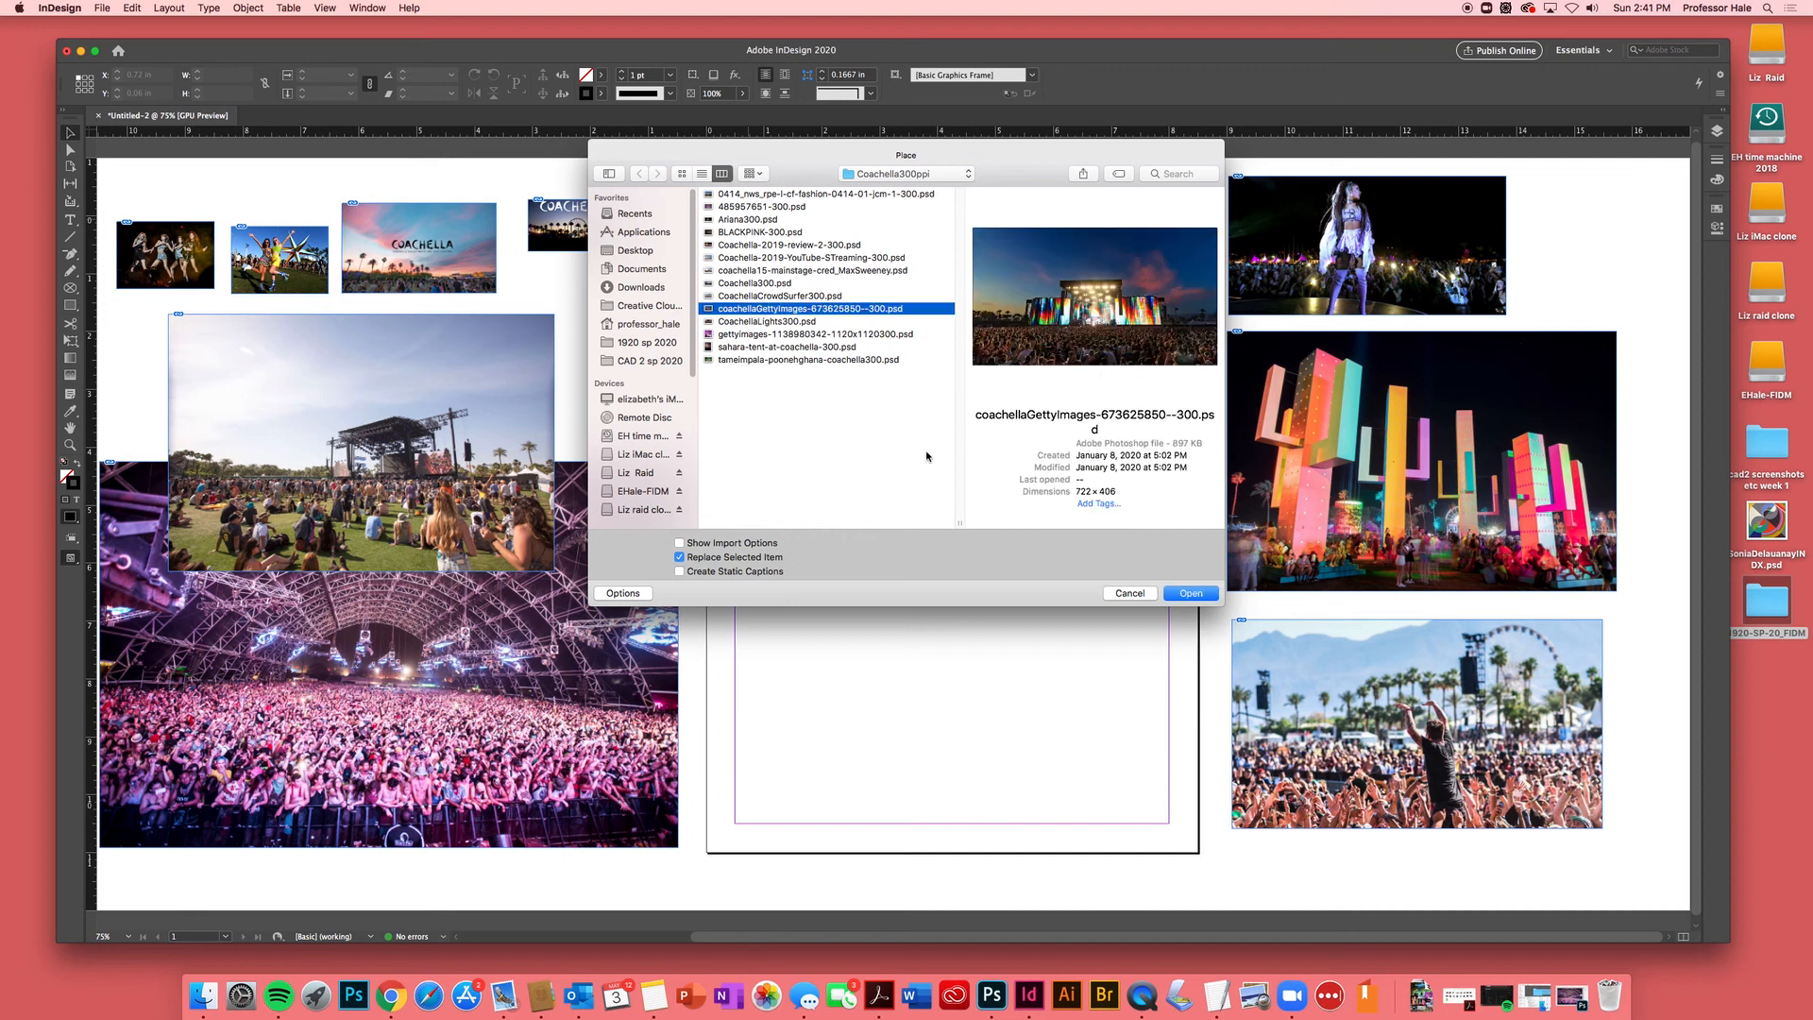
{"action": "left_click", "coordinate": [1191, 593]}
{"action": "left_click", "coordinate": [606, 285]}
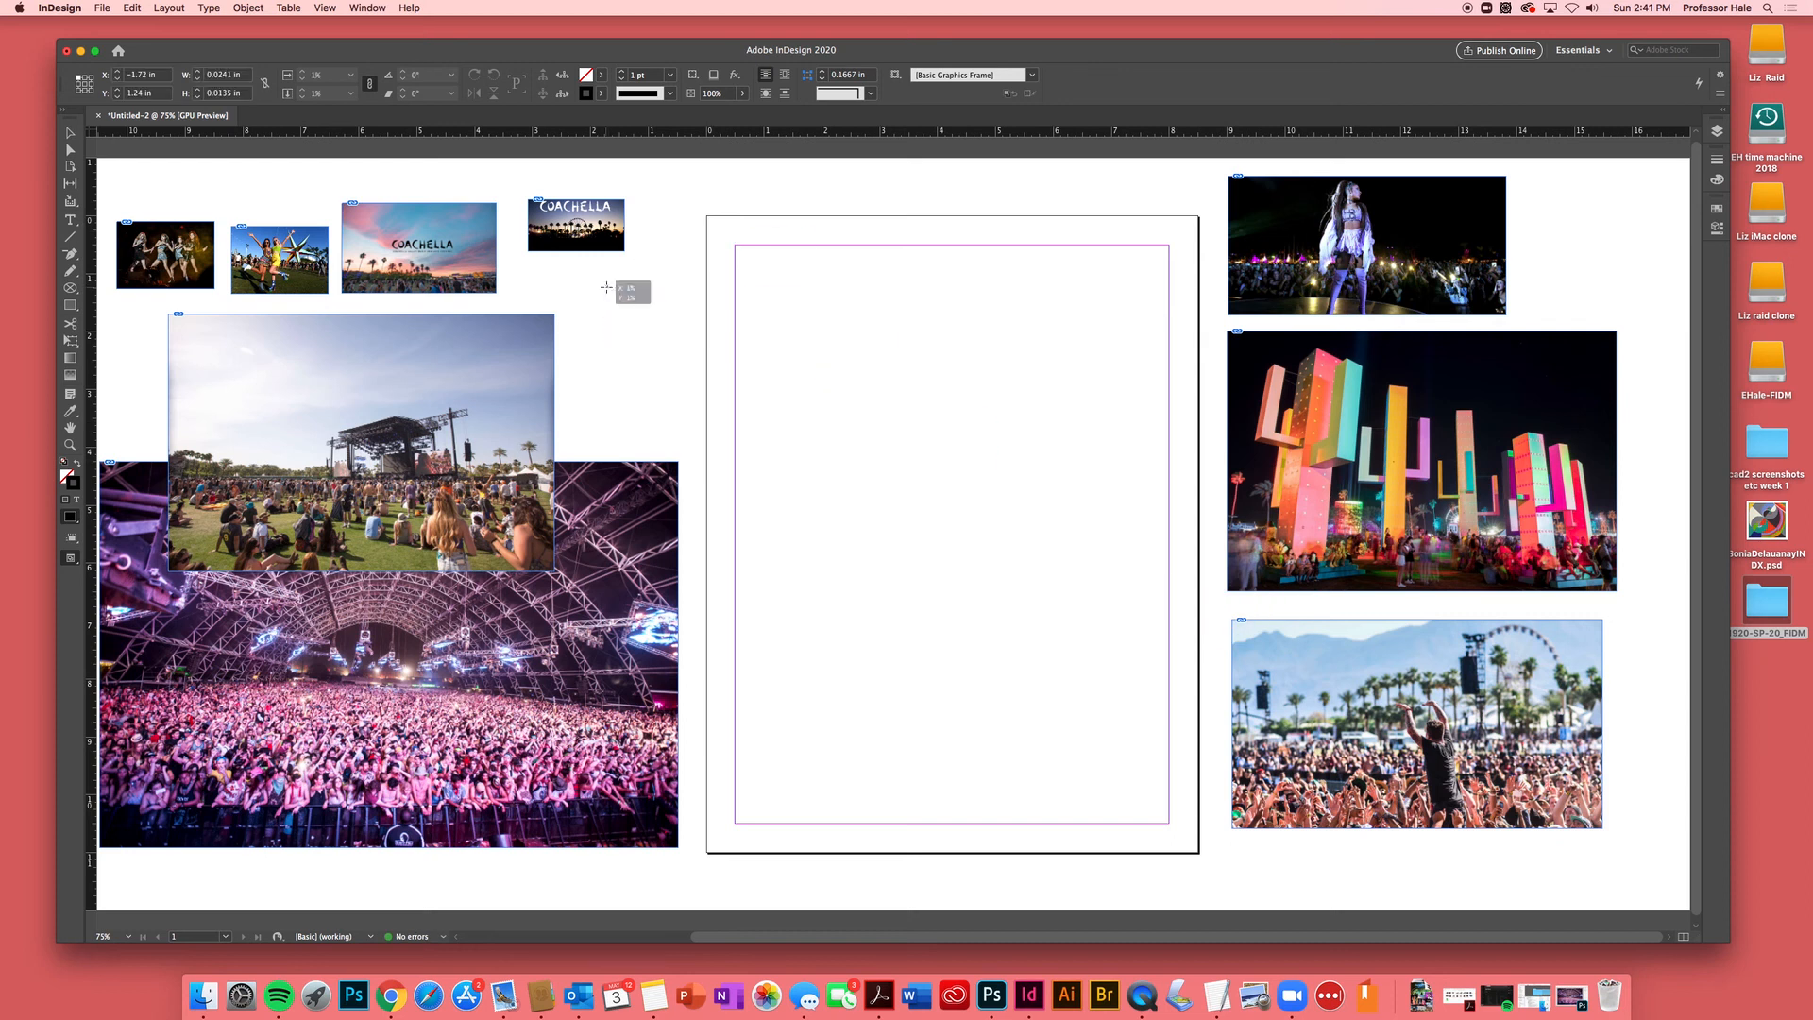
{"action": "left_click_drag", "start_coordinate": [696, 336], "coordinate": [747, 364]}
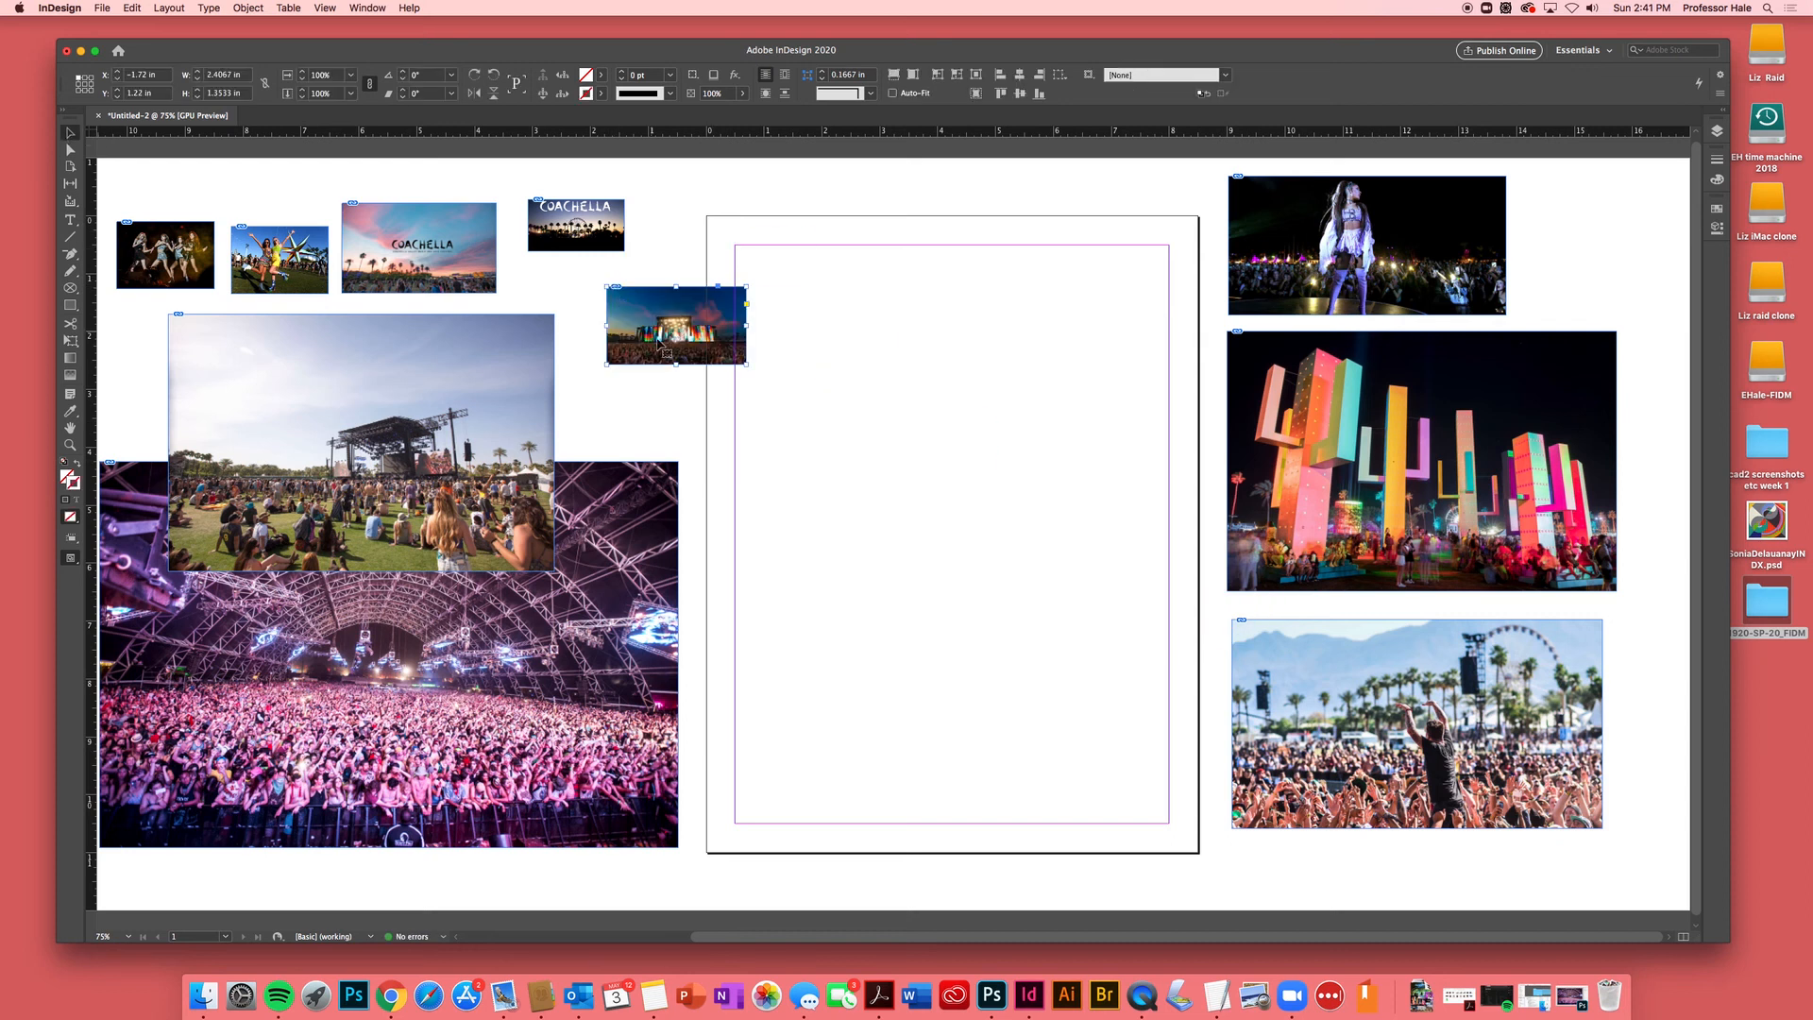
{"action": "left_click_drag", "start_coordinate": [662, 305], "coordinate": [590, 288]}
{"action": "left_click", "coordinate": [639, 404]}
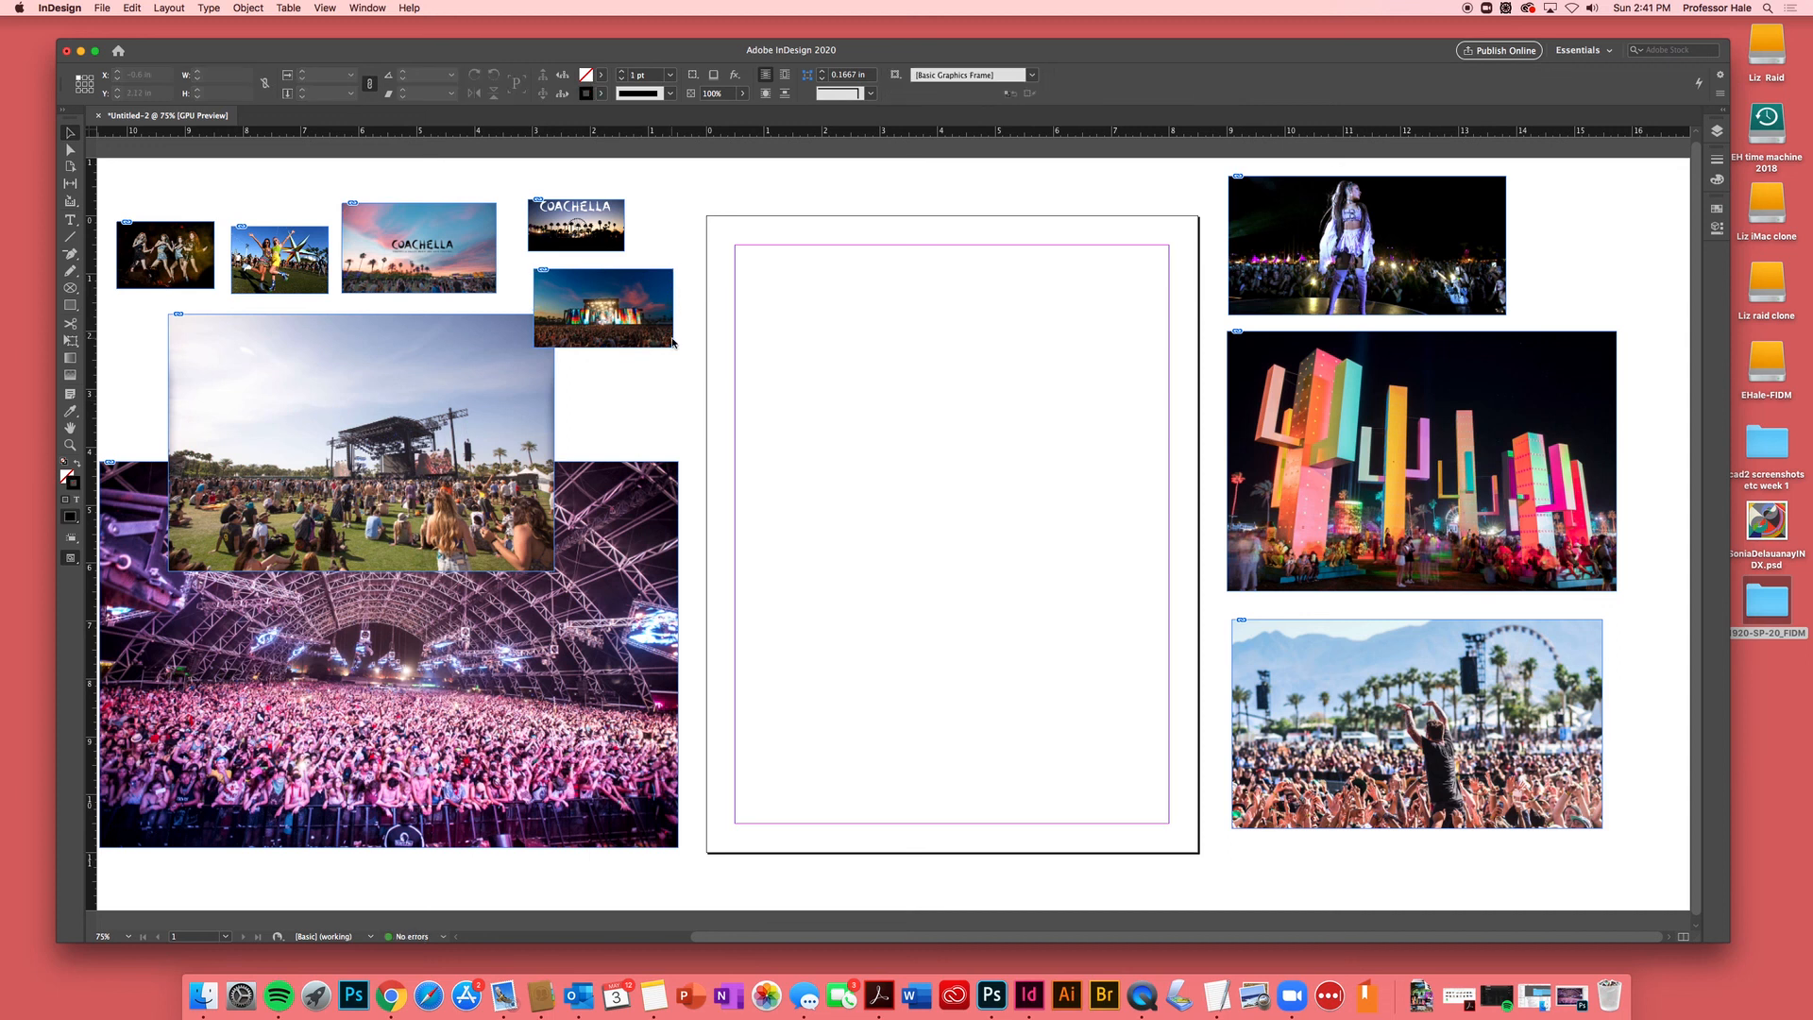
- Place CoachellaLights300.psd at full size, move it below the small sunset stage photo beside the page, and deselect it
{"action": "key", "text": "super+d"}
{"action": "left_click", "coordinate": [761, 322]}
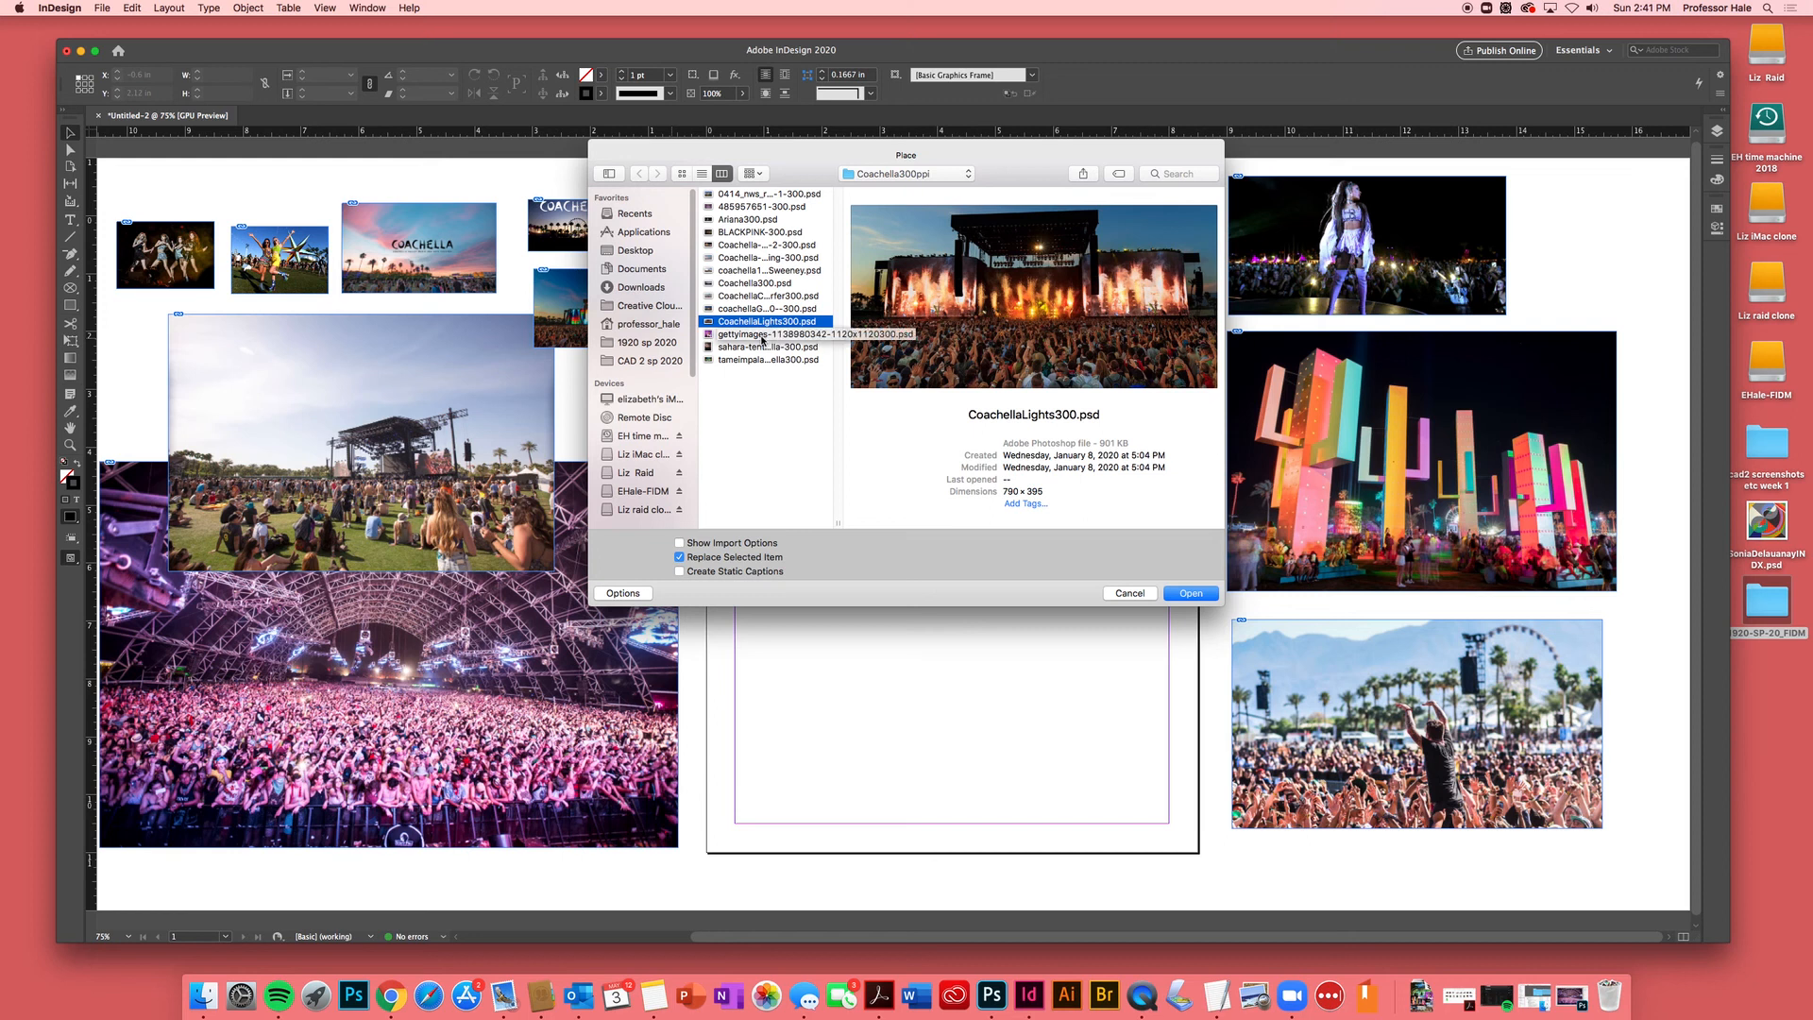
{"action": "left_click", "coordinate": [1181, 597]}
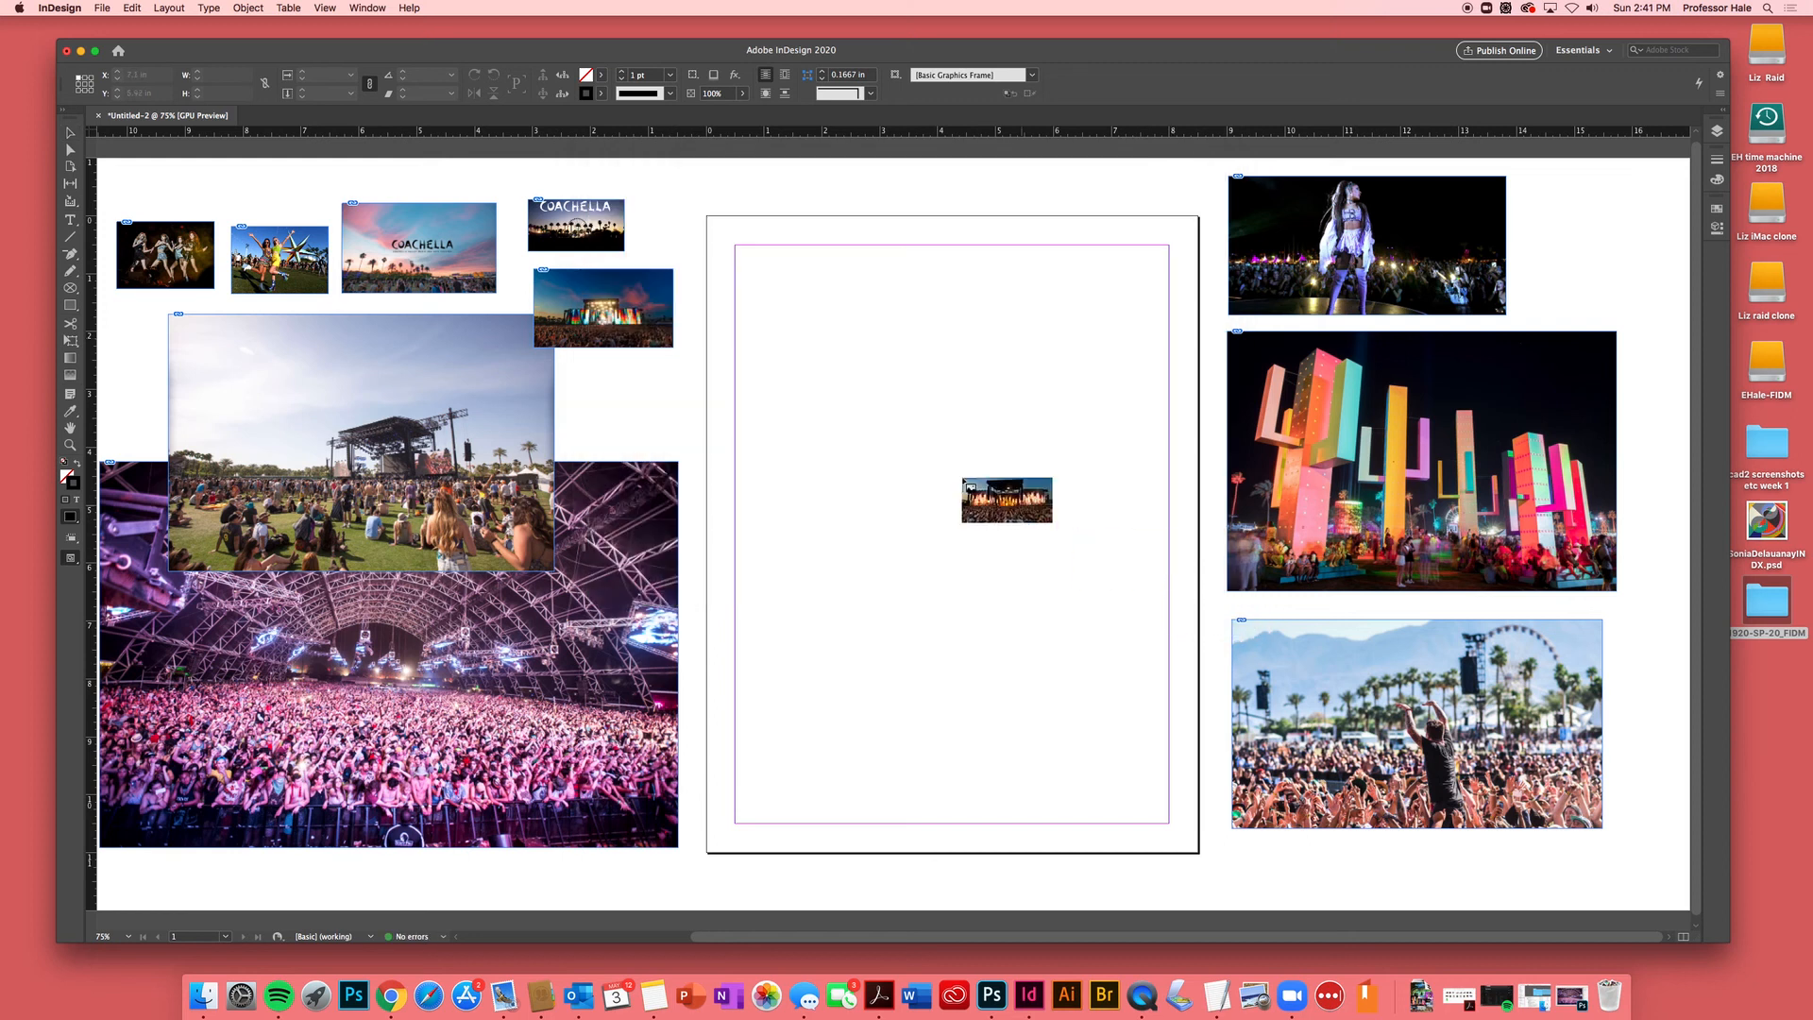
{"action": "left_click", "coordinate": [795, 282]}
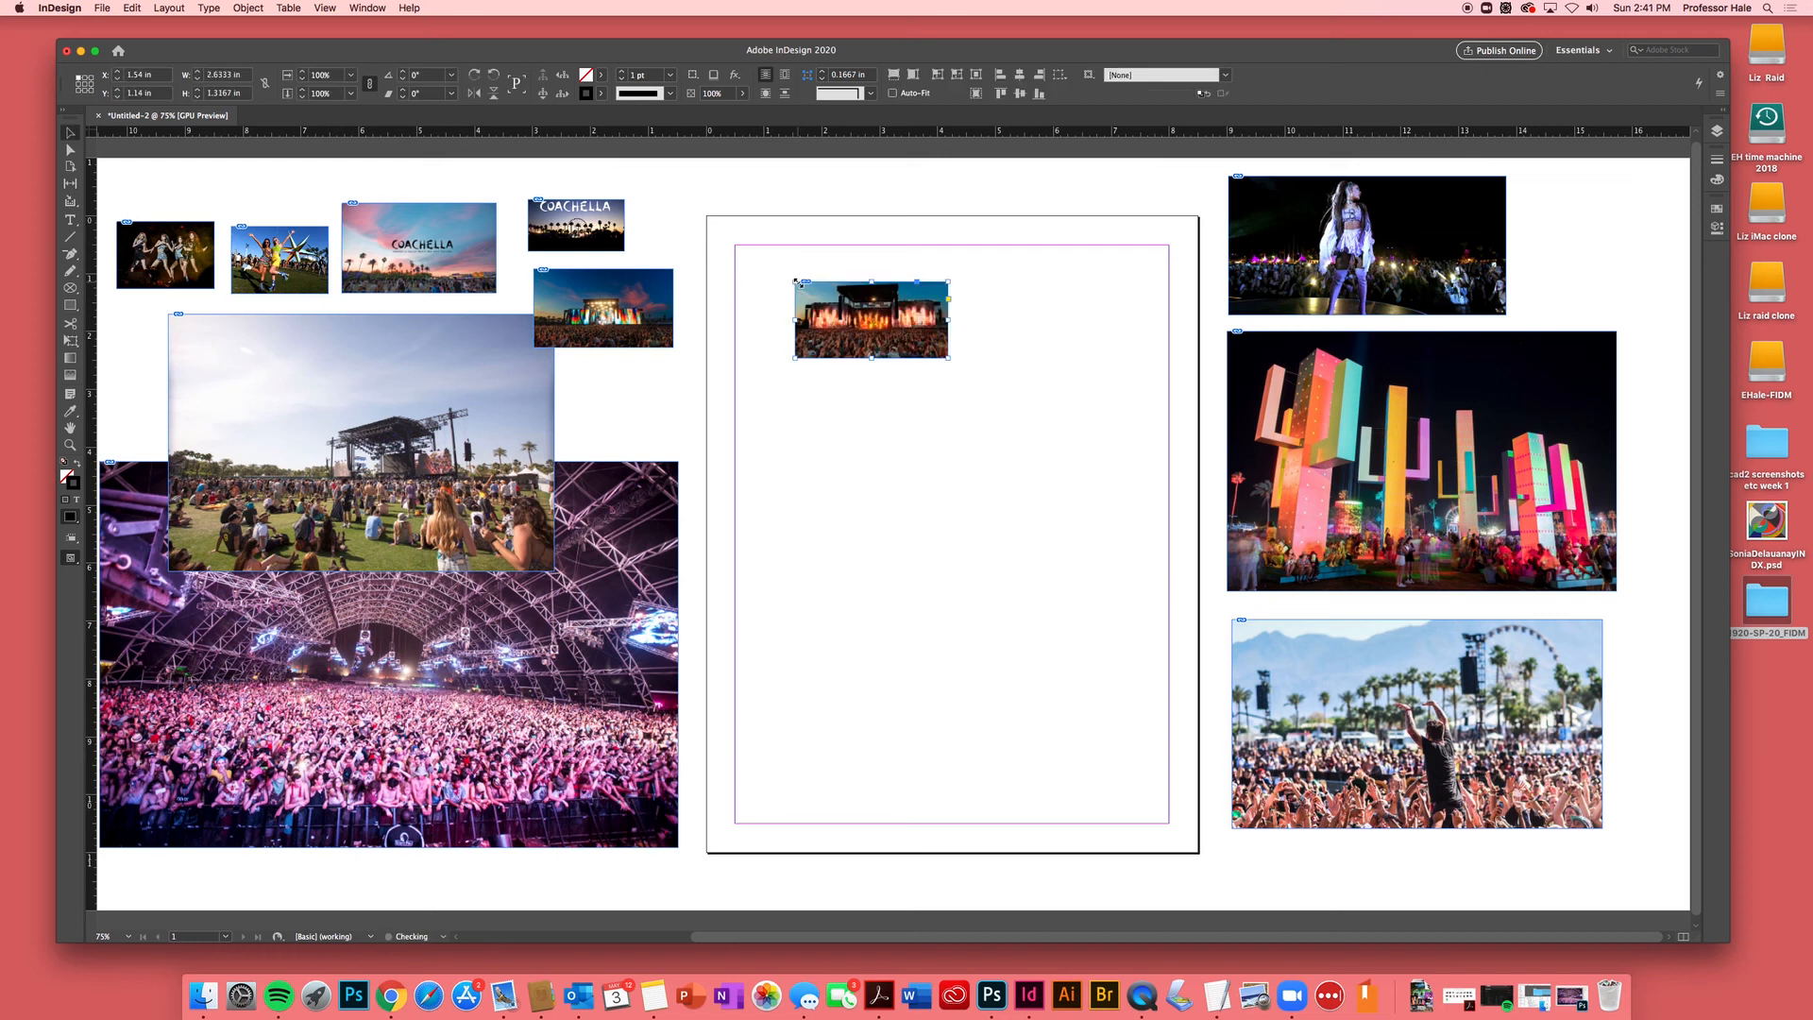
{"action": "left_click", "coordinate": [925, 439]}
{"action": "mouse_move", "coordinate": [916, 297]}
{"action": "left_mouse_down"}
{"action": "mouse_move", "coordinate": [808, 367]}
{"action": "mouse_move", "coordinate": [691, 374]}
{"action": "left_mouse_up"}
{"action": "left_click", "coordinate": [948, 292]}
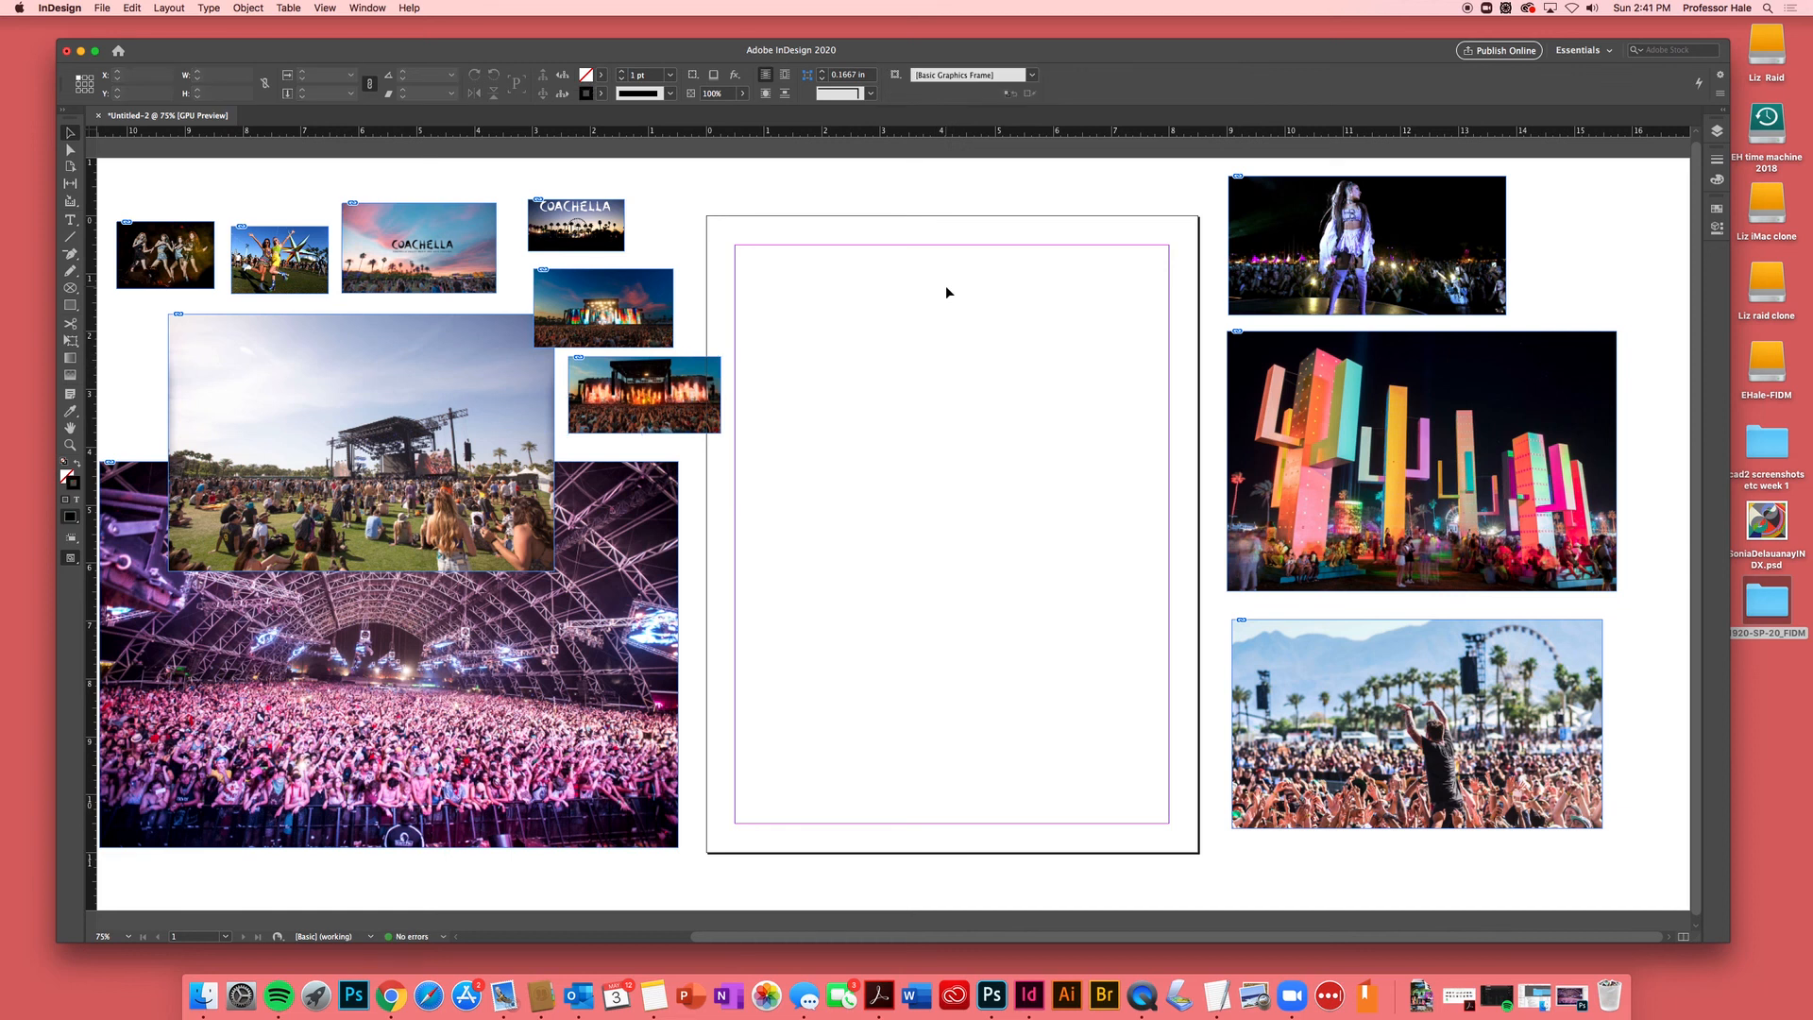
{"action": "key", "text": "super+d"}
{"action": "left_click", "coordinate": [767, 321]}
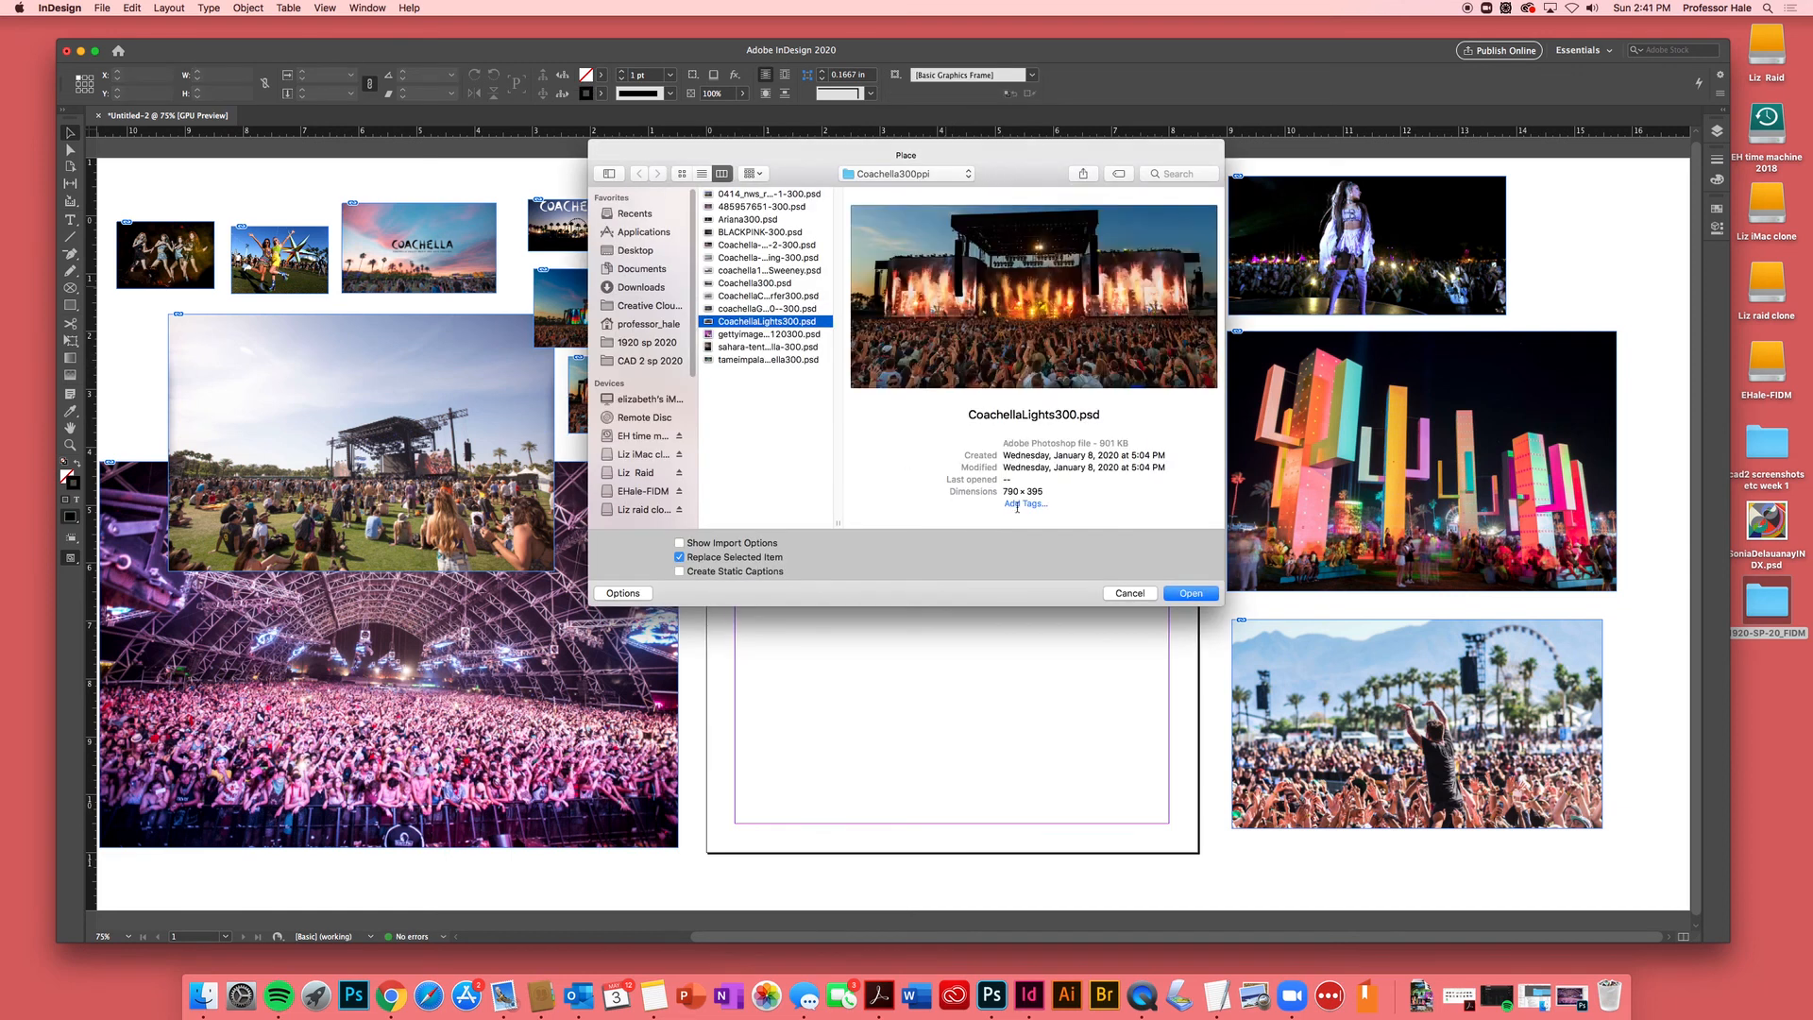
{"action": "left_click", "coordinate": [746, 334]}
{"action": "left_click", "coordinate": [754, 310]}
{"action": "left_click", "coordinate": [752, 322]}
{"action": "left_click", "coordinate": [753, 335]}
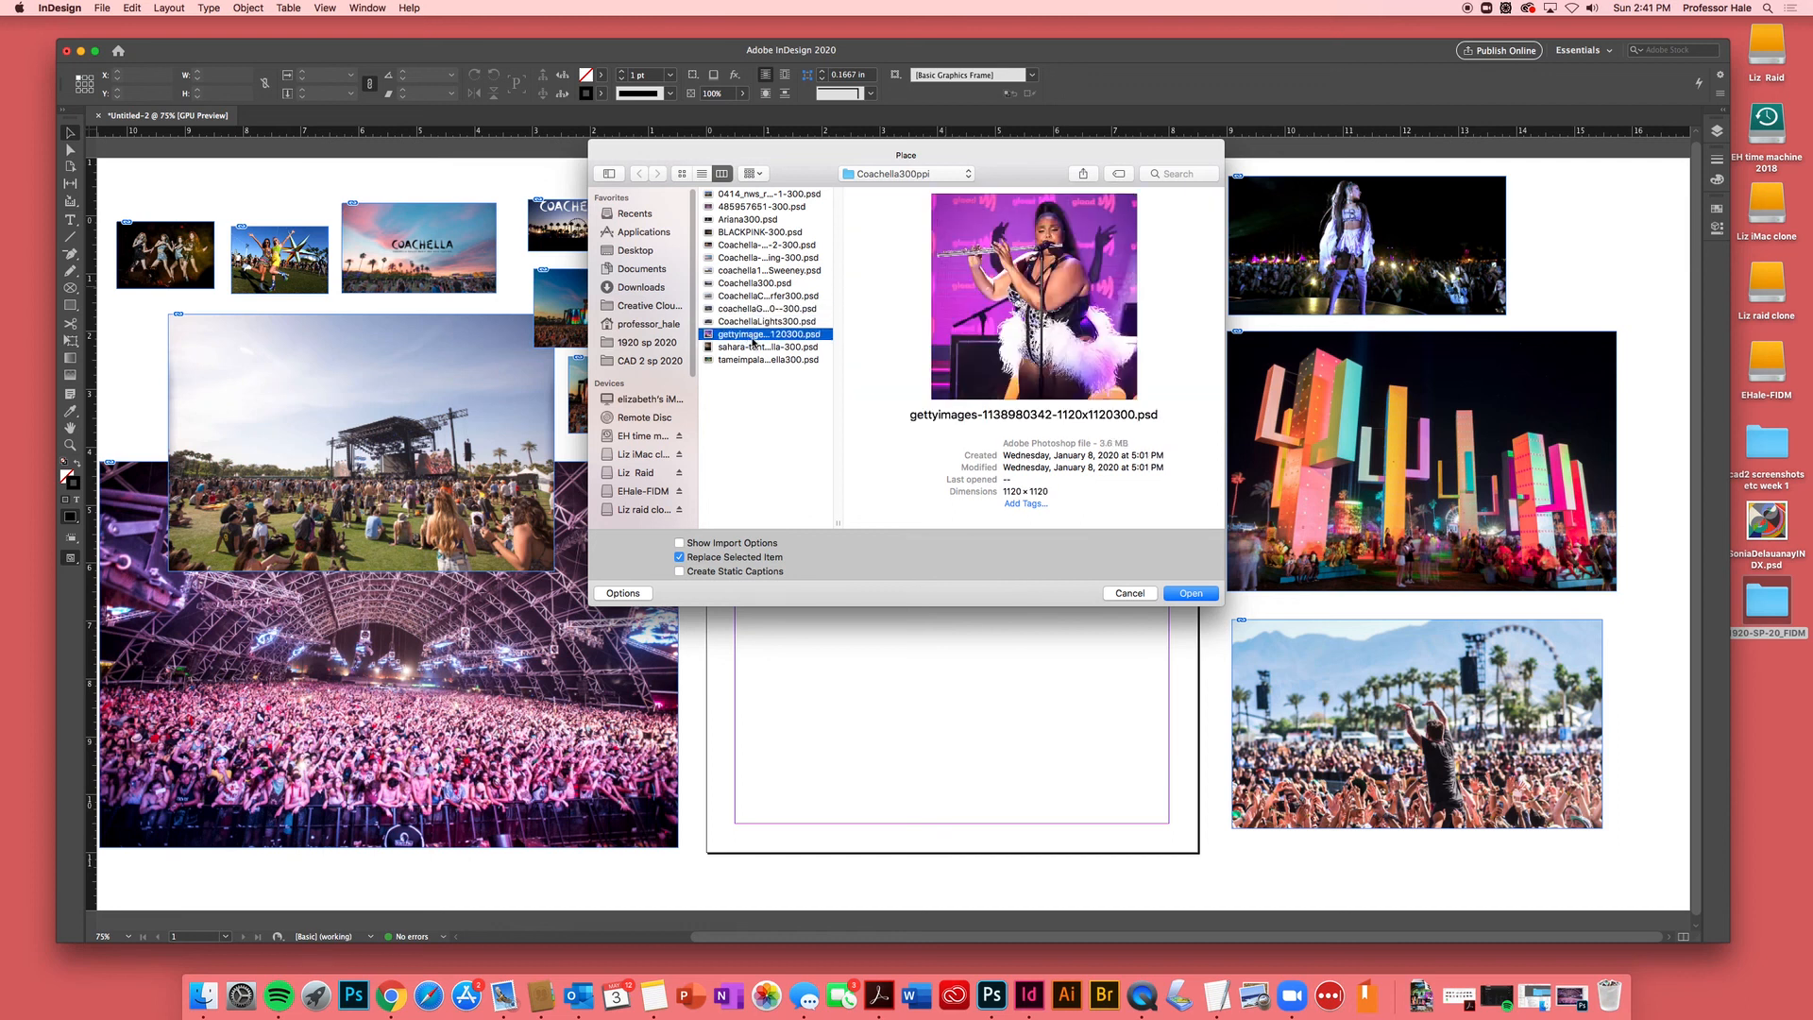
{"action": "left_click", "coordinate": [1188, 594]}
{"action": "left_click", "coordinate": [797, 253]}
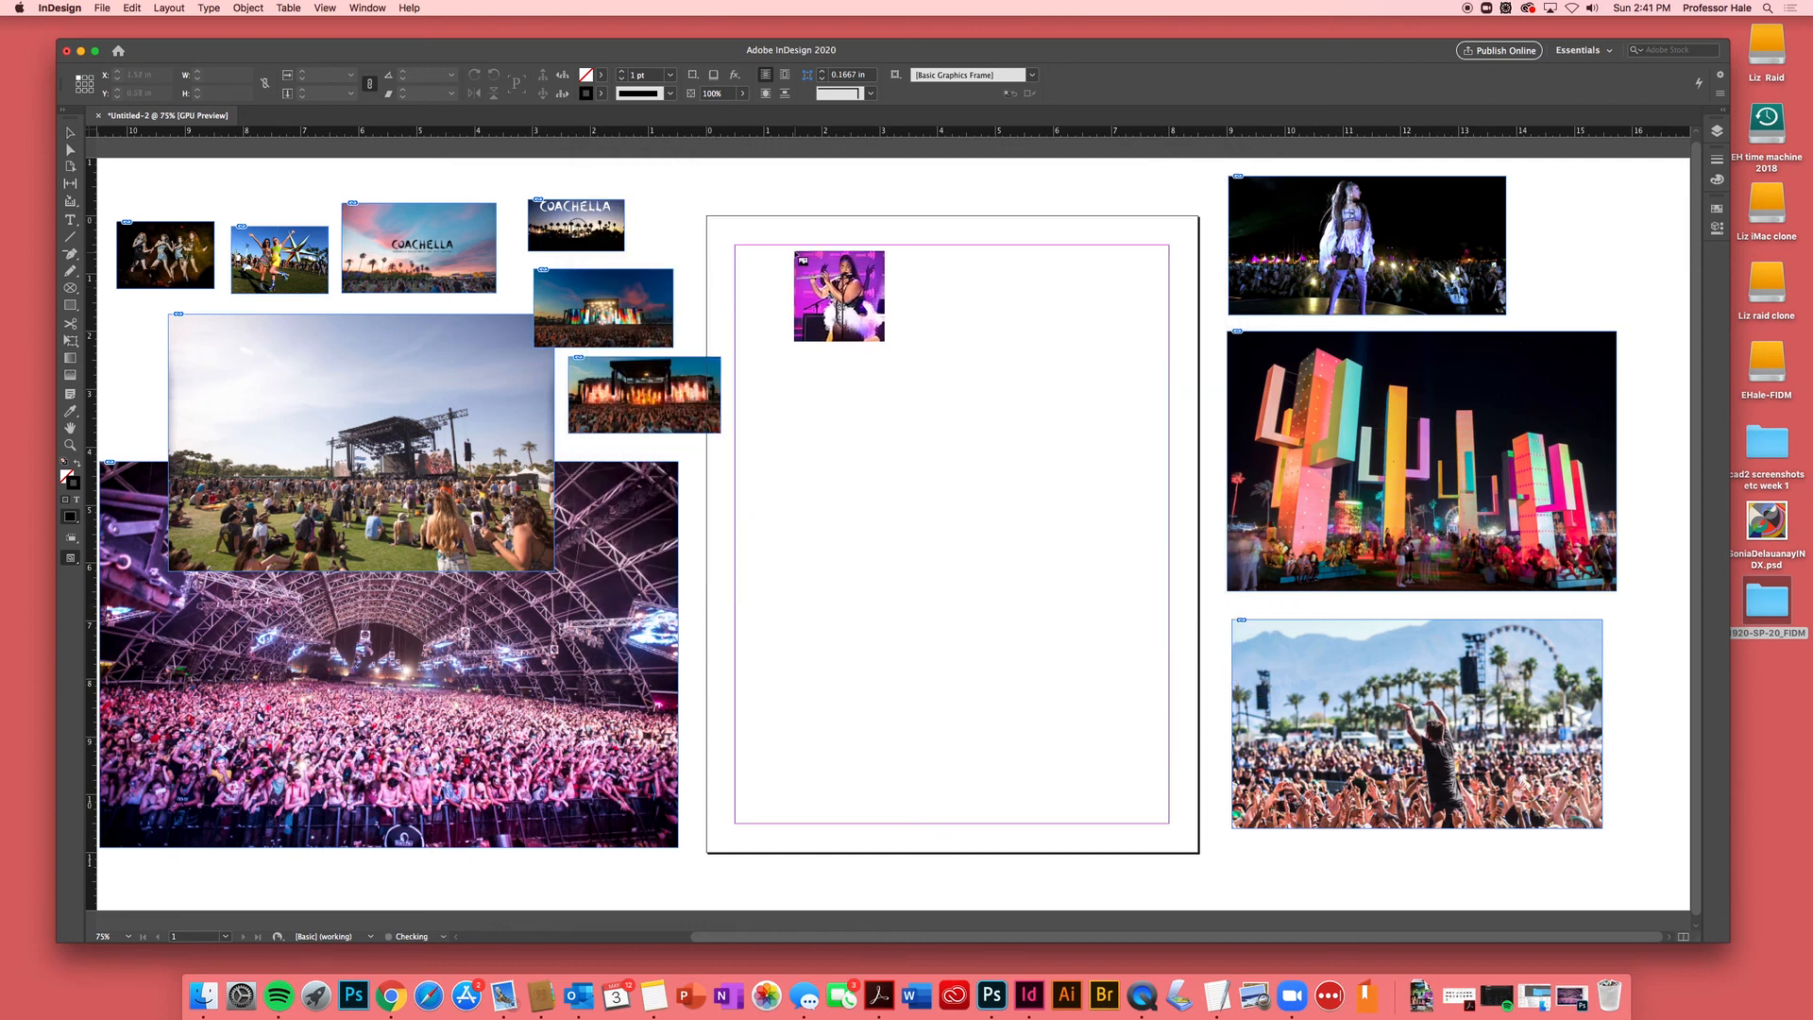
{"action": "key", "text": "cmd+z"}
{"action": "left_click", "coordinate": [796, 255]}
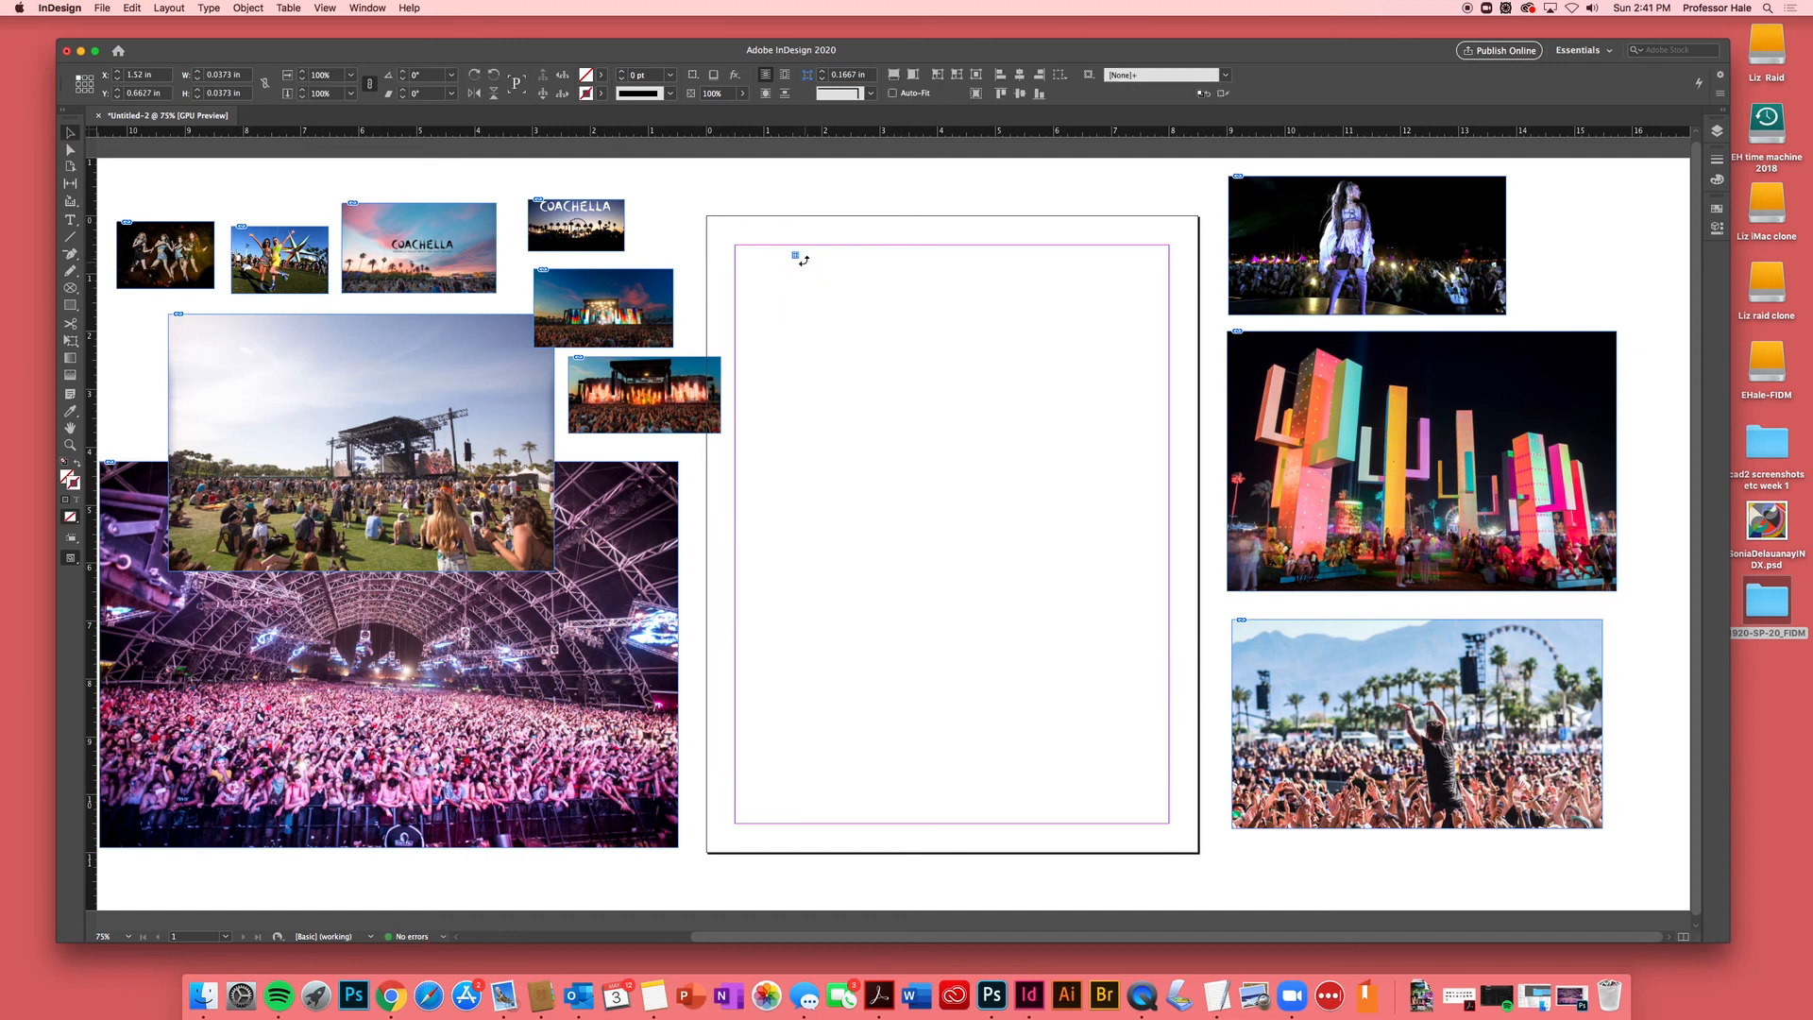
{"action": "left_click", "coordinate": [806, 266]}
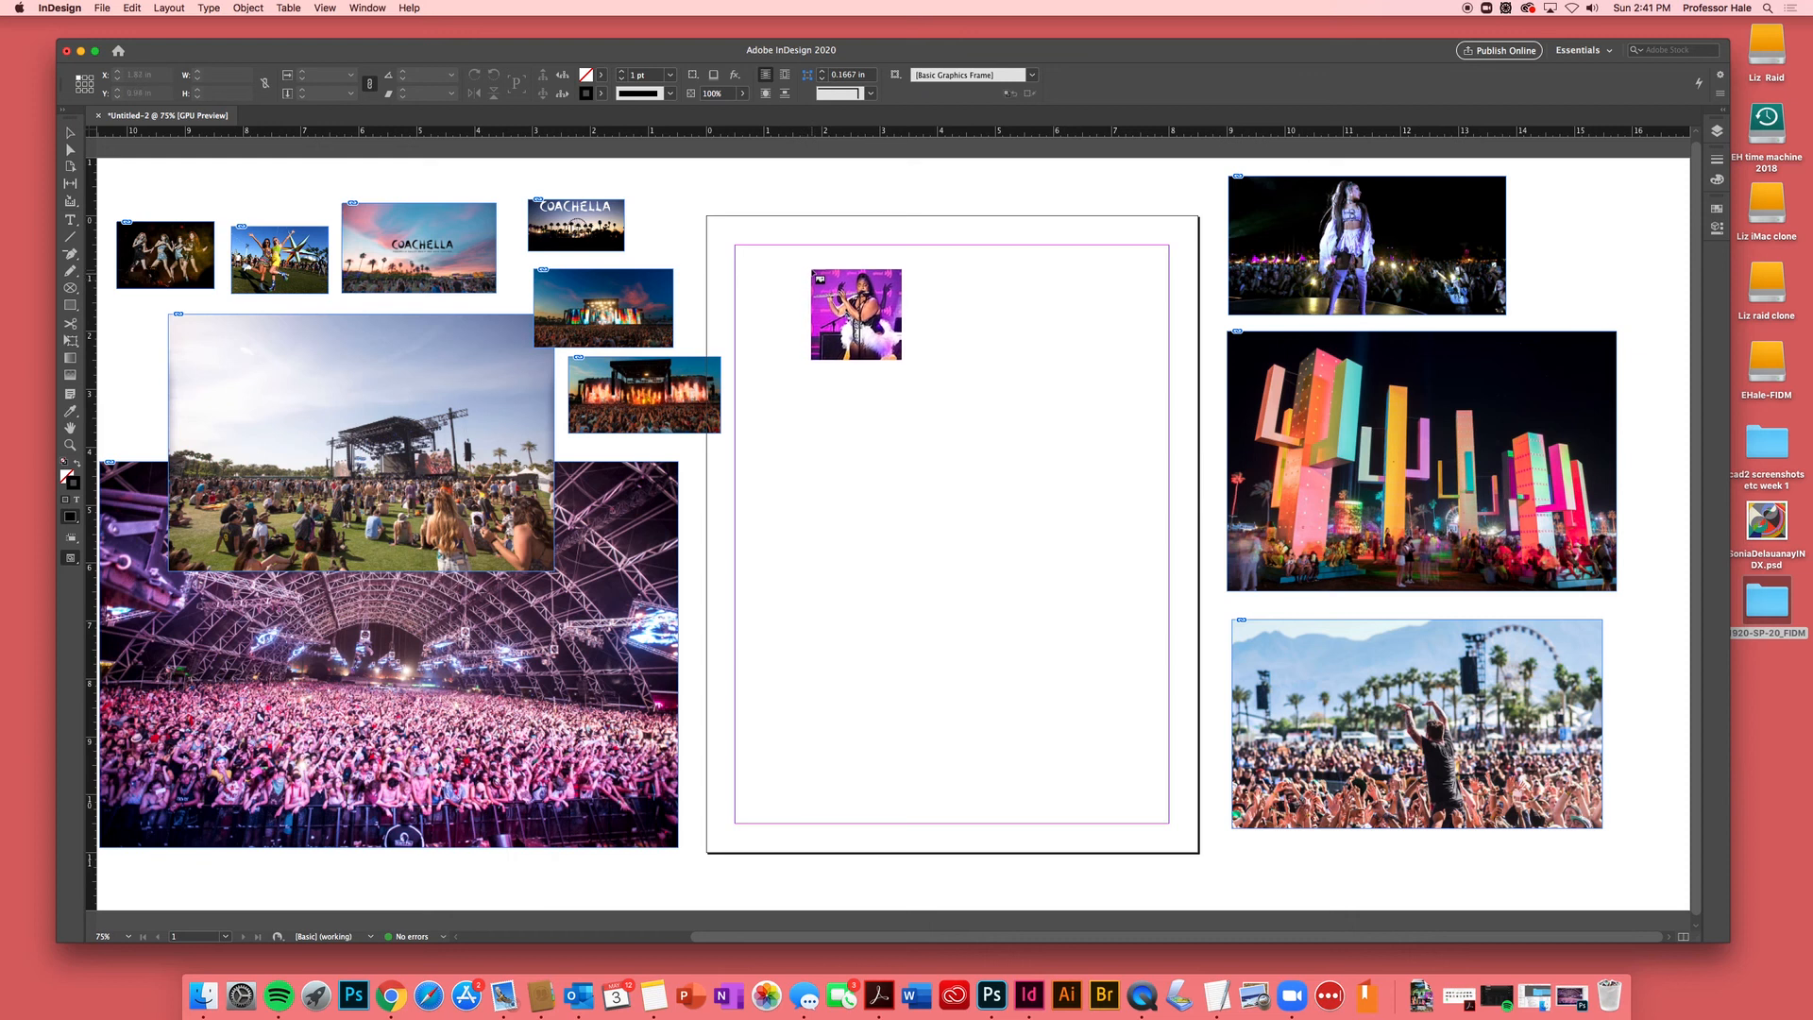
- Place the loaded flute-player photo at full size, move it over the lower part of the pink crowd photo, and deselect it
{"action": "left_click", "coordinate": [814, 270]}
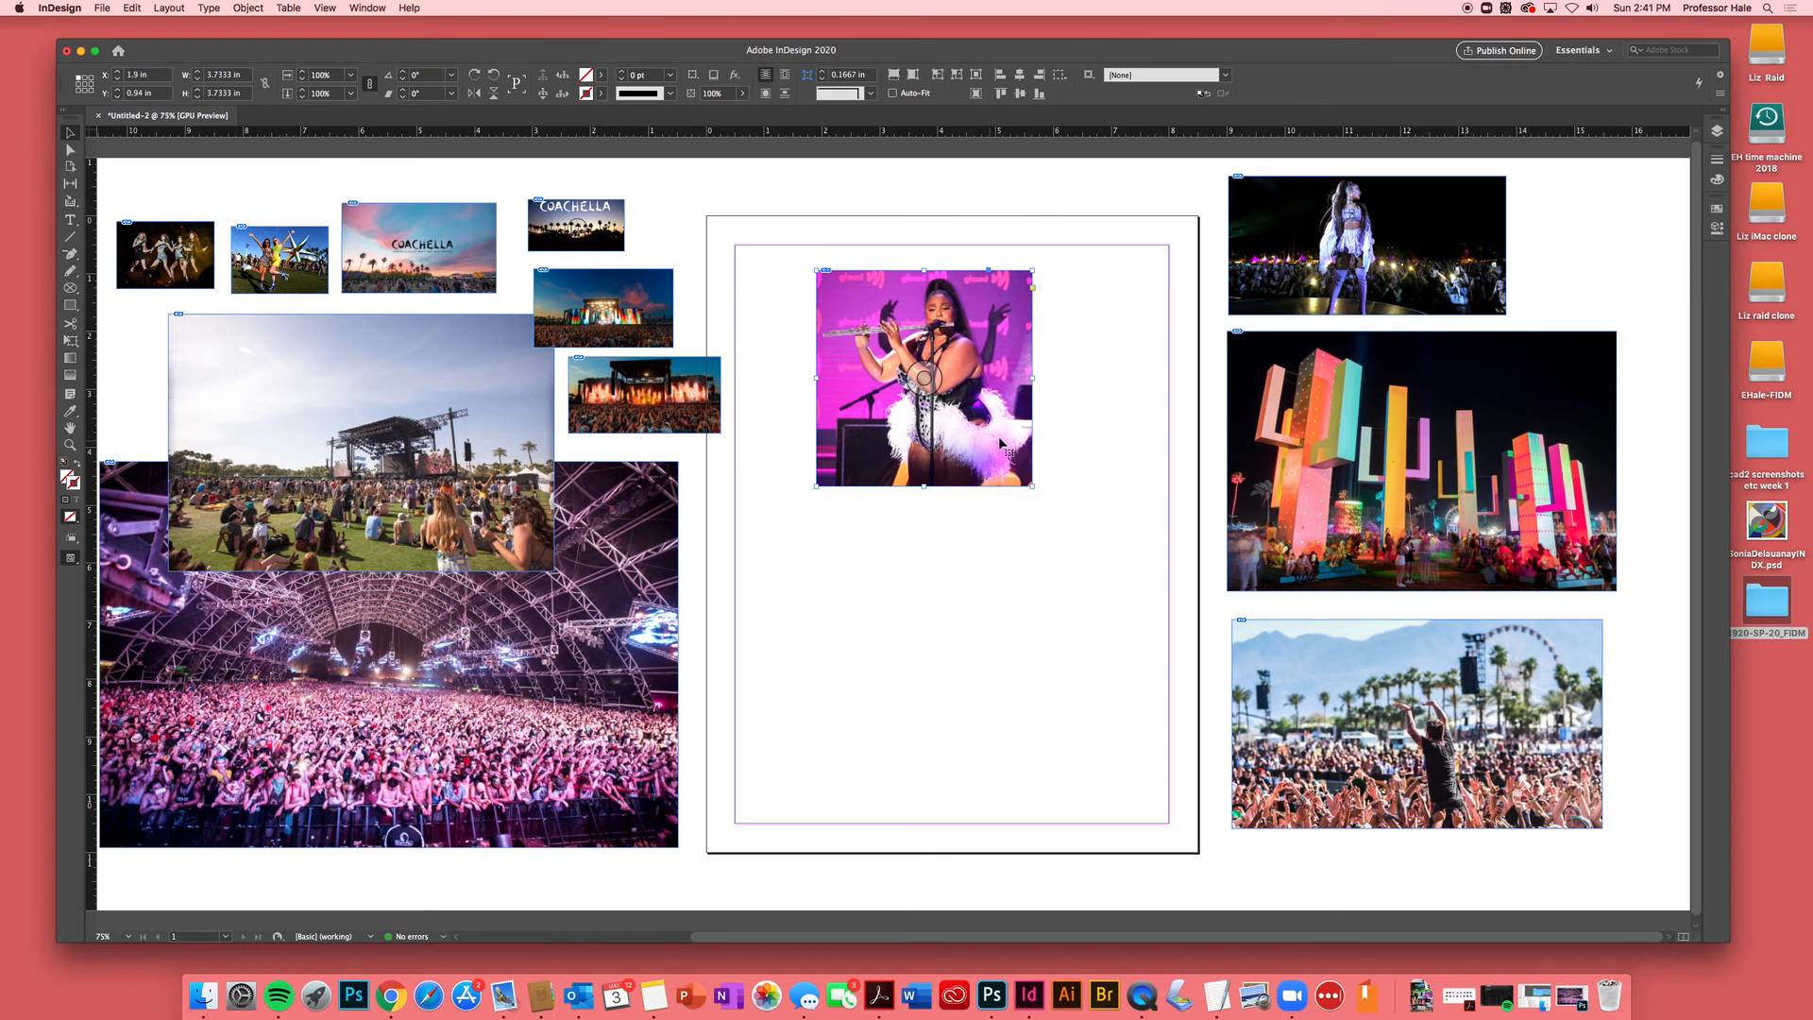
{"action": "left_click", "coordinate": [1105, 425]}
{"action": "left_click_drag", "start_coordinate": [1010, 458], "coordinate": [616, 790]}
{"action": "left_click", "coordinate": [978, 354]}
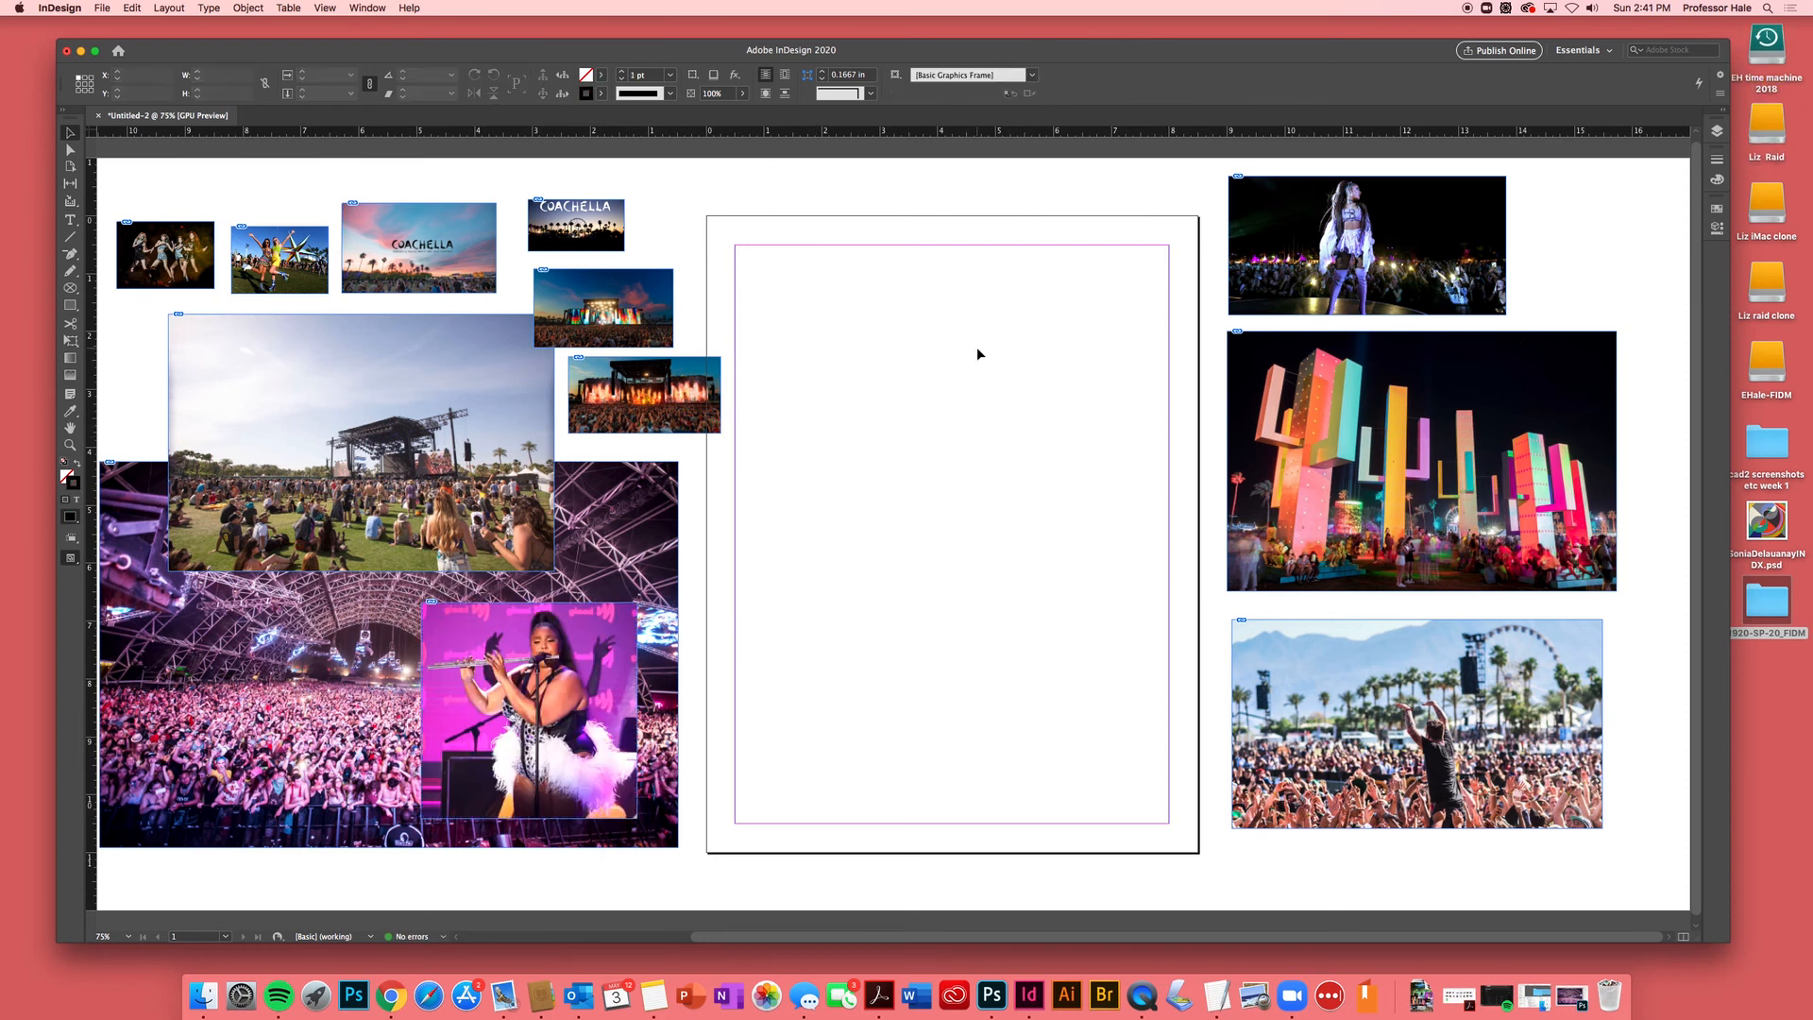
- Place sahara-tent-at-coachella-300.psd at full size across the top edge of the page and deselect it
{"action": "key", "text": "super+d"}
{"action": "left_click", "coordinate": [764, 348]}
{"action": "left_click", "coordinate": [1191, 593]}
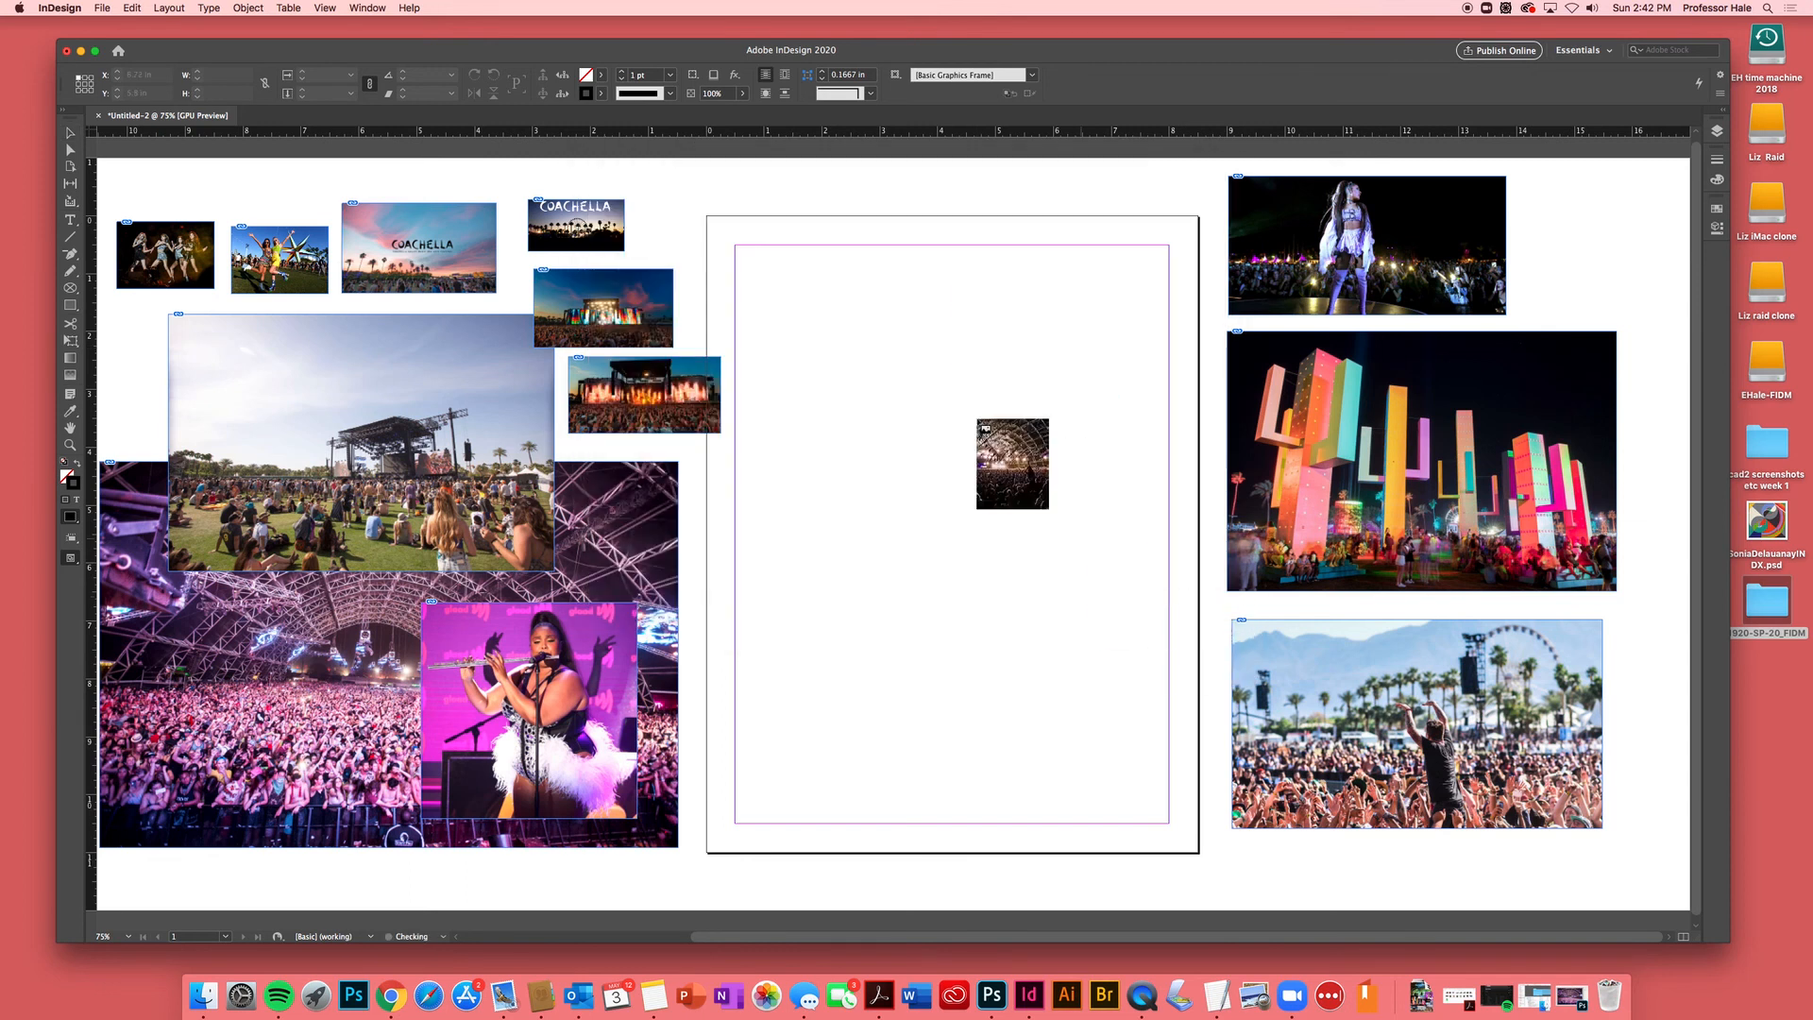
{"action": "left_click", "coordinate": [786, 196]}
{"action": "left_click", "coordinate": [899, 631]}
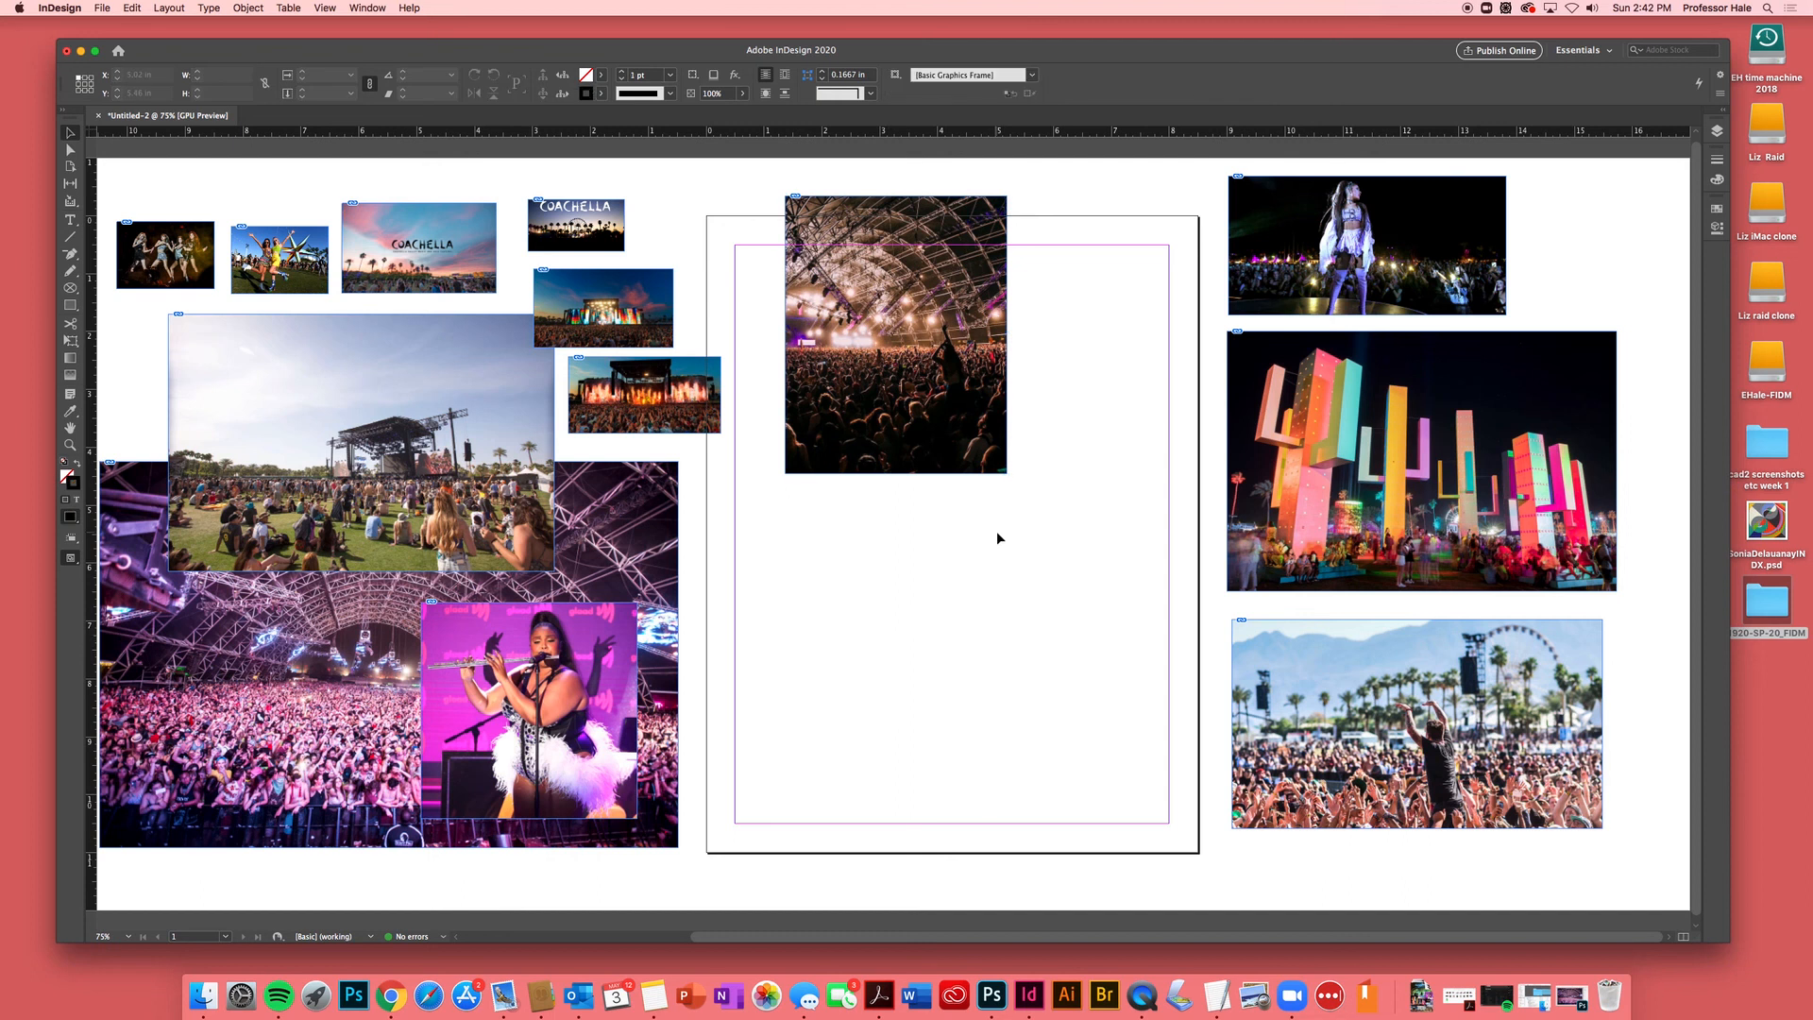
- Place the Tame Impala PSD from the Coachella300ppi folder at full size across the lower part of the page and deselect it
{"action": "key", "text": "super+d"}
{"action": "left_click", "coordinate": [755, 362]}
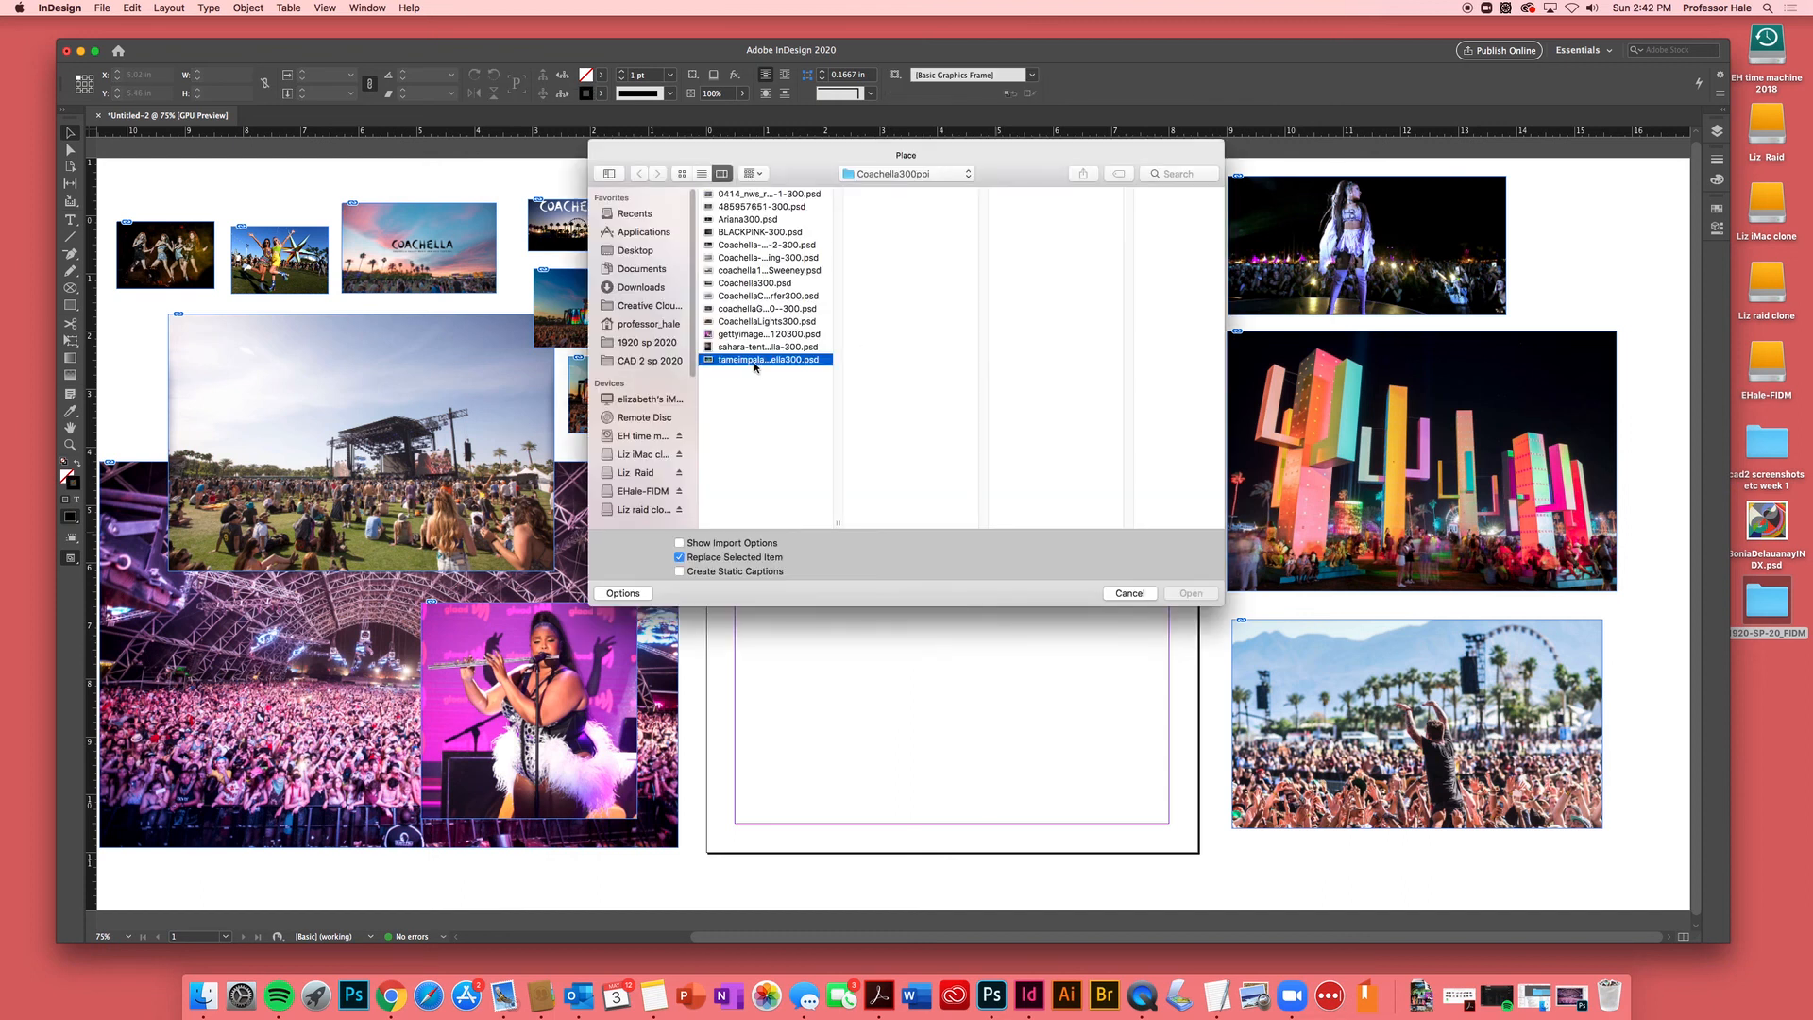
{"action": "left_click", "coordinate": [1193, 594]}
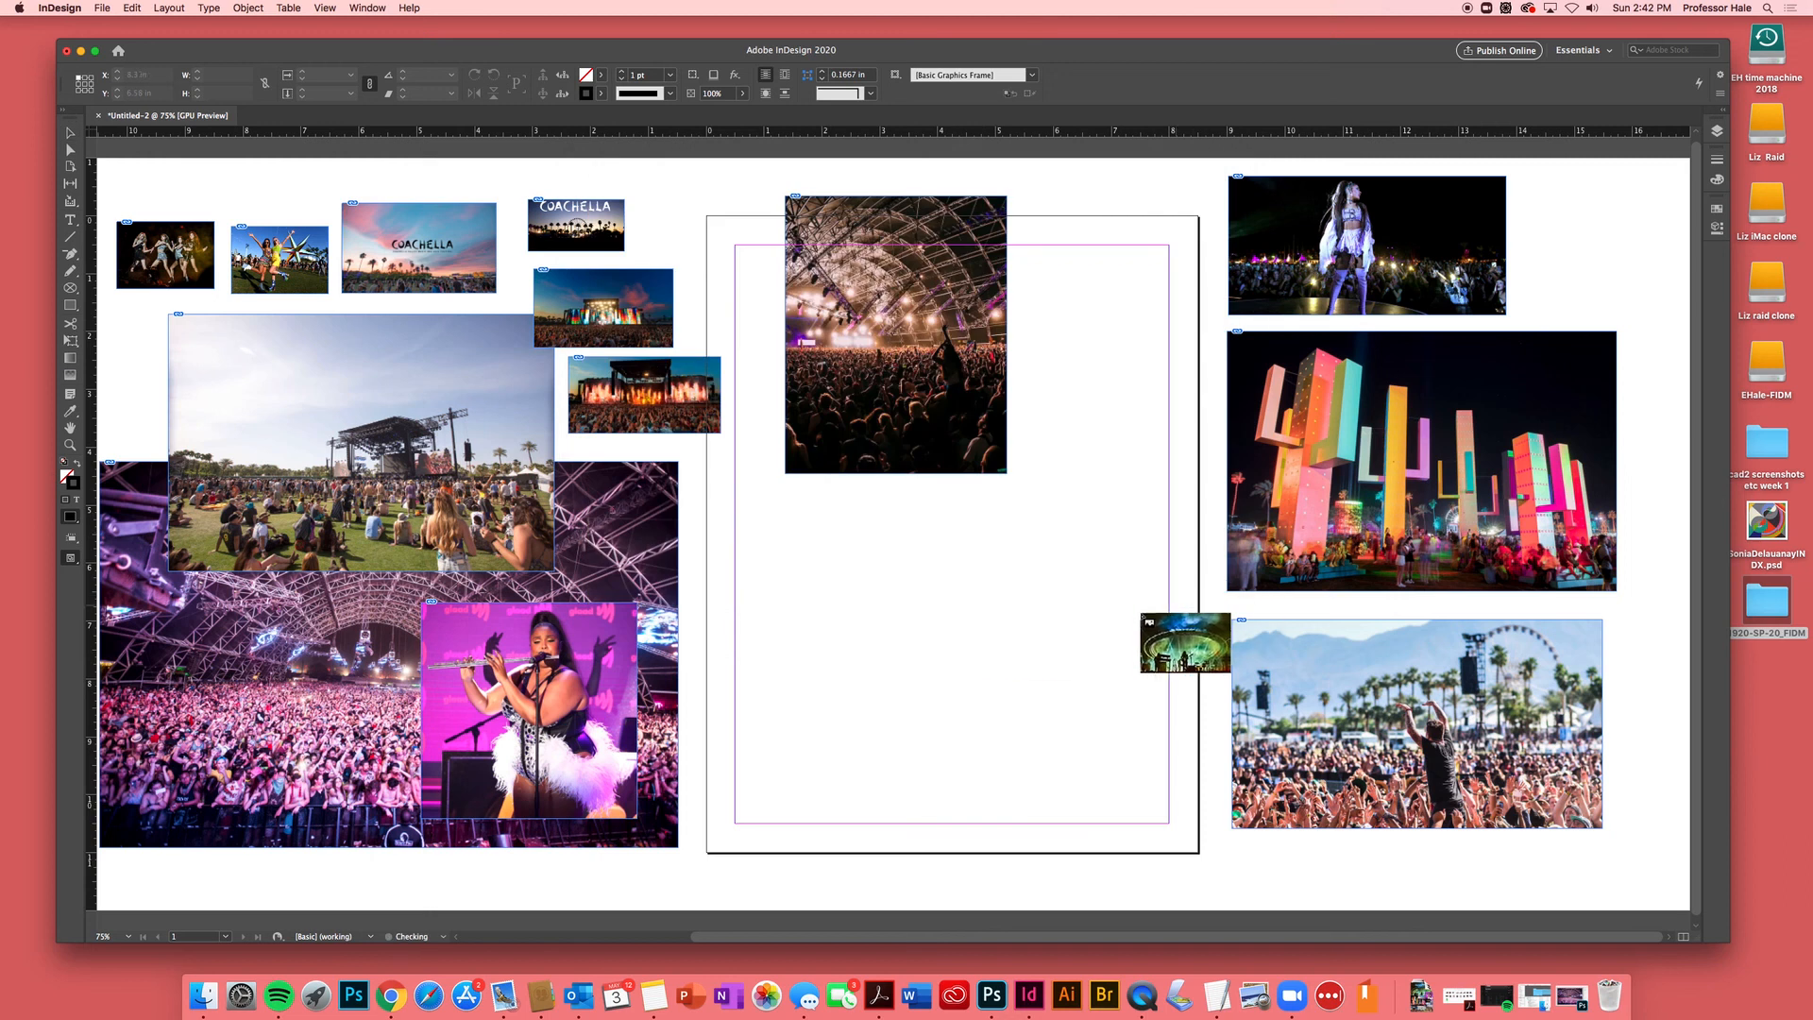
{"action": "left_click", "coordinate": [721, 501]}
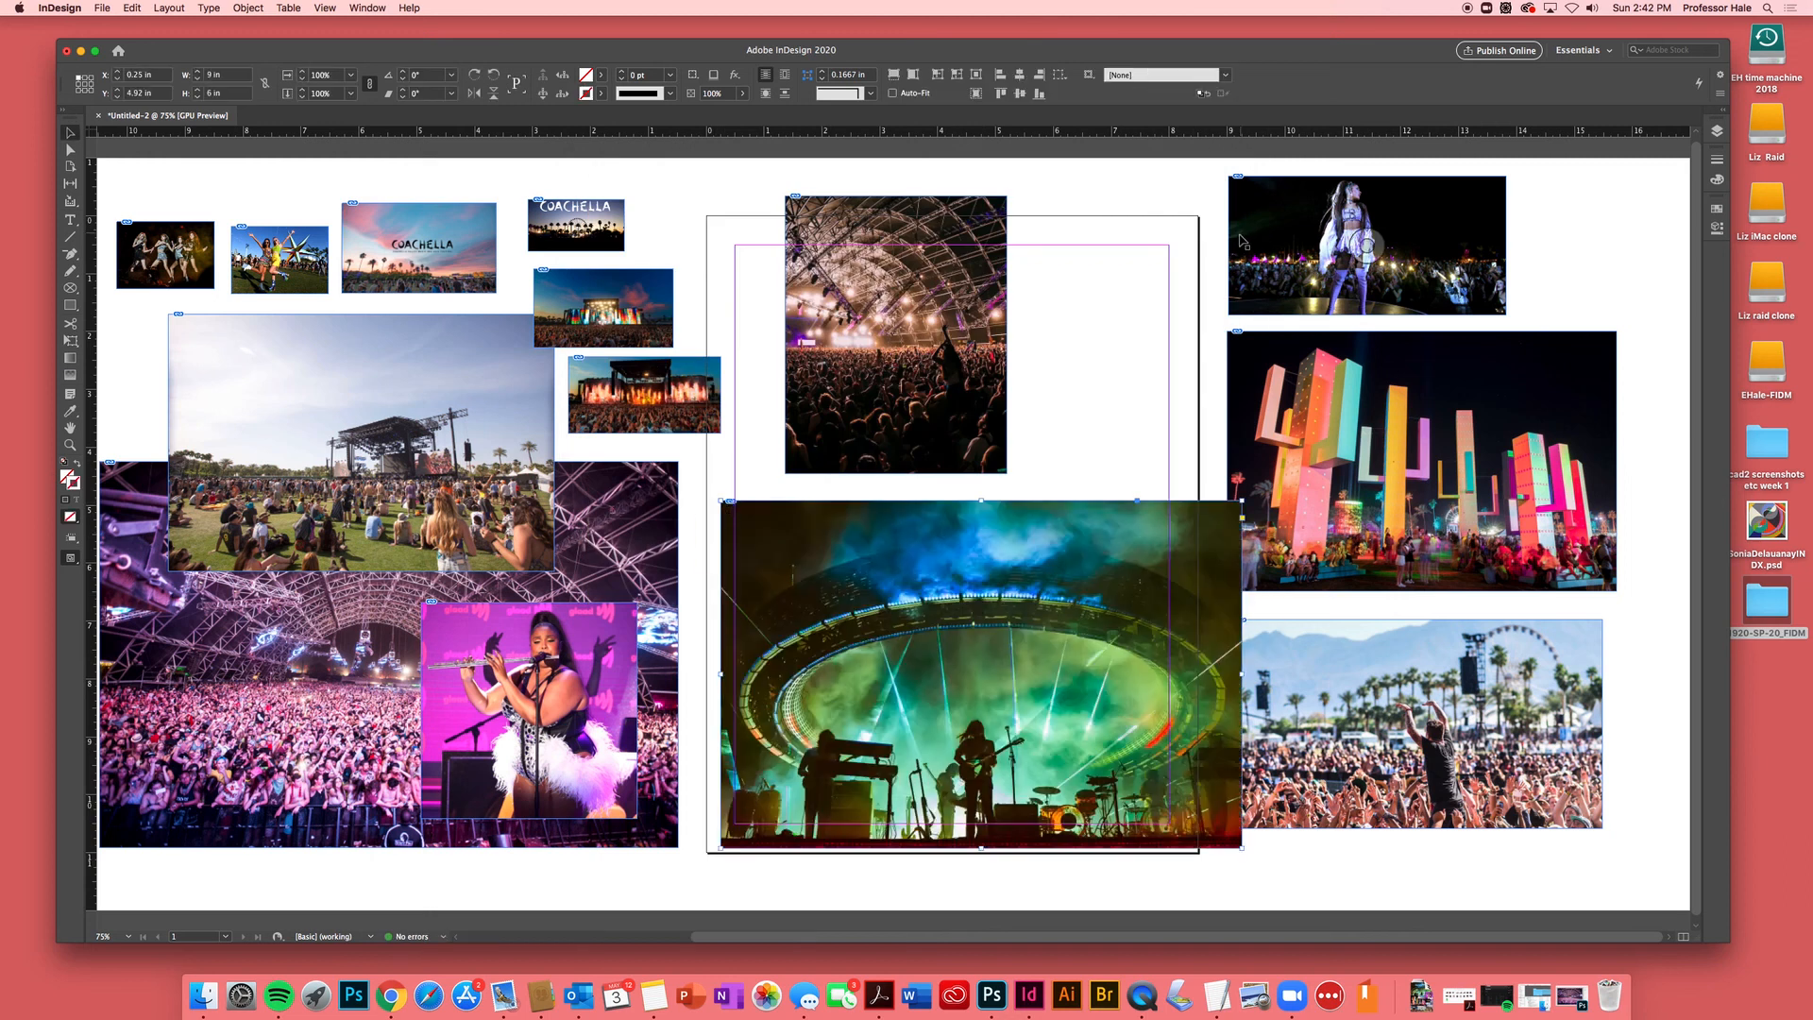
{"action": "left_click", "coordinate": [1118, 190]}
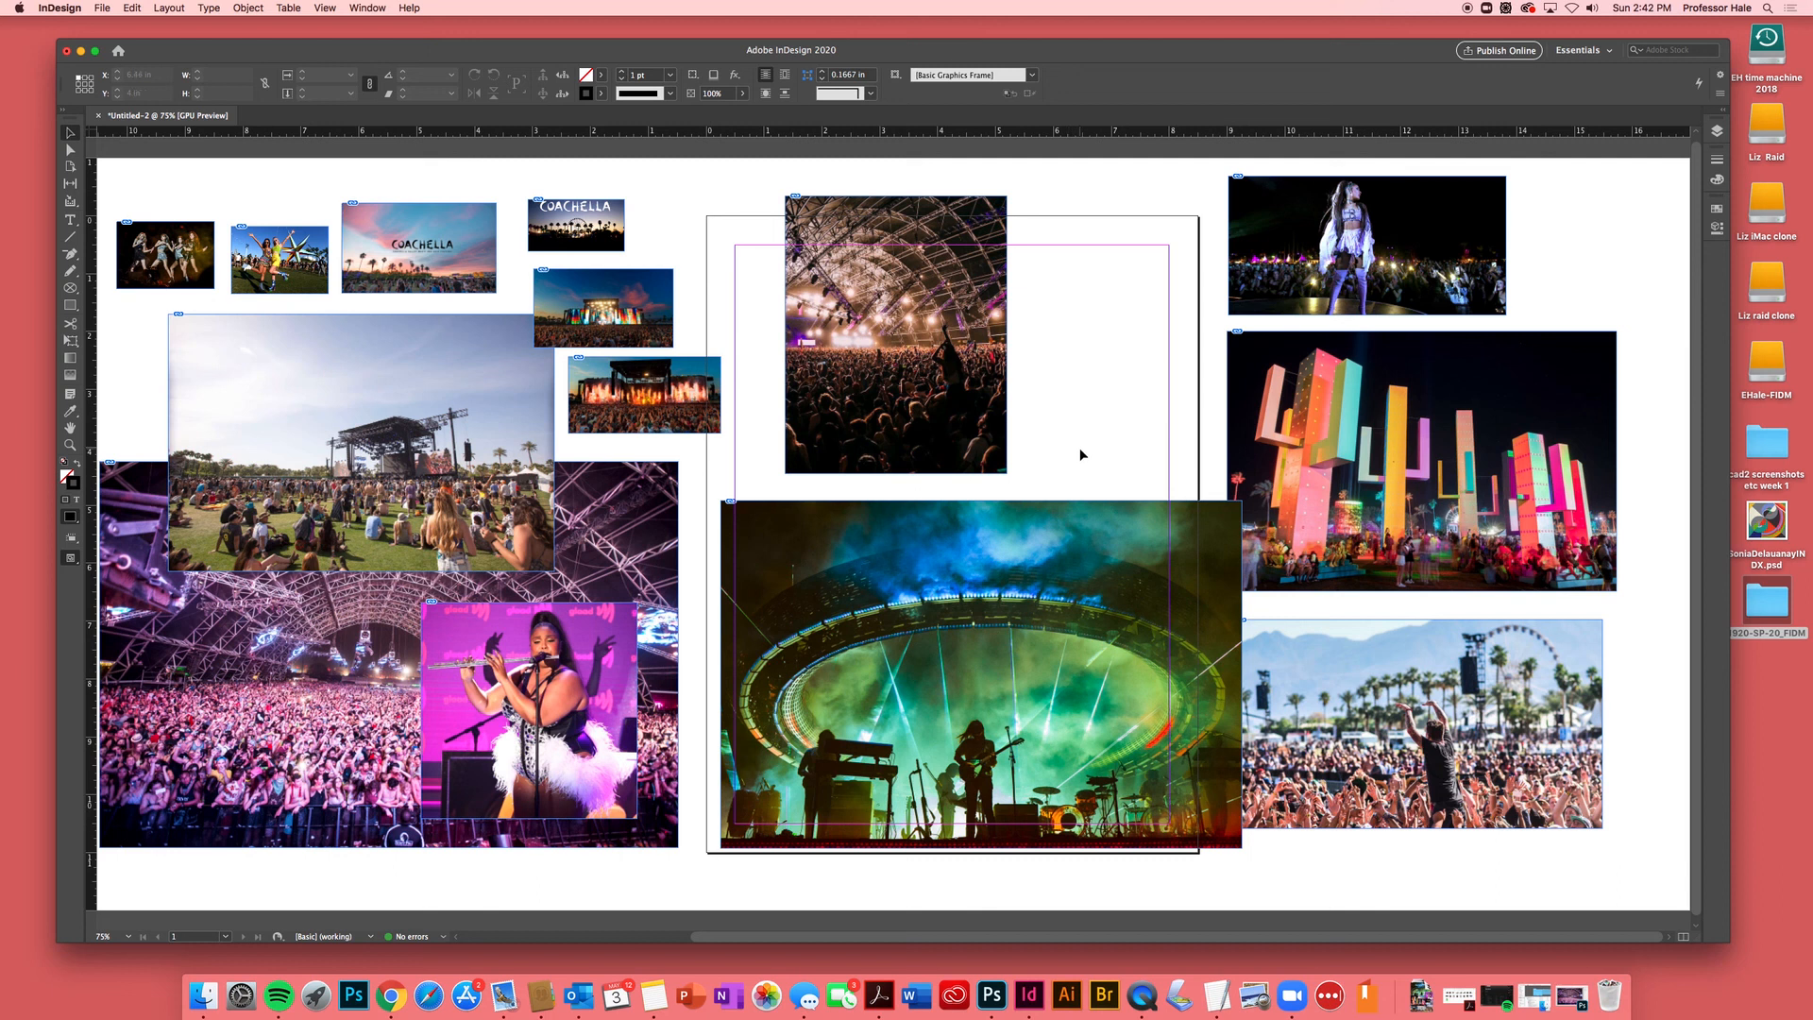
- Scale the green stage photo with its frame down to 66% and move it over the pink crowd photo on the pasteboard
{"action": "left_click", "coordinate": [1129, 525]}
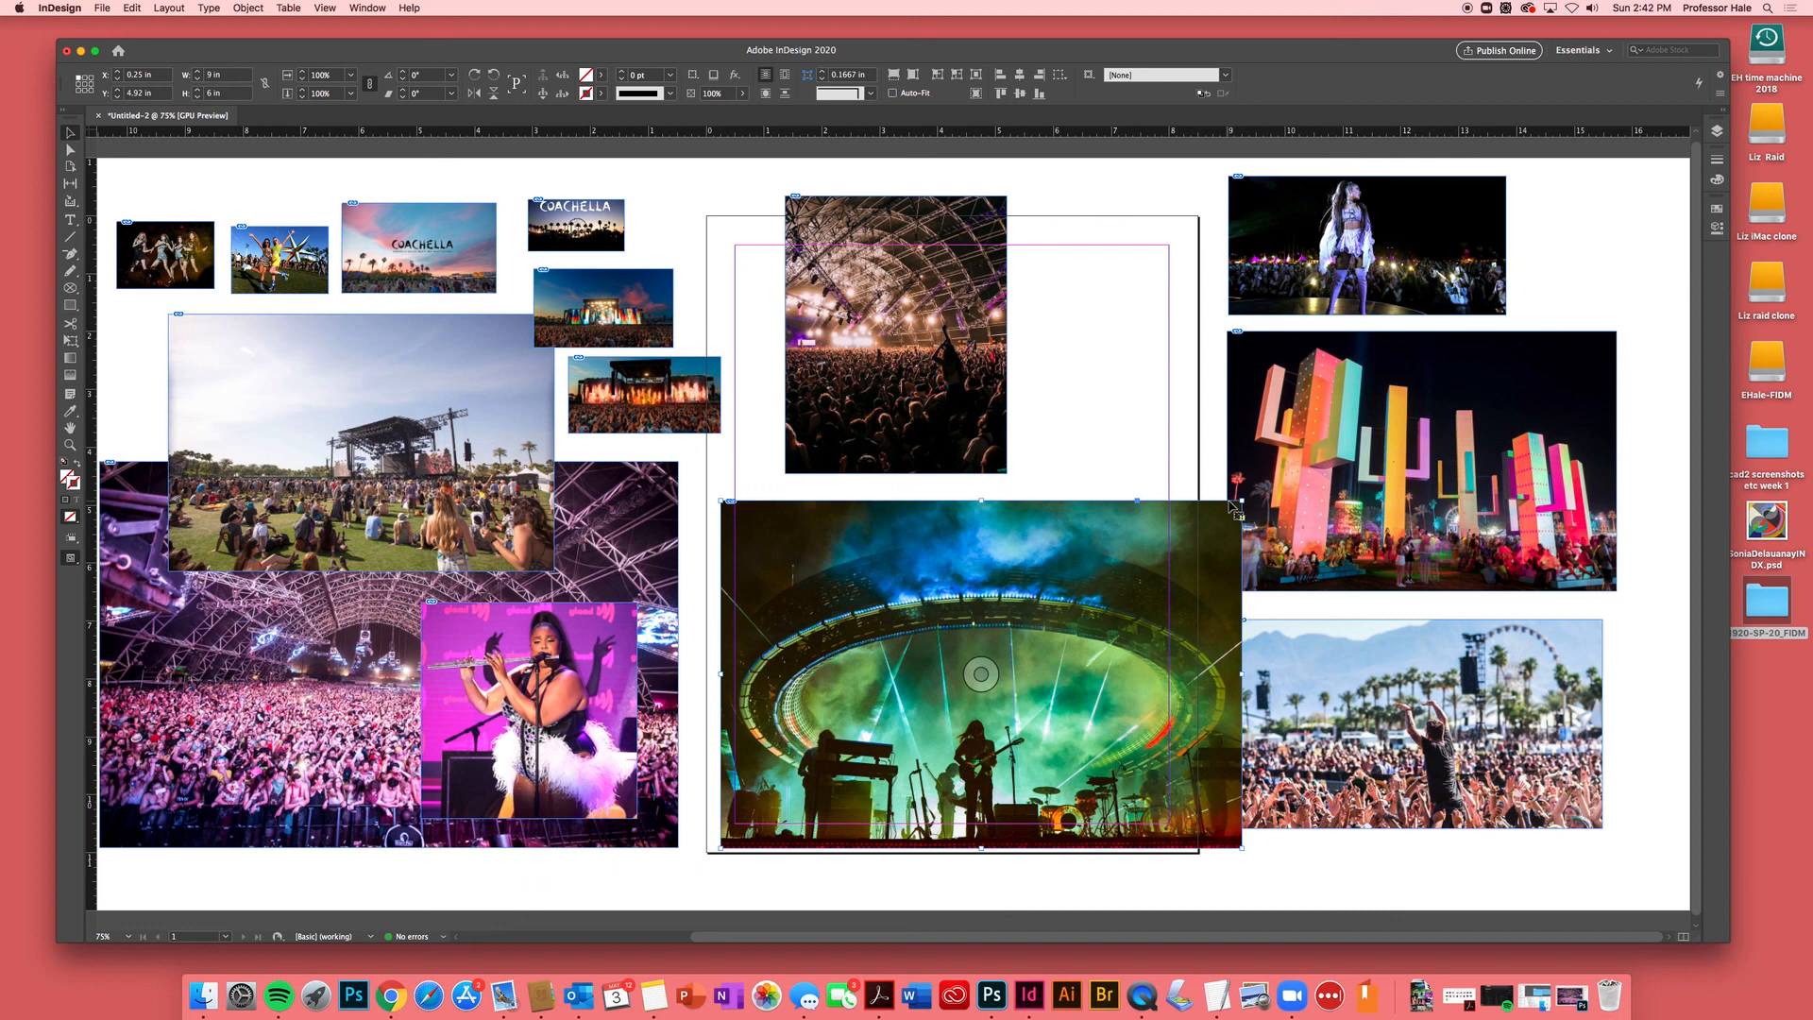
{"action": "left_click_drag", "start_coordinate": [1241, 502], "coordinate": [1054, 618]}
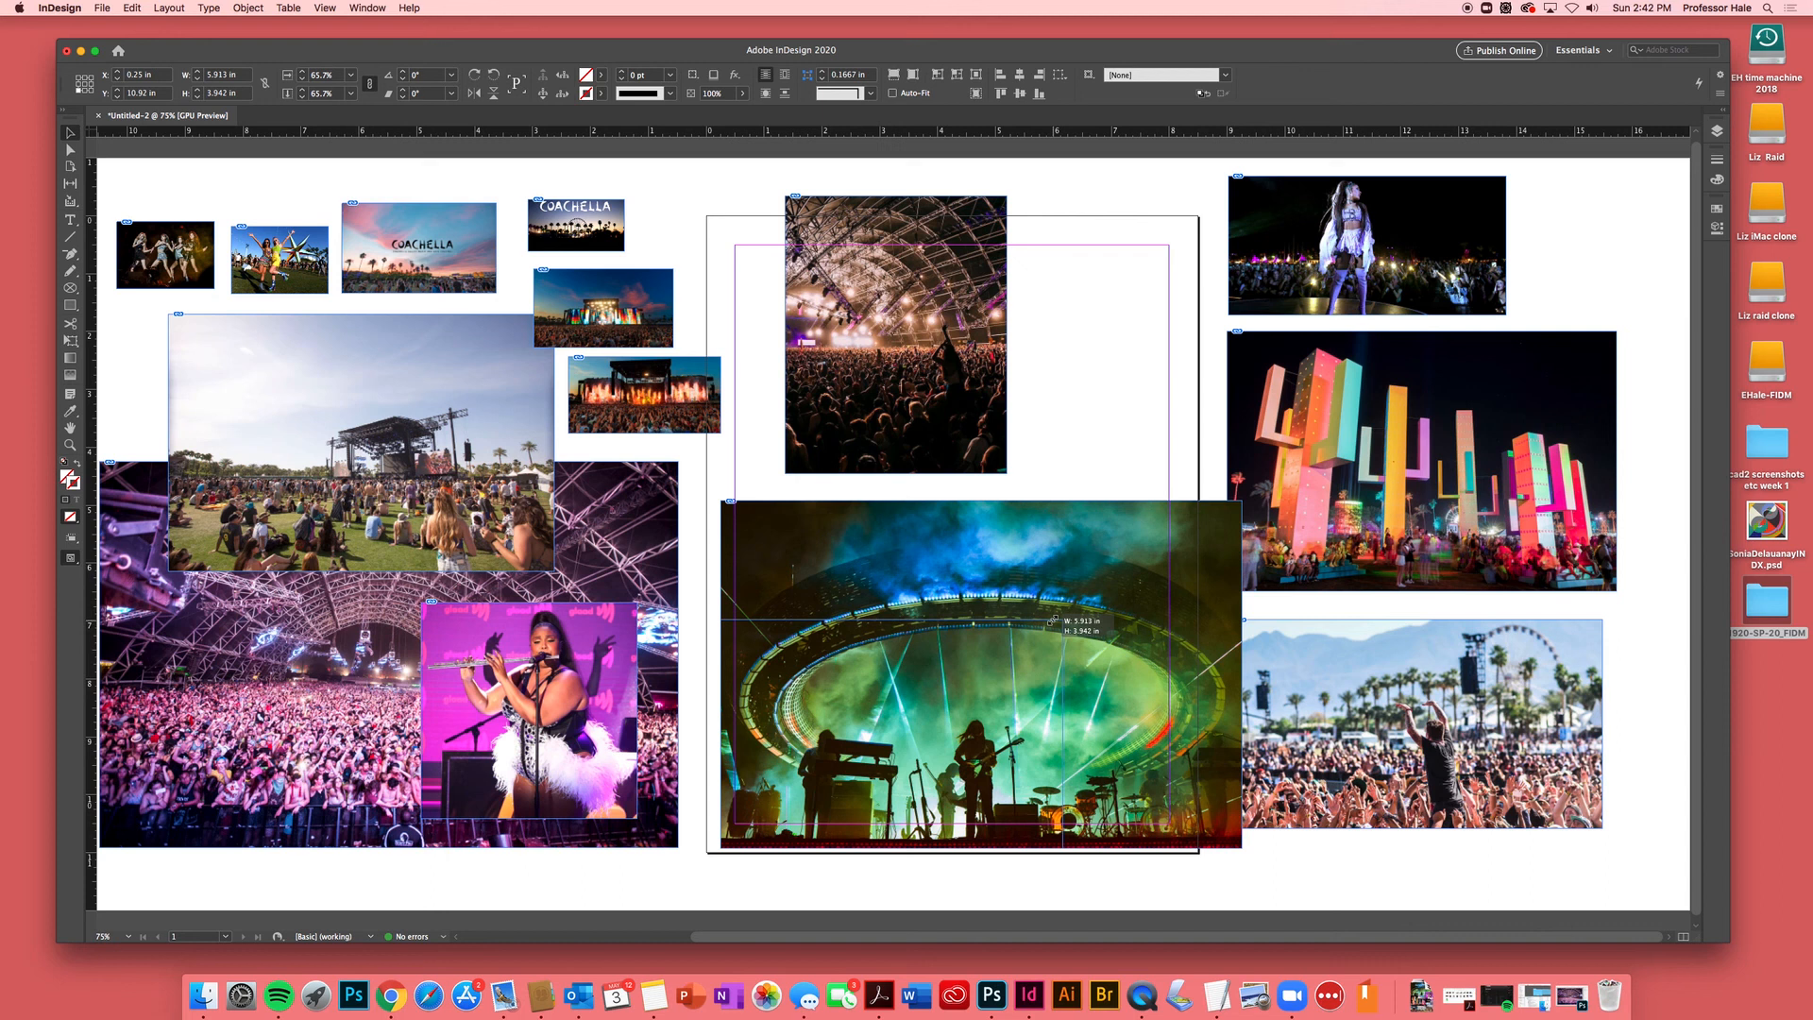
{"action": "left_click_drag", "start_coordinate": [1053, 621], "coordinate": [1063, 619]}
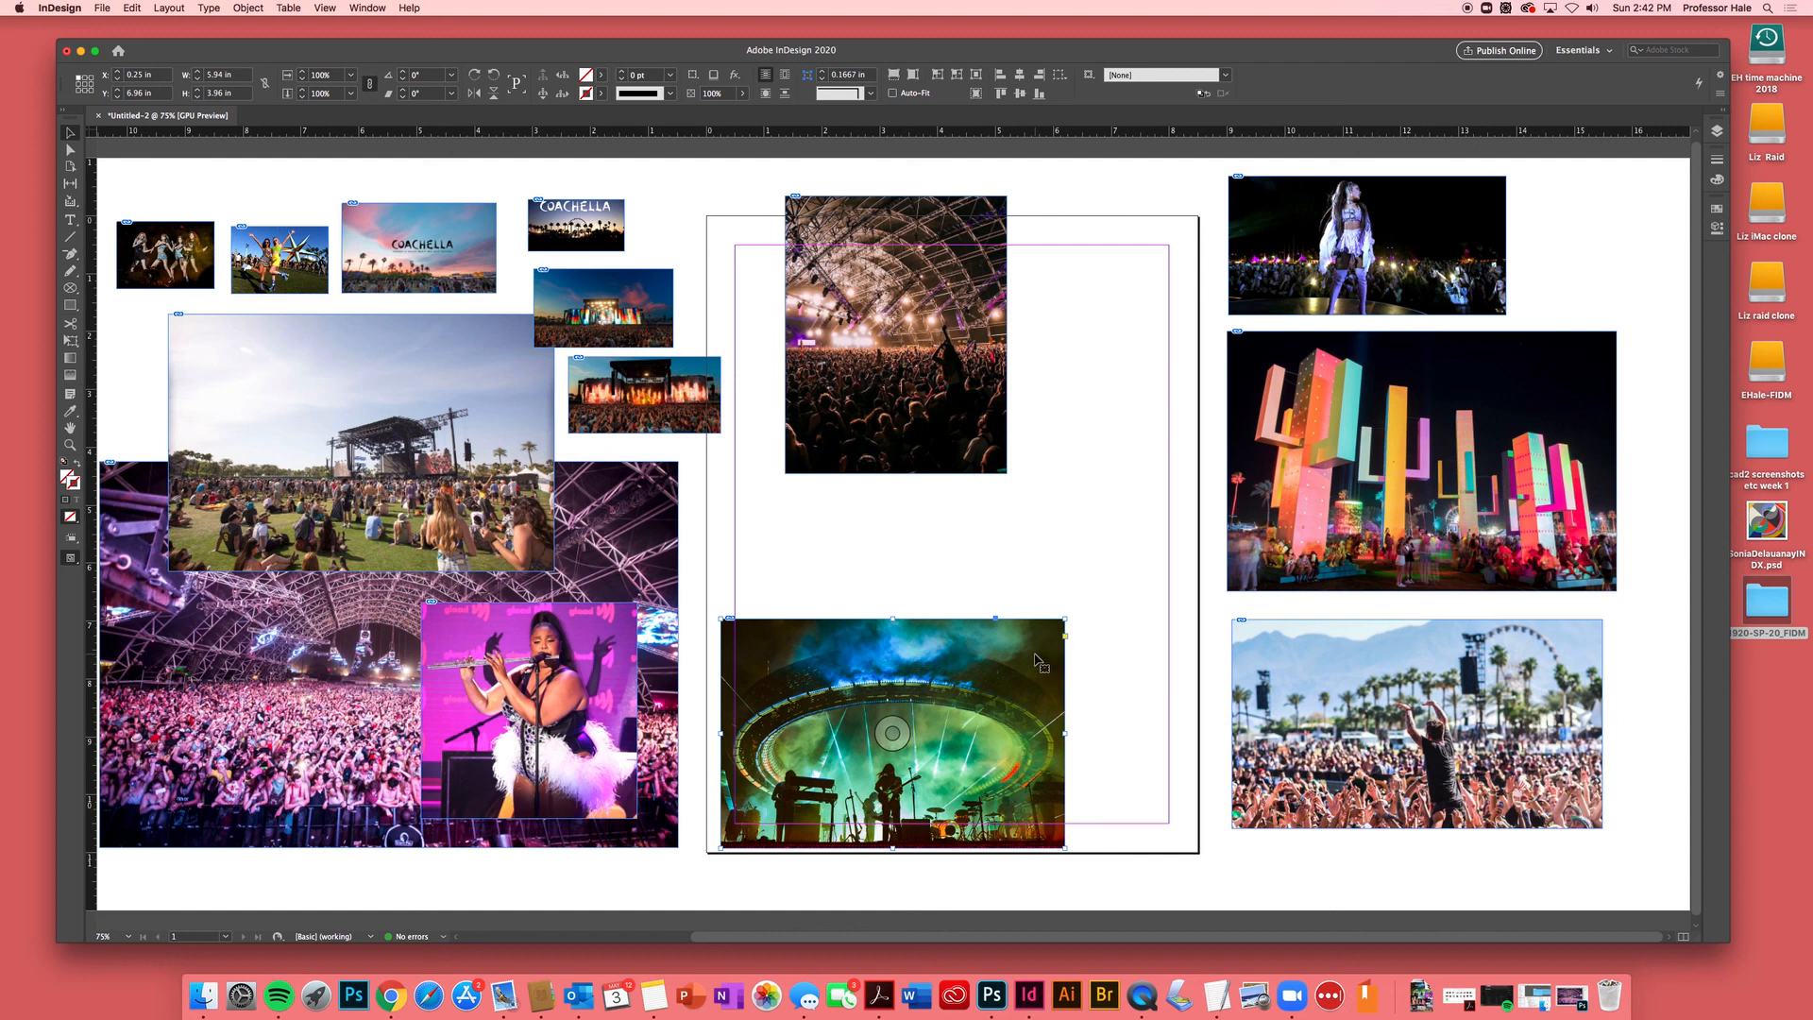
{"action": "left_click", "coordinate": [895, 733]}
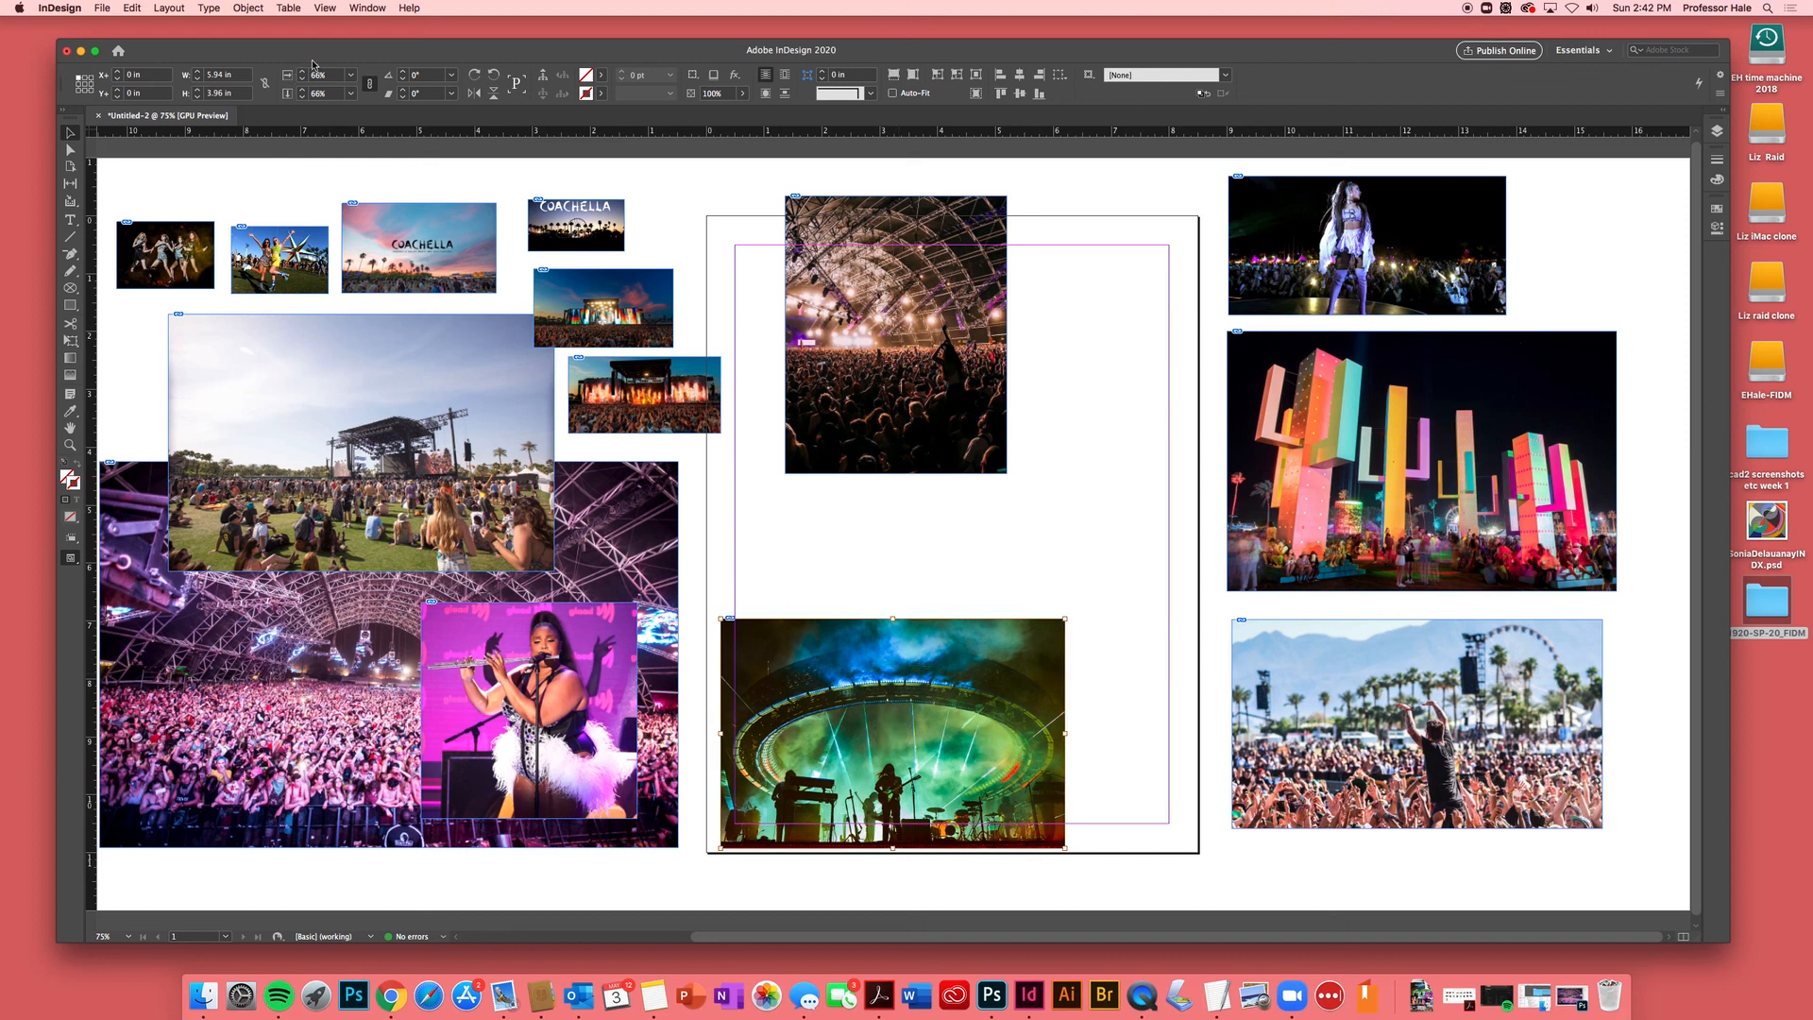
{"action": "mouse_move", "coordinate": [910, 746]}
{"action": "mouse_move", "coordinate": [799, 644]}
{"action": "left_click", "coordinate": [1153, 615]}
{"action": "left_click_drag", "start_coordinate": [996, 674], "coordinate": [373, 562]}
- Move the flute-player photo to the page's lower-left margin corner, enlarge it with its frame to about 6.16 in square, and select its image content
{"action": "left_click_drag", "start_coordinate": [623, 673], "coordinate": [949, 682]}
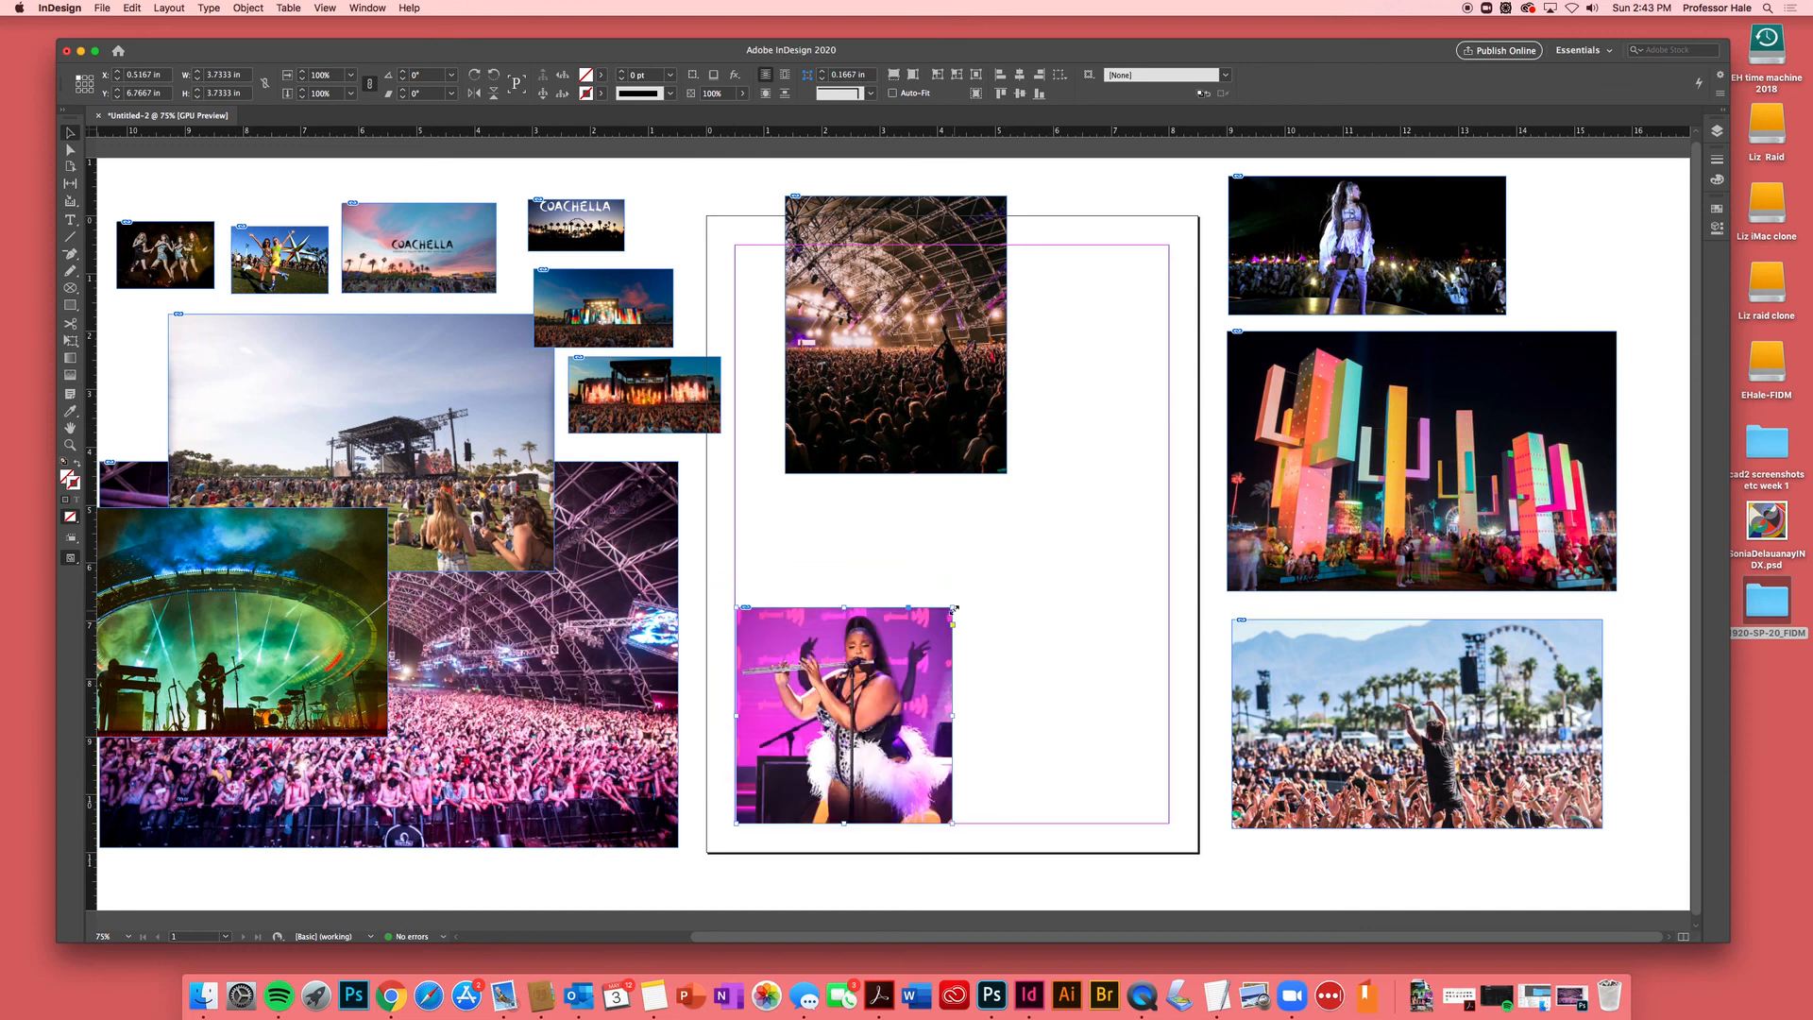
{"action": "left_click_drag", "start_coordinate": [954, 605], "coordinate": [1093, 466]}
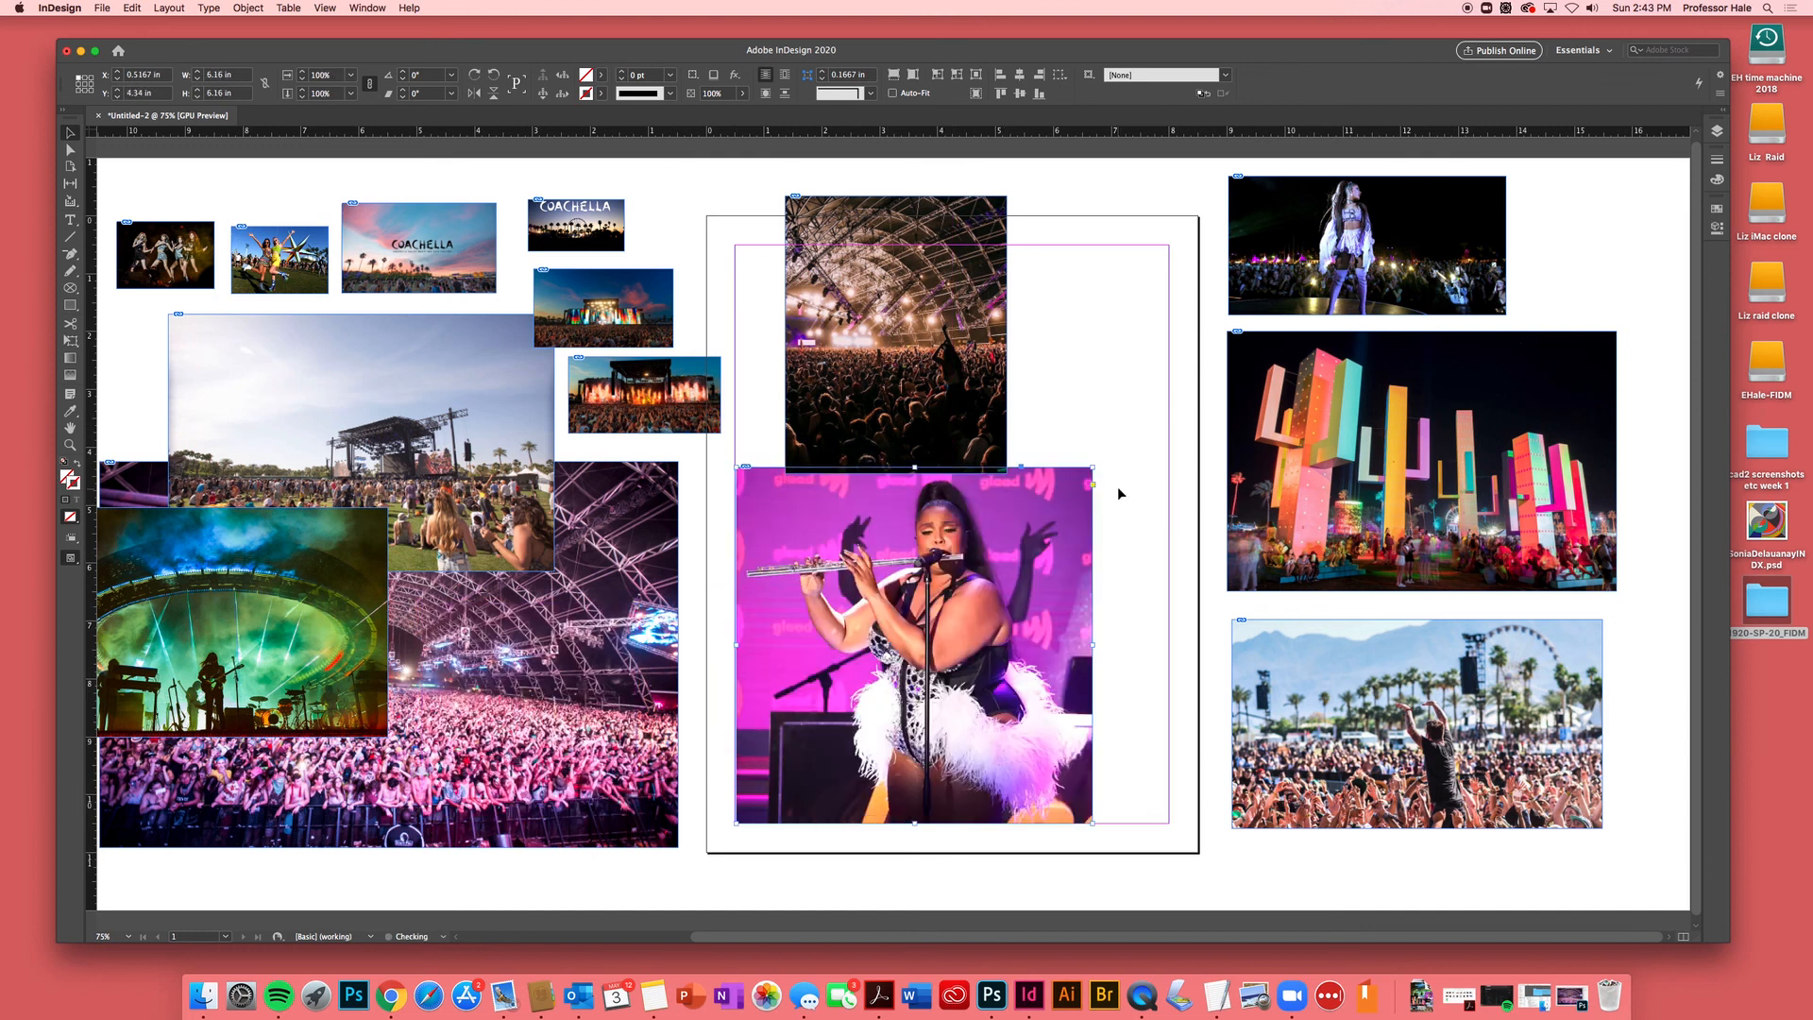
{"action": "left_click", "coordinate": [915, 645]}
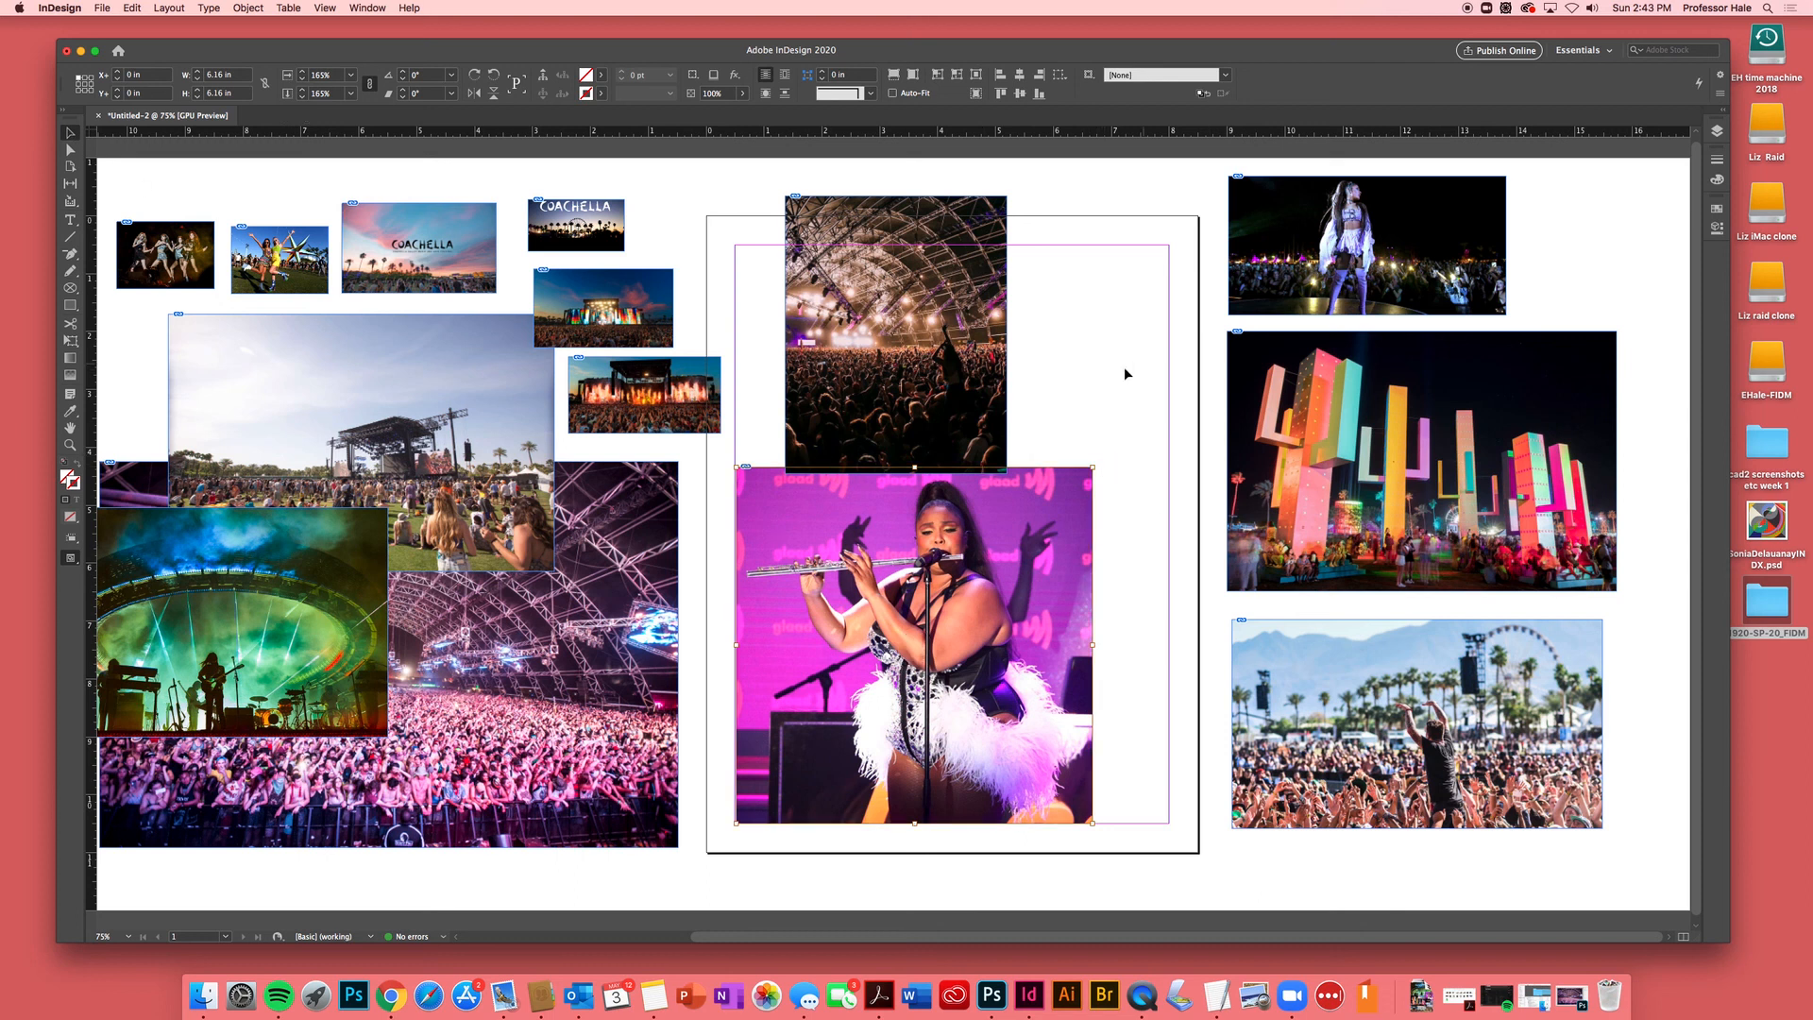
- Try scaling the flute-player photo with its frame down to about 5.24 in square, and undo the change
{"action": "left_click", "coordinate": [1092, 482]}
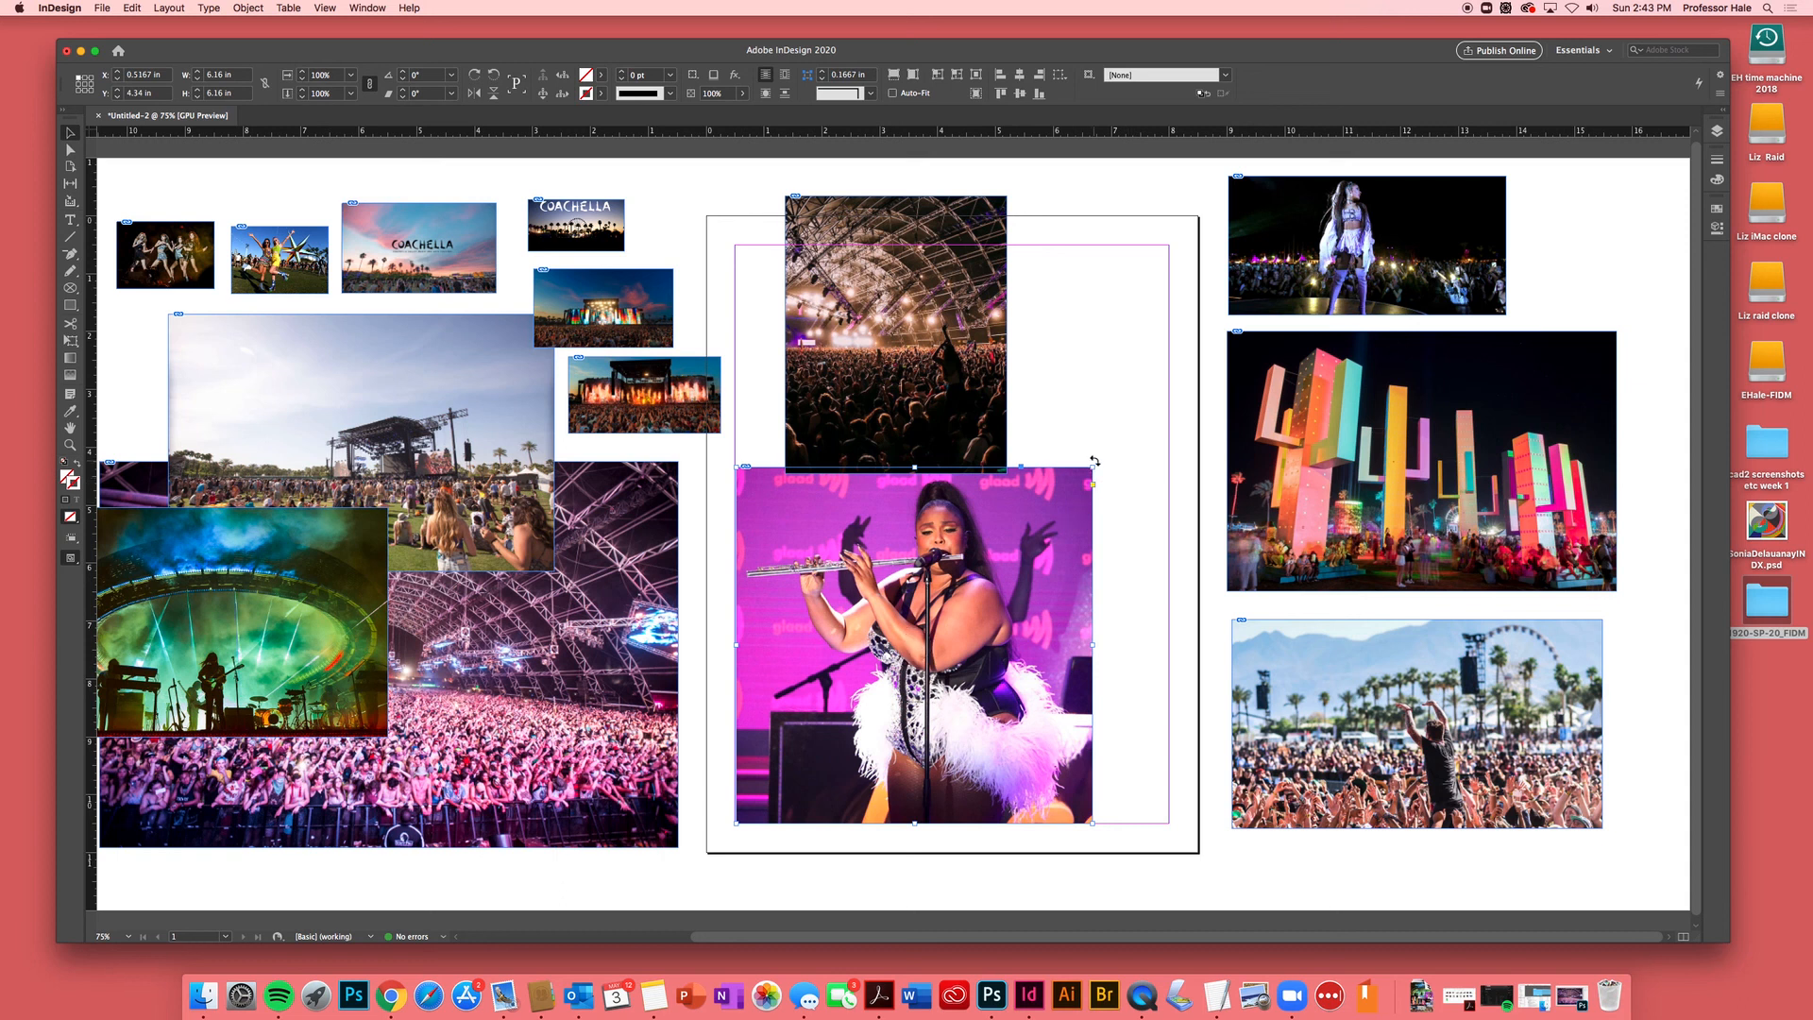
{"action": "left_click_drag", "start_coordinate": [1094, 467], "coordinate": [1040, 521]}
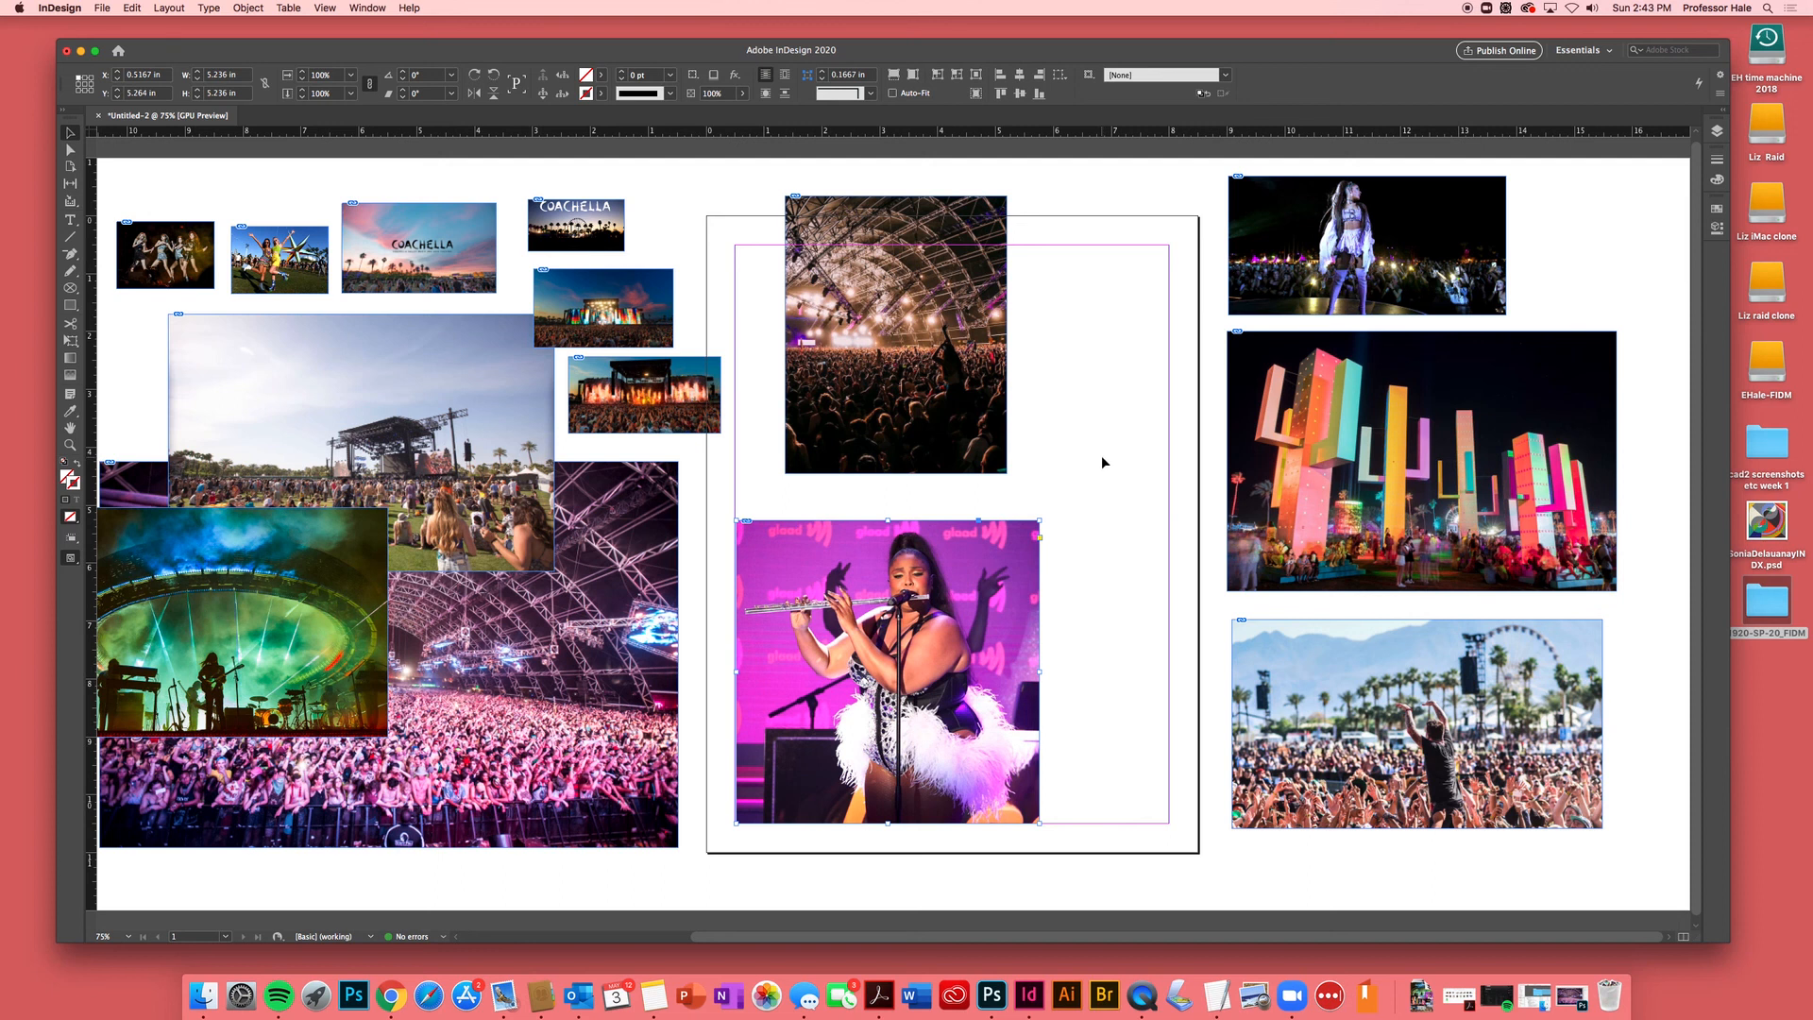
{"action": "key", "text": "super+z"}
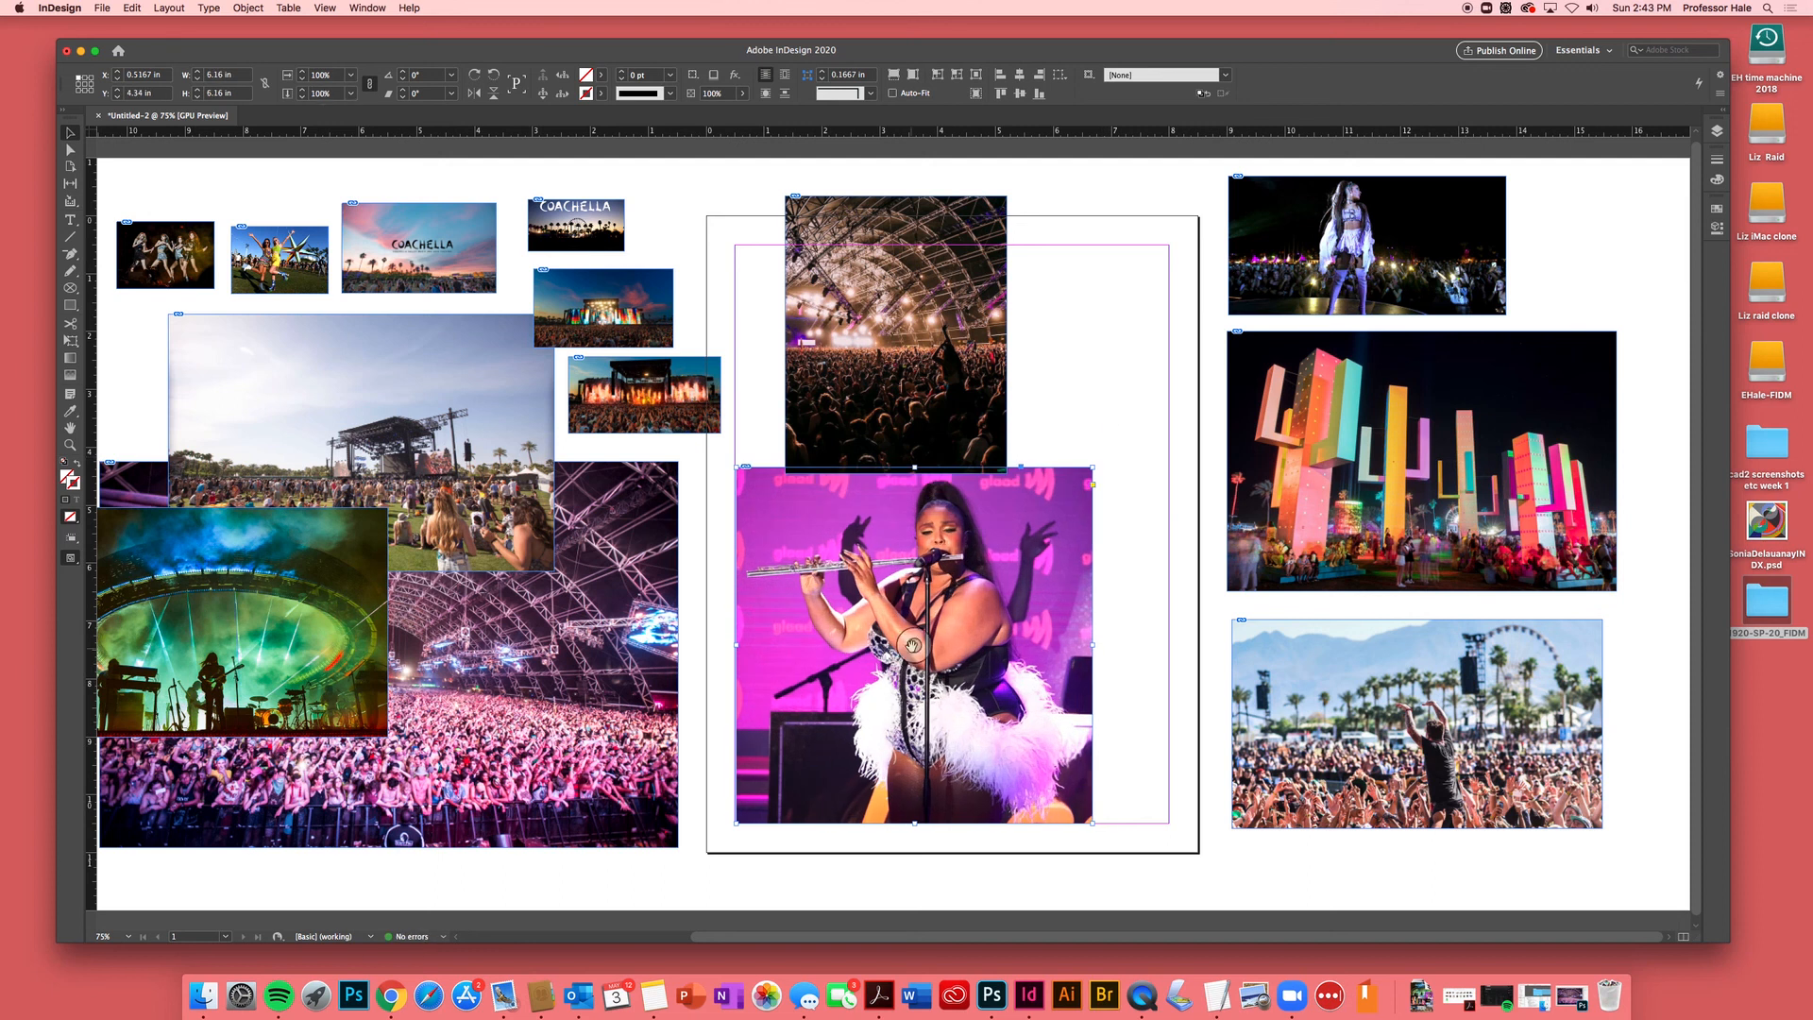
- Set the image inside the flute-player frame to 100% horizontal and vertical scale, check its frame, and deselect it
{"action": "left_click", "coordinate": [916, 645]}
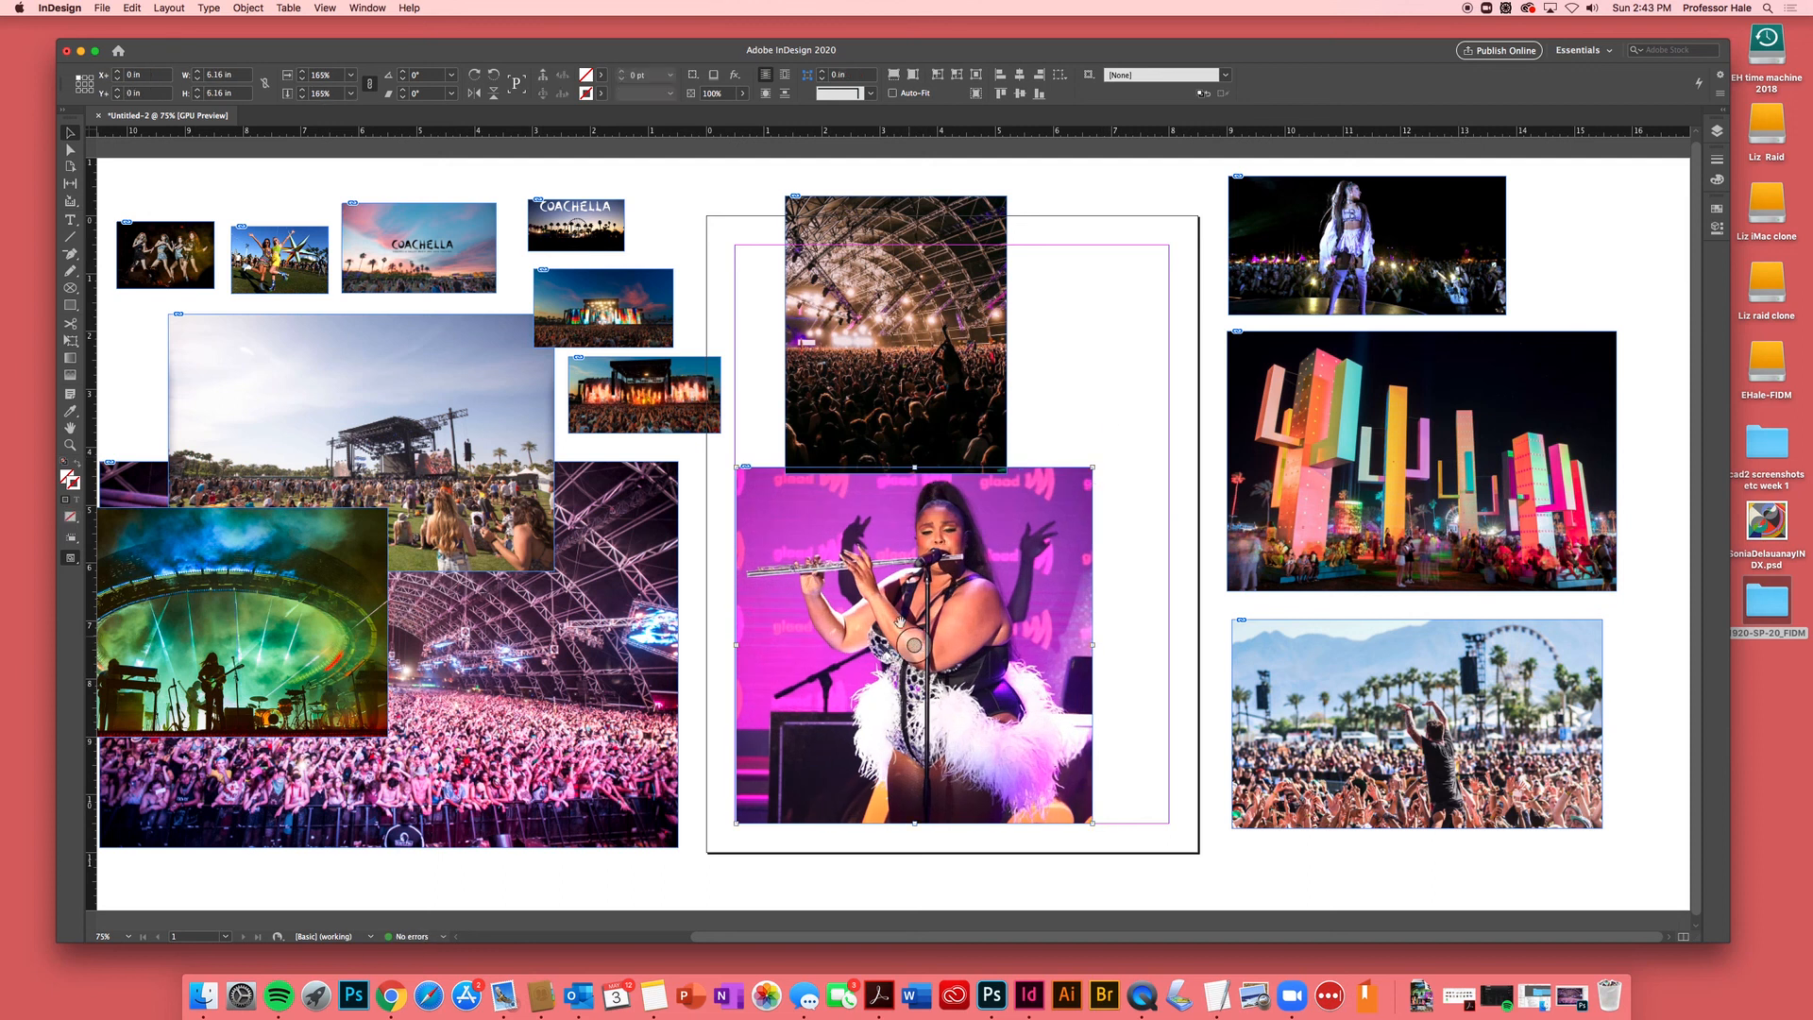
{"action": "triple_click", "coordinate": [331, 80]}
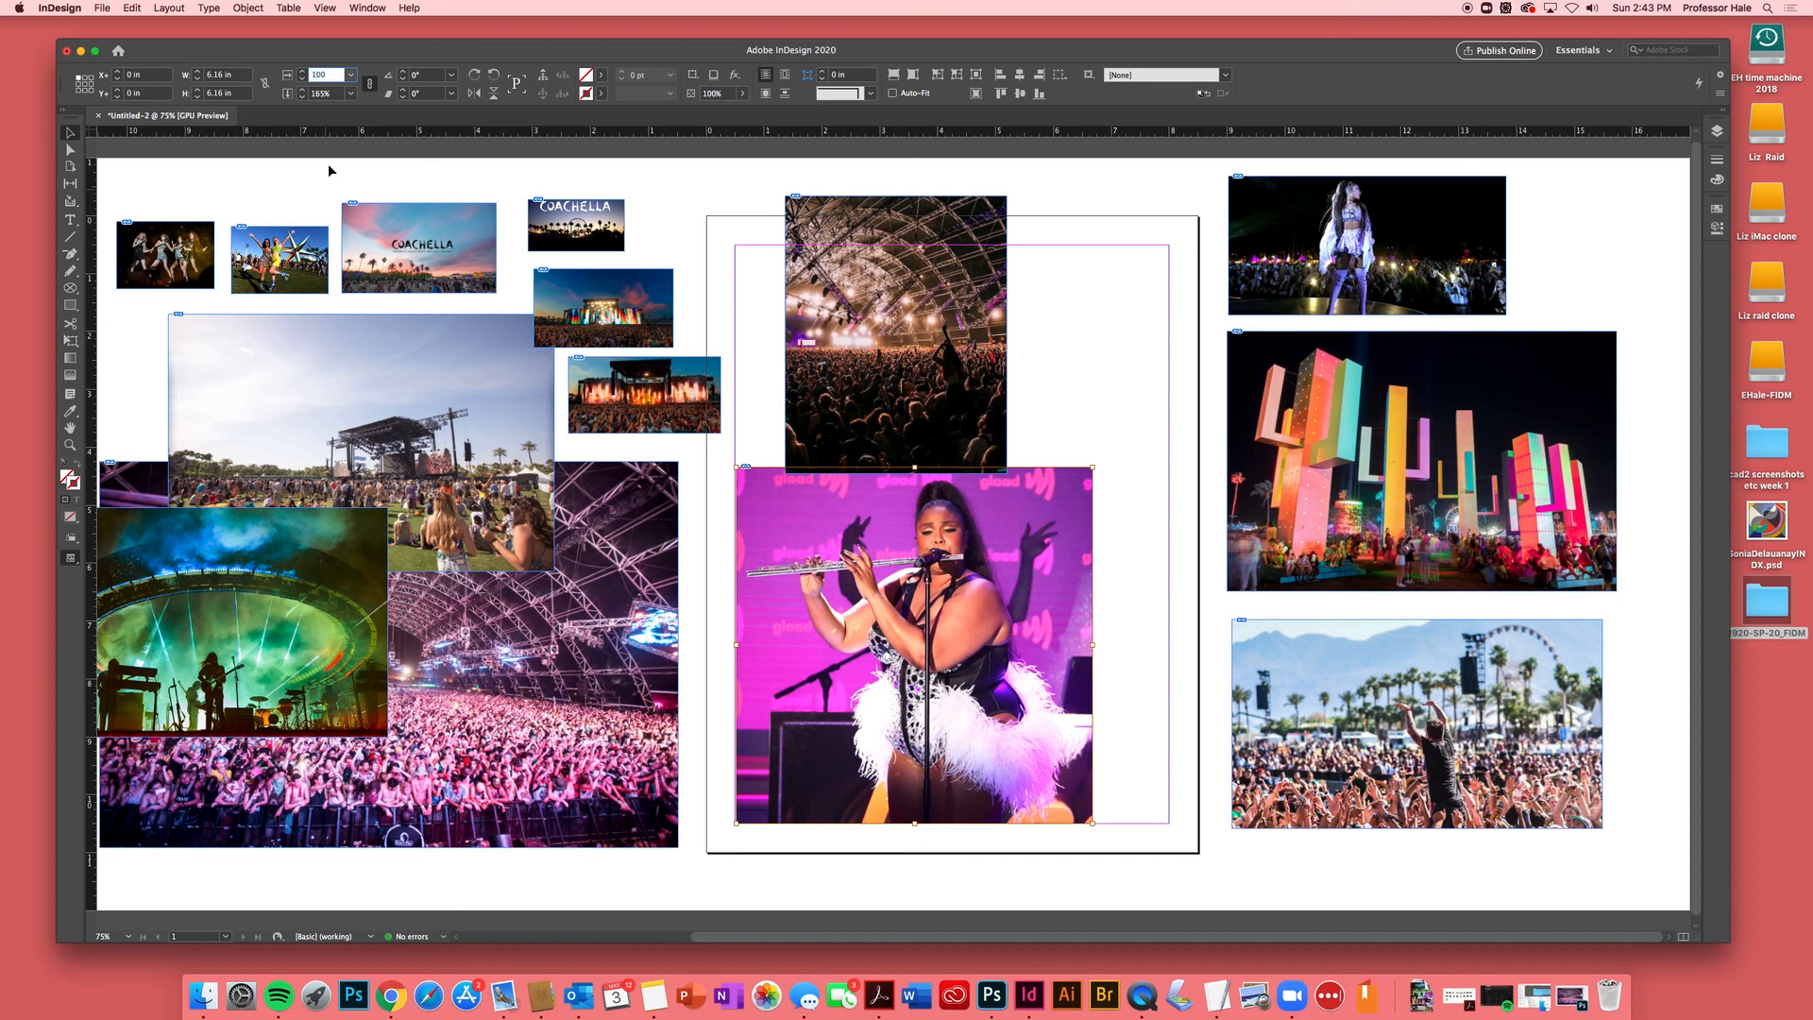
{"action": "key", "text": "Tab"}
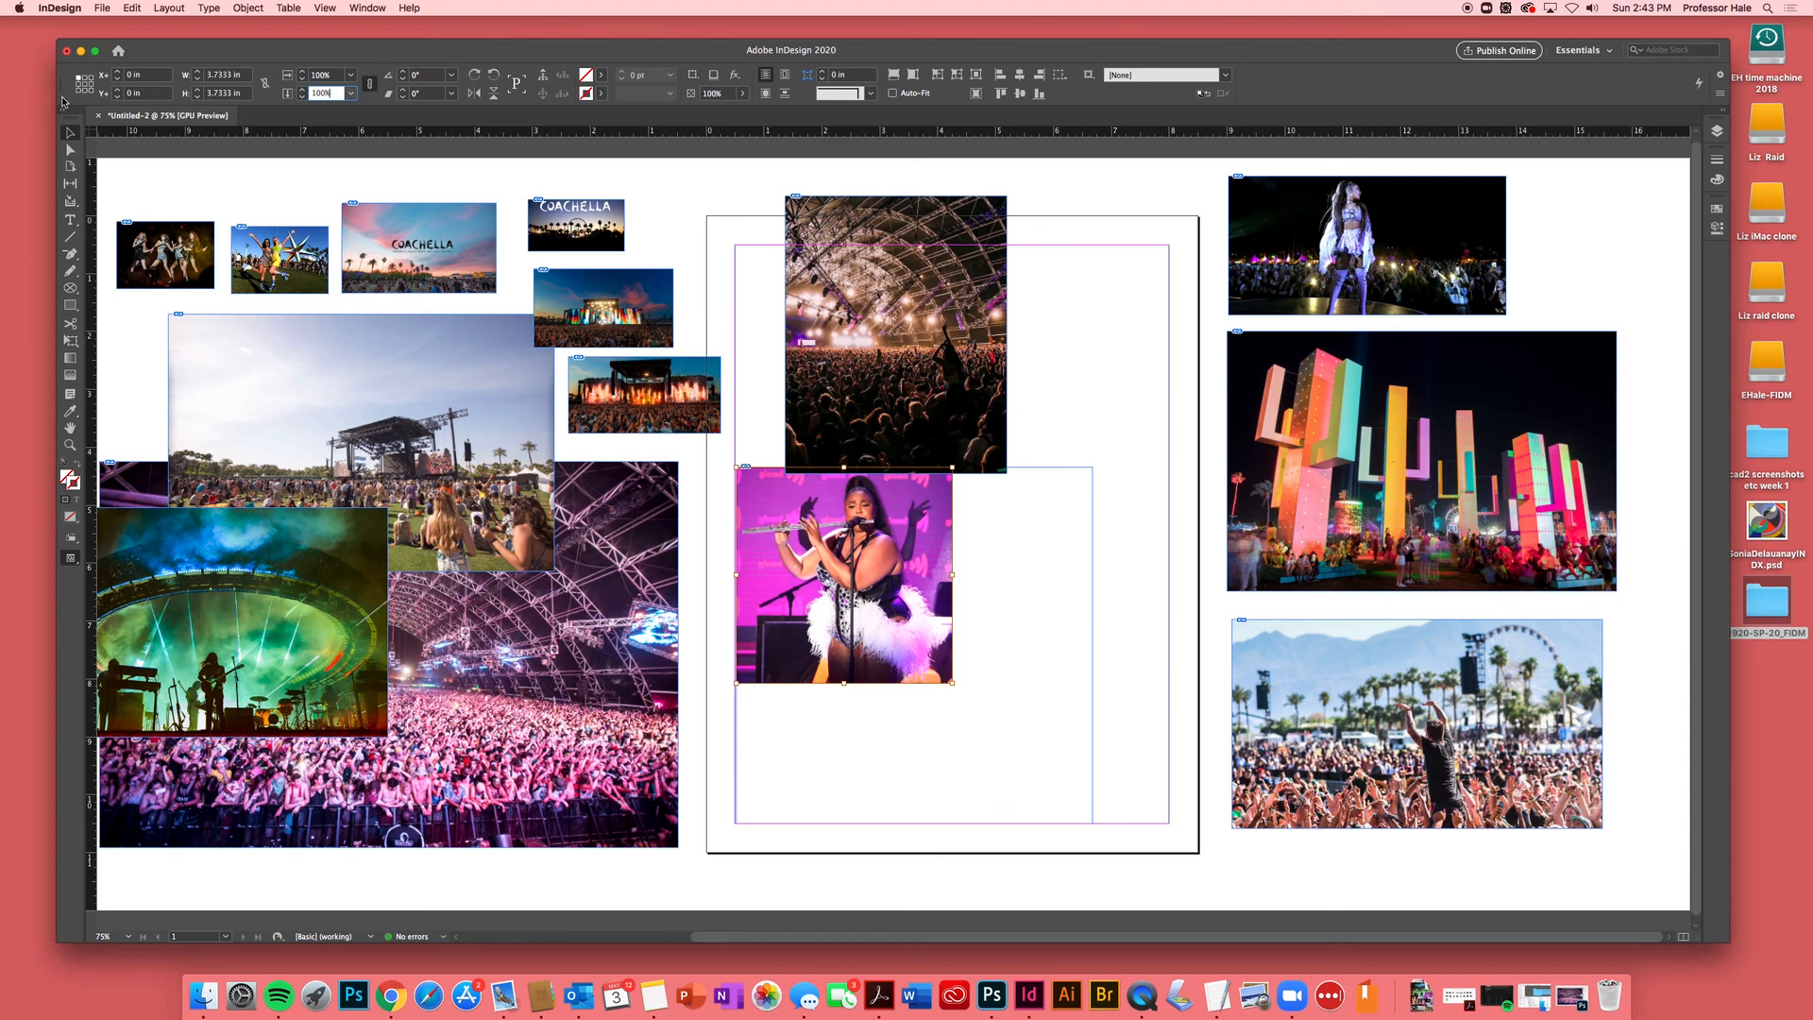
{"action": "left_click", "coordinate": [1105, 417]}
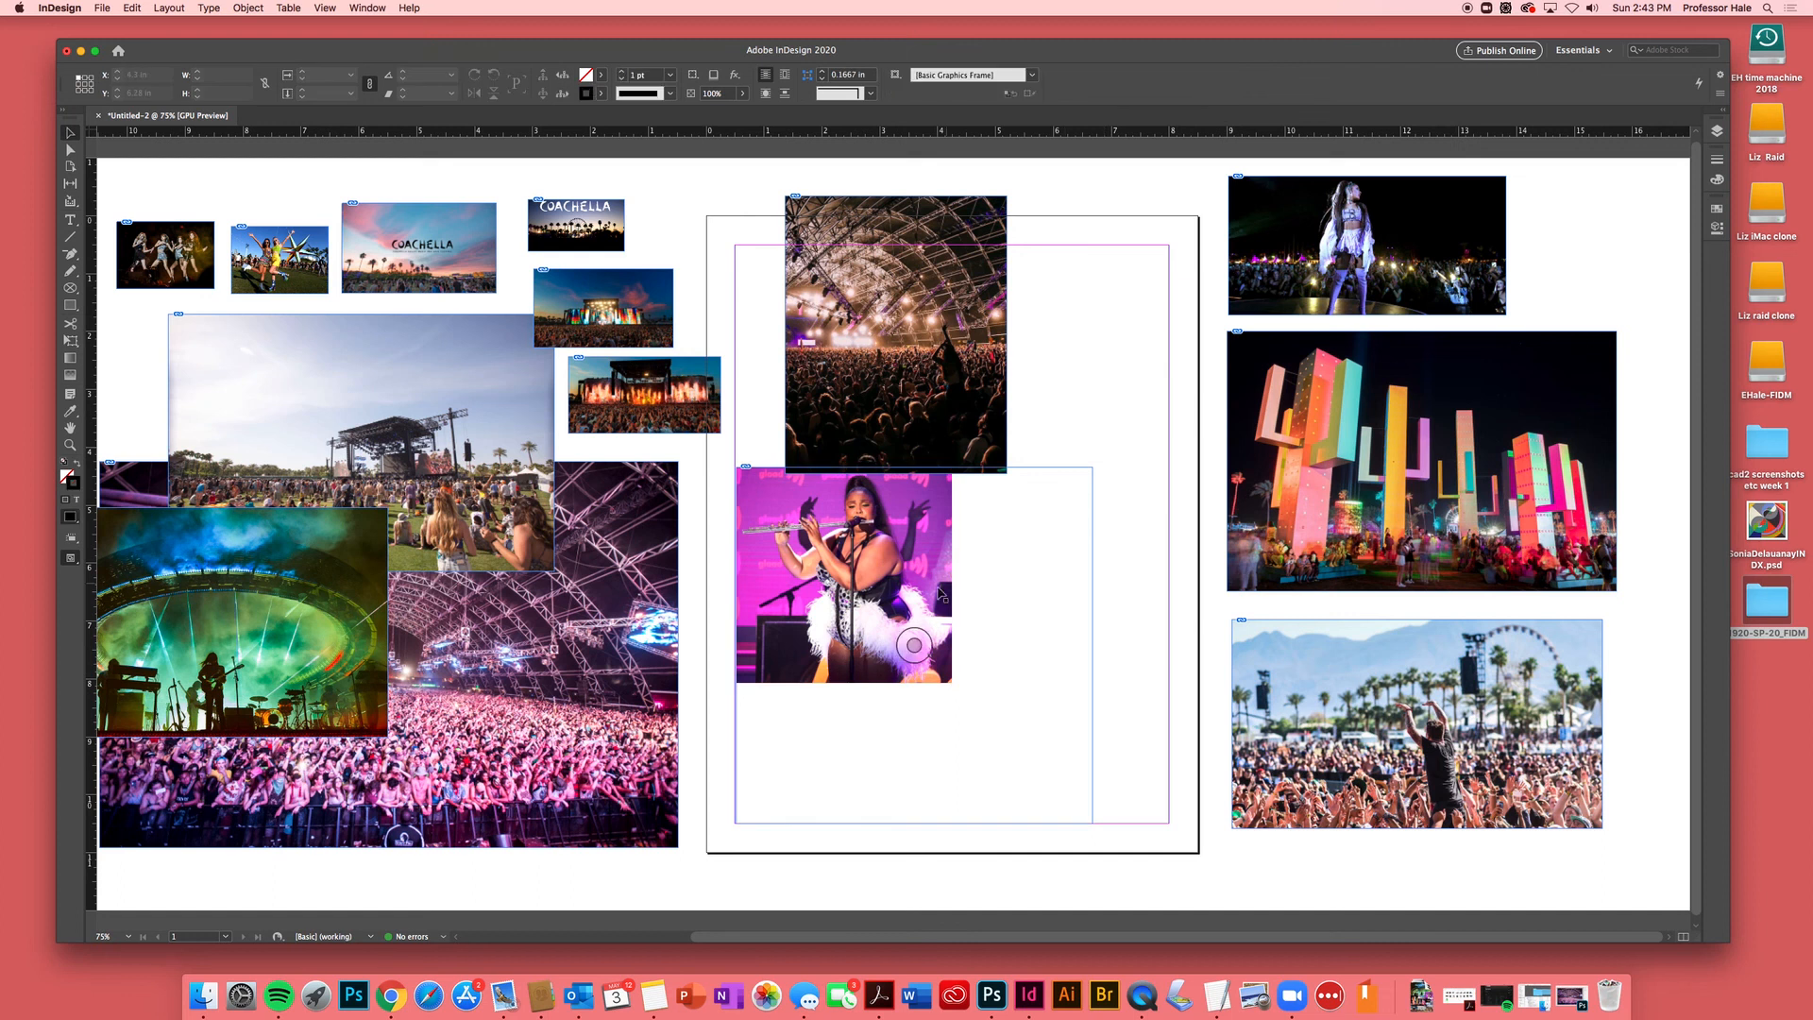
{"action": "left_click", "coordinate": [1077, 798]}
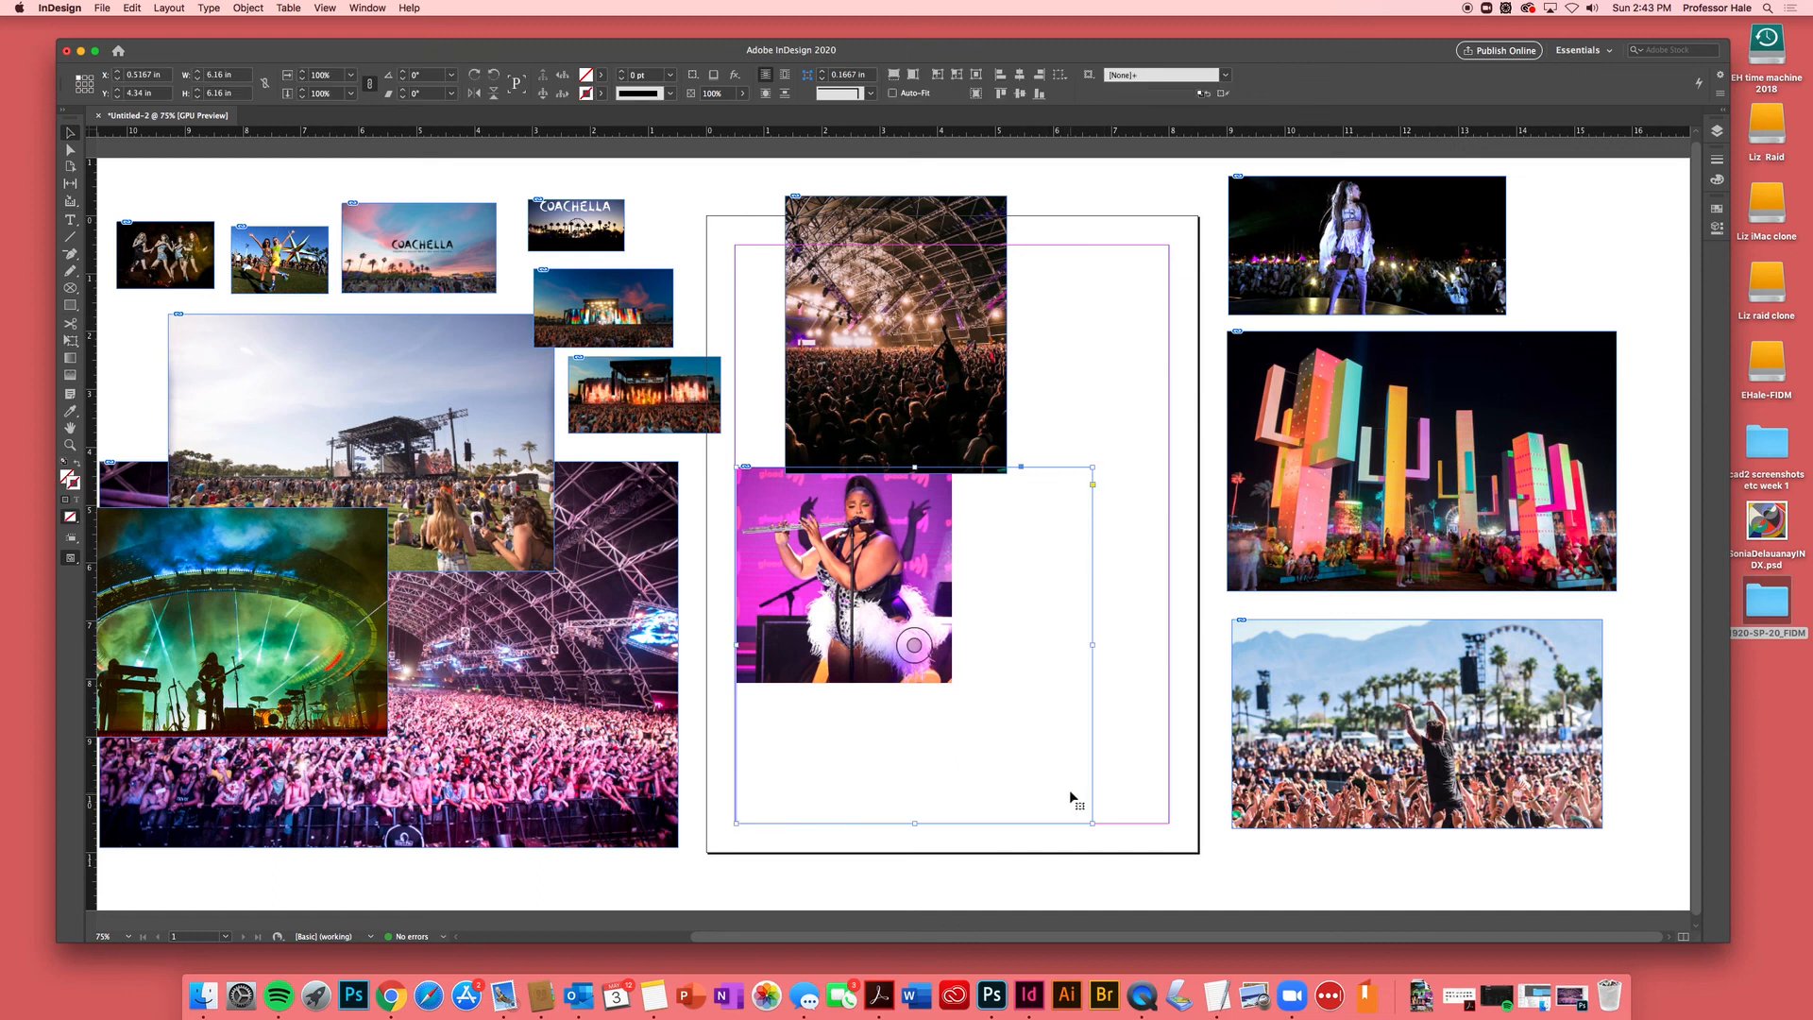
{"action": "left_click", "coordinate": [1119, 810]}
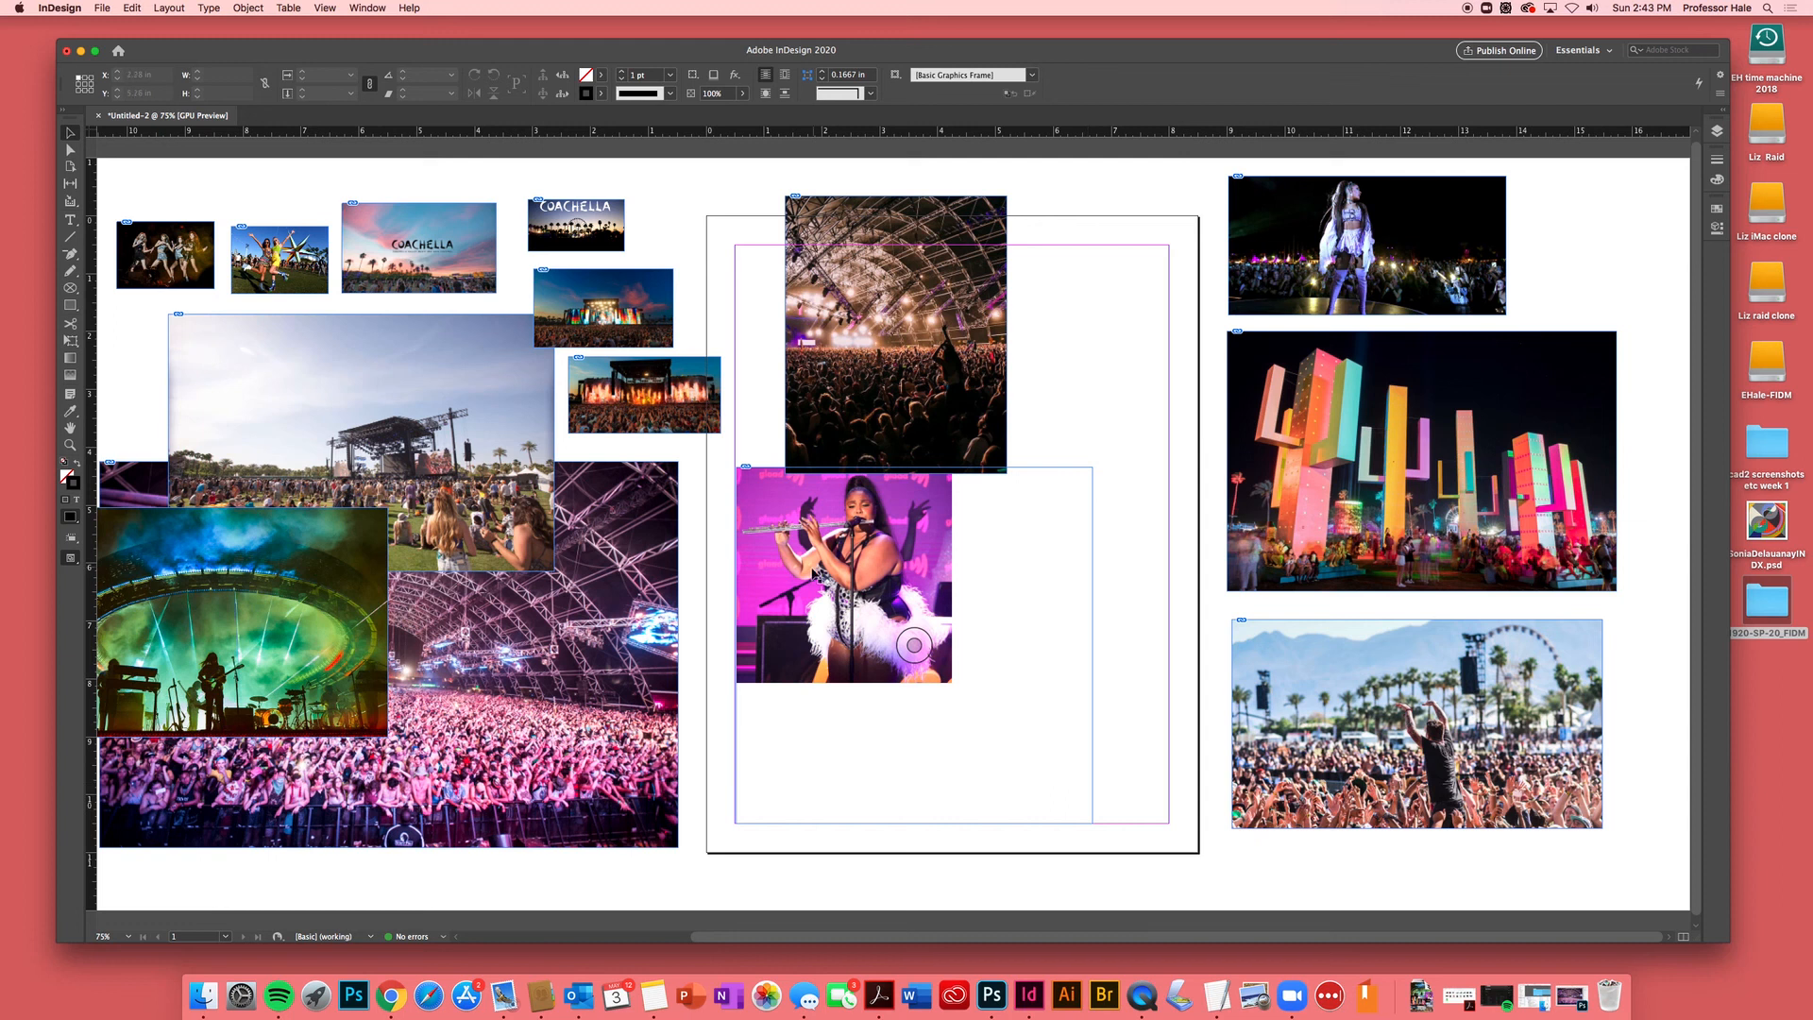
- Move the flute-player photo slightly down the page, shrink its oversized frame to the edges of the image, and deselect it
{"action": "left_click_drag", "start_coordinate": [784, 595], "coordinate": [786, 621]}
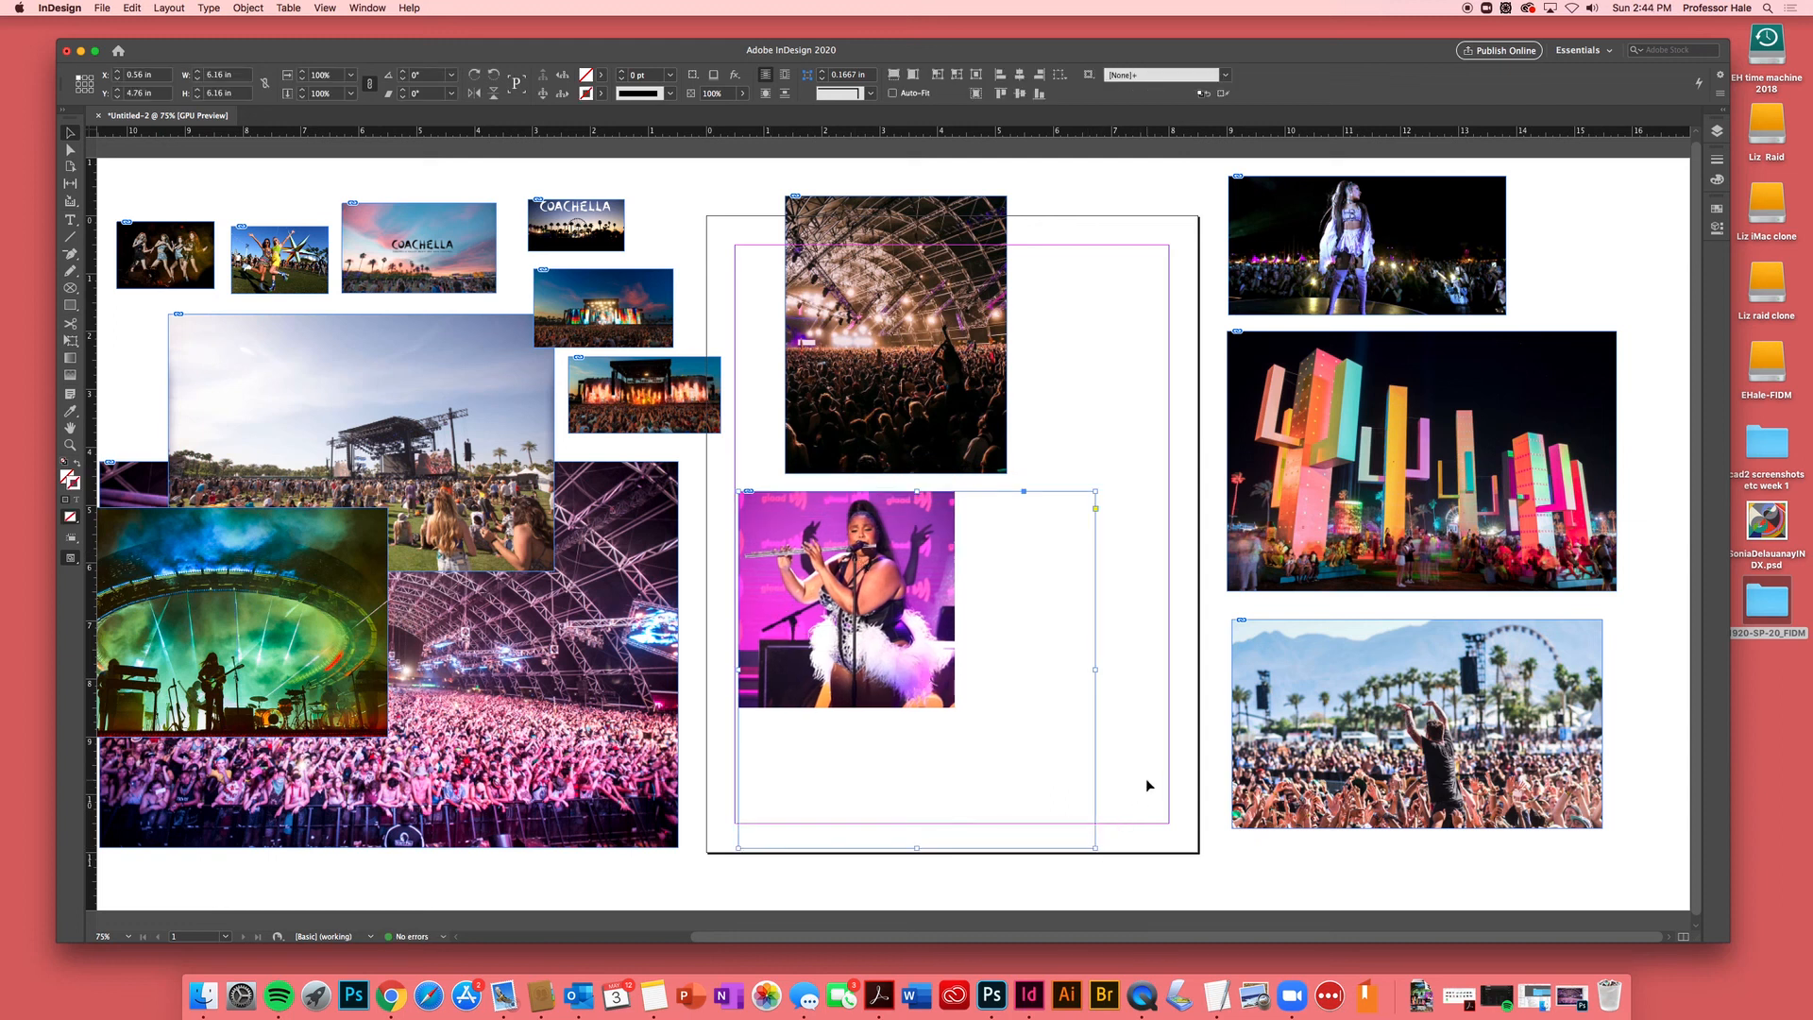
{"action": "left_click_drag", "start_coordinate": [1095, 847], "coordinate": [955, 699]}
{"action": "left_click", "coordinate": [1085, 664]}
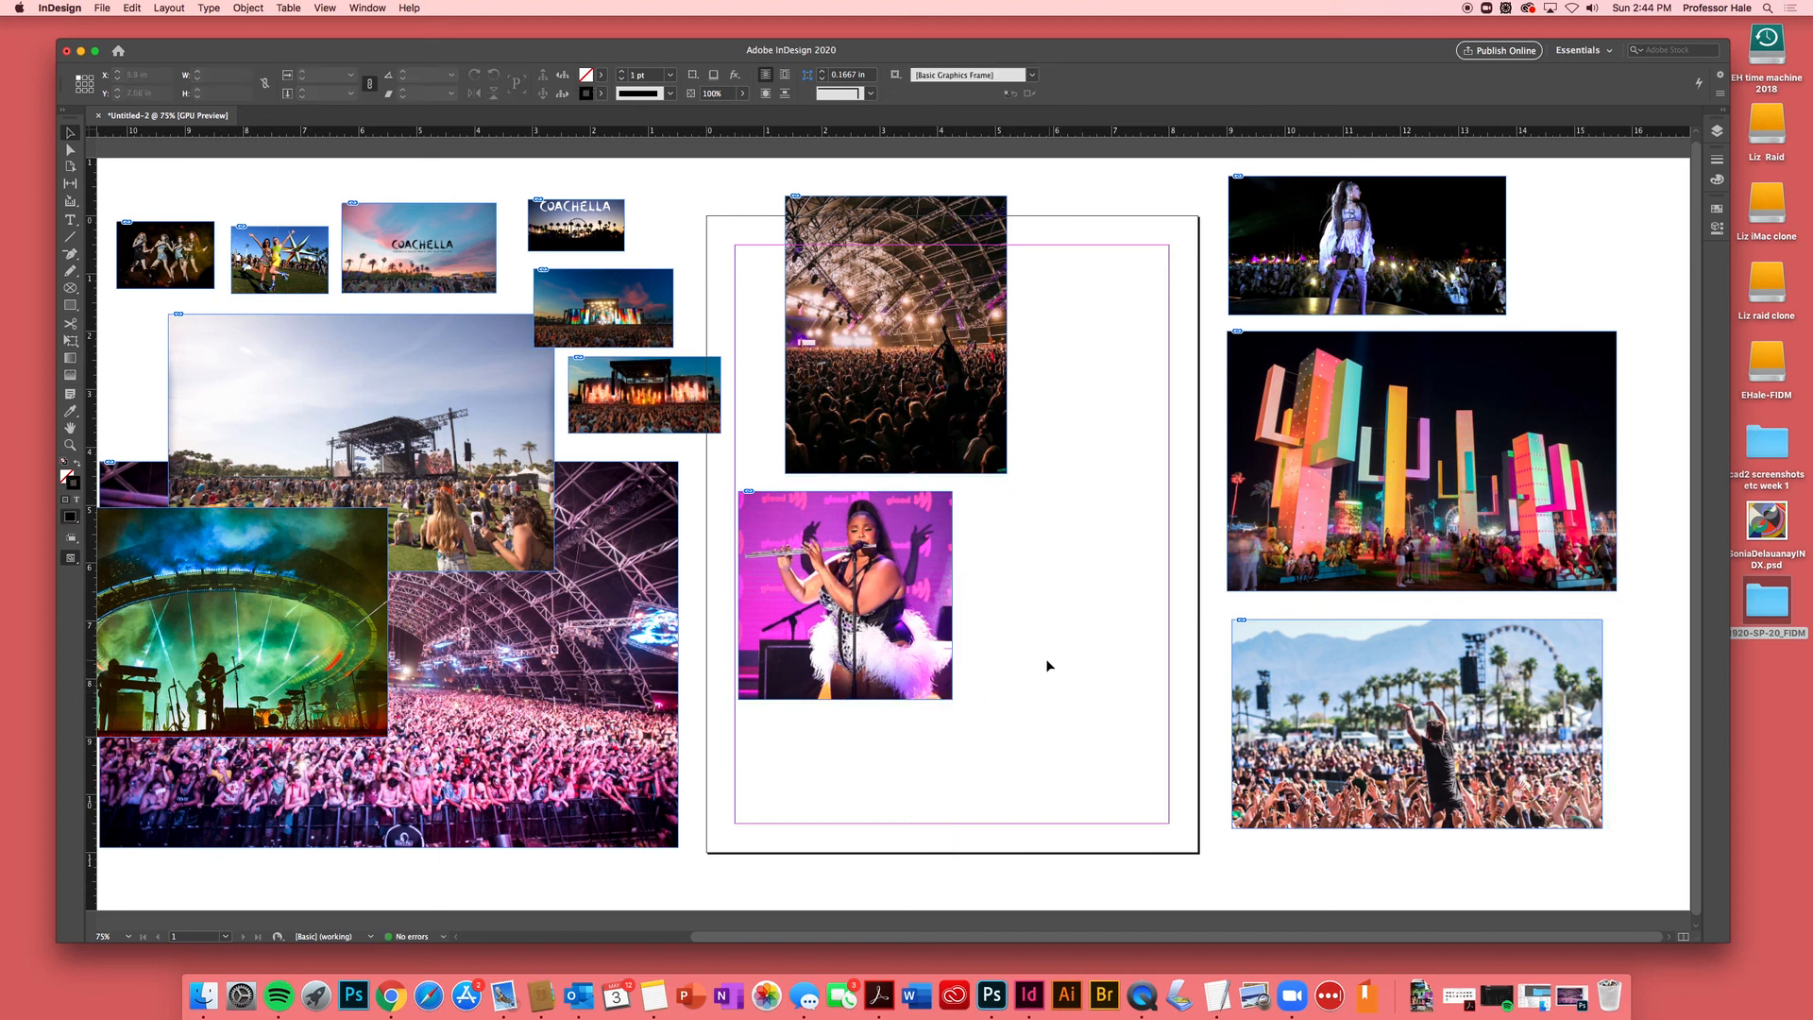
- Align the flute-player photo with the page's lower-left corner and the dark tent crowd photo with its upper-right corner
{"action": "left_click_drag", "start_coordinate": [876, 704], "coordinate": [879, 848]}
{"action": "left_click", "coordinate": [1055, 597]}
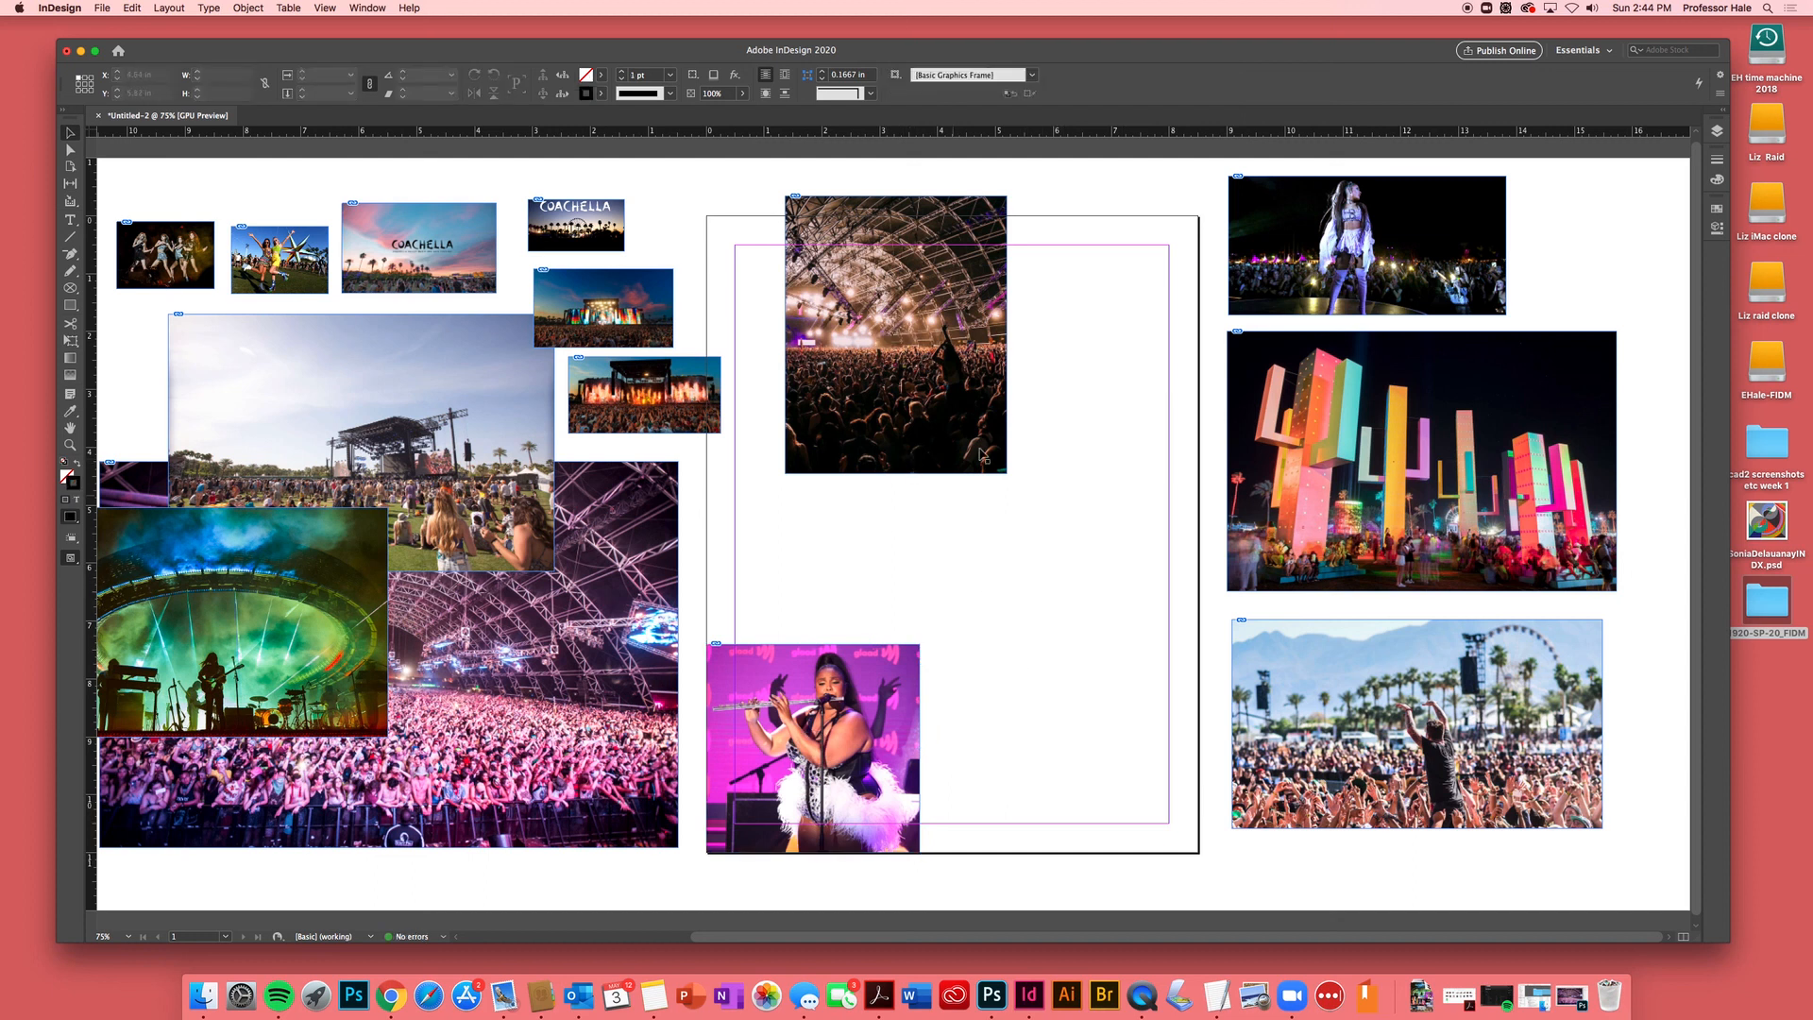
{"action": "left_click_drag", "start_coordinate": [955, 449], "coordinate": [1146, 469]}
{"action": "left_click", "coordinate": [1103, 605]}
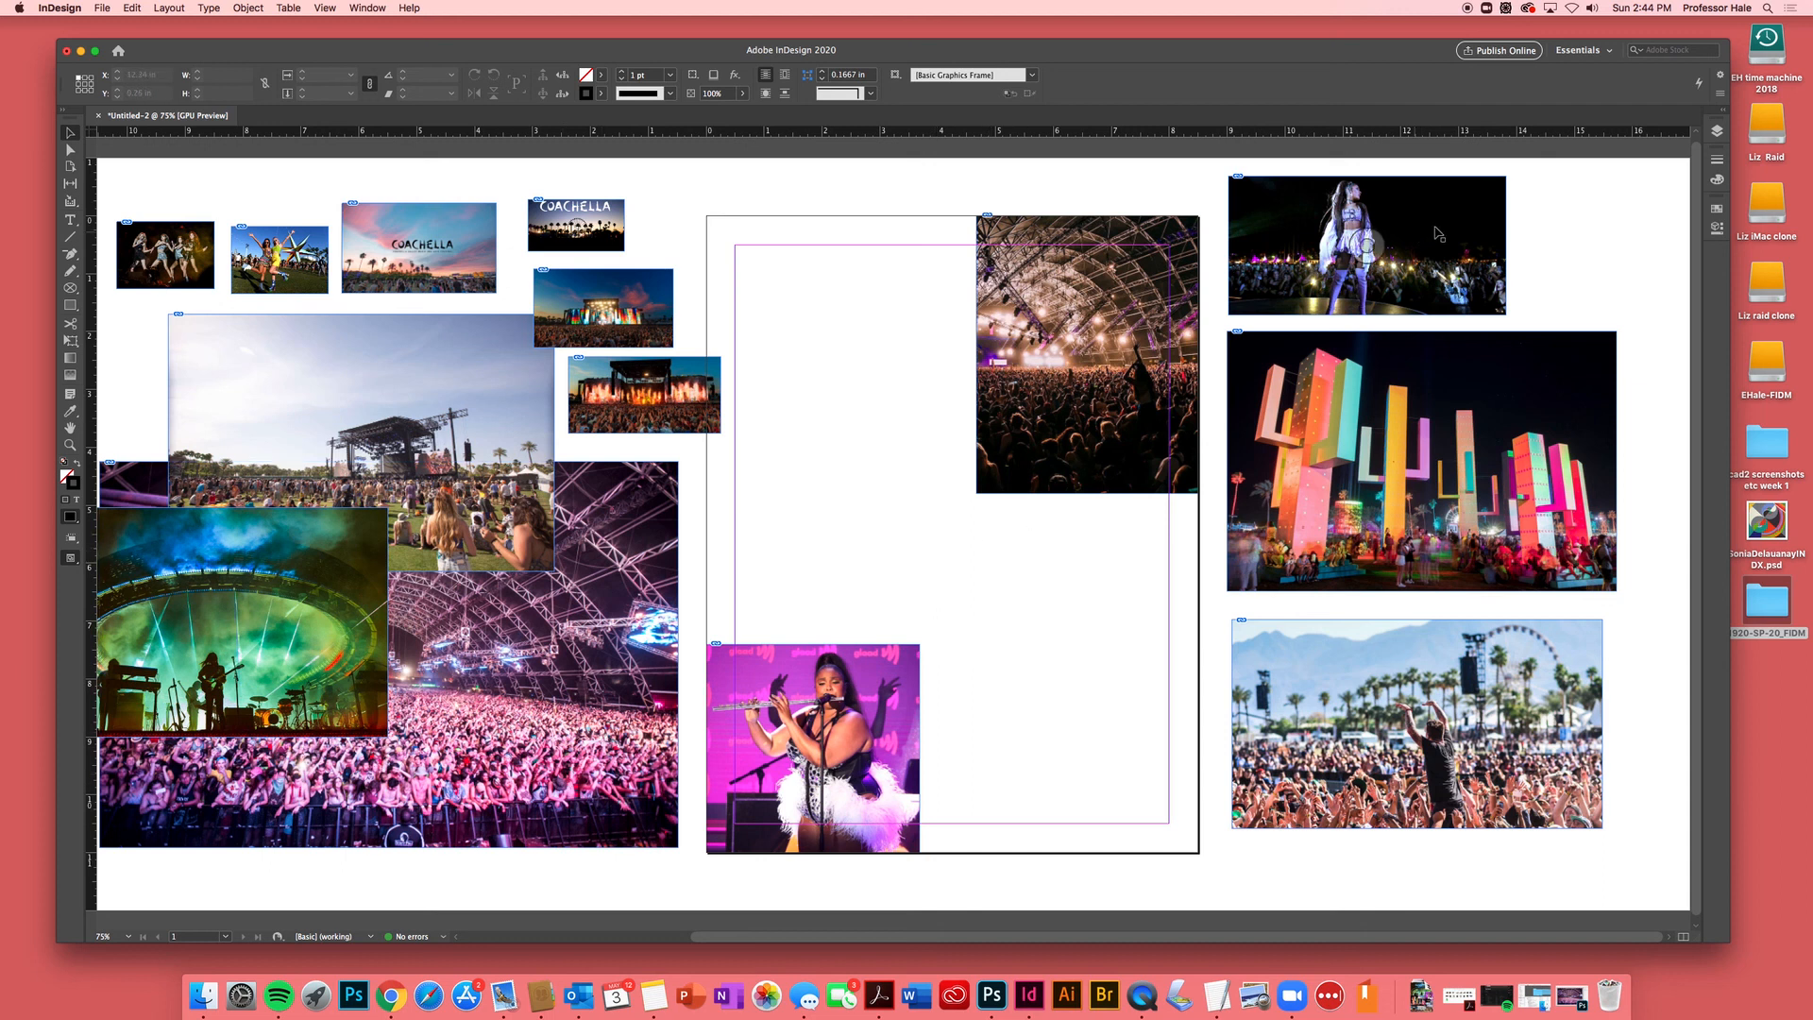
- Move the night singer photo onto the page, crop its frame to about 3.83 in wide, and position it beside the flute-player photo
{"action": "left_click_drag", "start_coordinate": [1031, 517], "coordinate": [983, 580]}
{"action": "left_click_drag", "start_coordinate": [705, 574], "coordinate": [761, 573]}
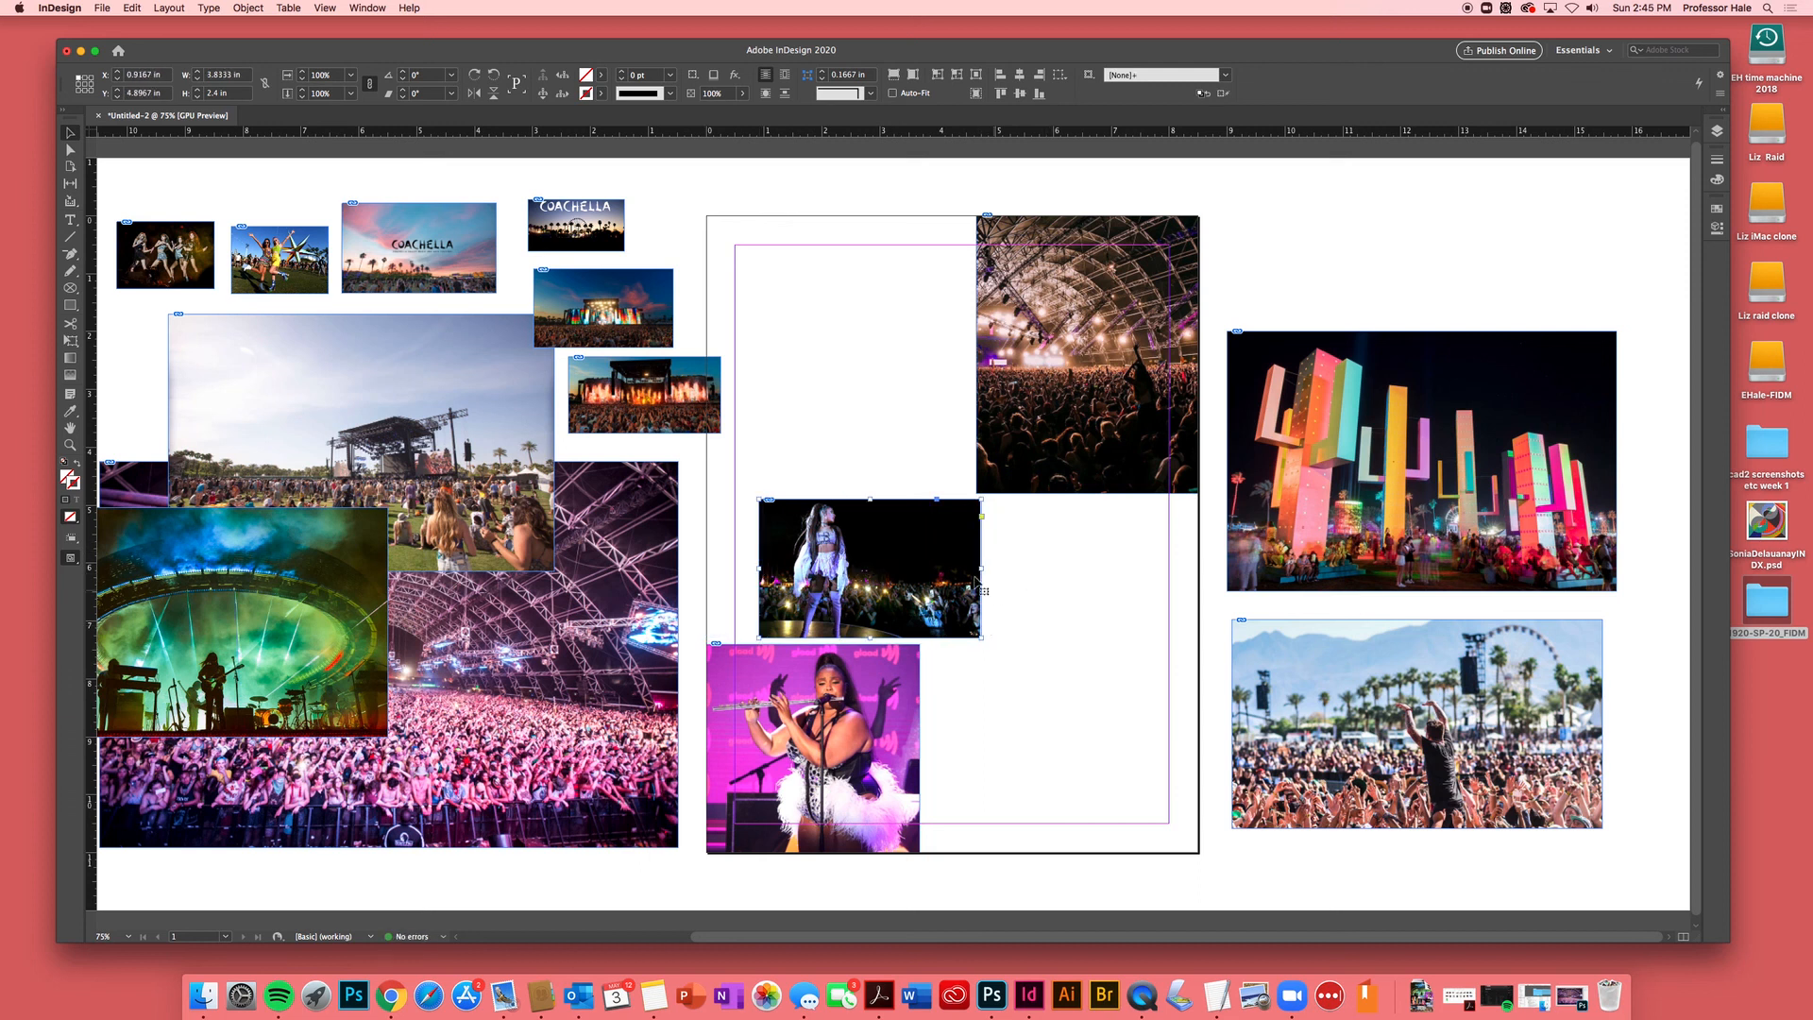
{"action": "left_click_drag", "start_coordinate": [921, 545], "coordinate": [1081, 676]}
{"action": "left_click", "coordinate": [828, 439]}
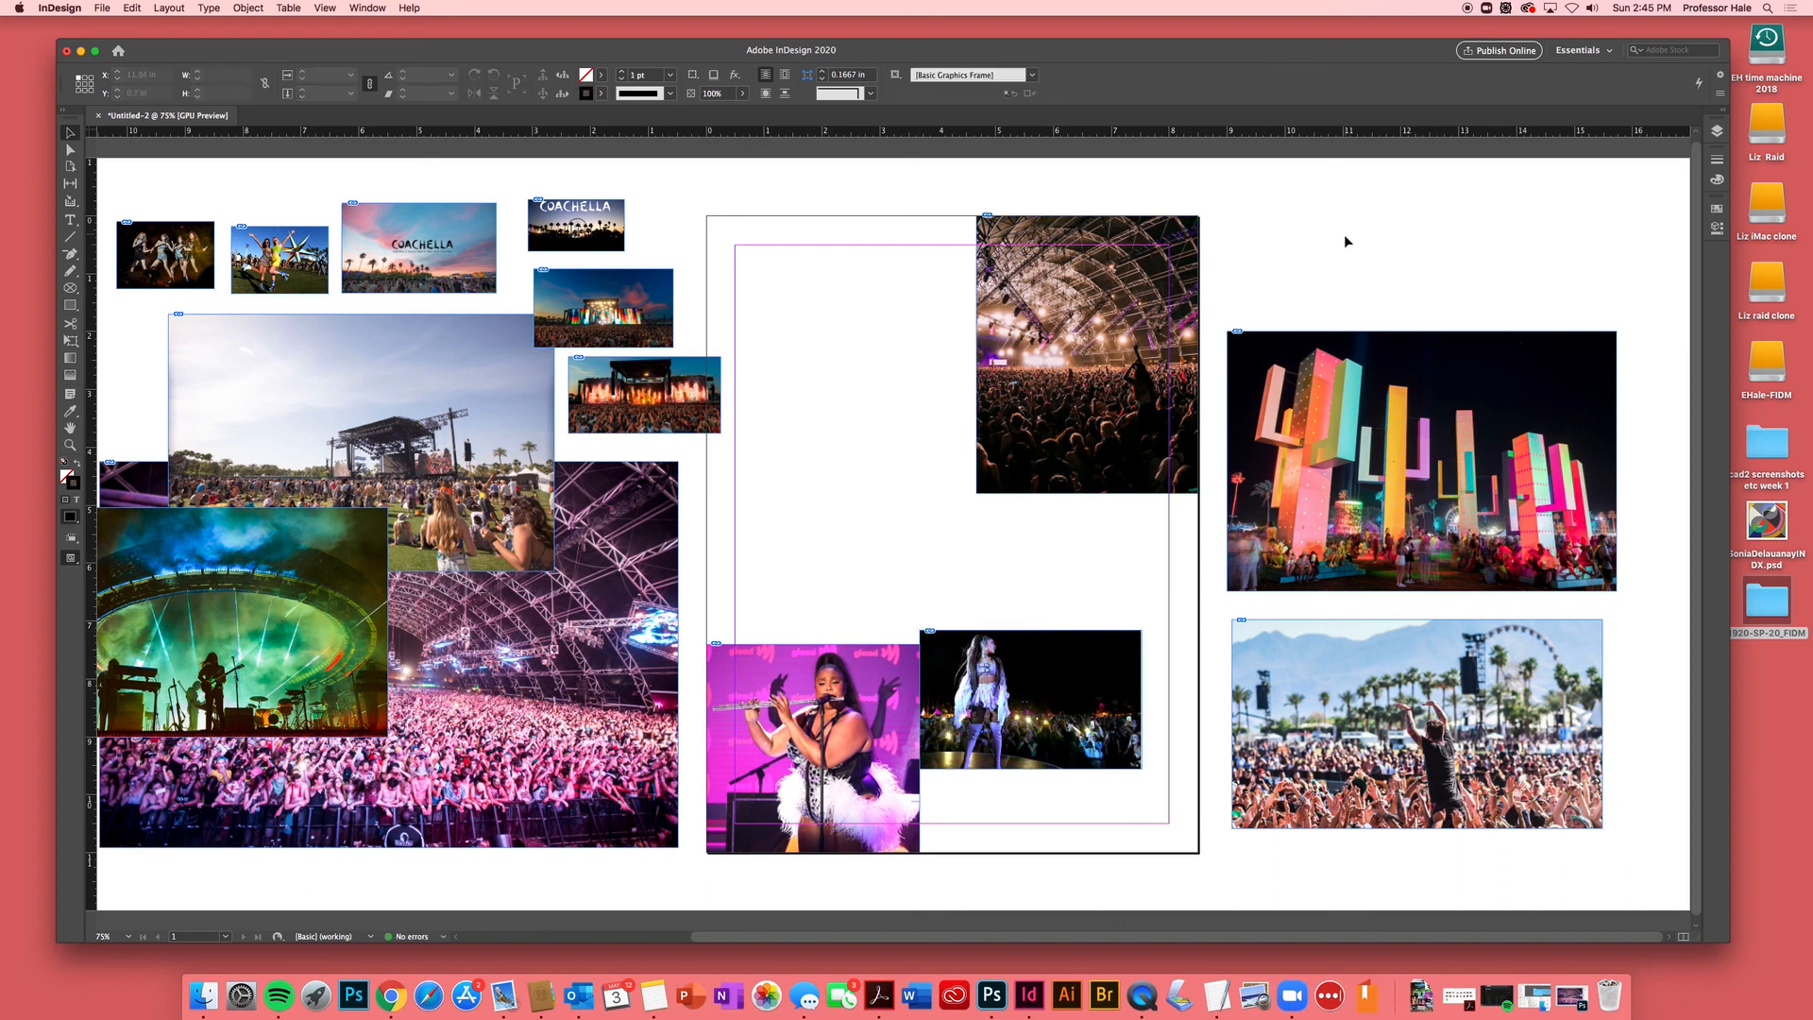
- Move the lower small stage photo beside the page to line up under the sunset stage photo, and deselect it
{"action": "left_click", "coordinate": [1426, 363]}
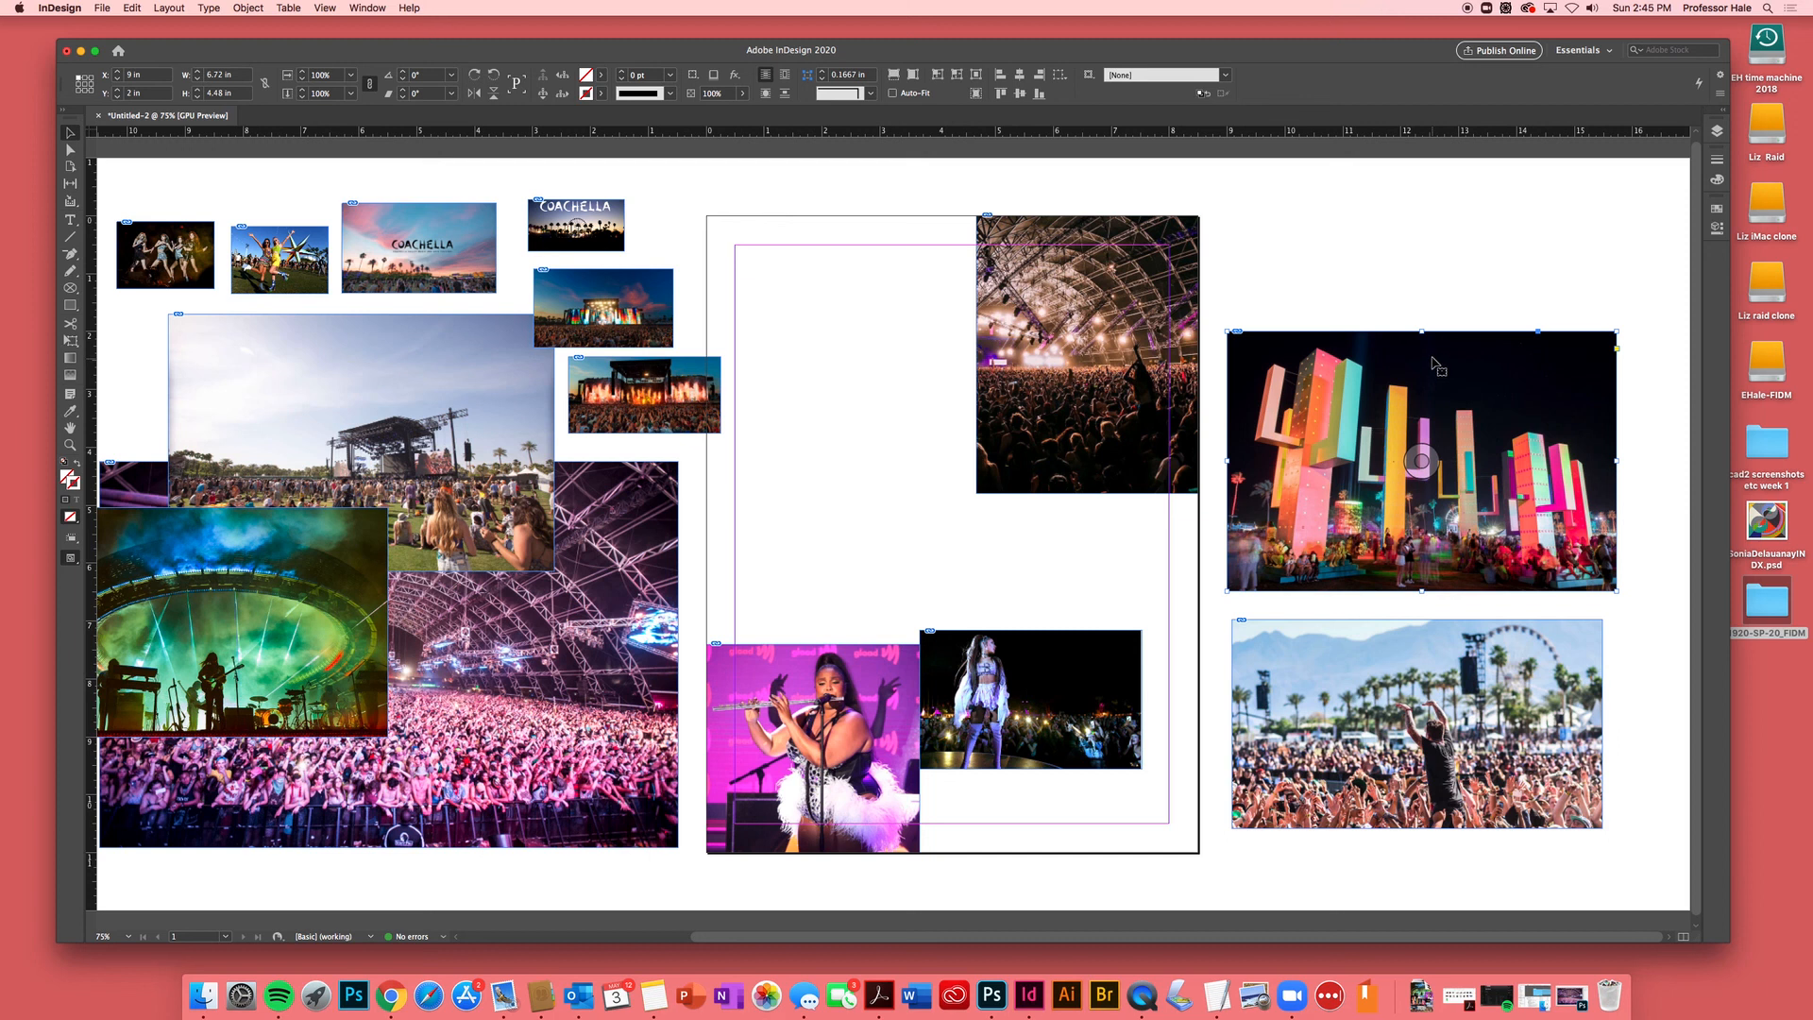
{"action": "left_click", "coordinate": [1360, 240]}
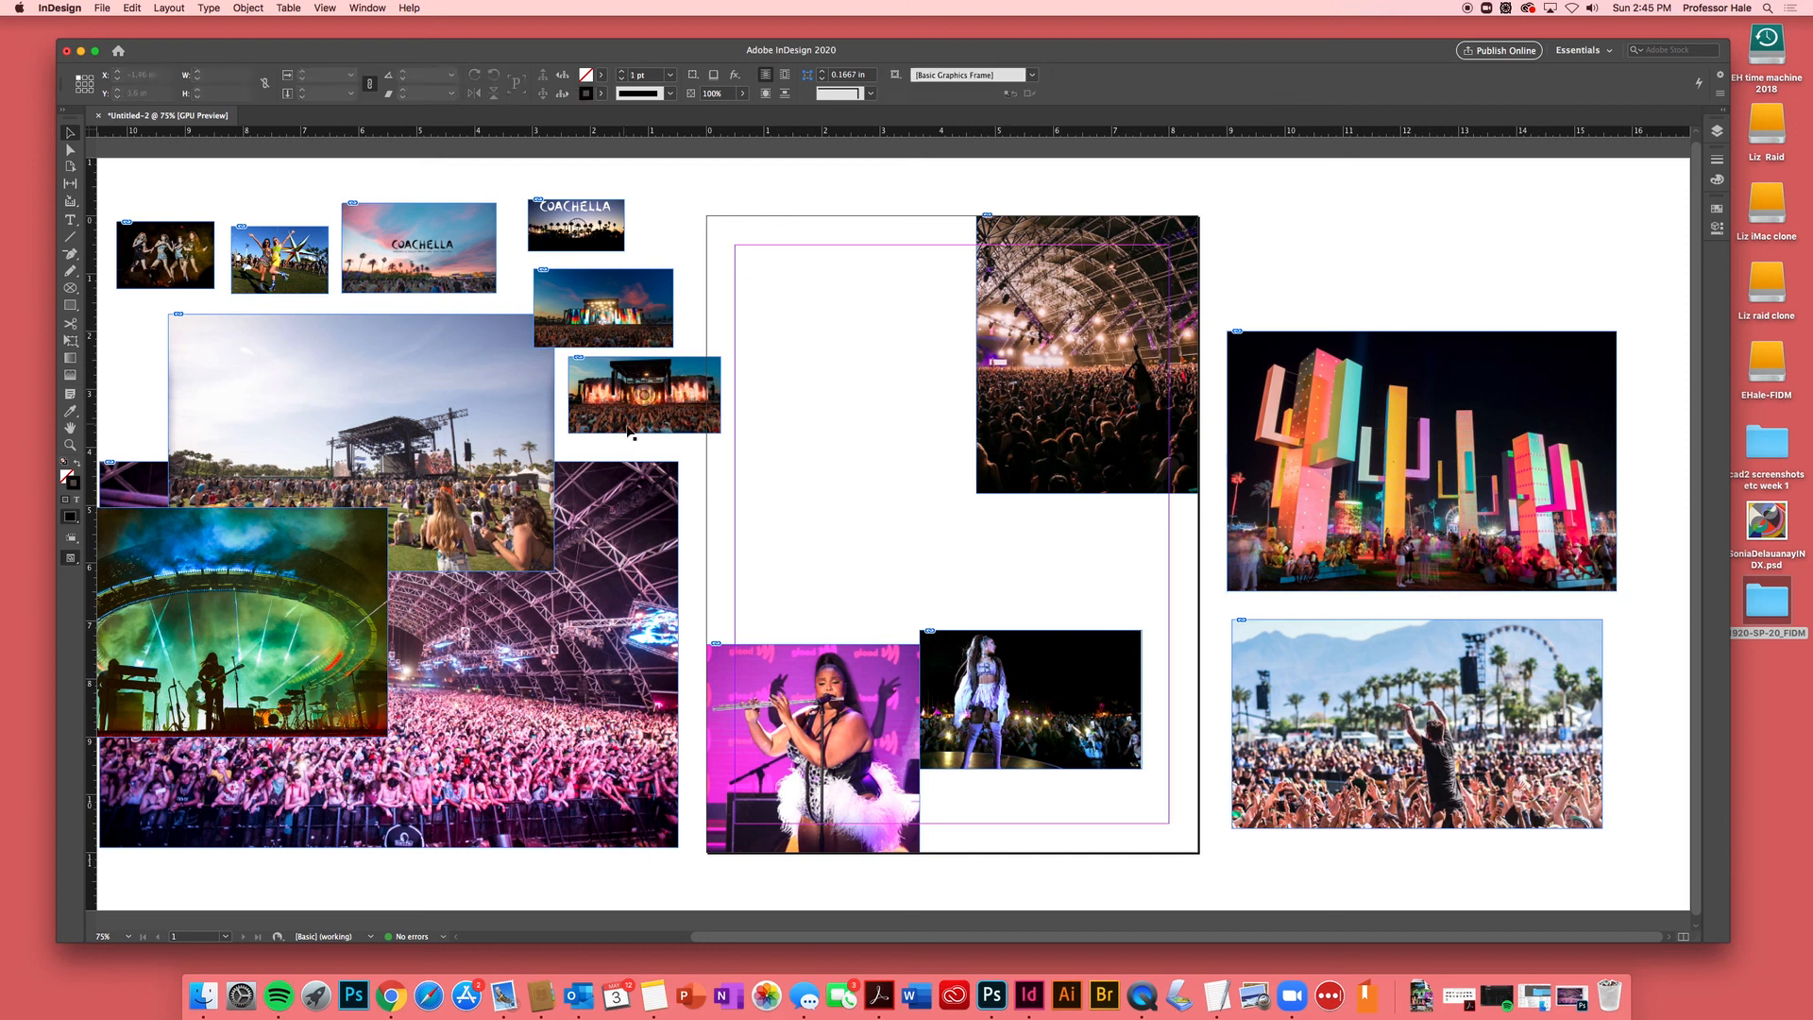
{"action": "left_click_drag", "start_coordinate": [612, 422], "coordinate": [579, 433]}
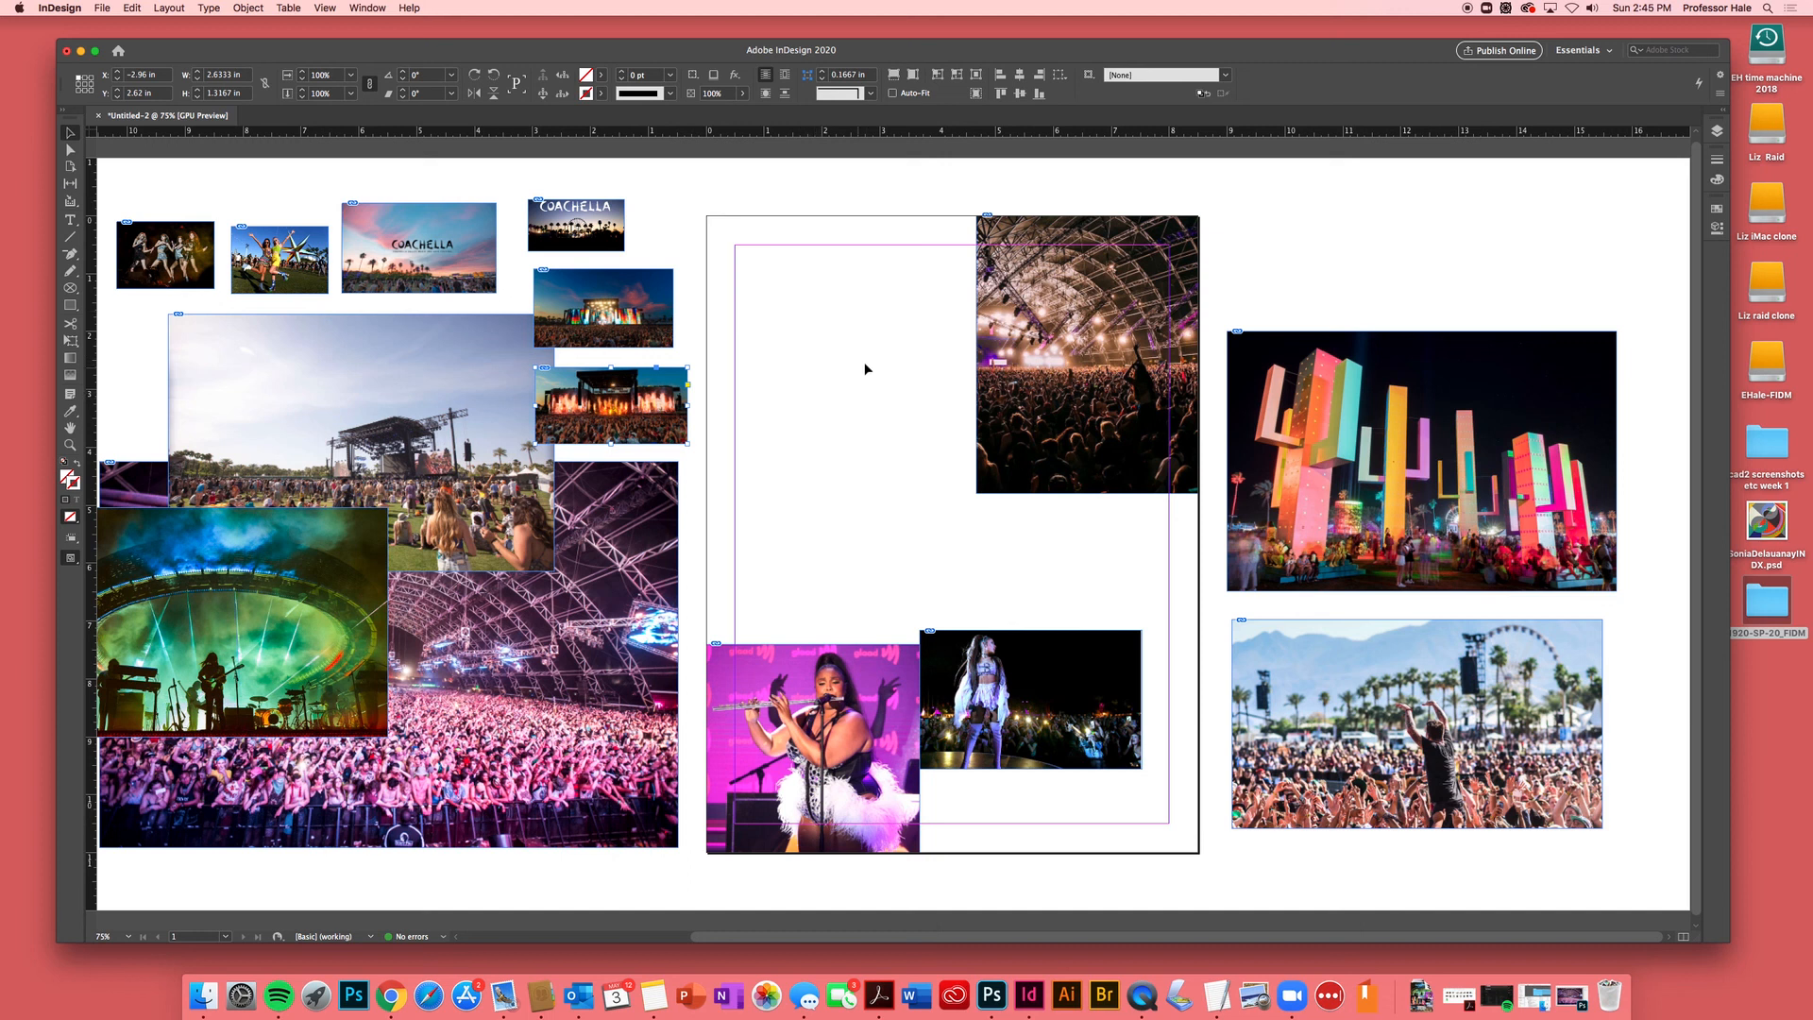
{"action": "left_click", "coordinate": [1394, 249]}
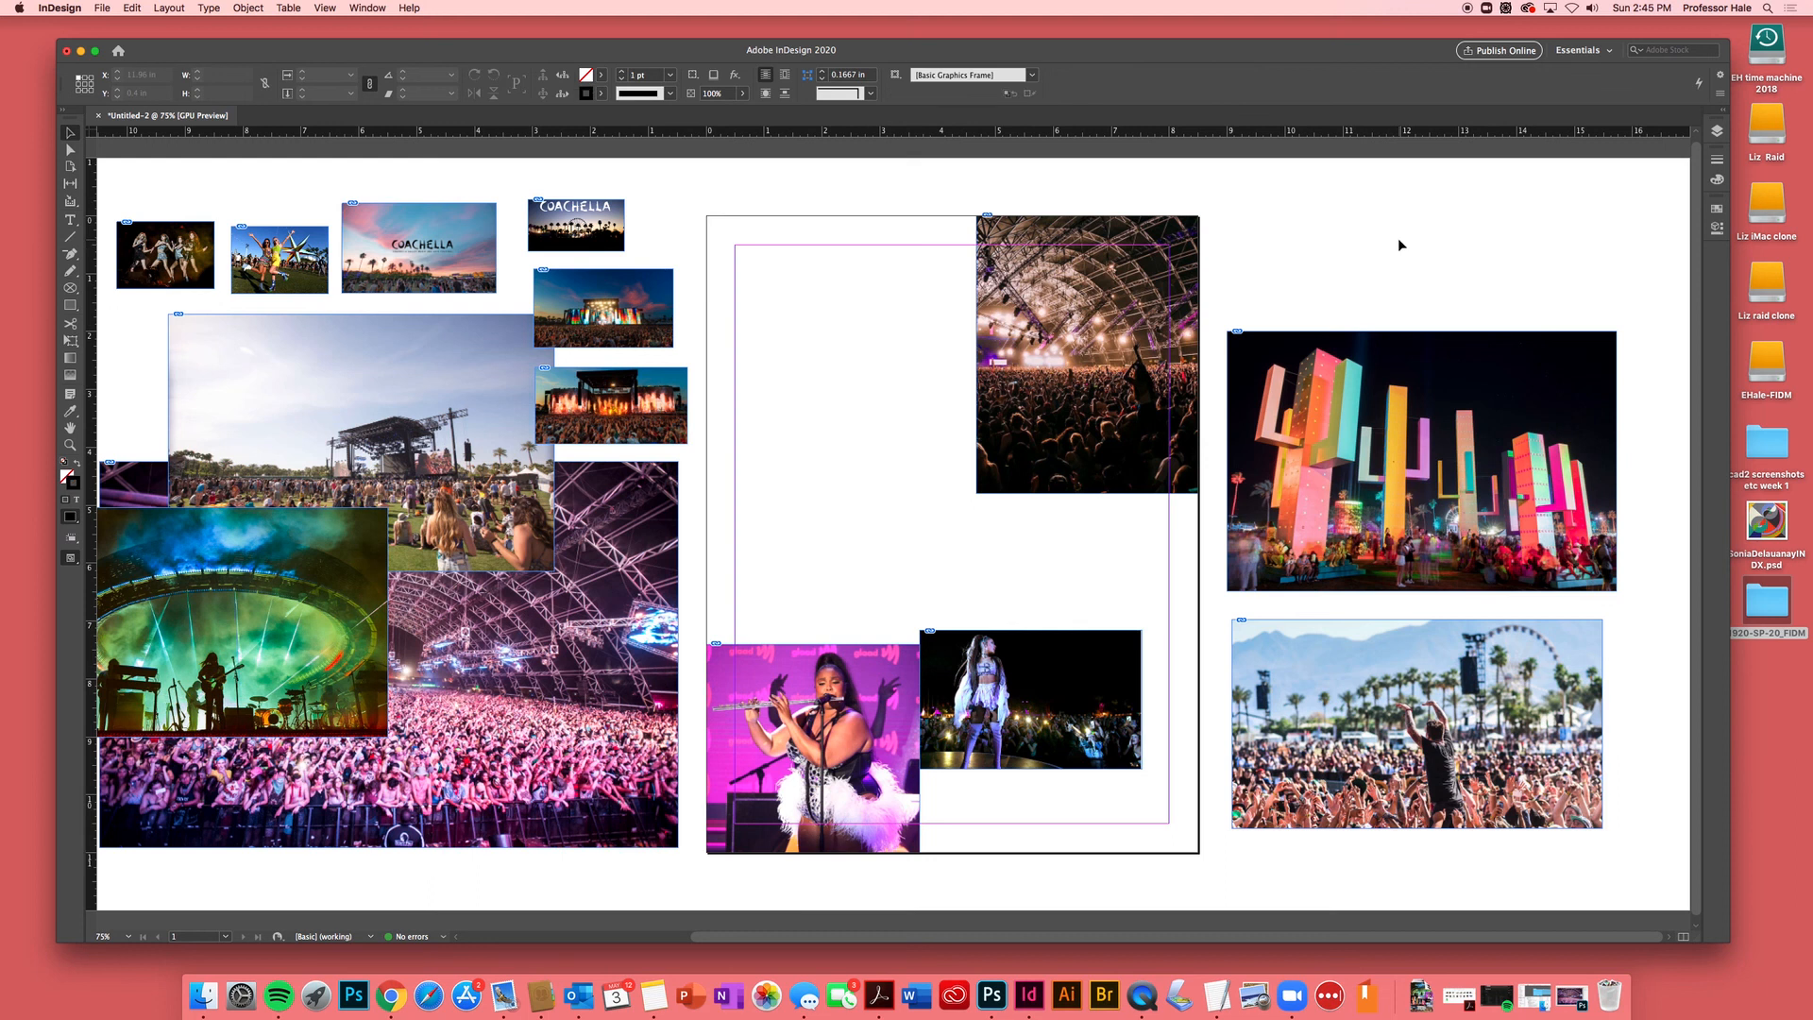